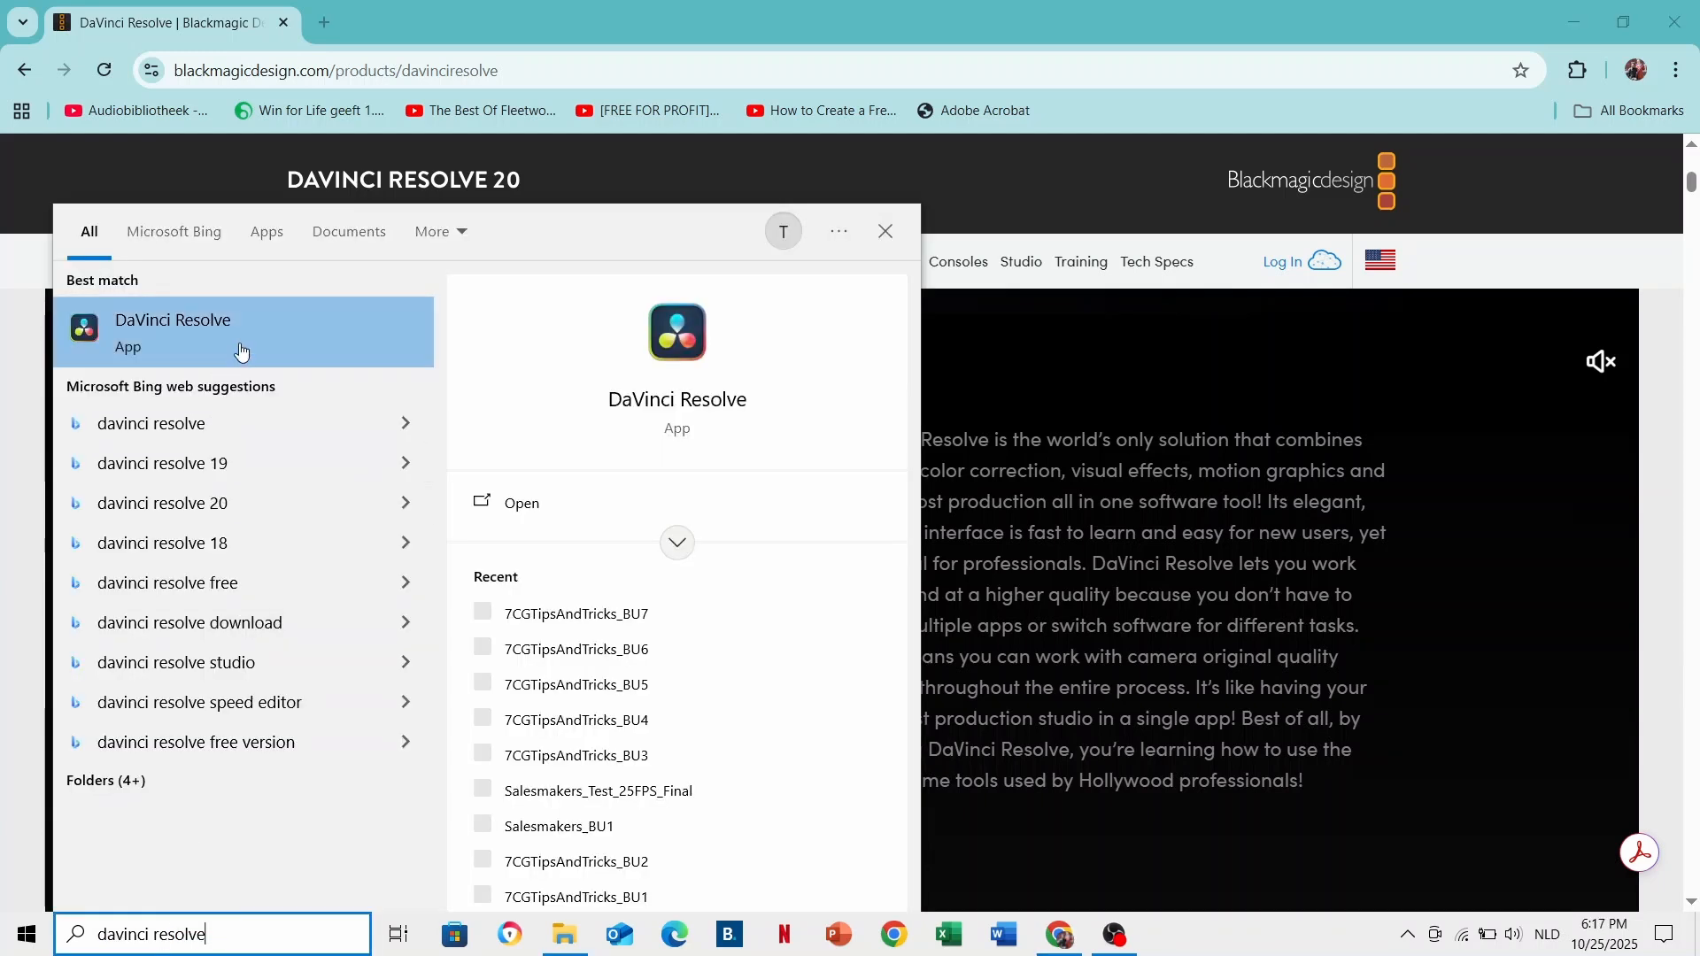
# Step: Open DaVinci Resolve and create a new project named BeginnerToPro
pyautogui.click(257, 329)
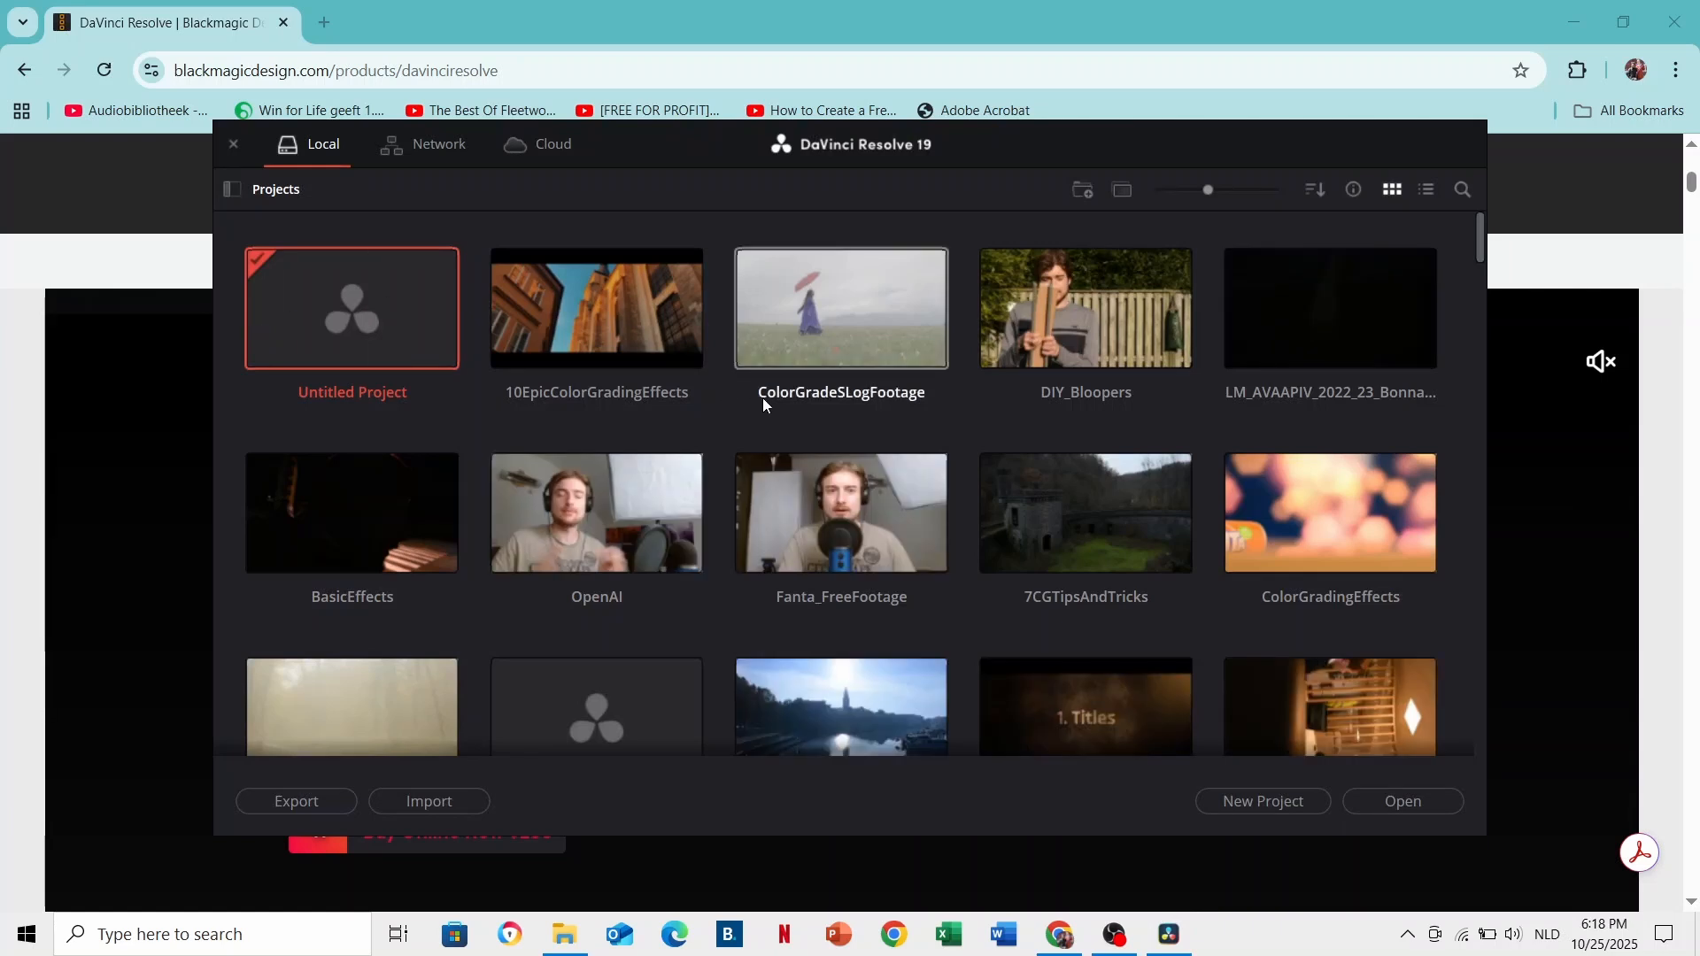
pyautogui.scroll(-2, 470, 476)
pyautogui.scroll(-1, 483, 491)
pyautogui.scroll(4, 498, 504)
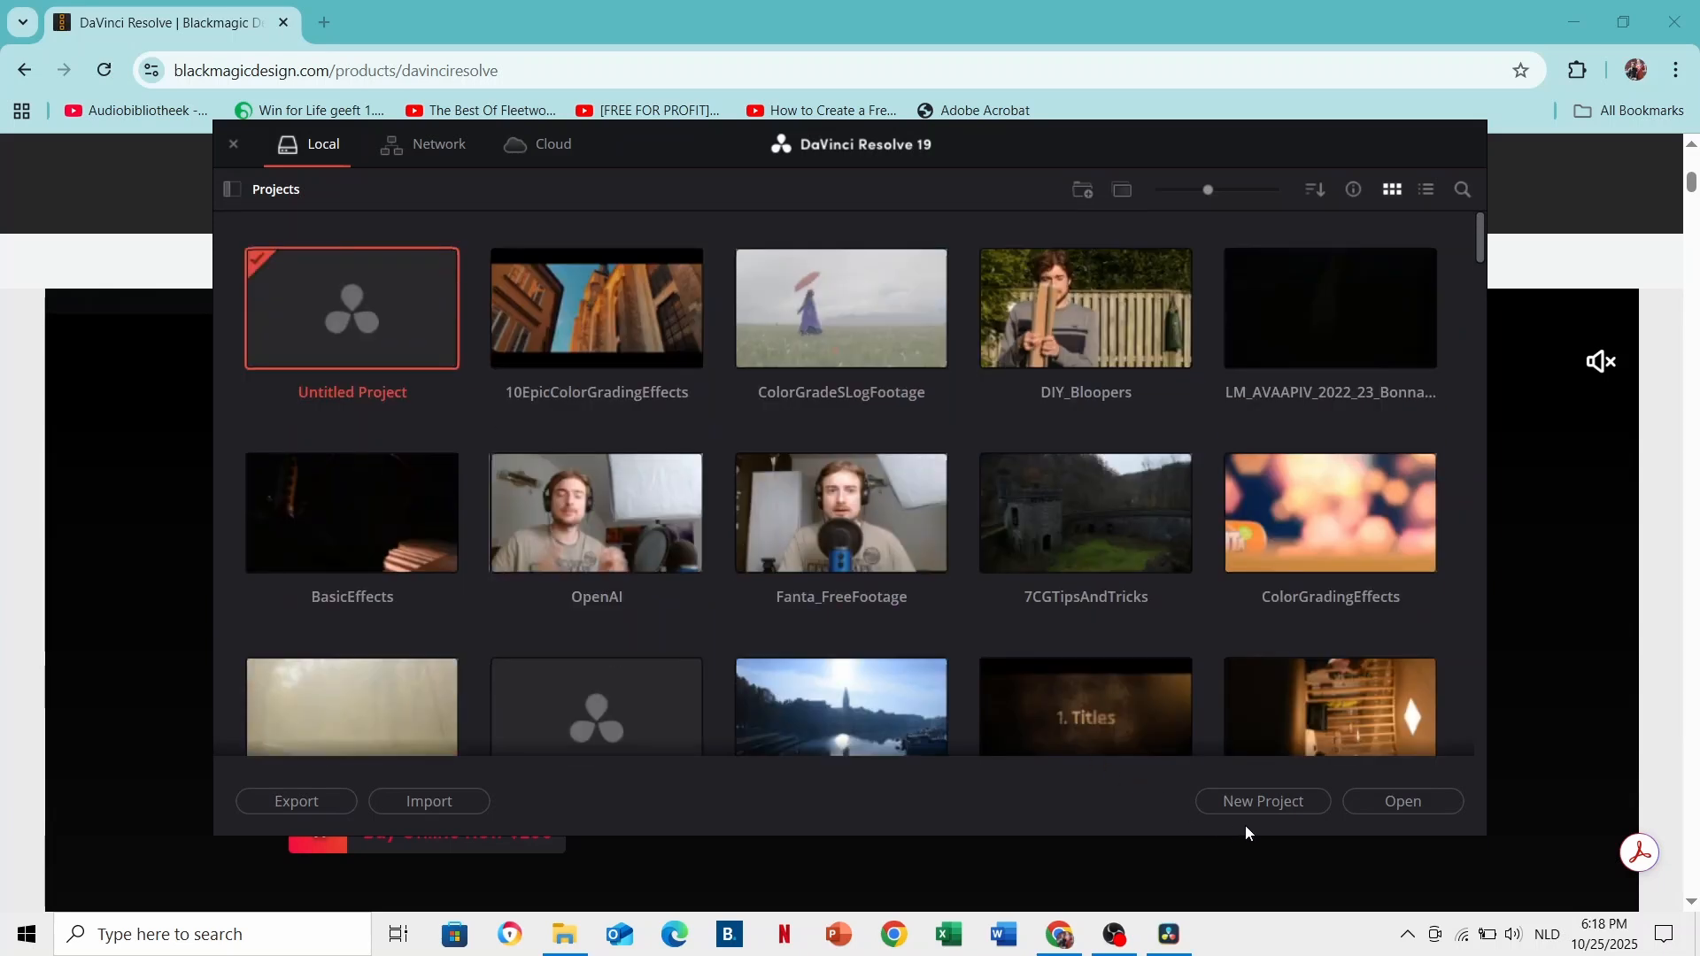
pyautogui.click(1256, 804)
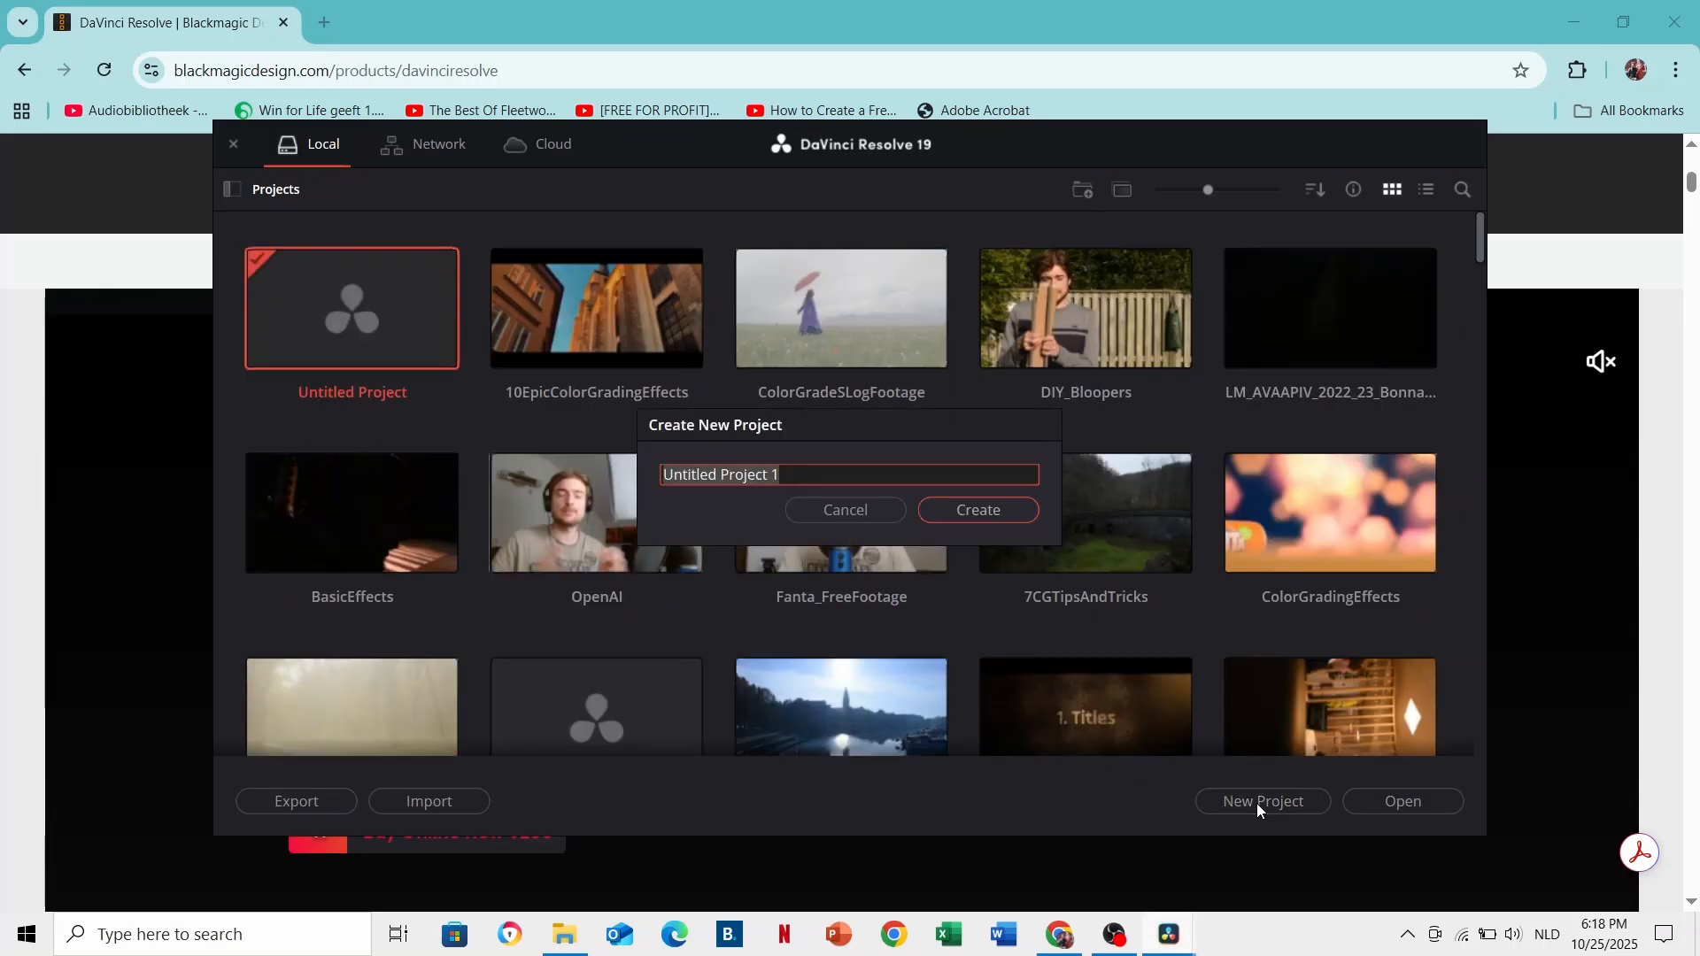
pyautogui.write('BeginnerToPro')
pyautogui.click(981, 510)
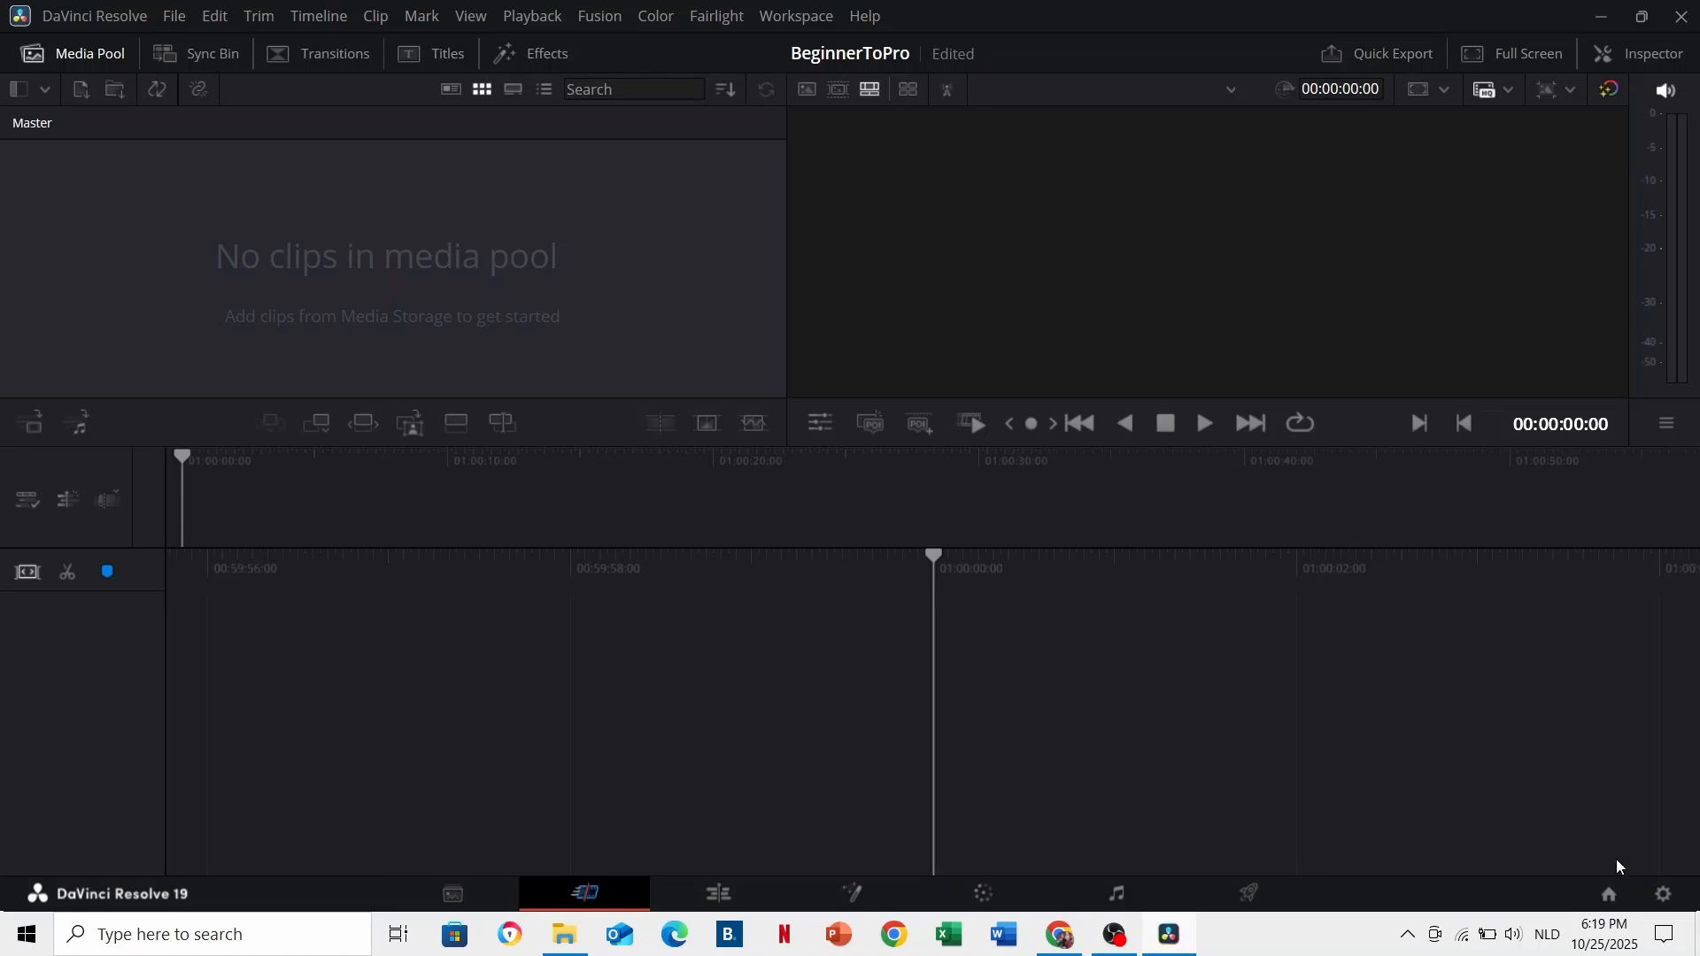
# Step: Set the project's timeline frame rate to 25 frames per second and save the project settings
pyautogui.click(1664, 894)
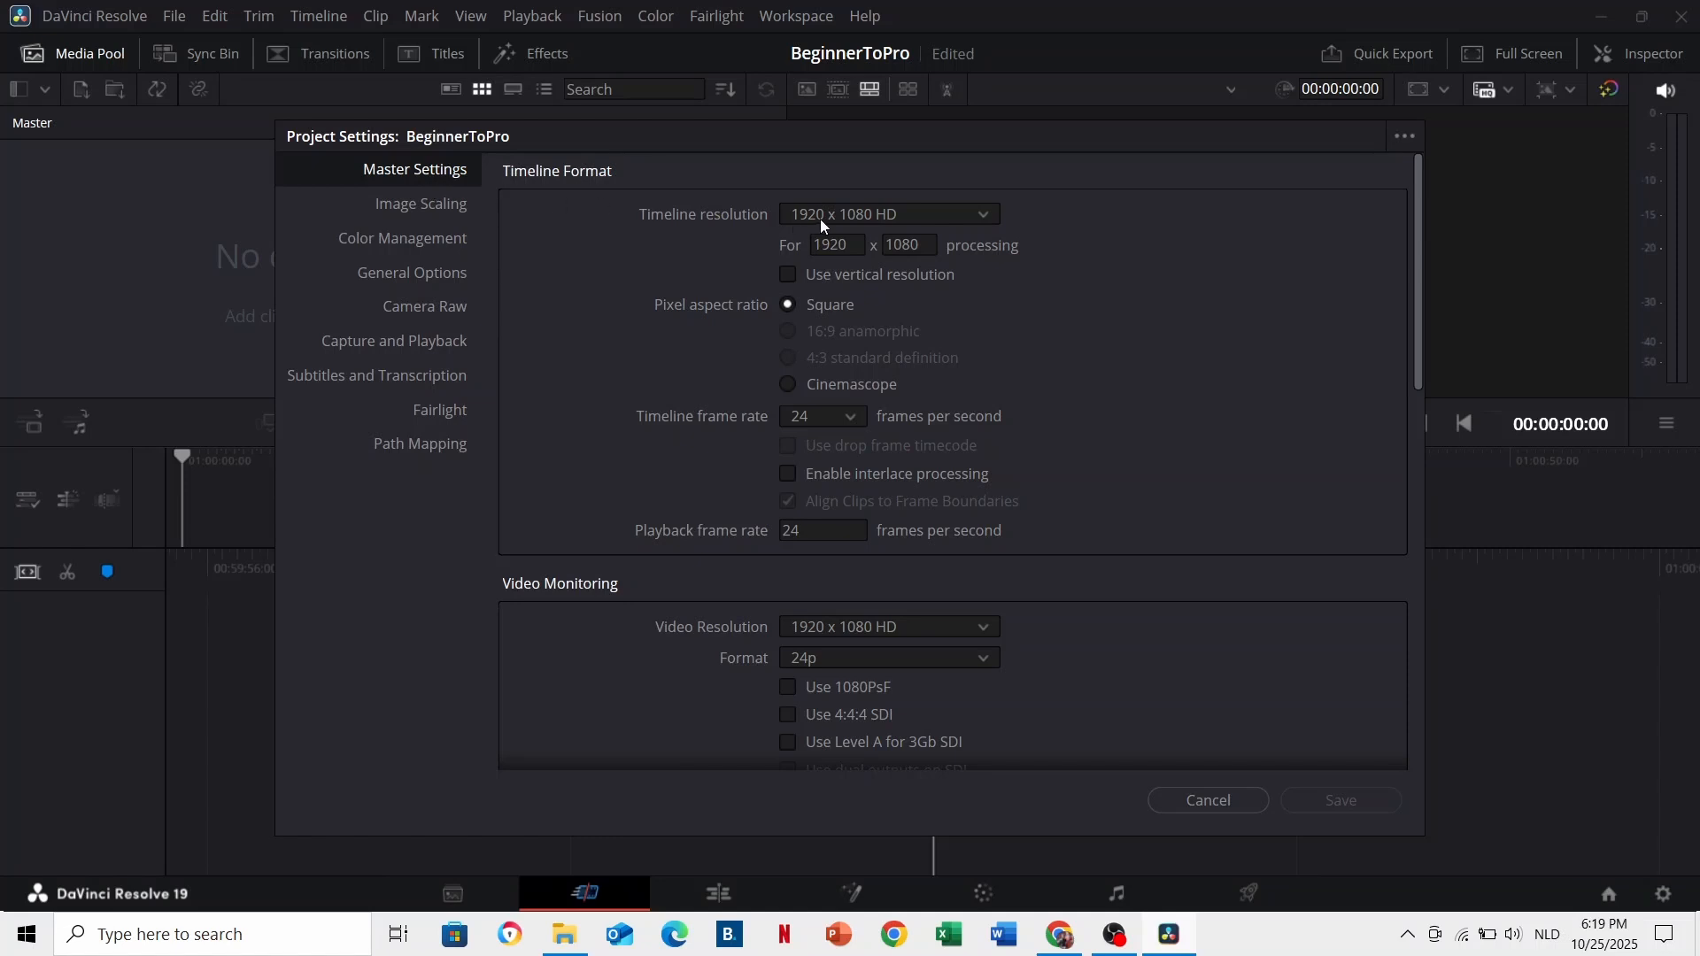
pyautogui.click(825, 421)
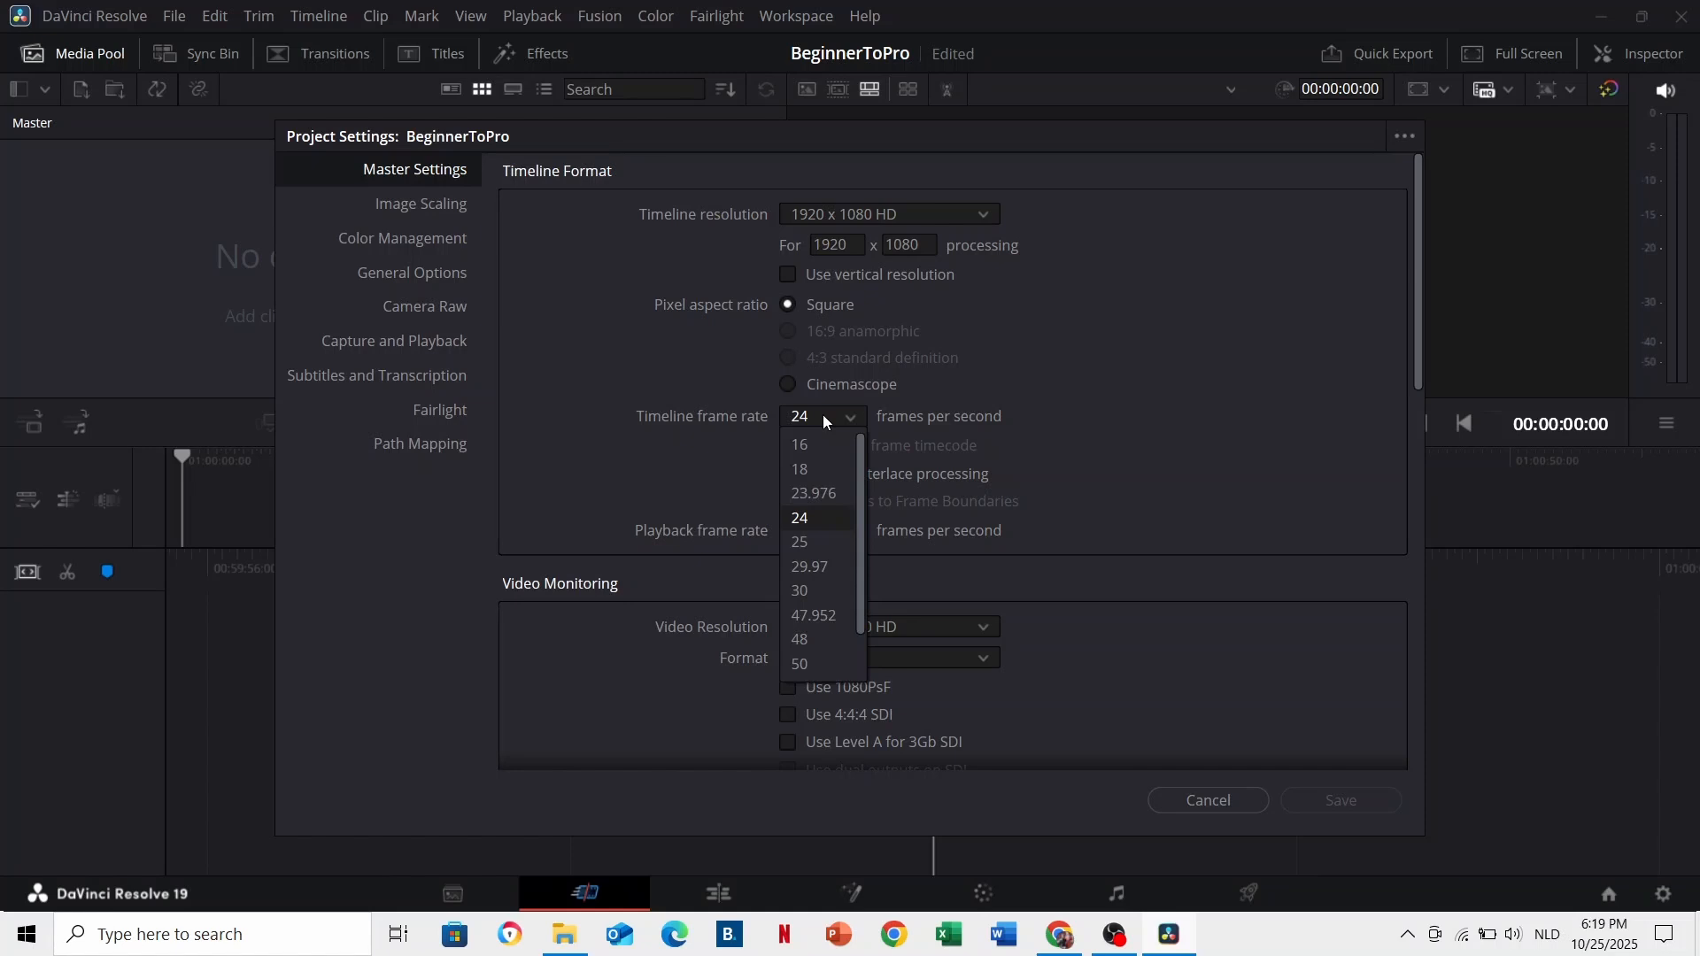
pyautogui.click(820, 543)
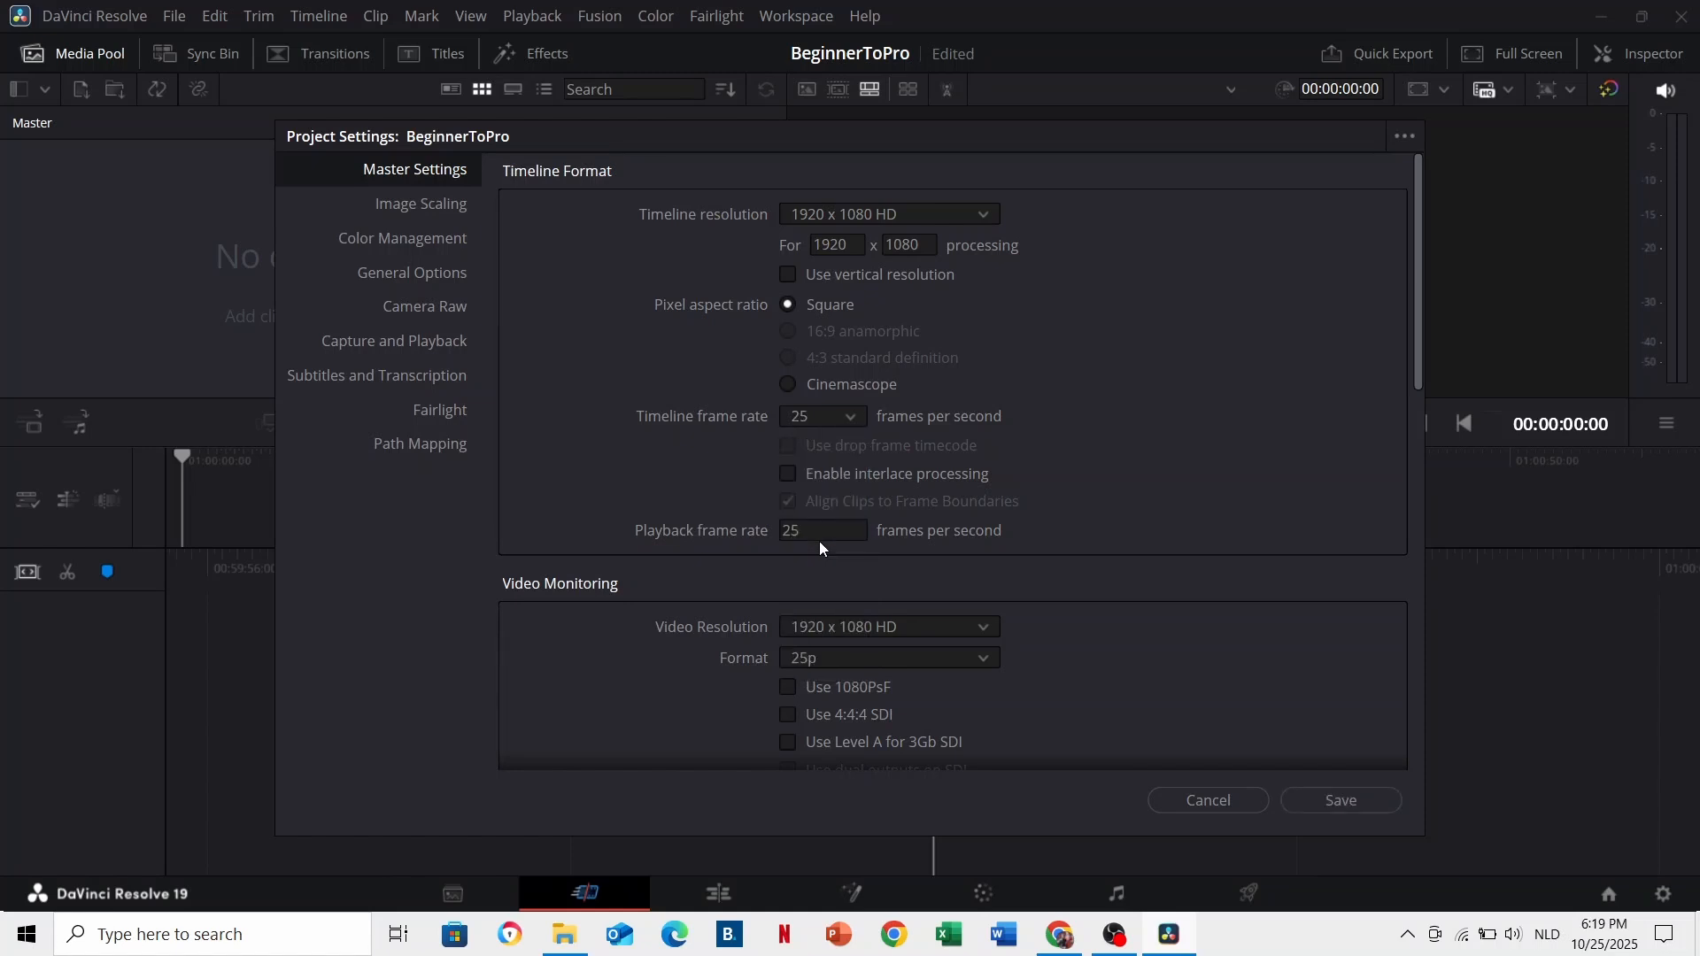
pyautogui.click(1360, 801)
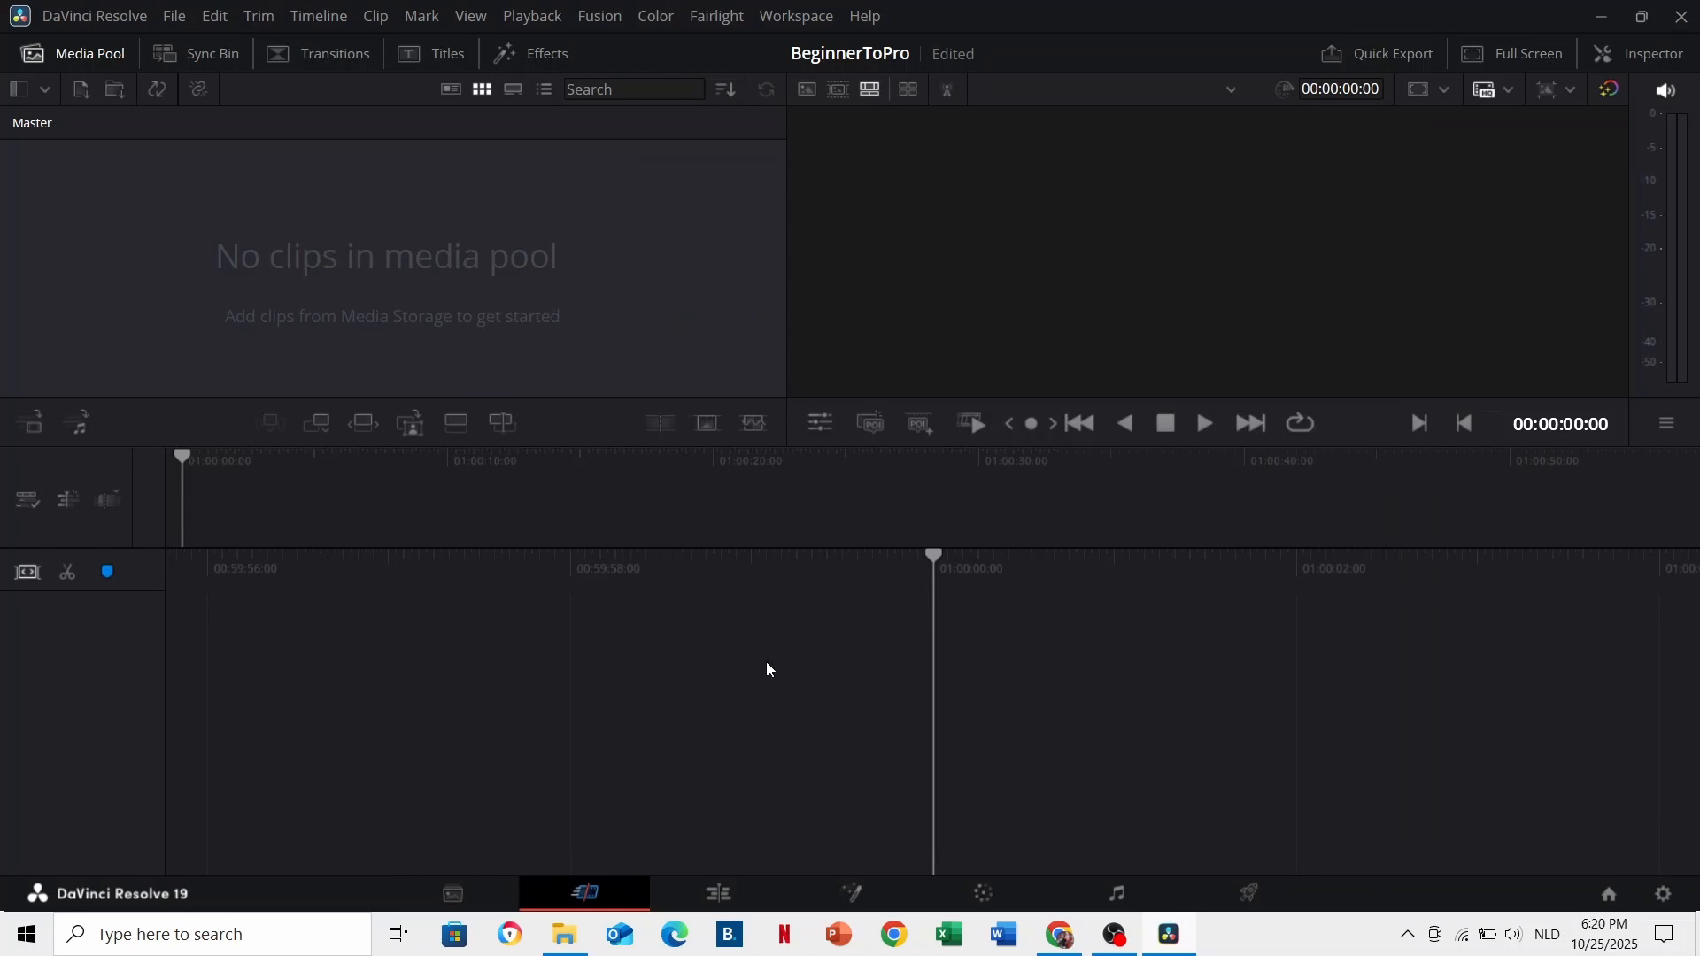
# Step: Go to the Media page and open the DaVinciResolve_BeginnerToPro folder on the T7 (E:) drive in media storage
pyautogui.click(464, 892)
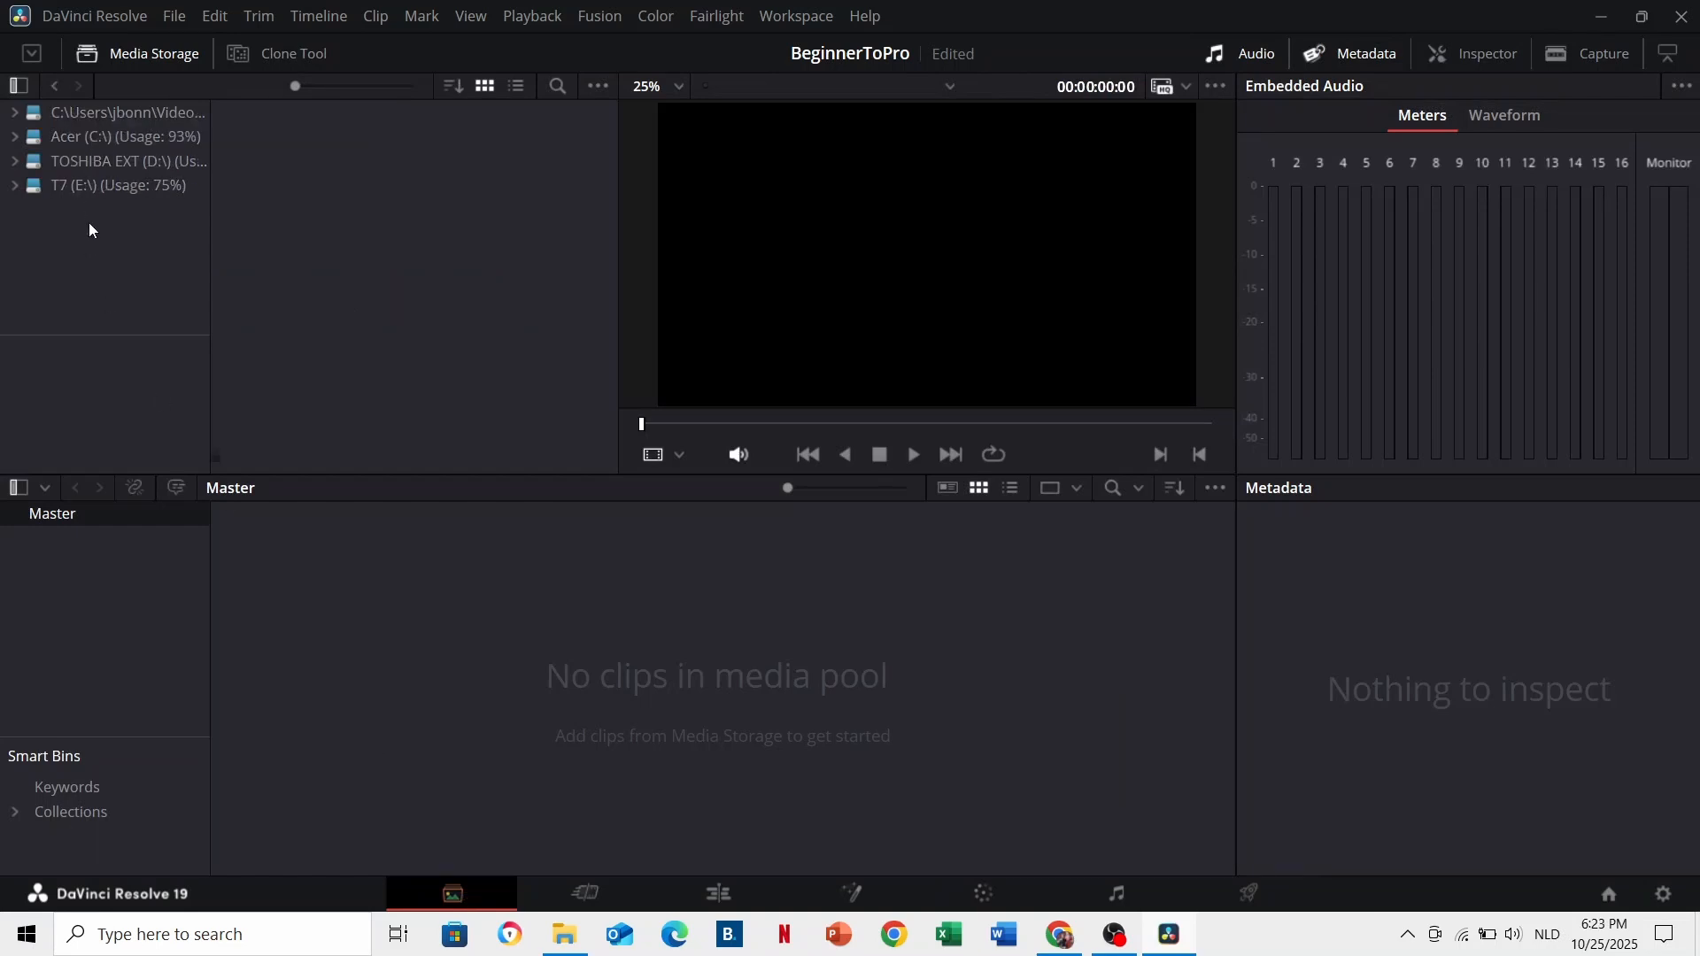
pyautogui.click(14, 186)
pyautogui.scroll(-3, 60, 210)
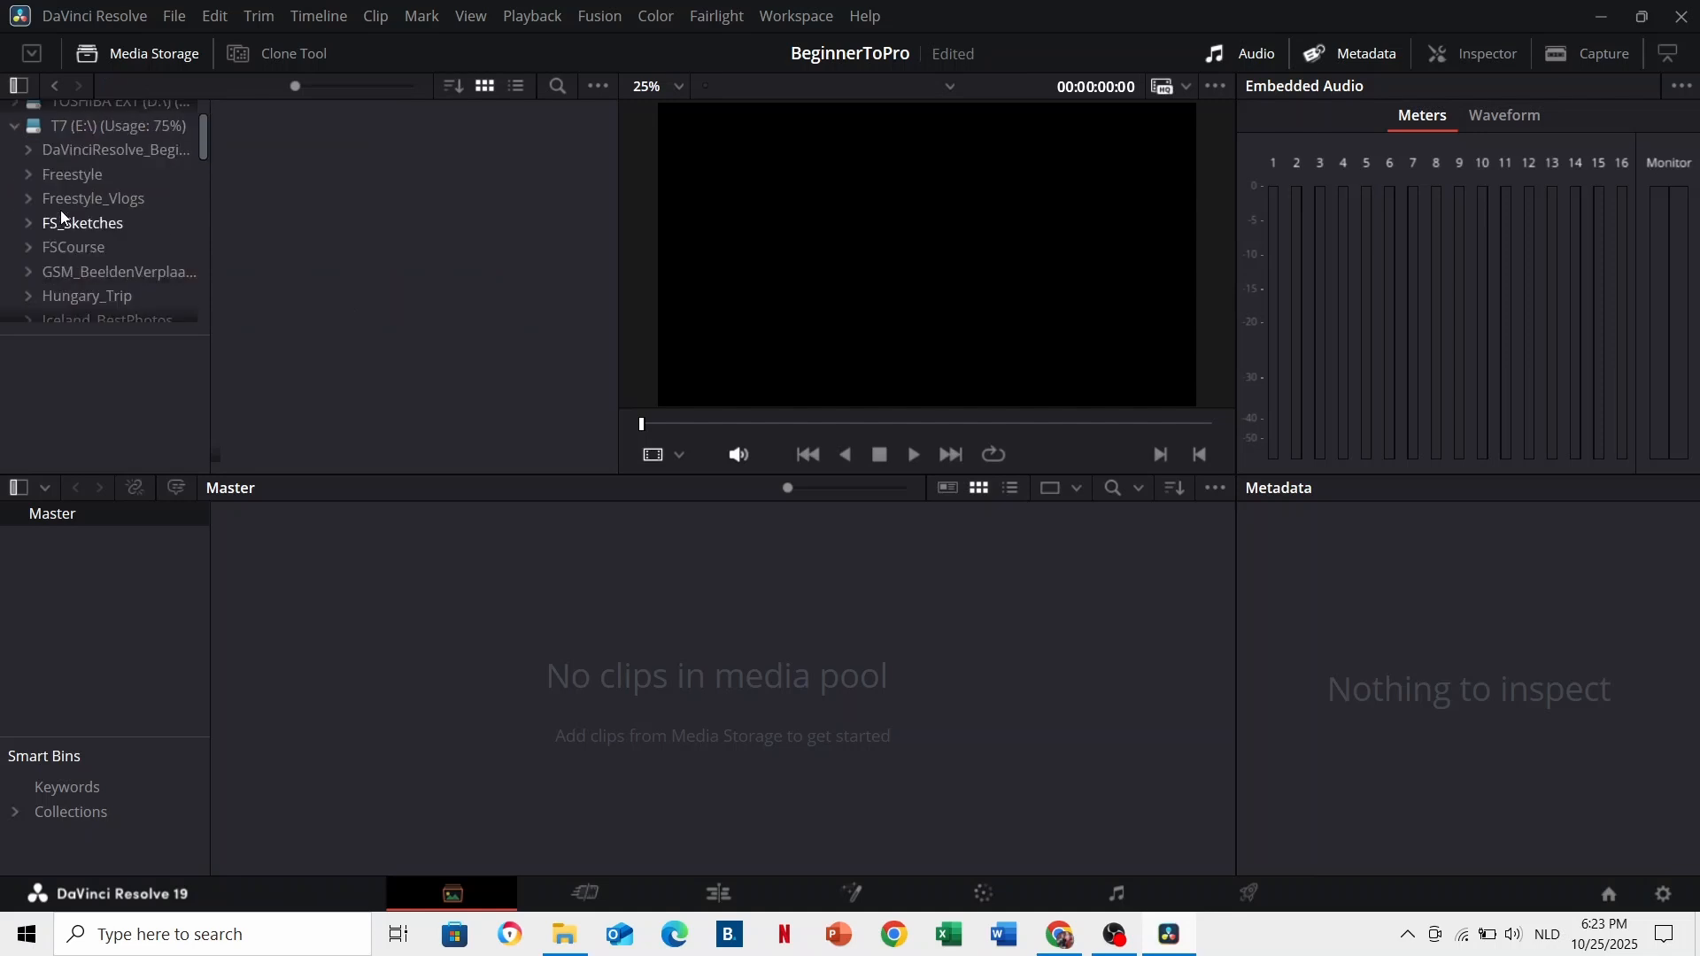
pyautogui.scroll(1, 66, 211)
pyautogui.click(87, 151)
pyautogui.click(578, 944)
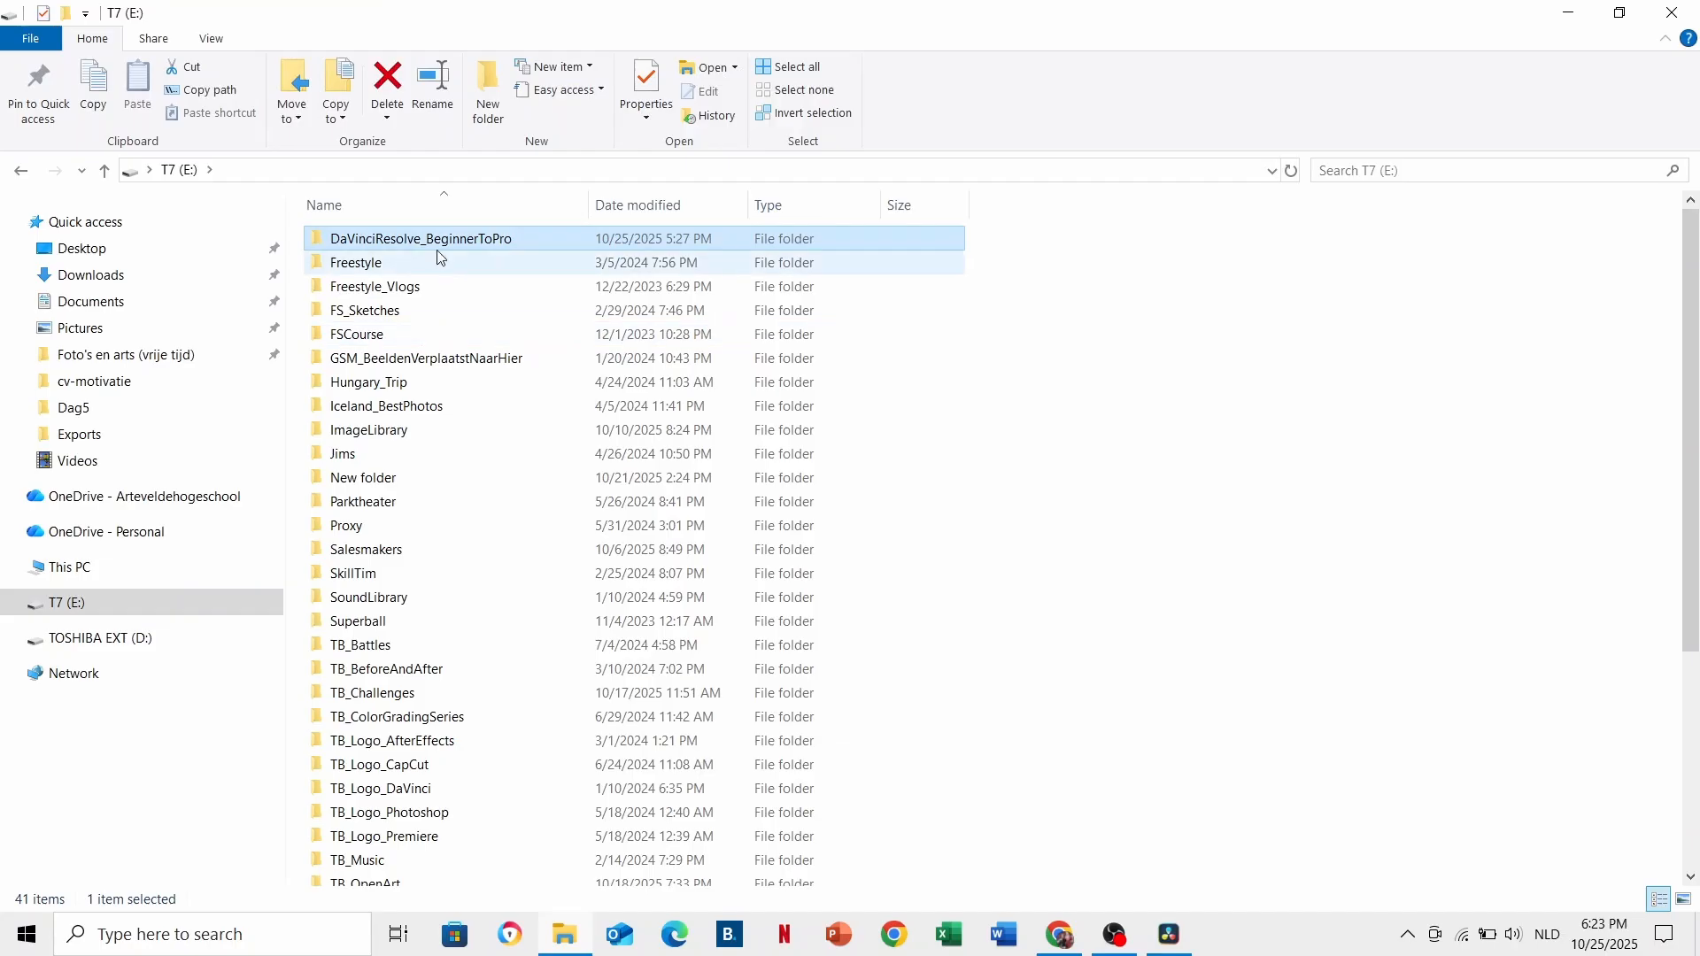
pyautogui.click(1165, 939)
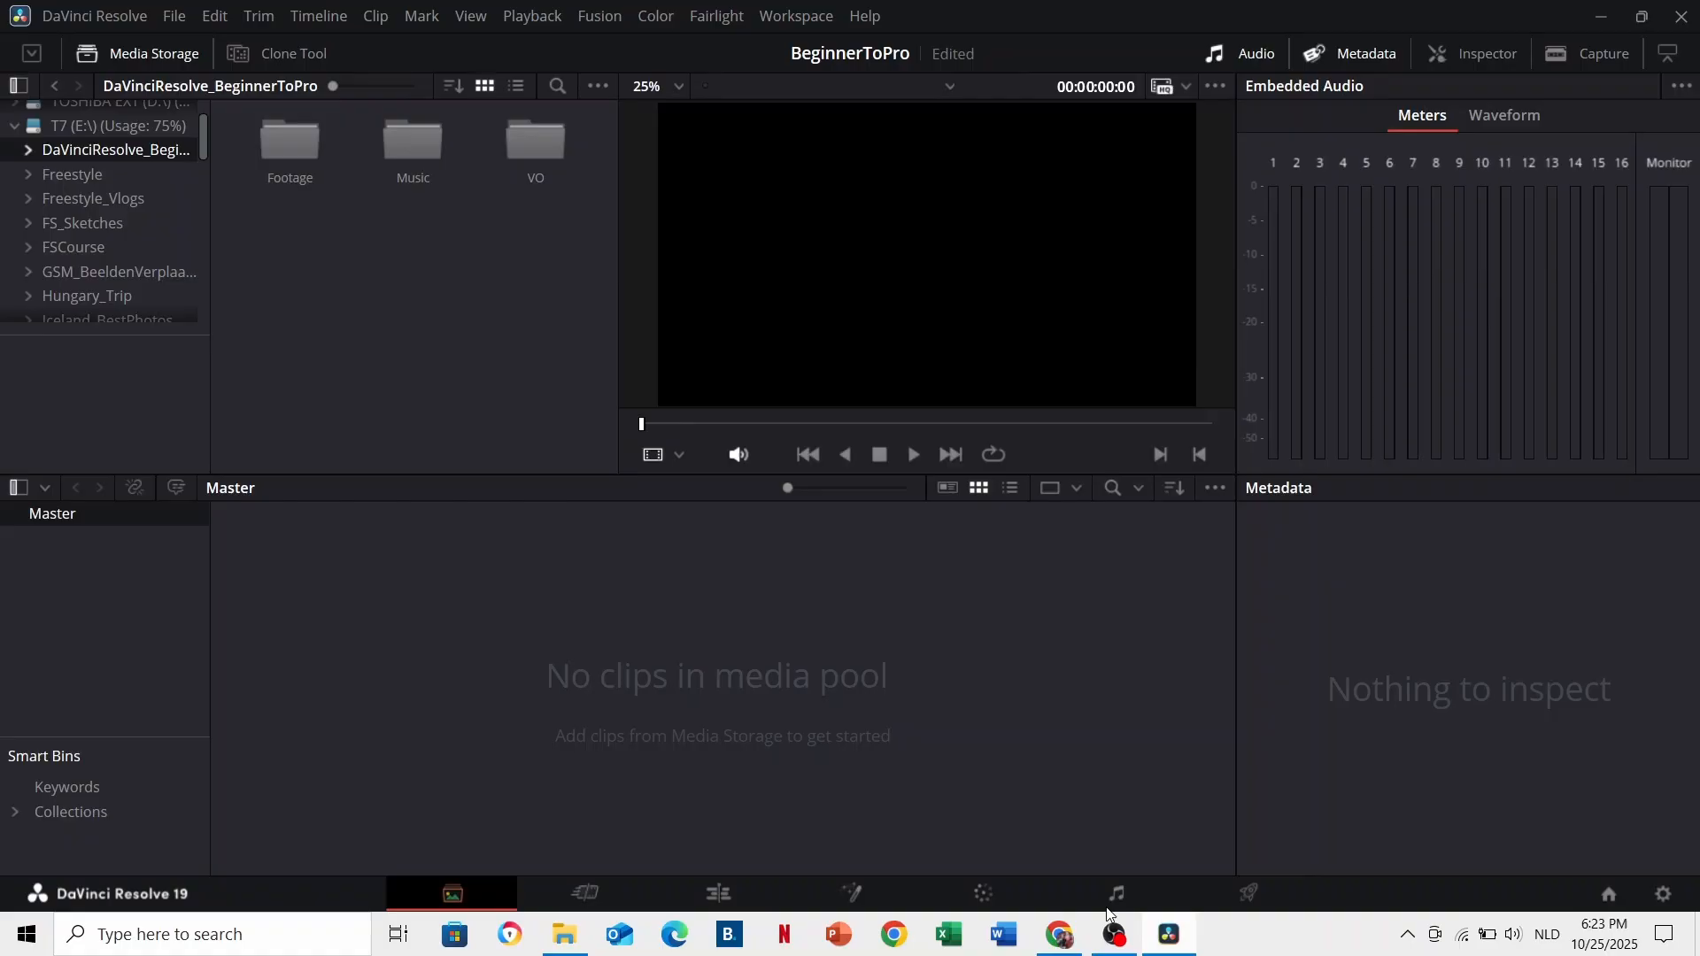
# Step: Look through the contents of the Footage, Music and VO subfolders in media storage
pyautogui.doubleClick(284, 142)
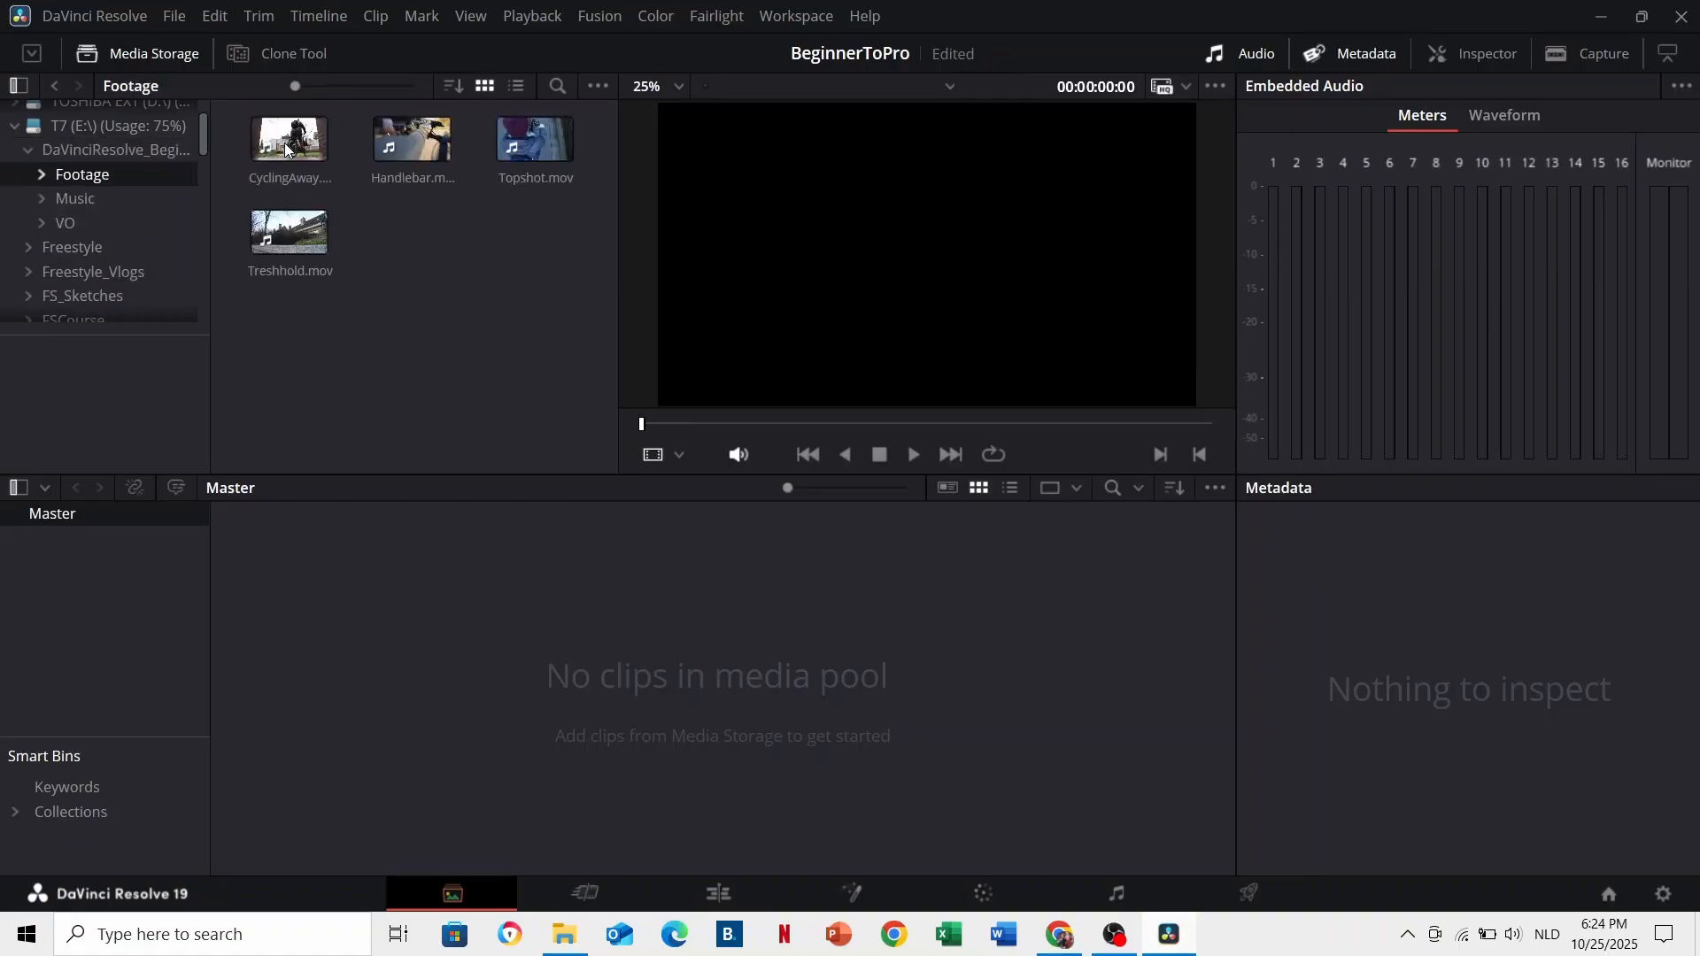
pyautogui.click(78, 199)
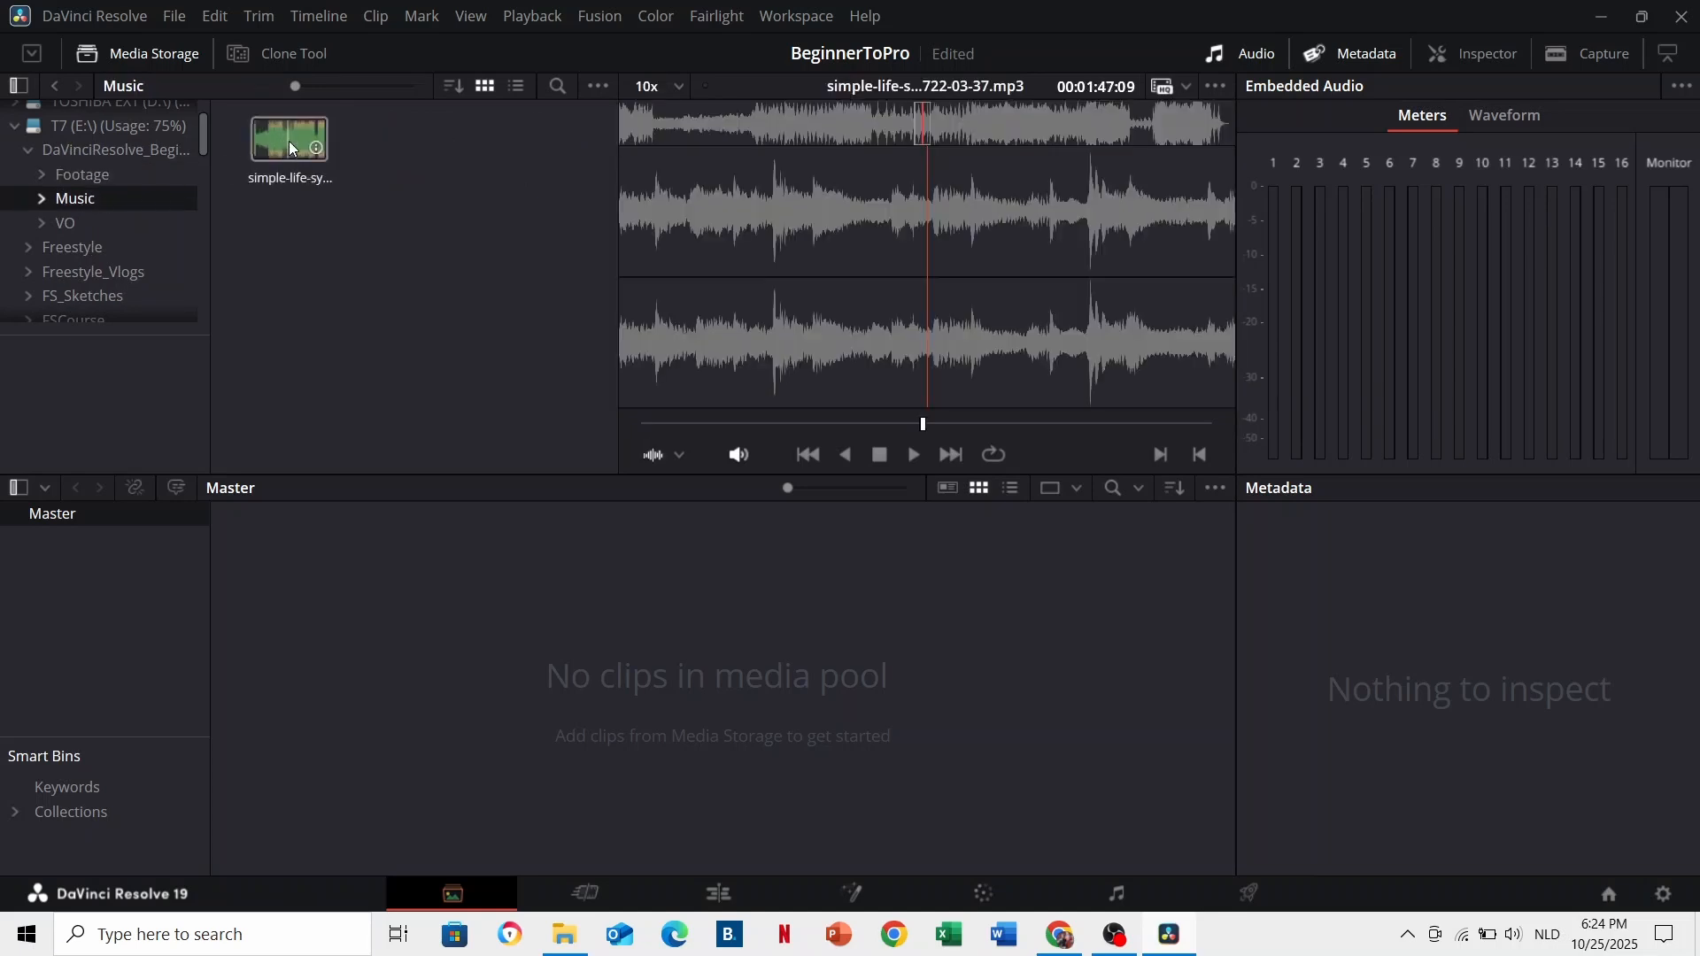
pyautogui.click(65, 226)
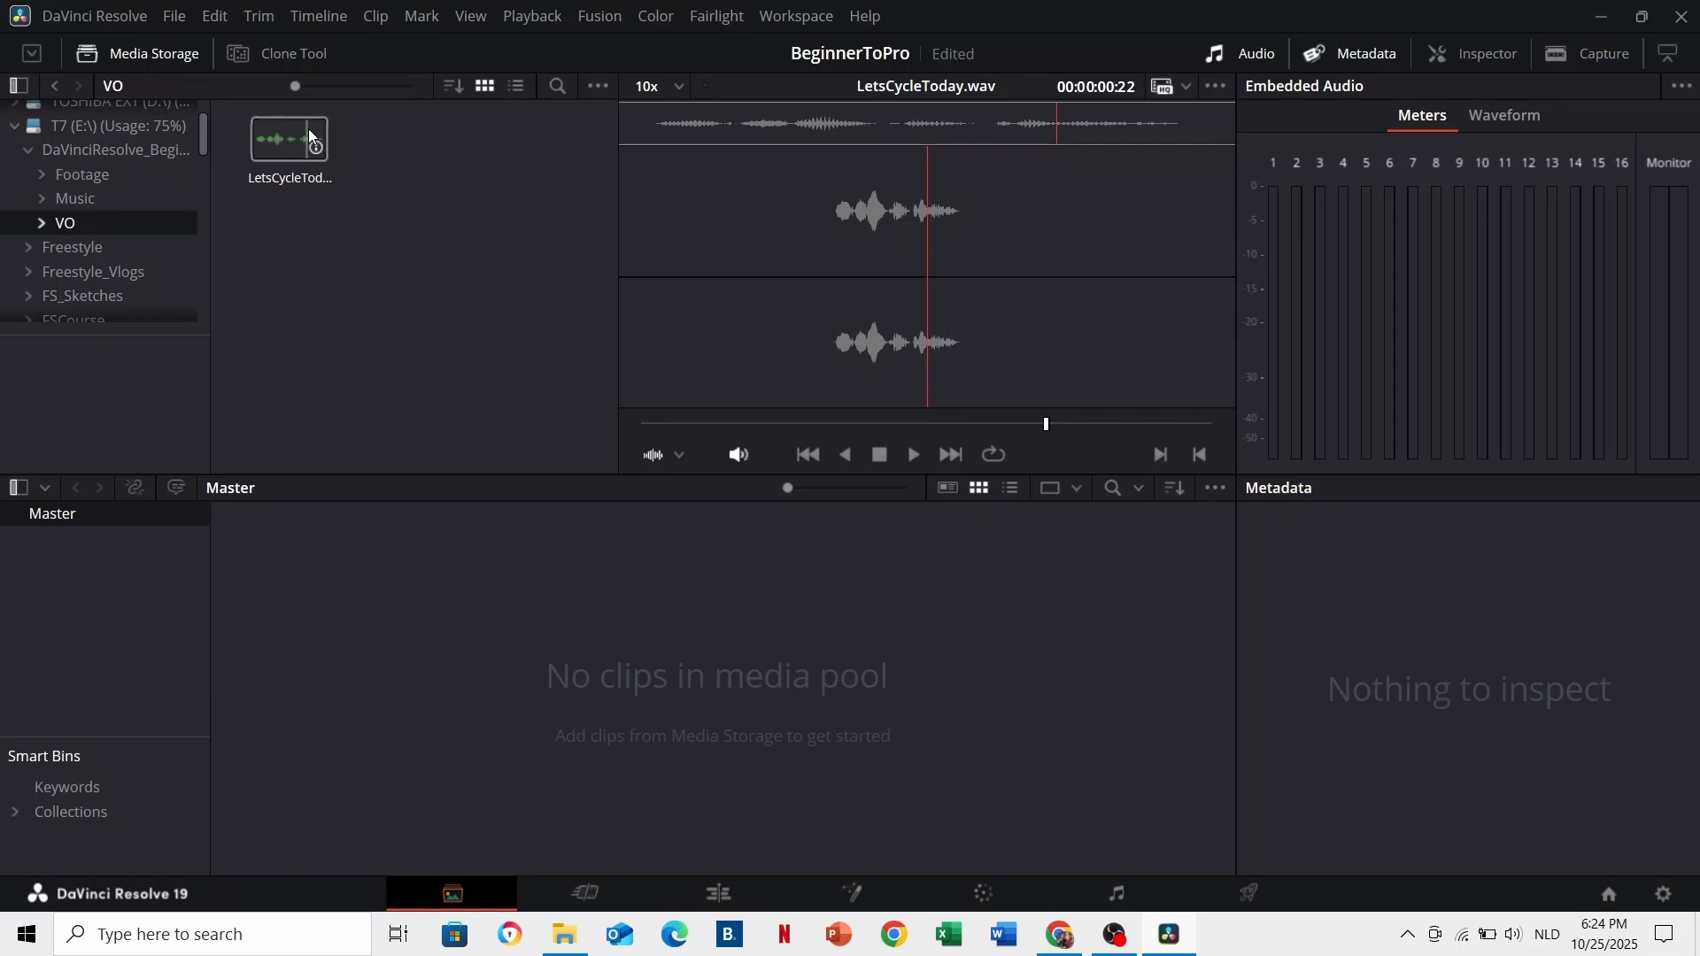
# Step: Add the DaVinciResolve_BeginnerToPro folder and its subfolders to the media pool, creating bins for them
pyautogui.click(83, 153)
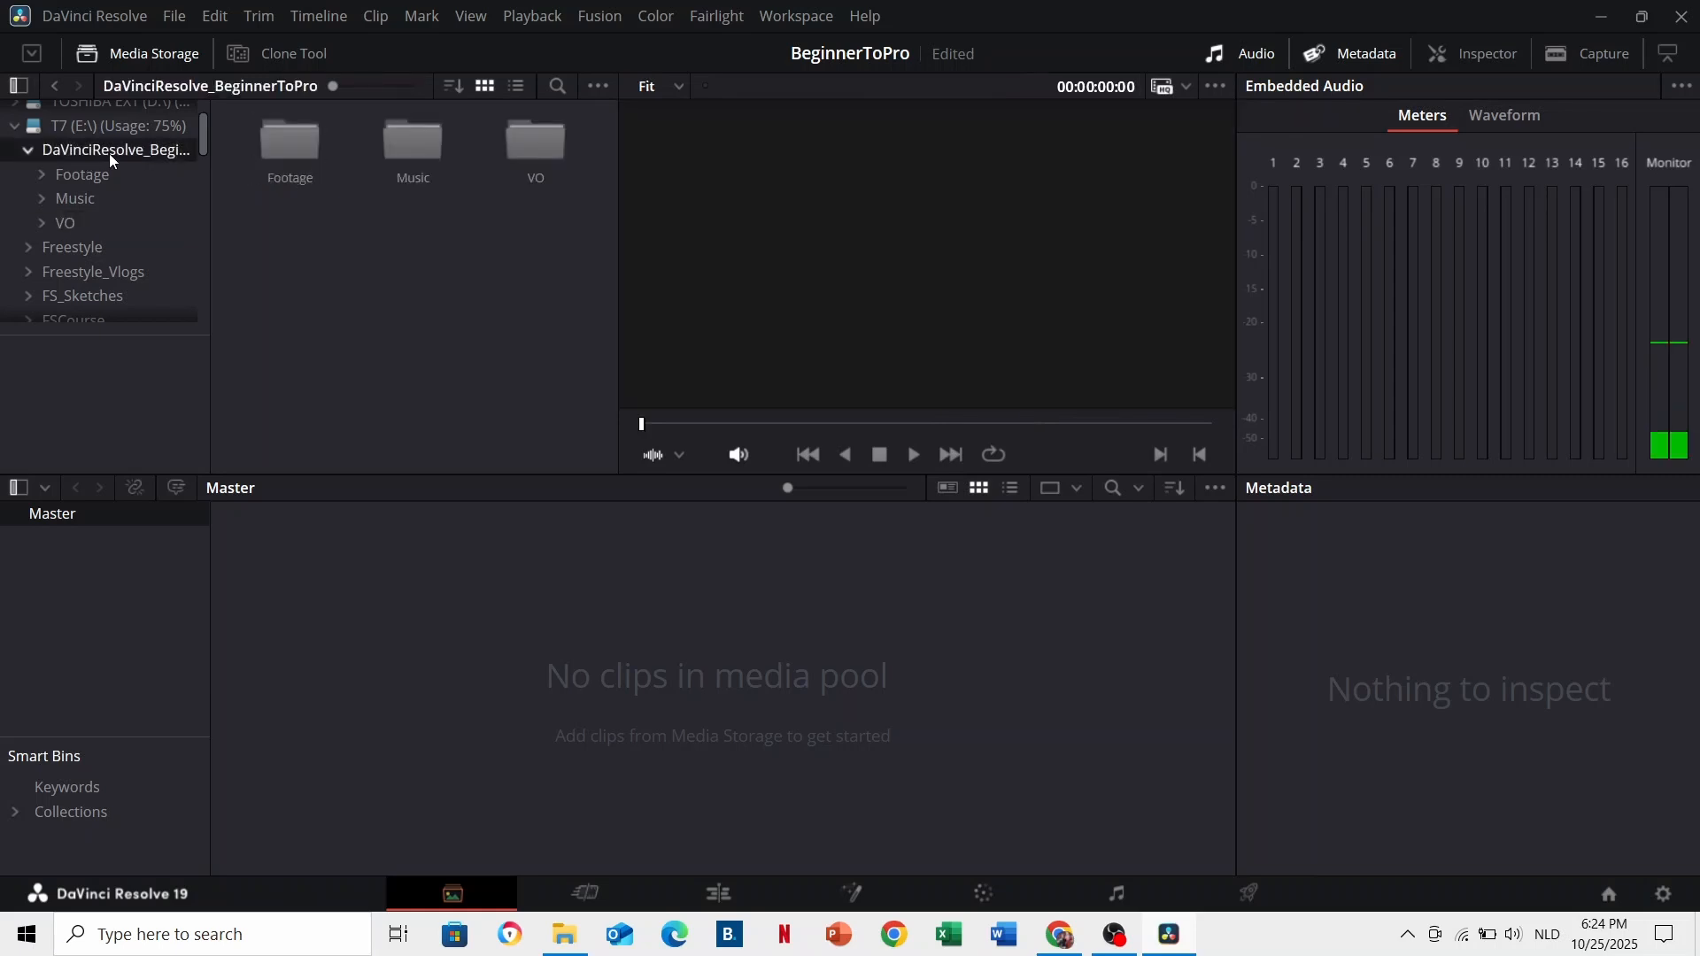
pyautogui.rightClick(110, 153)
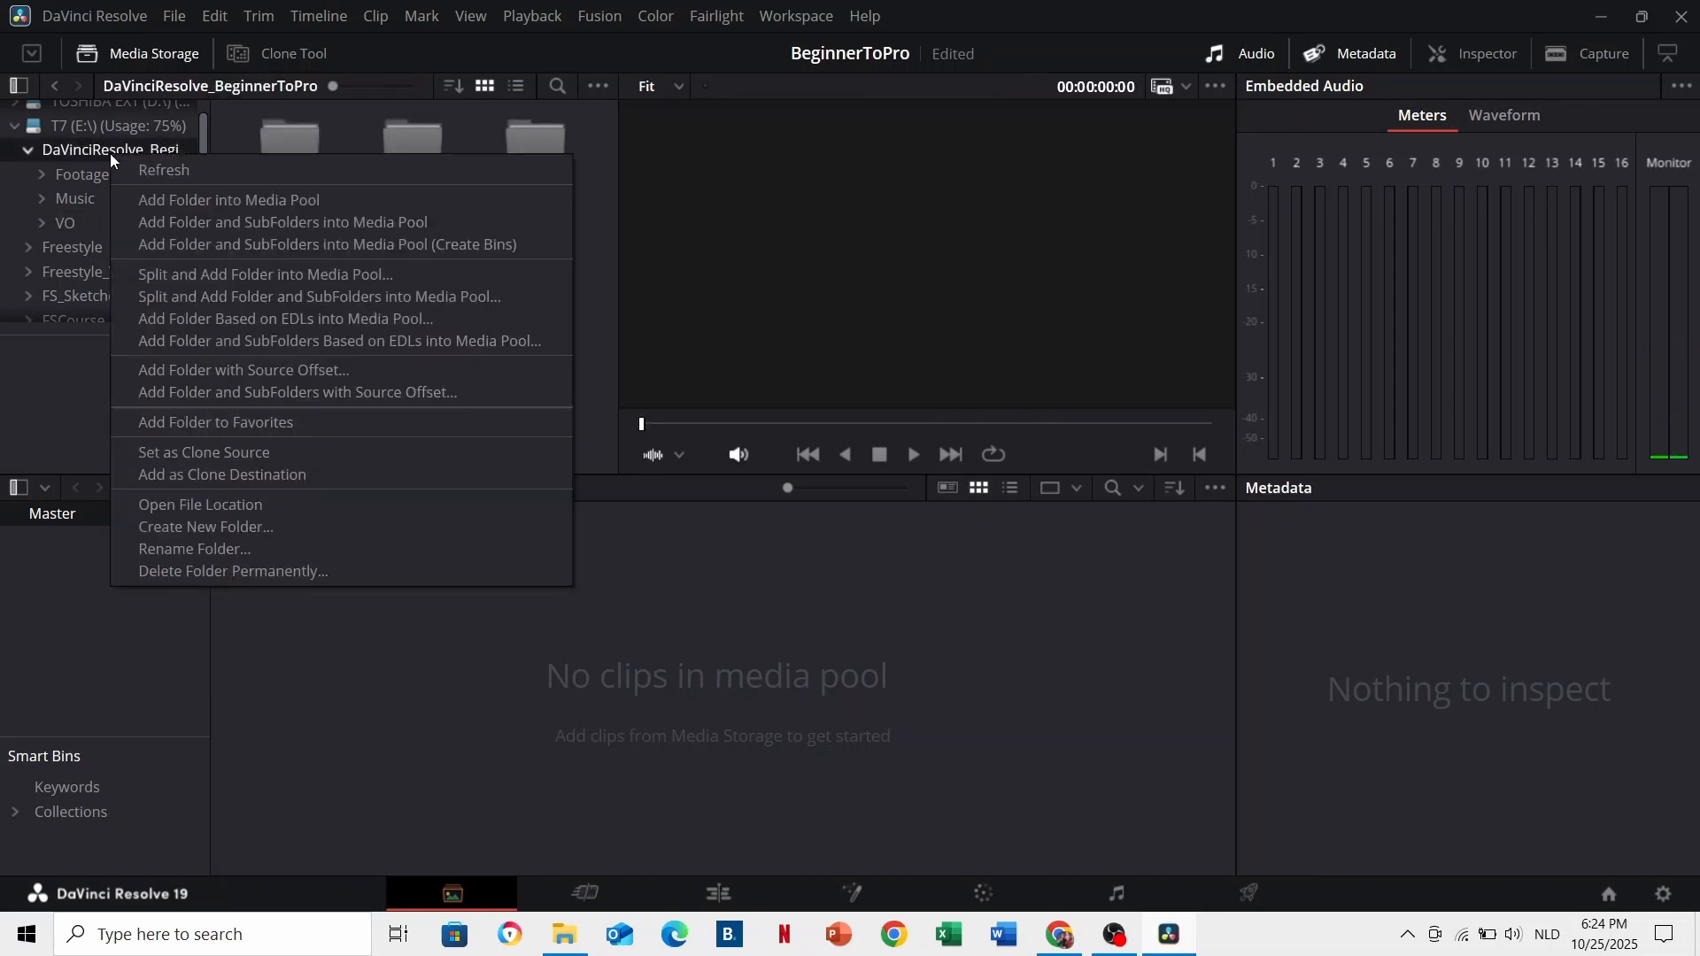
pyautogui.click(533, 248)
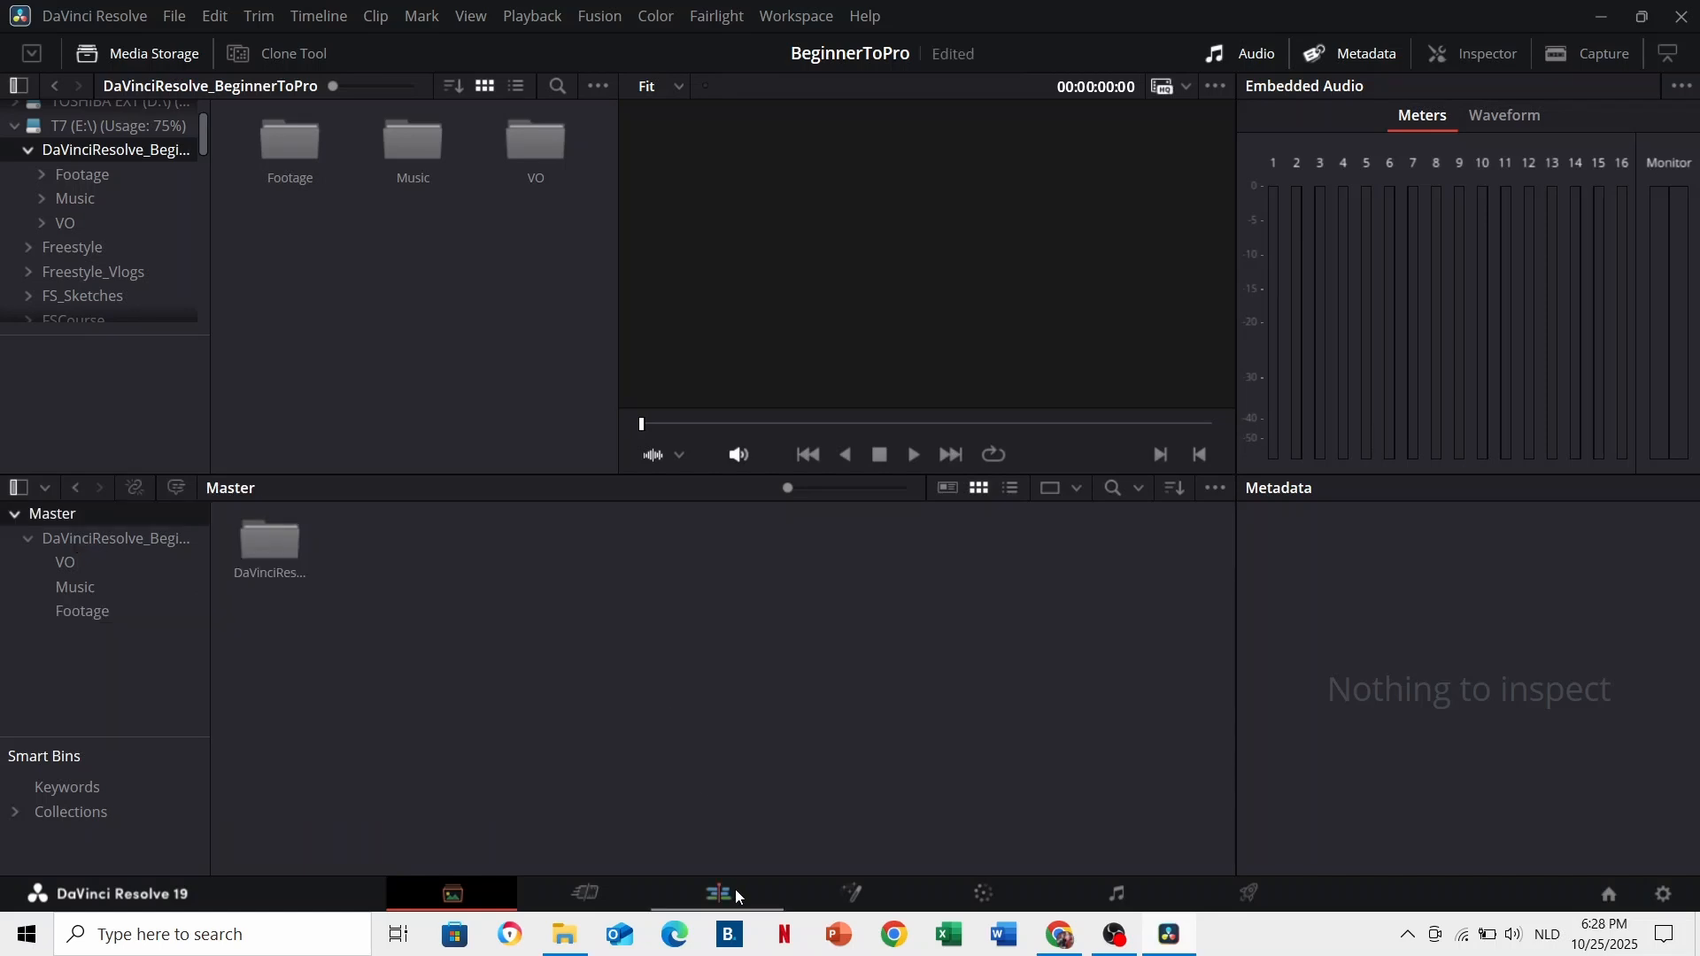
# Step: On the Edit page, create a new bin named Timeline inside the DaVinciResolve_BeginnerToPro bin
pyautogui.click(735, 890)
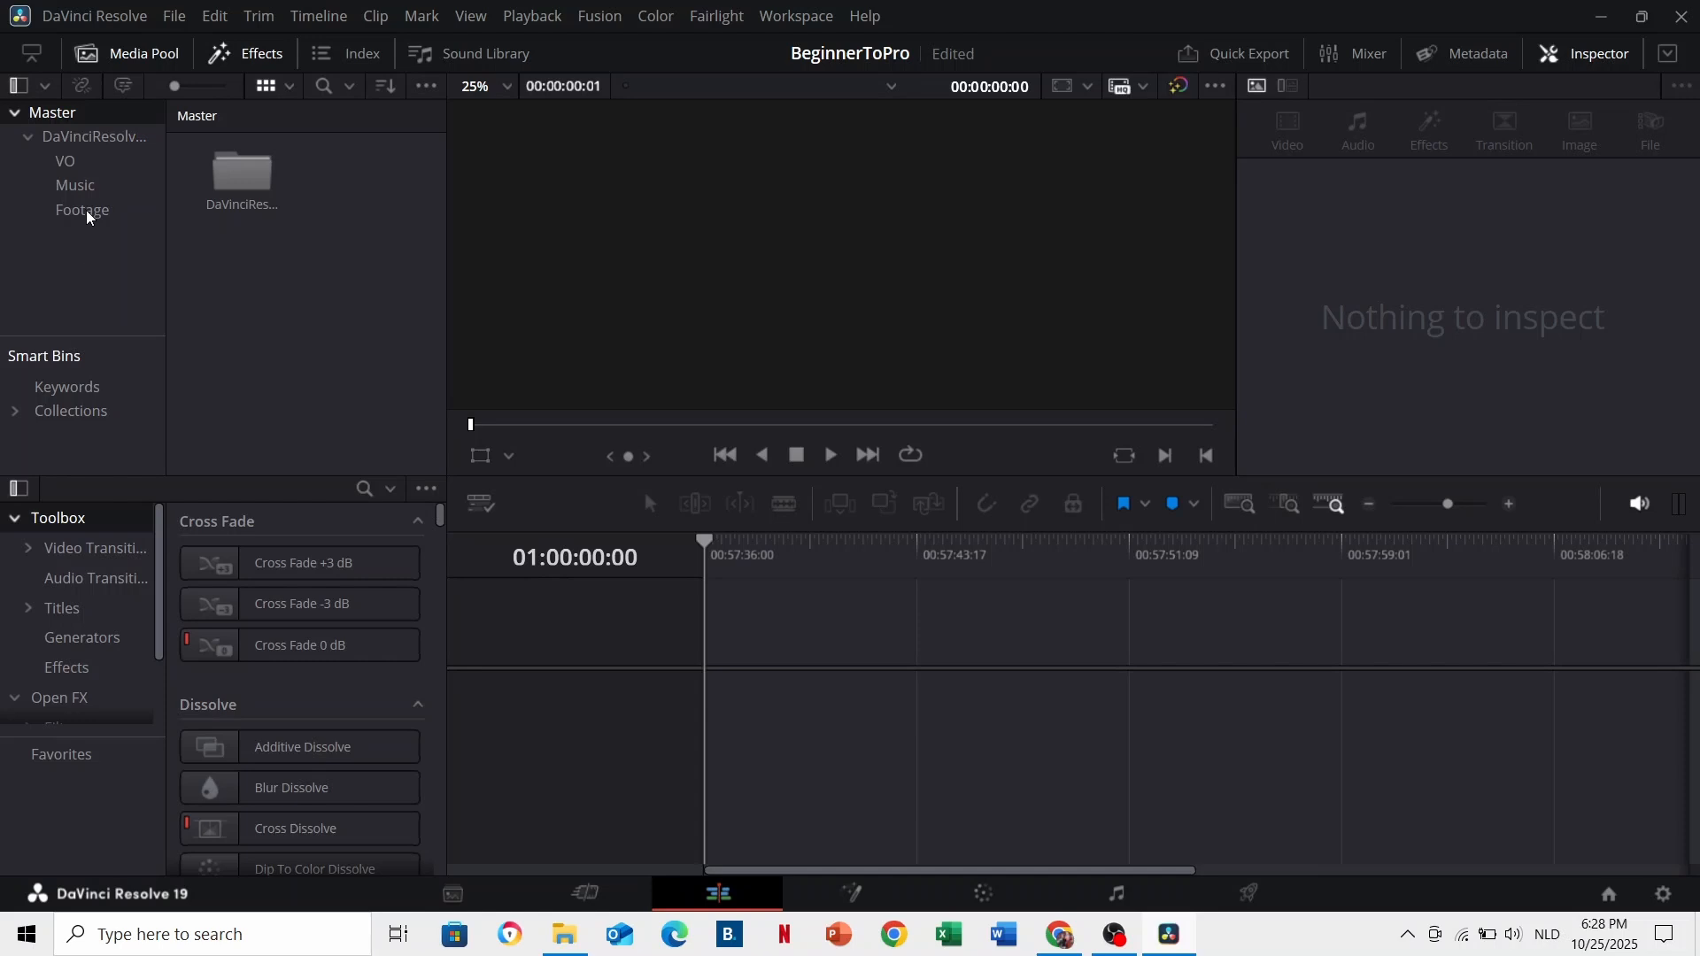
pyautogui.click(93, 137)
pyautogui.rightClick(105, 258)
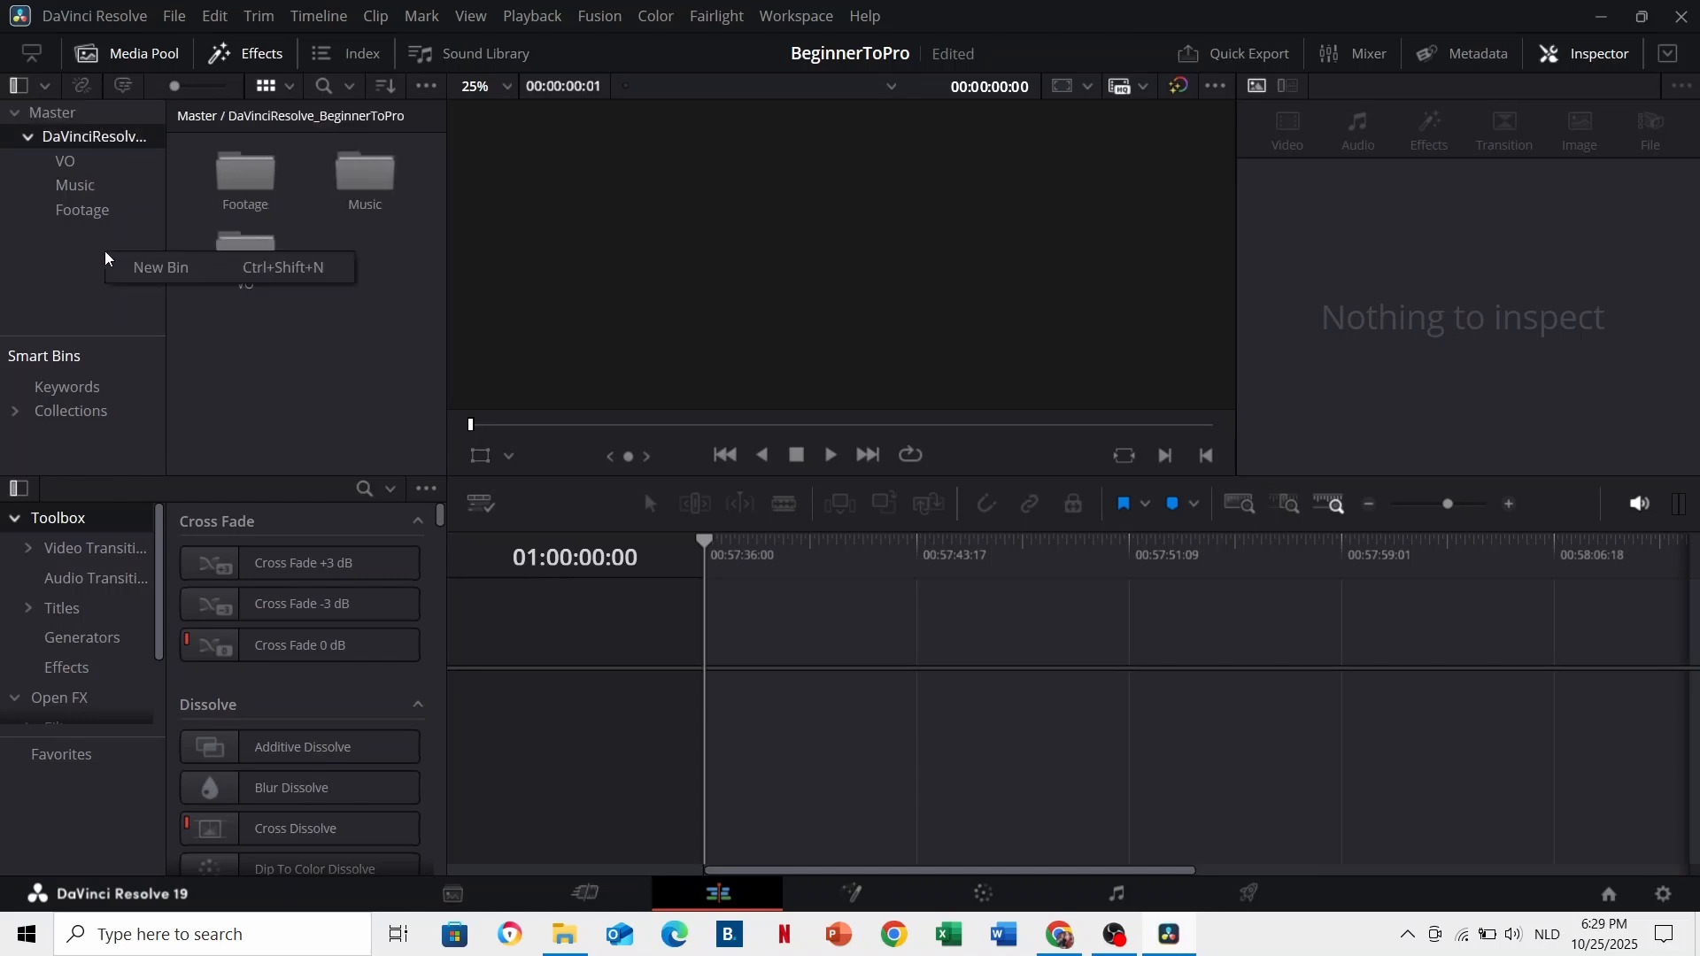
pyautogui.click(142, 266)
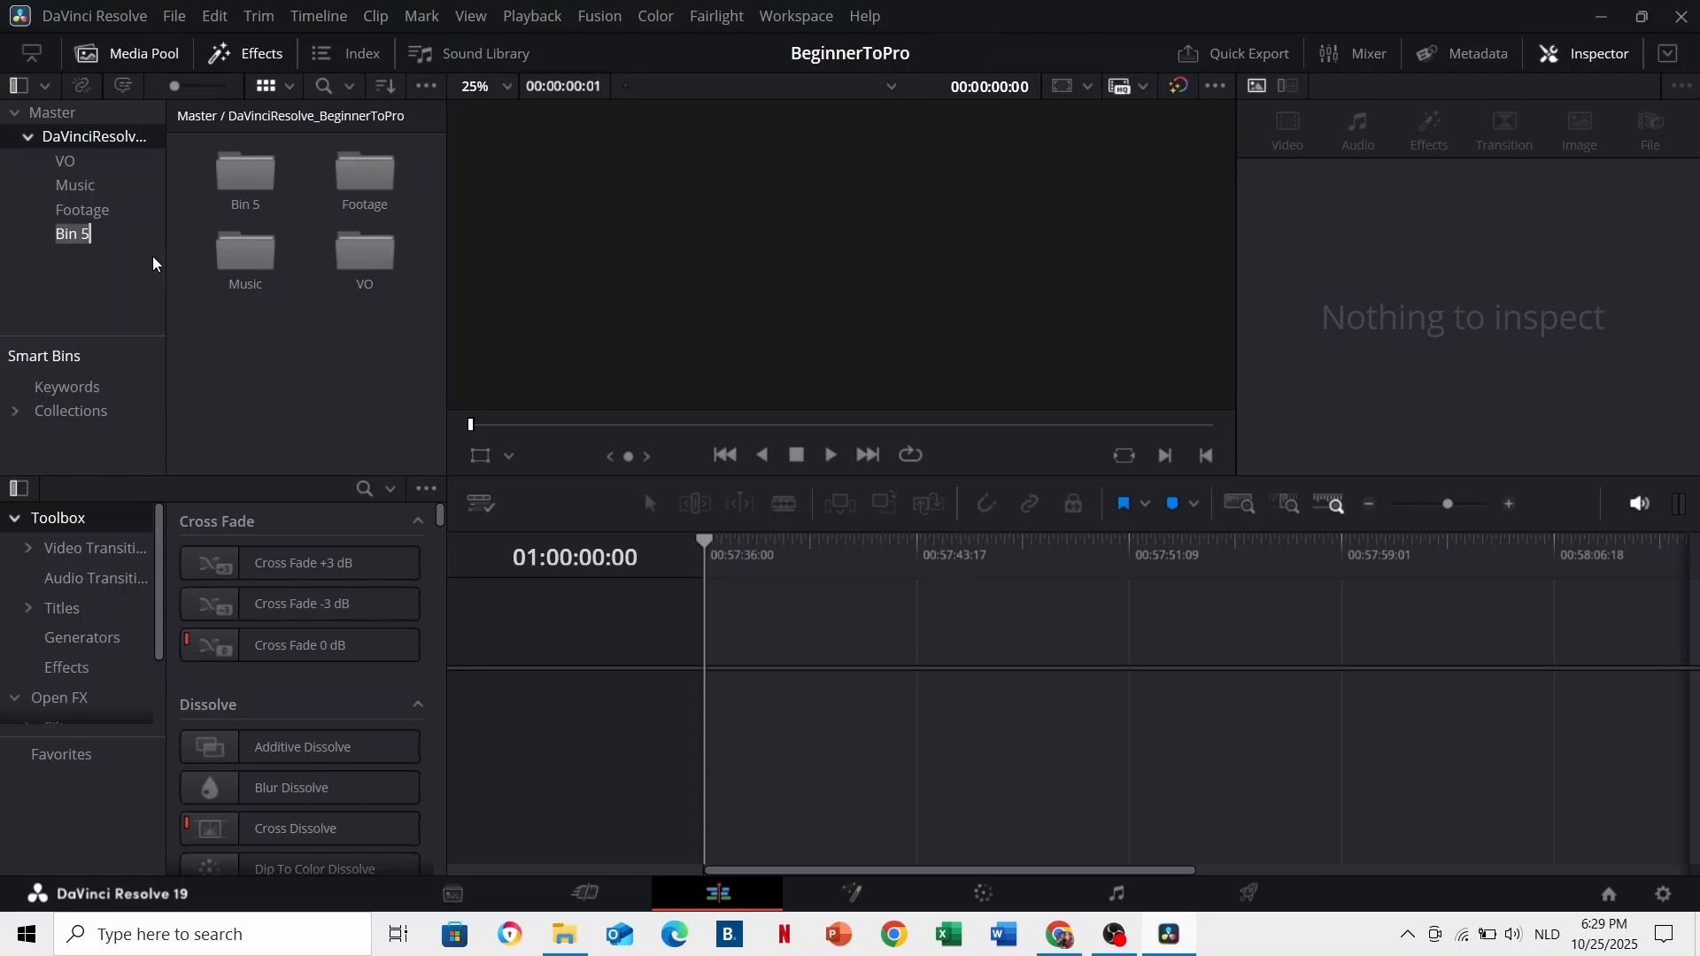
pyautogui.click(244, 209)
pyautogui.write('T')
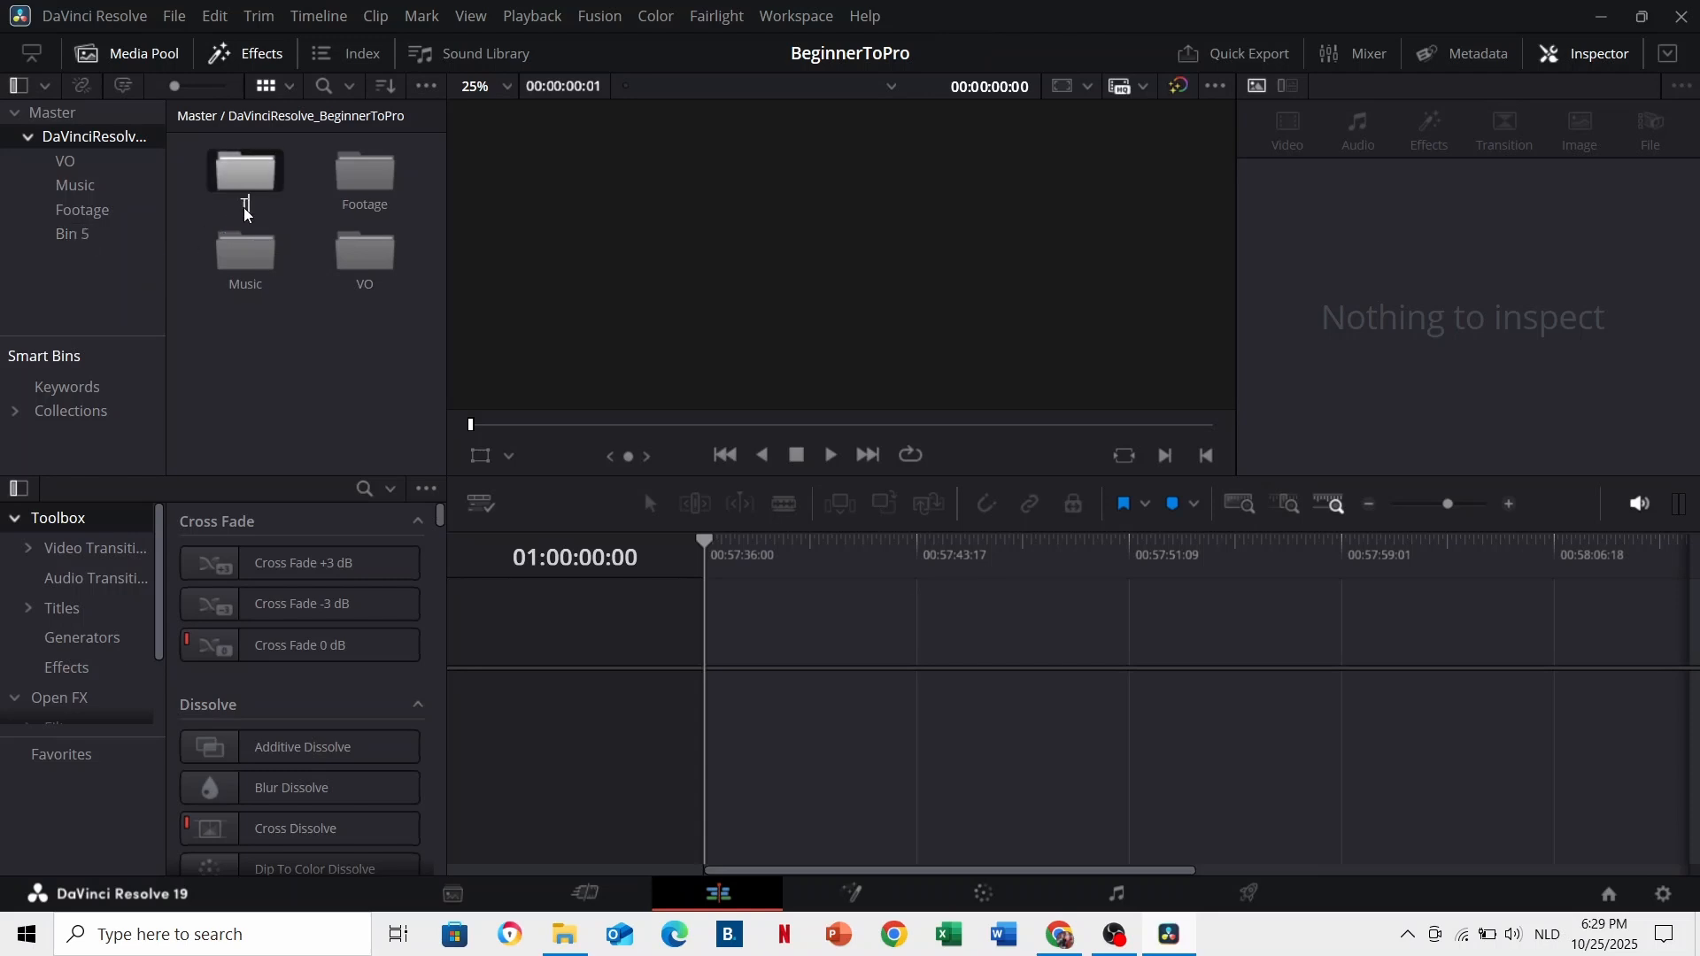
pyautogui.write('imeline')
pyautogui.press('Return')
# Step: Create a new timeline named Final in the Timeline bin and turn on the display of stacked timelines
pyautogui.doubleClick(245, 177)
pyautogui.rightClick(270, 248)
pyautogui.moveTo(381, 259)
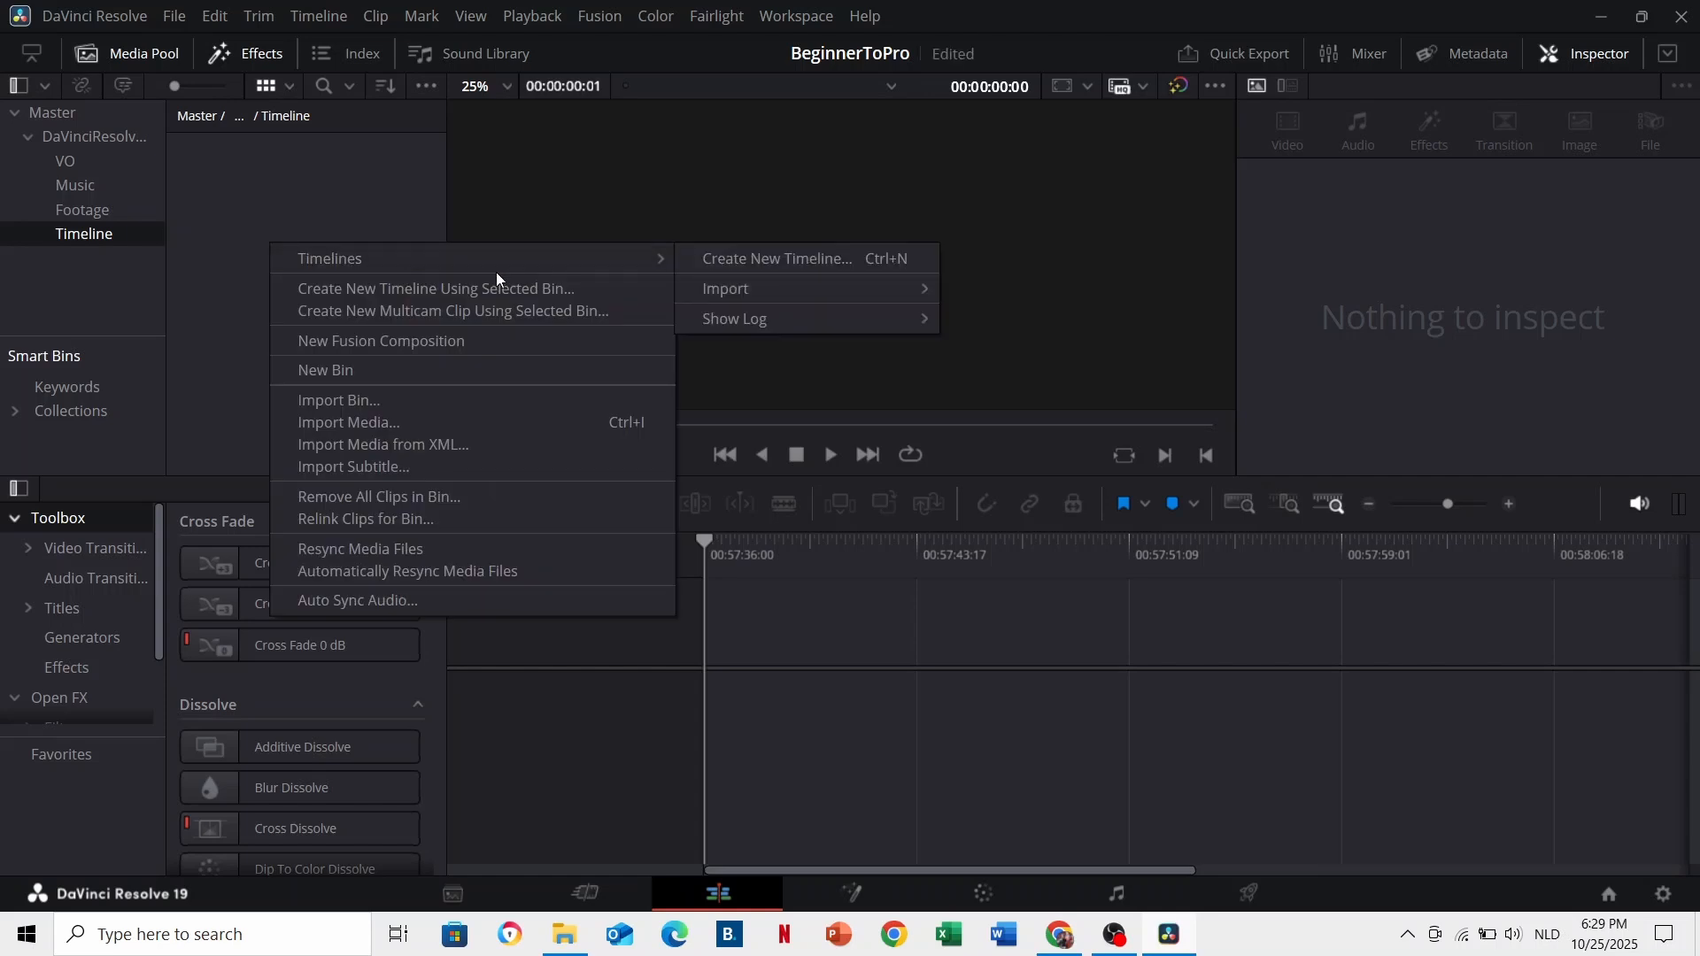
pyautogui.click(861, 259)
pyautogui.write('Final')
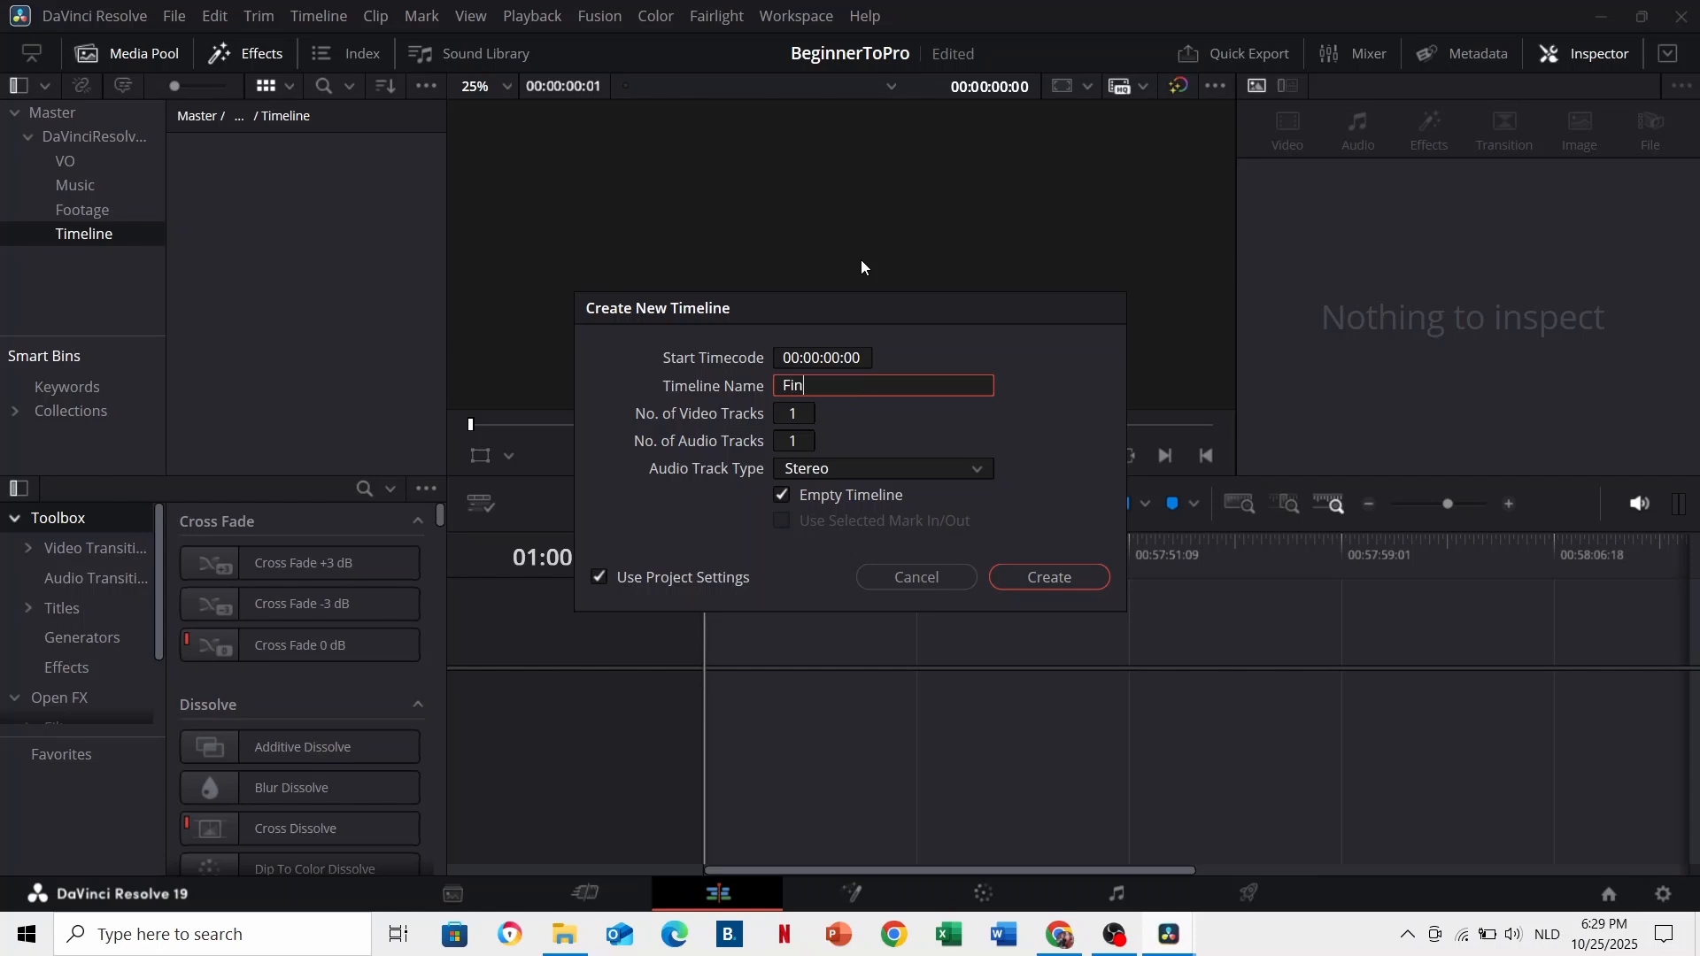
pyautogui.click(1033, 580)
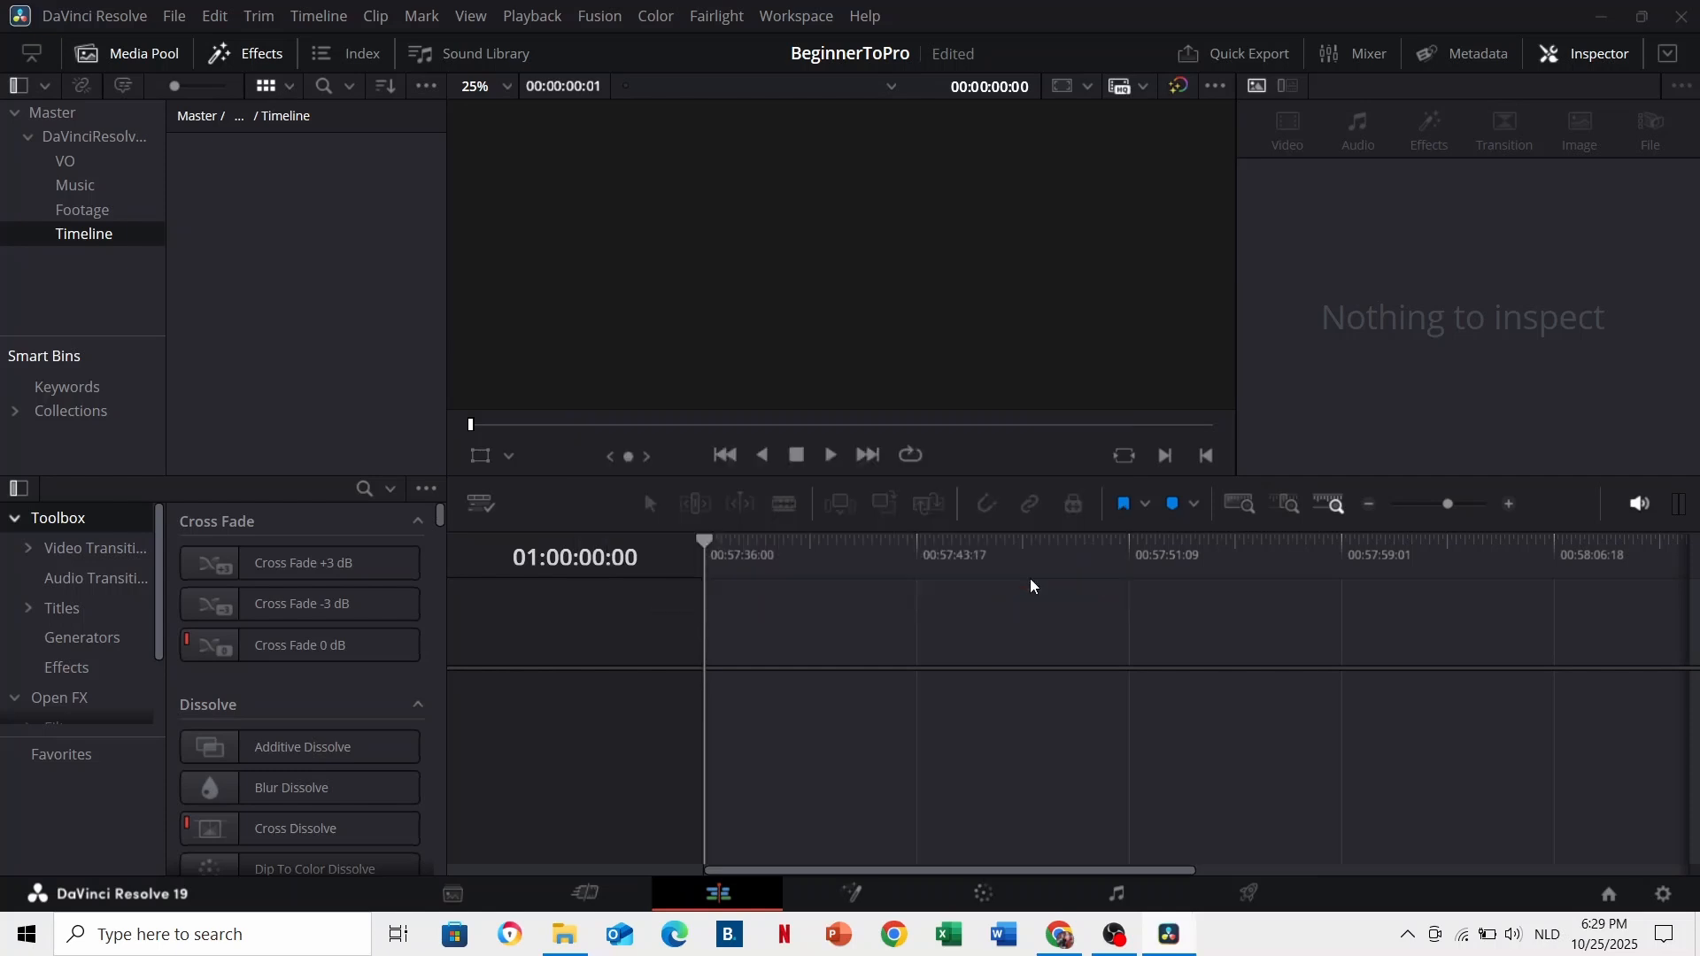
pyautogui.click(482, 507)
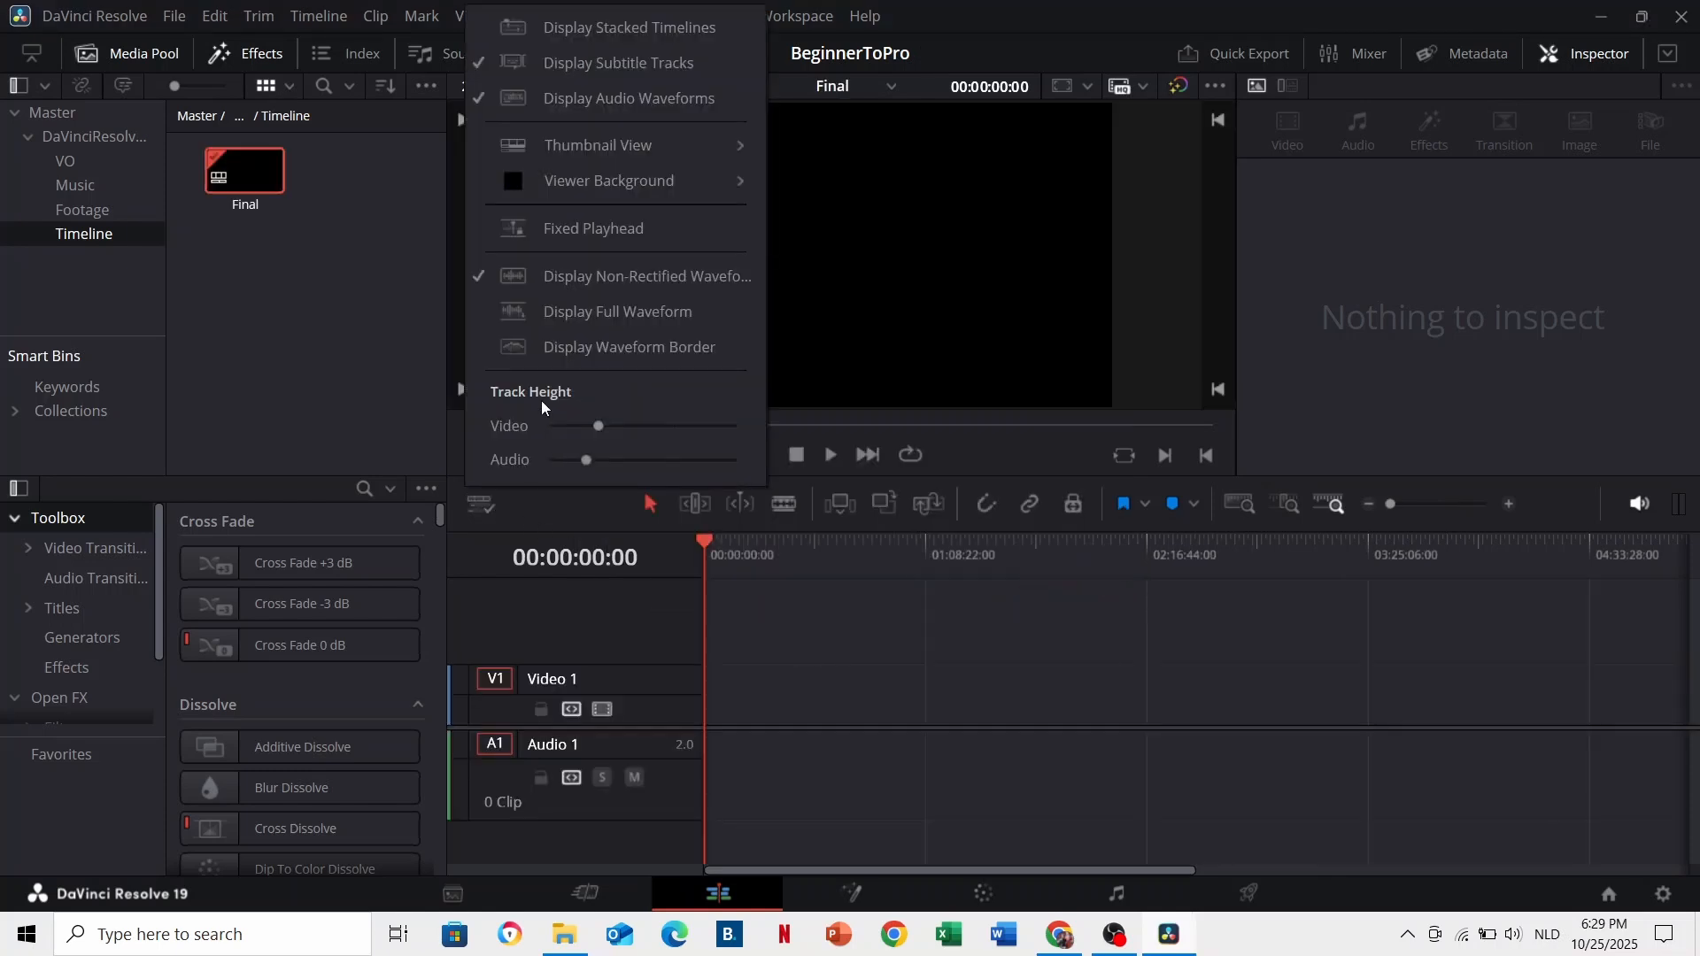
pyautogui.click(715, 30)
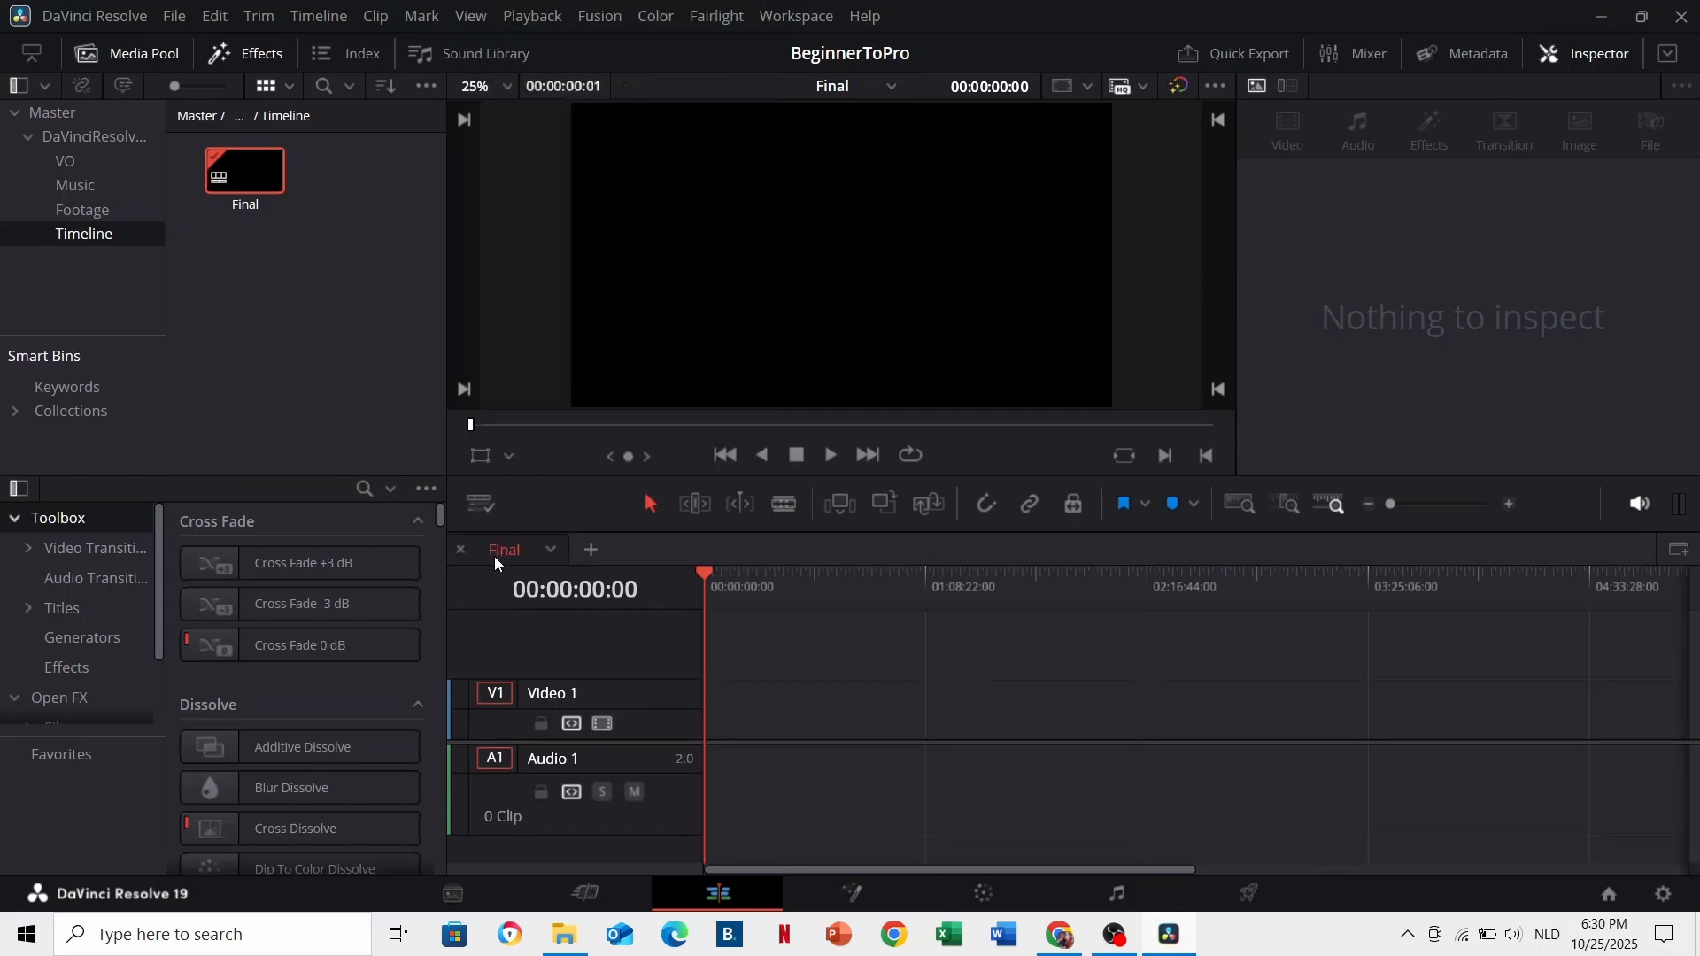
# Step: Place all four clips from the Footage bin at the start of the Final timeline on Video 1
pyautogui.click(48, 211)
pyautogui.keyDown('shift'); pyautogui.click(361, 257); pyautogui.keyUp('shift')
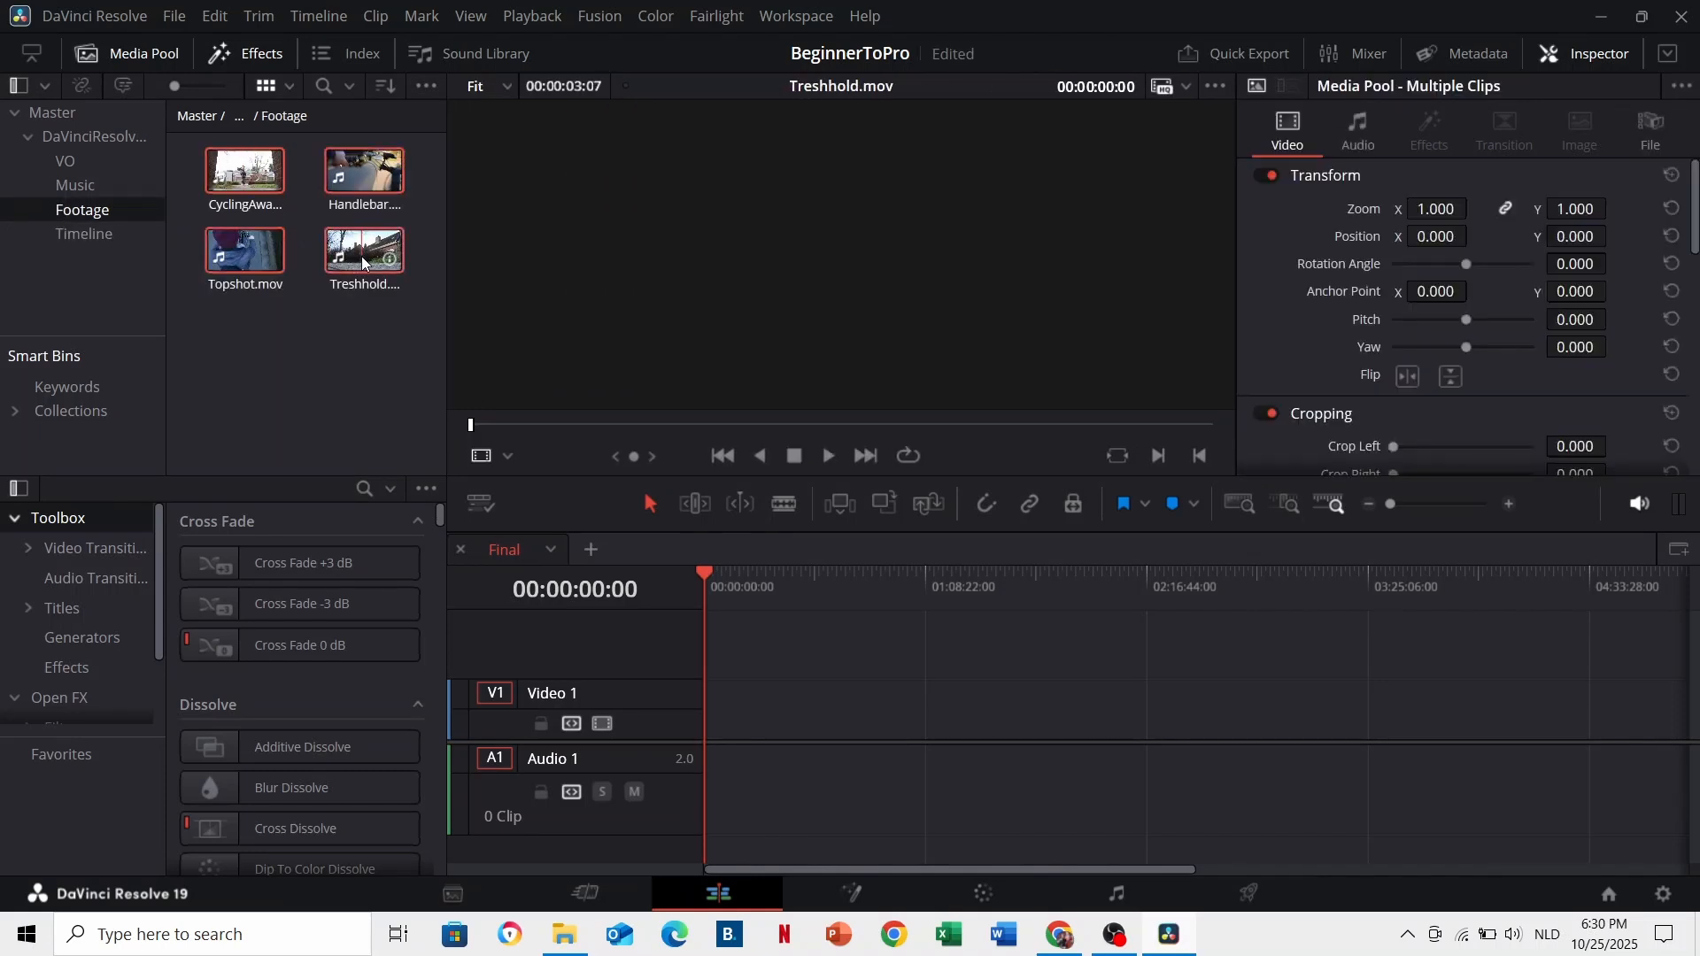
pyautogui.click(245, 171)
pyautogui.moveTo(245, 171); pyautogui.dragTo(783, 700)
pyautogui.moveTo(1177, 681); pyautogui.dragTo(1369, 804)
pyautogui.moveTo(1249, 716); pyautogui.dragTo(698, 733)
pyautogui.scroll(2, 741, 711)
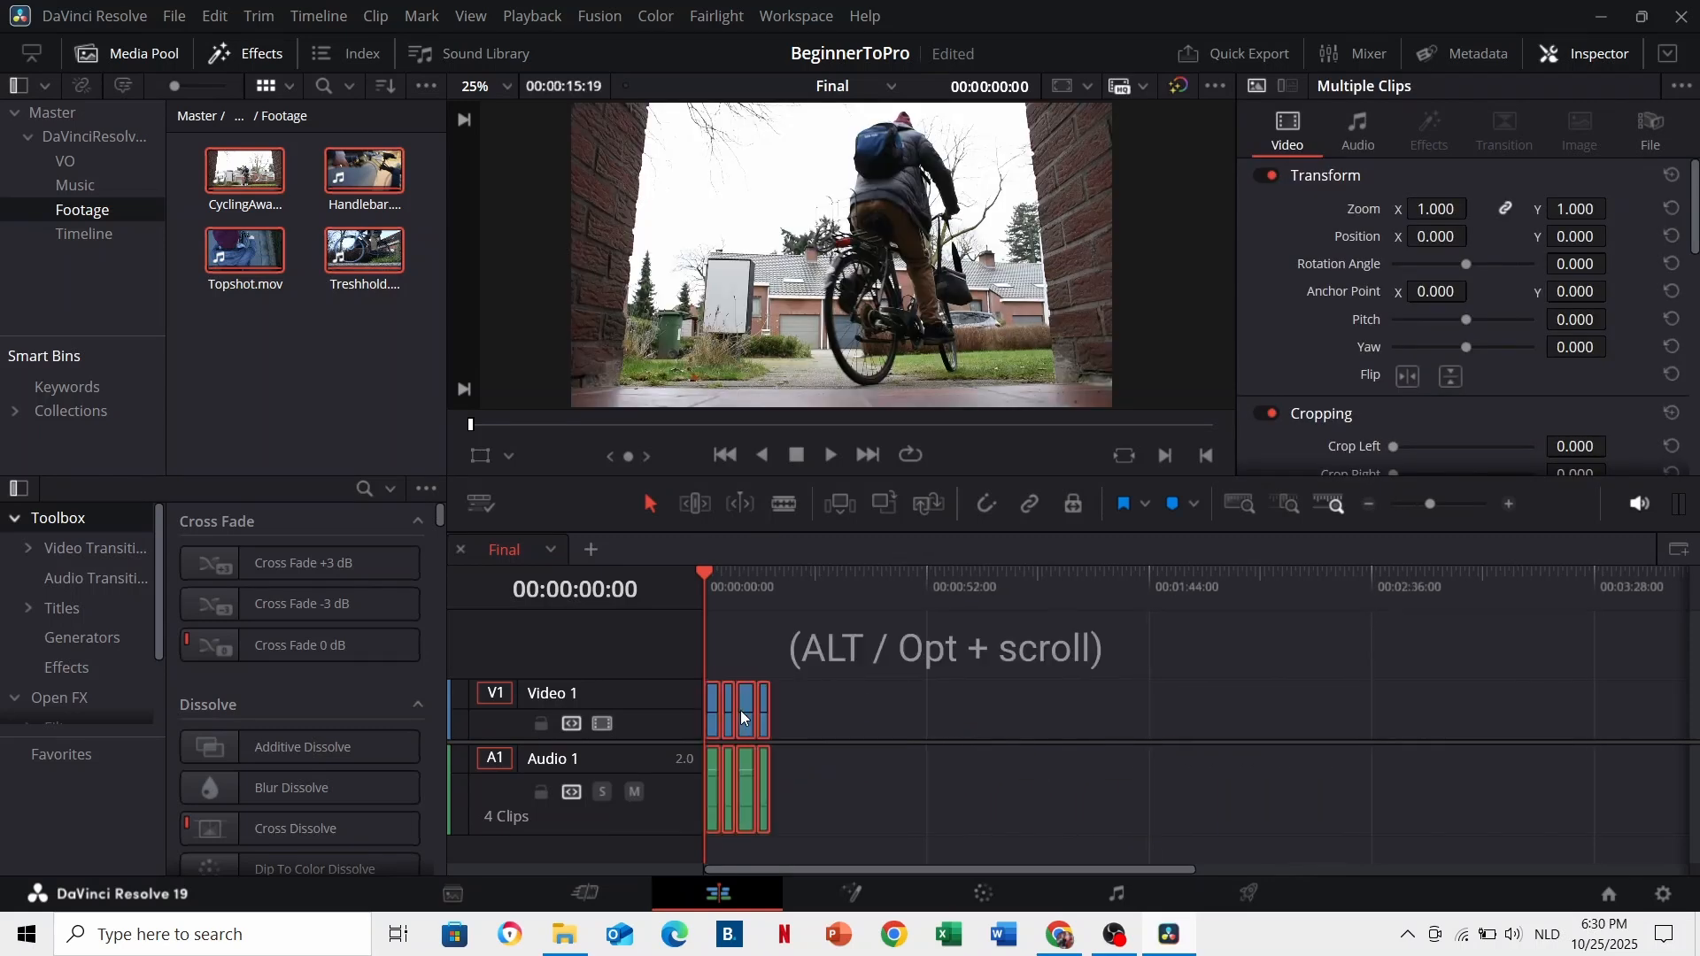
pyautogui.scroll(5, 740, 710)
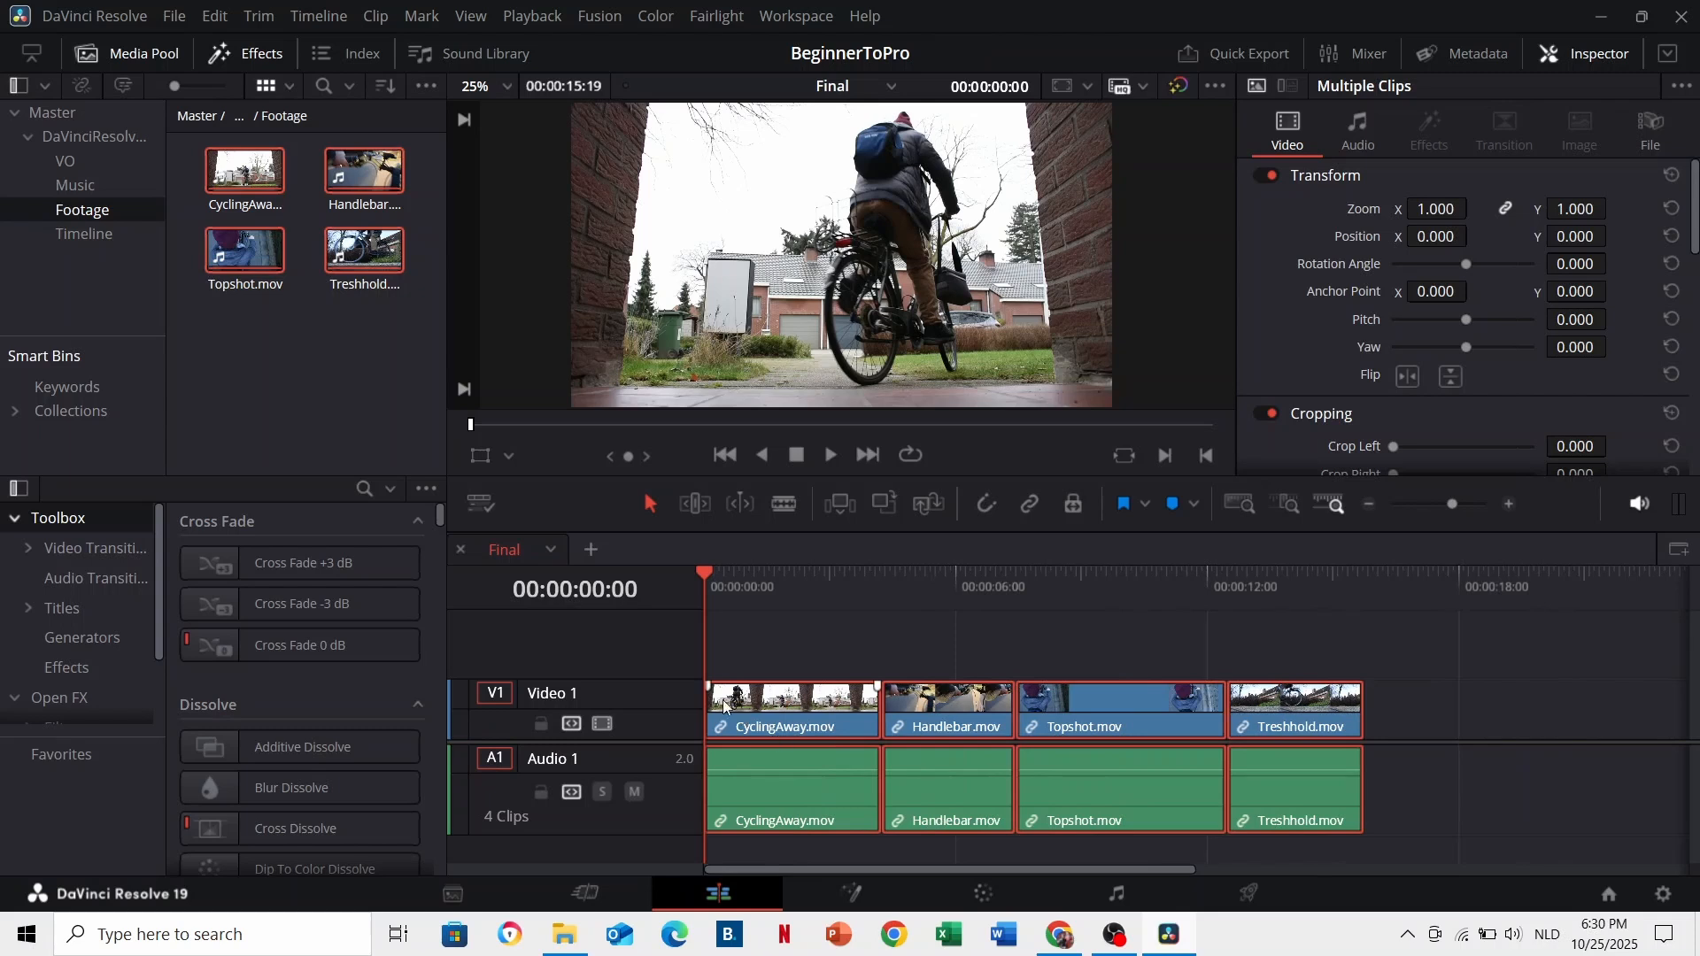
# Step: Delete only the audio of all four clips from Audio 1 and play the timeline
pyautogui.moveTo(1546, 792); pyautogui.dragTo(695, 789)
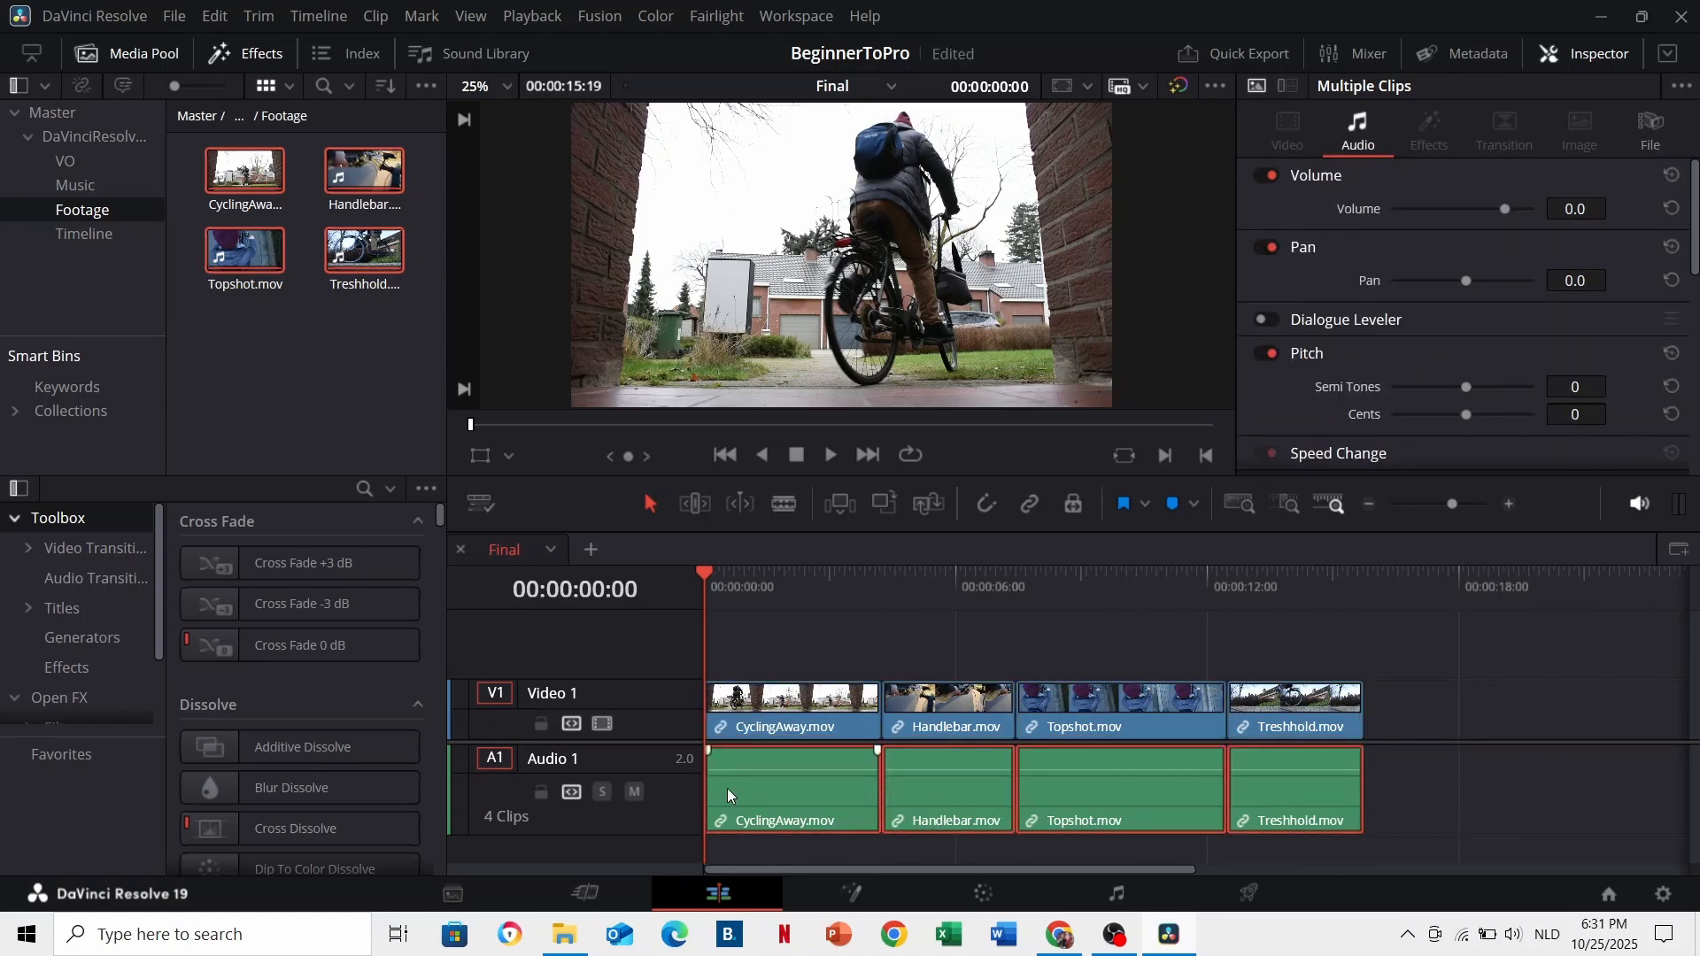
pyautogui.press('Delete')
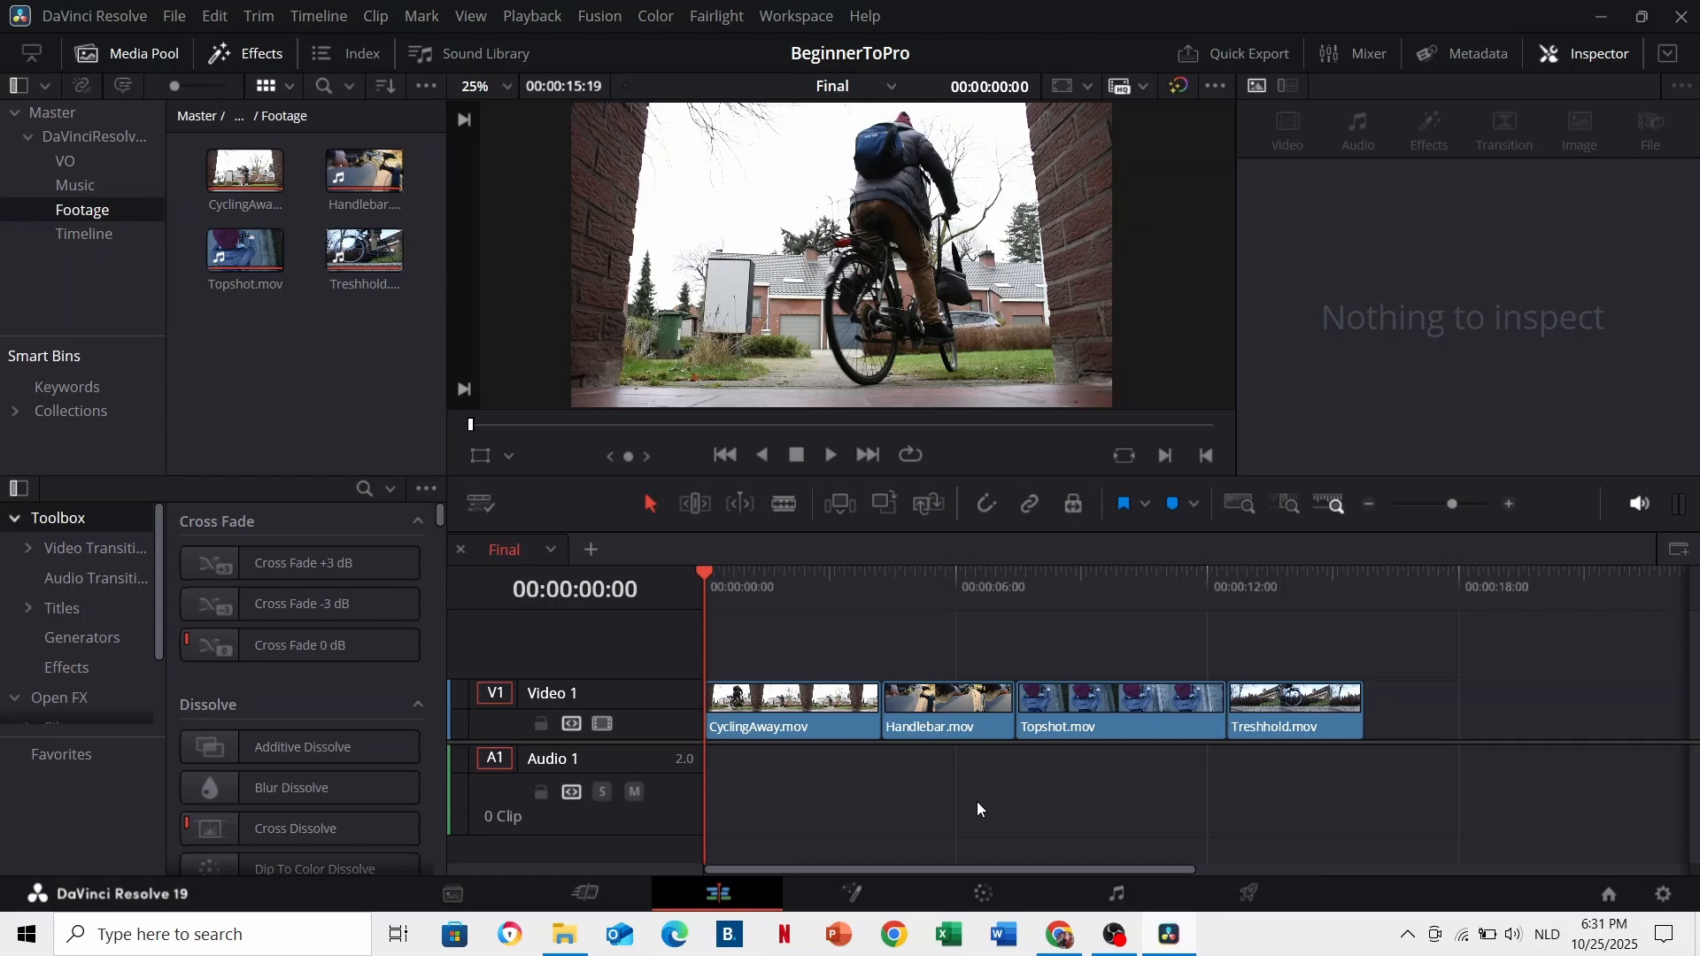
pyautogui.press('space')
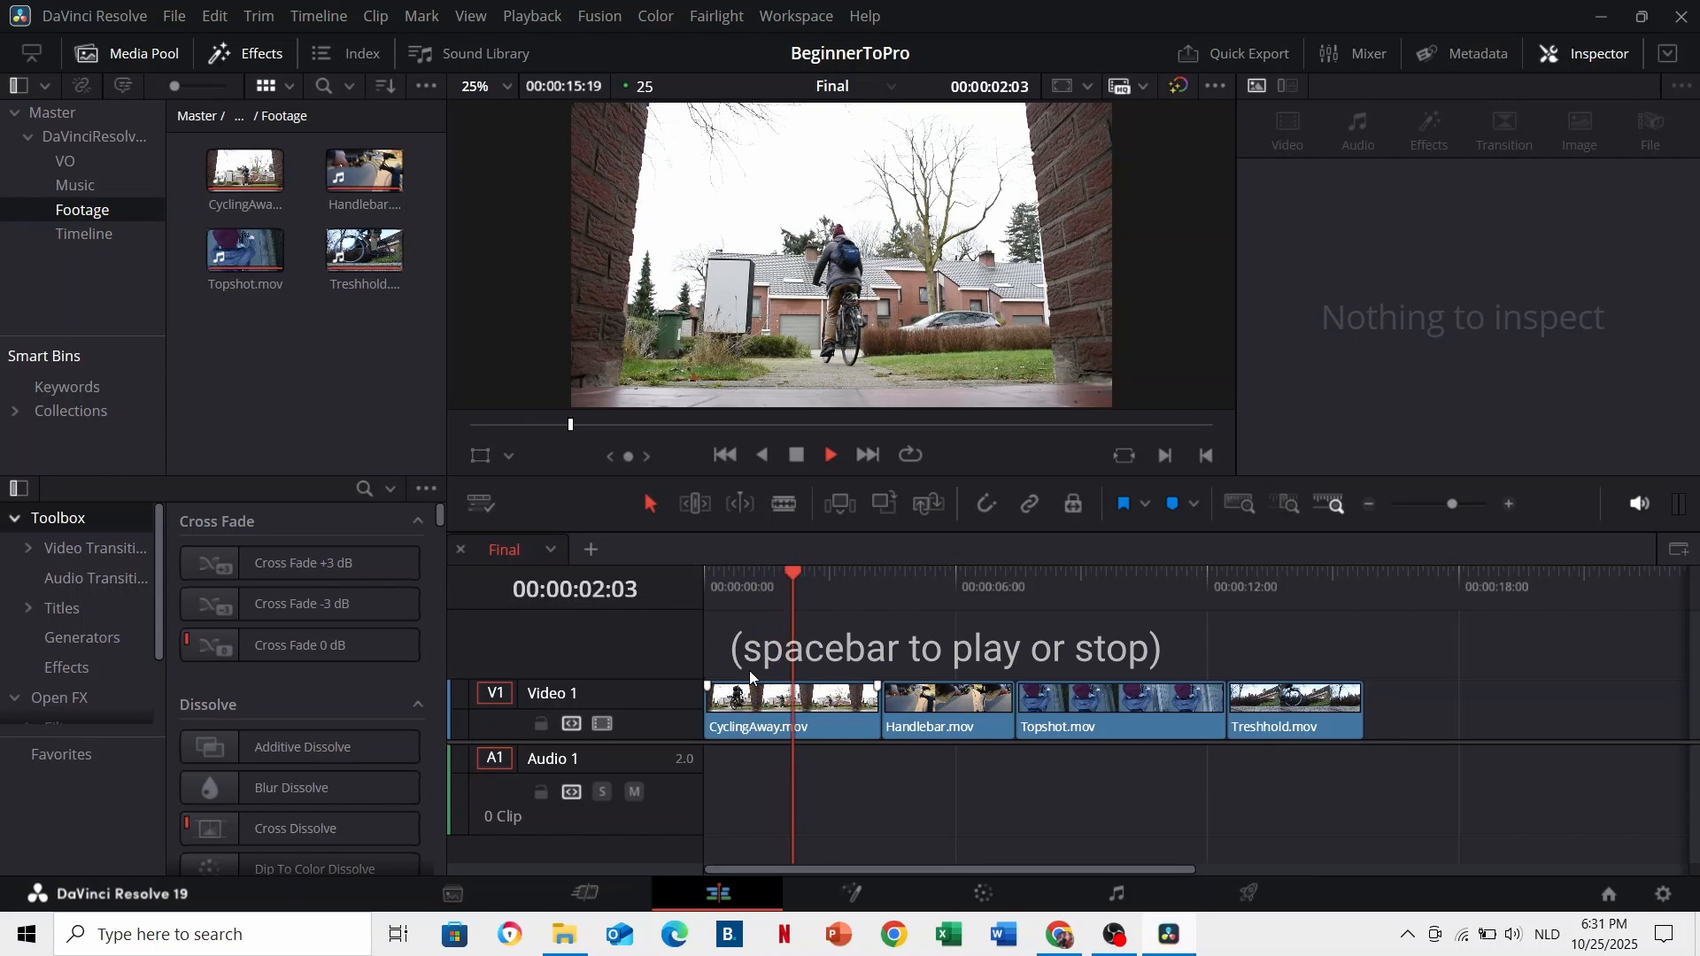
# Step: Trim the starts and ends of the CyclingAway and Handlebar clips and shorten the Topshot clip on Video 1
pyautogui.click(742, 582)
pyautogui.moveTo(708, 716); pyautogui.dragTo(759, 716)
pyautogui.moveTo(872, 713); pyautogui.dragTo(827, 714)
pyautogui.moveTo(897, 714); pyautogui.dragTo(978, 714)
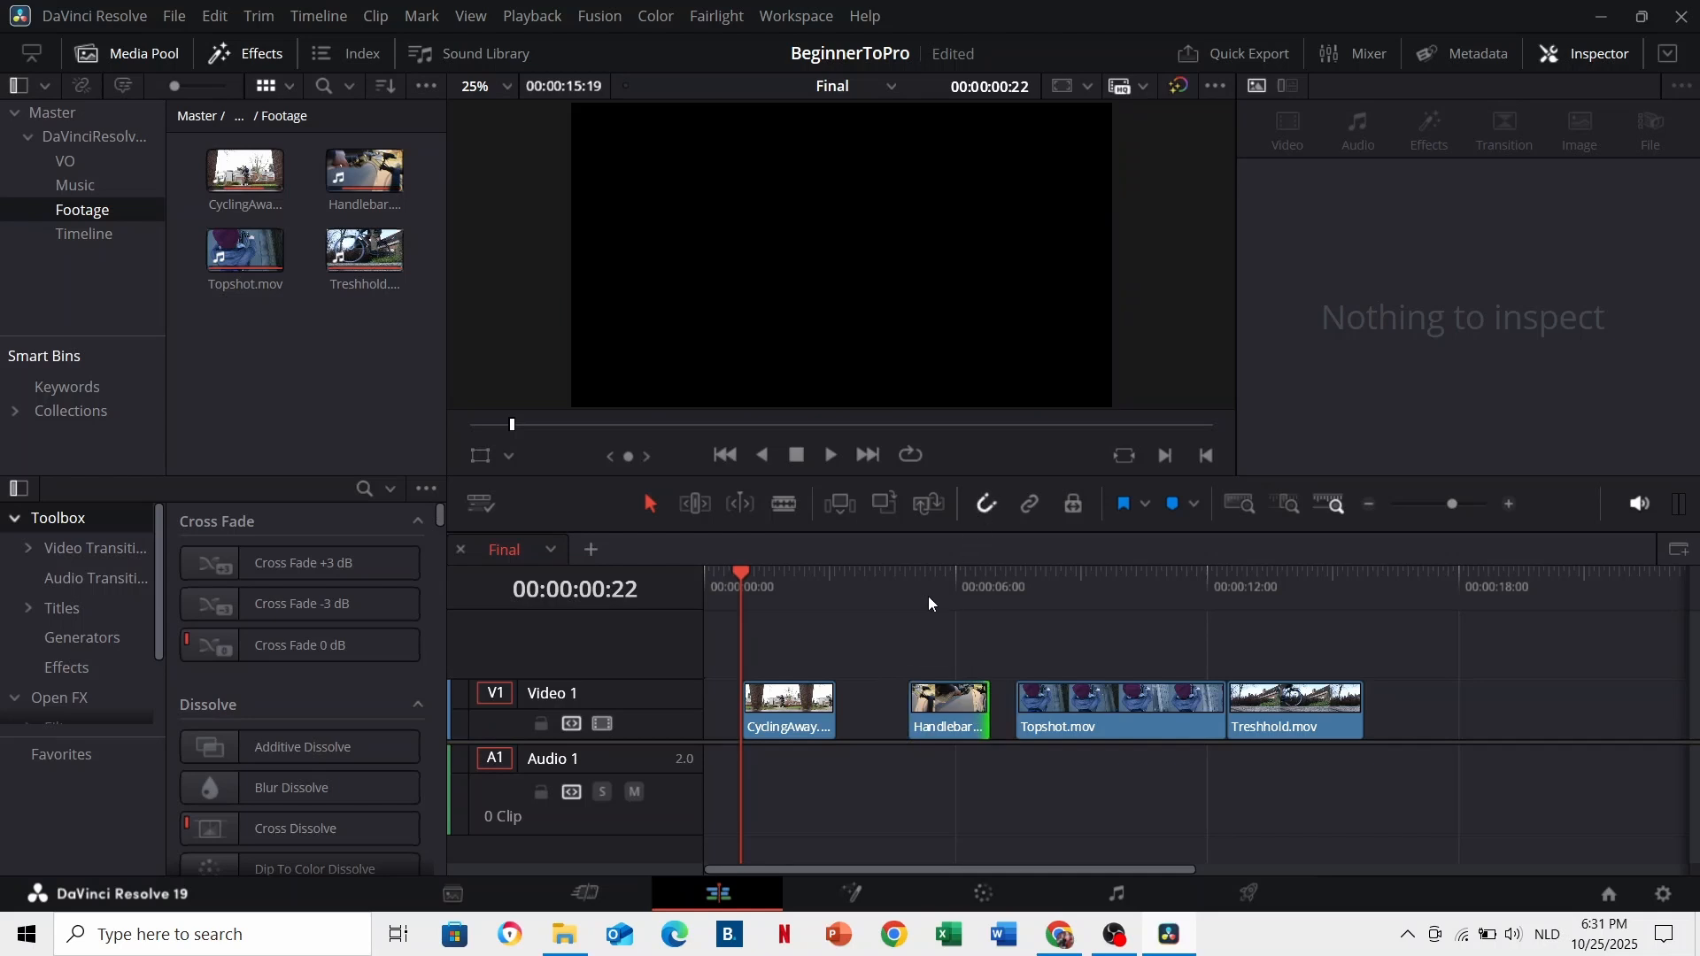
pyautogui.click(929, 596)
pyautogui.moveTo(927, 713); pyautogui.dragTo(942, 713)
pyautogui.click(1081, 593)
pyautogui.moveTo(1208, 700); pyautogui.dragTo(1076, 700)
# Step: Reorder the clips on Video 1 so that Topshot sits between CyclingAway and Handlebar
pyautogui.moveTo(1042, 711); pyautogui.dragTo(898, 657)
pyautogui.moveTo(959, 709); pyautogui.dragTo(1048, 707)
pyautogui.moveTo(910, 653); pyautogui.dragTo(916, 708)
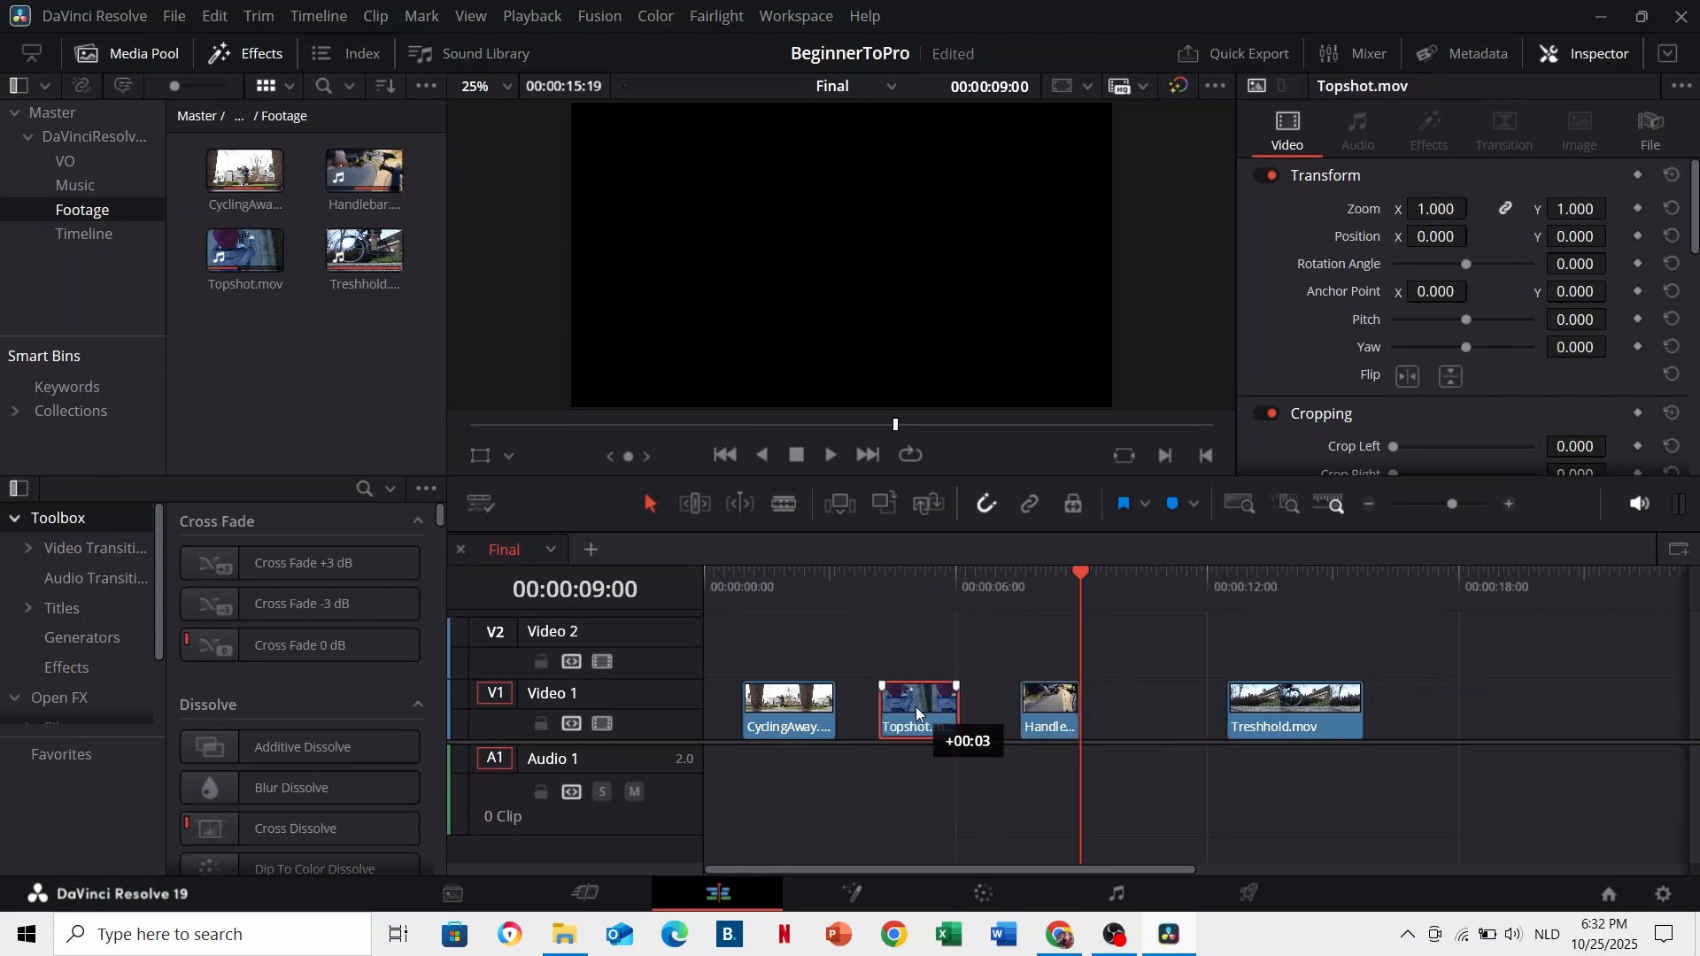
# Step: Close the gaps on Video 1 so CyclingAway, Topshot, Handlebar and Treshhold follow each other from the timeline's start
pyautogui.moveTo(768, 707); pyautogui.dragTo(730, 705)
pyautogui.moveTo(886, 708); pyautogui.dragTo(836, 709)
pyautogui.moveTo(1052, 712); pyautogui.dragTo(918, 728)
pyautogui.moveTo(1310, 714); pyautogui.dragTo(1023, 710)
pyautogui.click(645, 783)
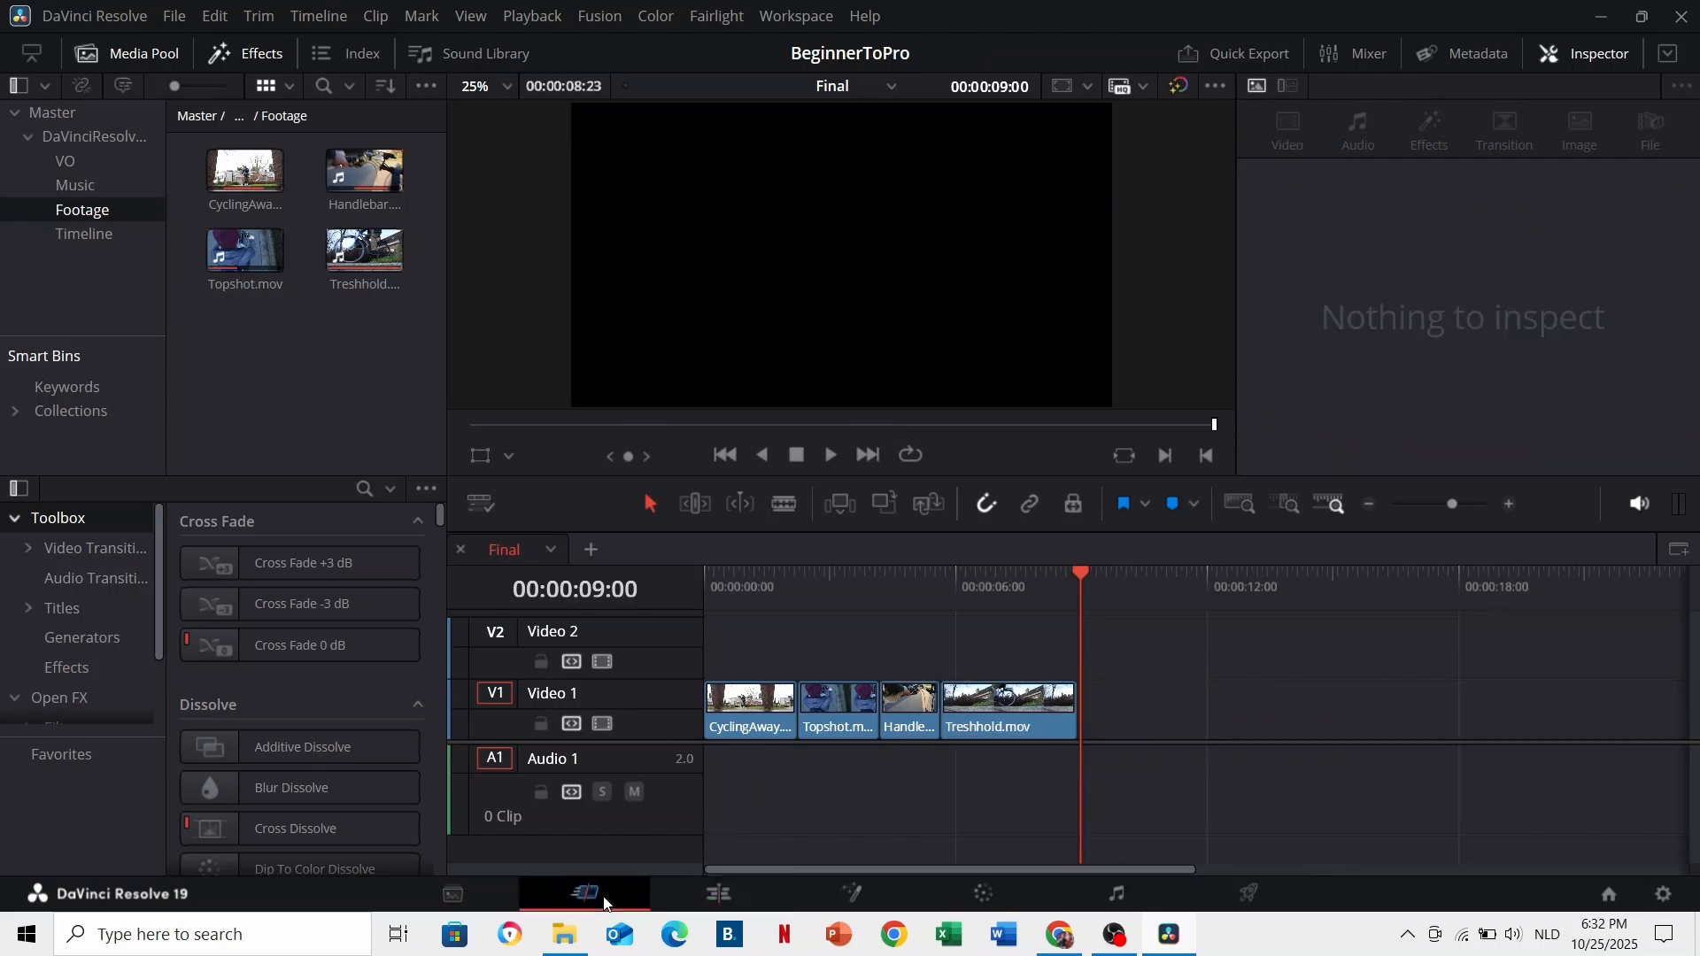
# Step: Try adjusting the clips in the Cut page's timeline and undo the changes
pyautogui.click(605, 903)
pyautogui.scroll(10, 358, 777)
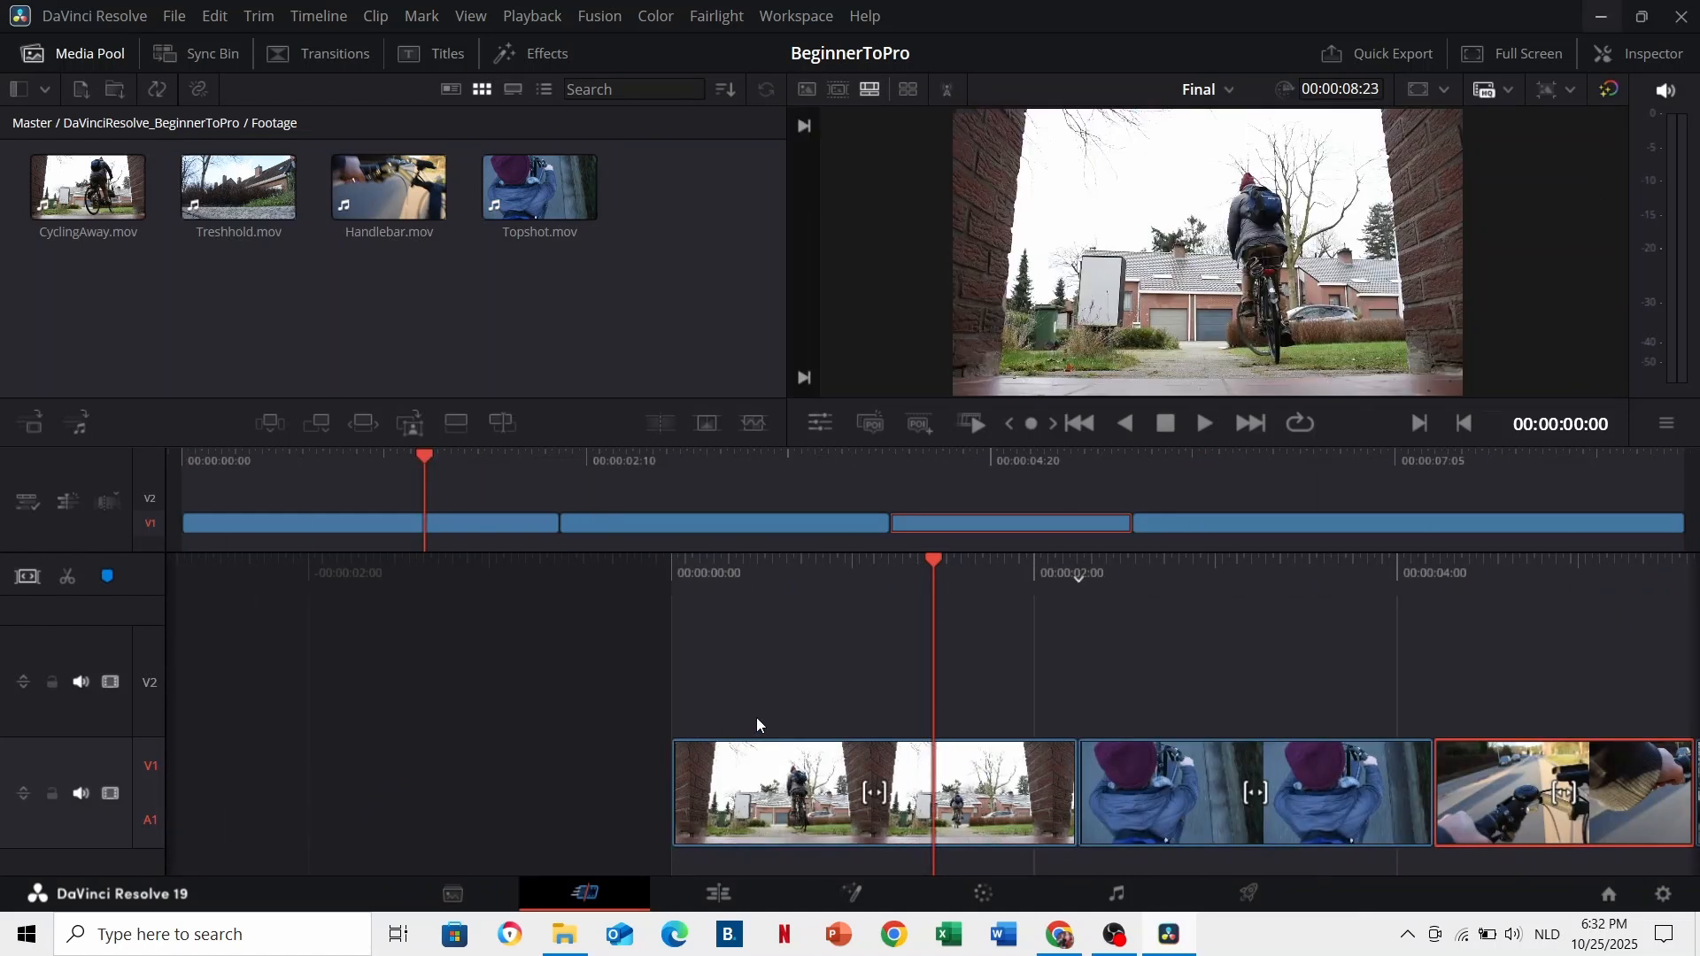
pyautogui.scroll(-8, 720, 680)
pyautogui.scroll(-4, 720, 680)
pyautogui.scroll(10, 720, 681)
pyautogui.scroll(-1, 623, 790)
pyautogui.moveTo(685, 790); pyautogui.dragTo(451, 772)
pyautogui.moveTo(1197, 784); pyautogui.dragTo(1245, 788)
pyautogui.hotkey('ctrl', 'z')
pyautogui.hotkey('ctrl', 'z')
pyautogui.hotkey('ctrl', 'z')
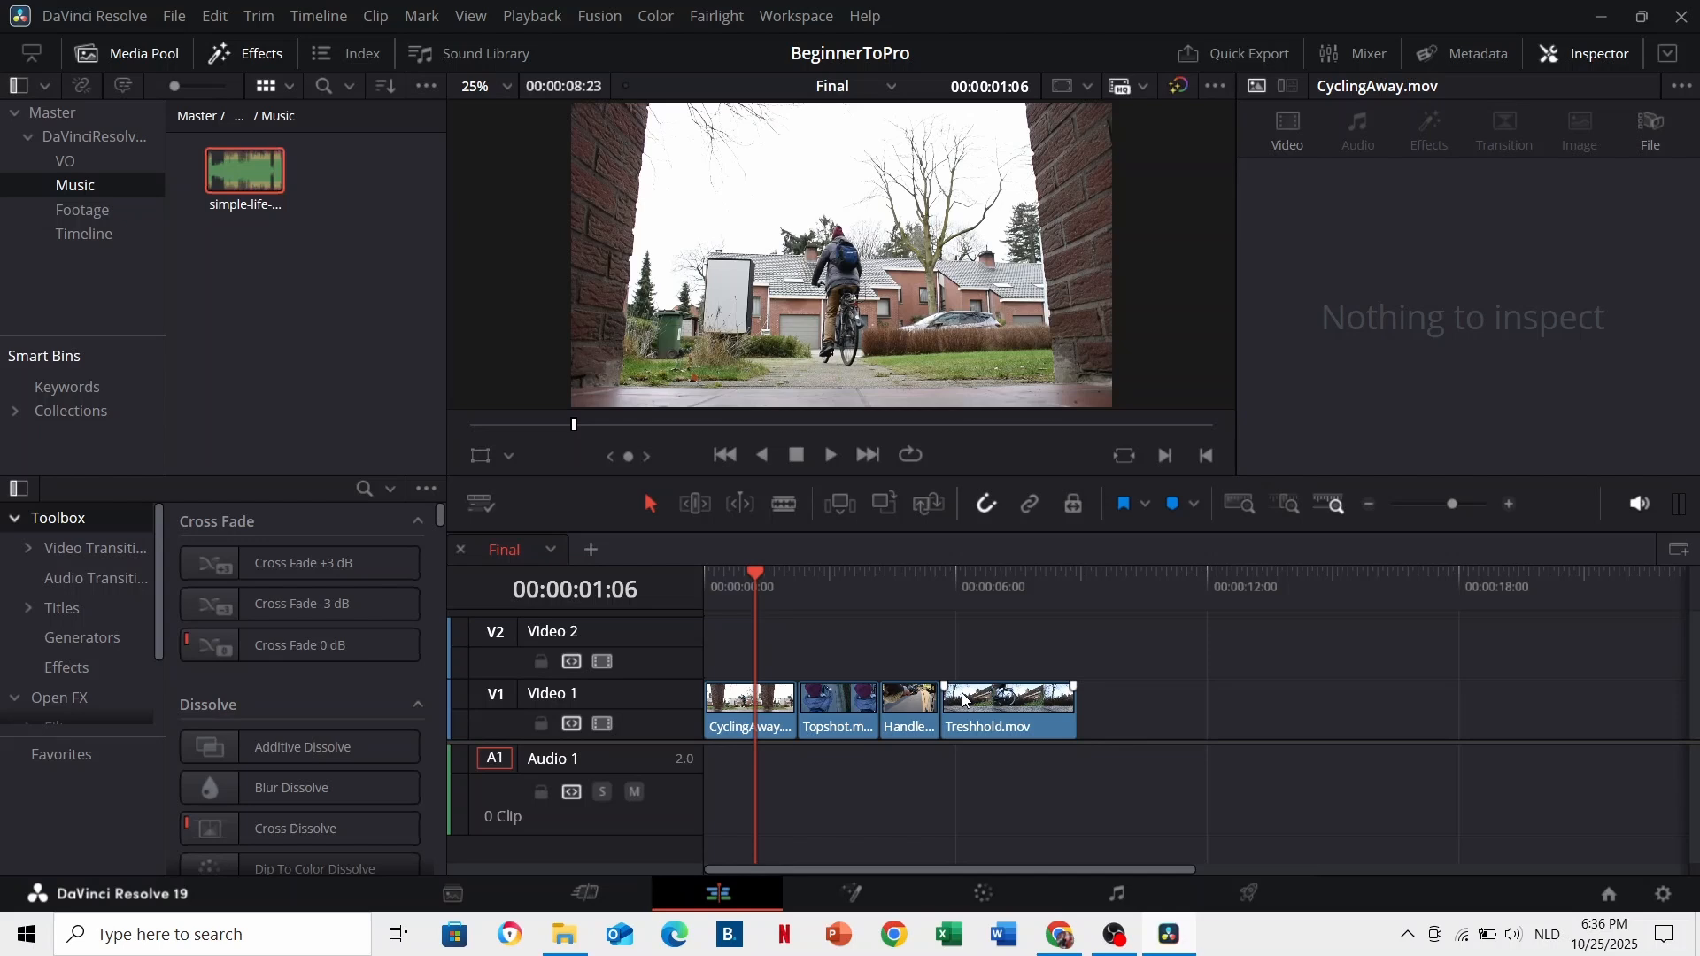
# Step: Rename the Audio 1 track as Voice Over
pyautogui.click(110, 163)
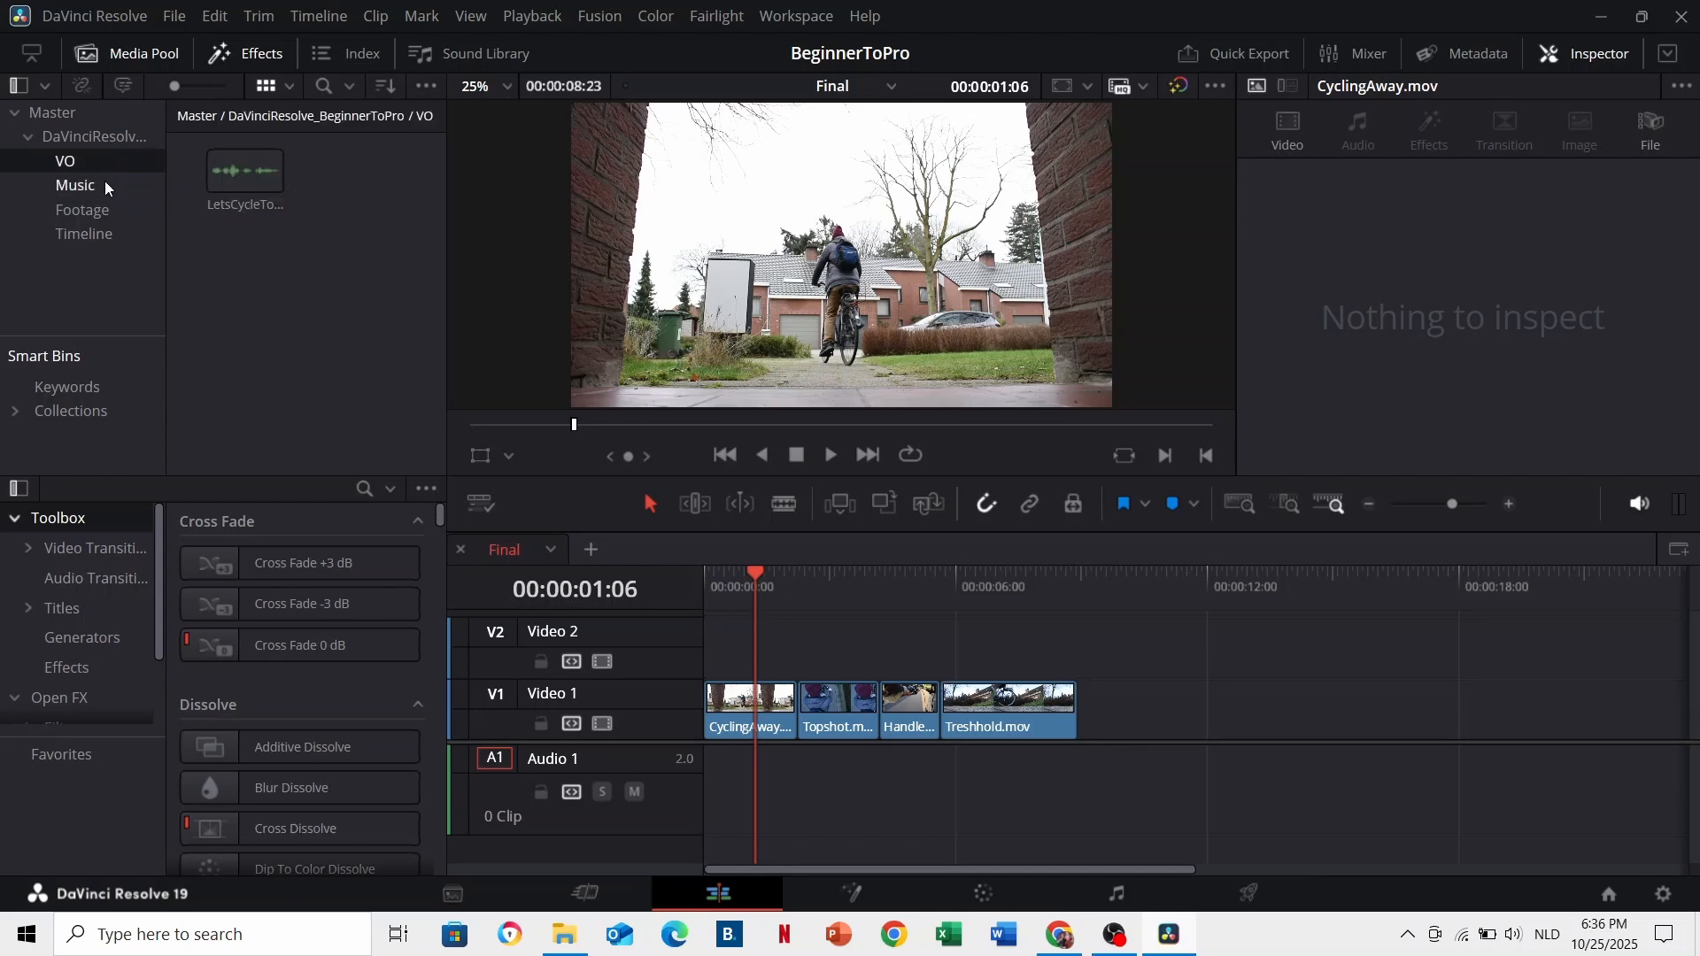
pyautogui.click(106, 184)
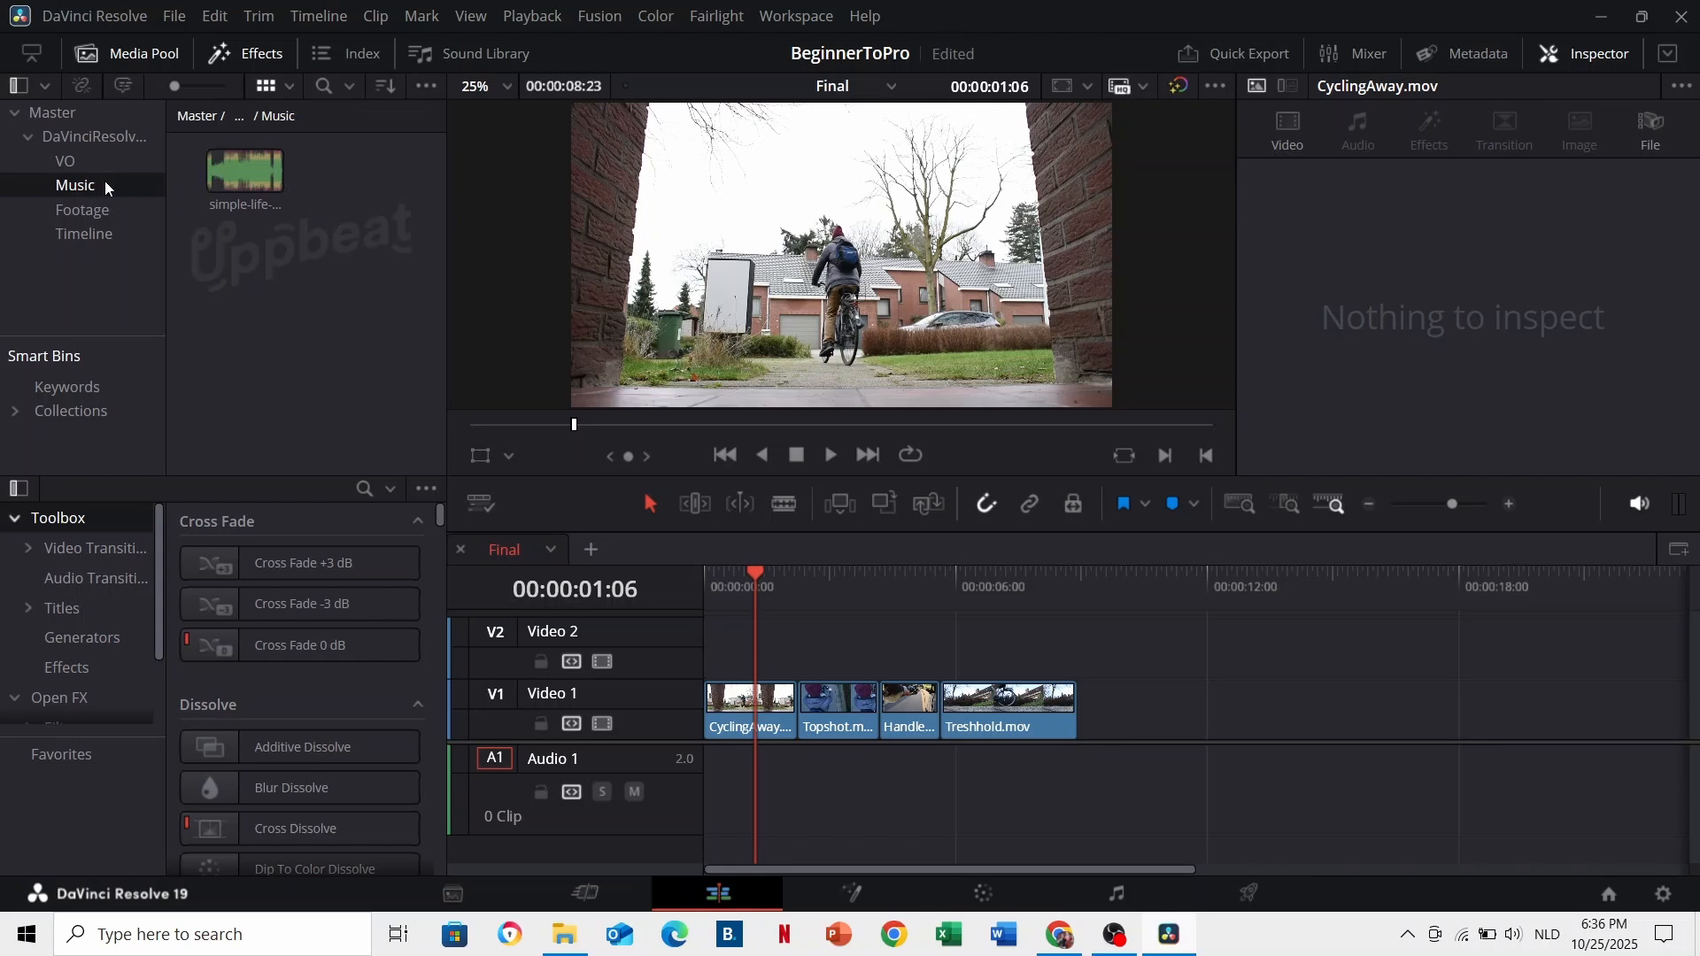
pyautogui.doubleClick(546, 759)
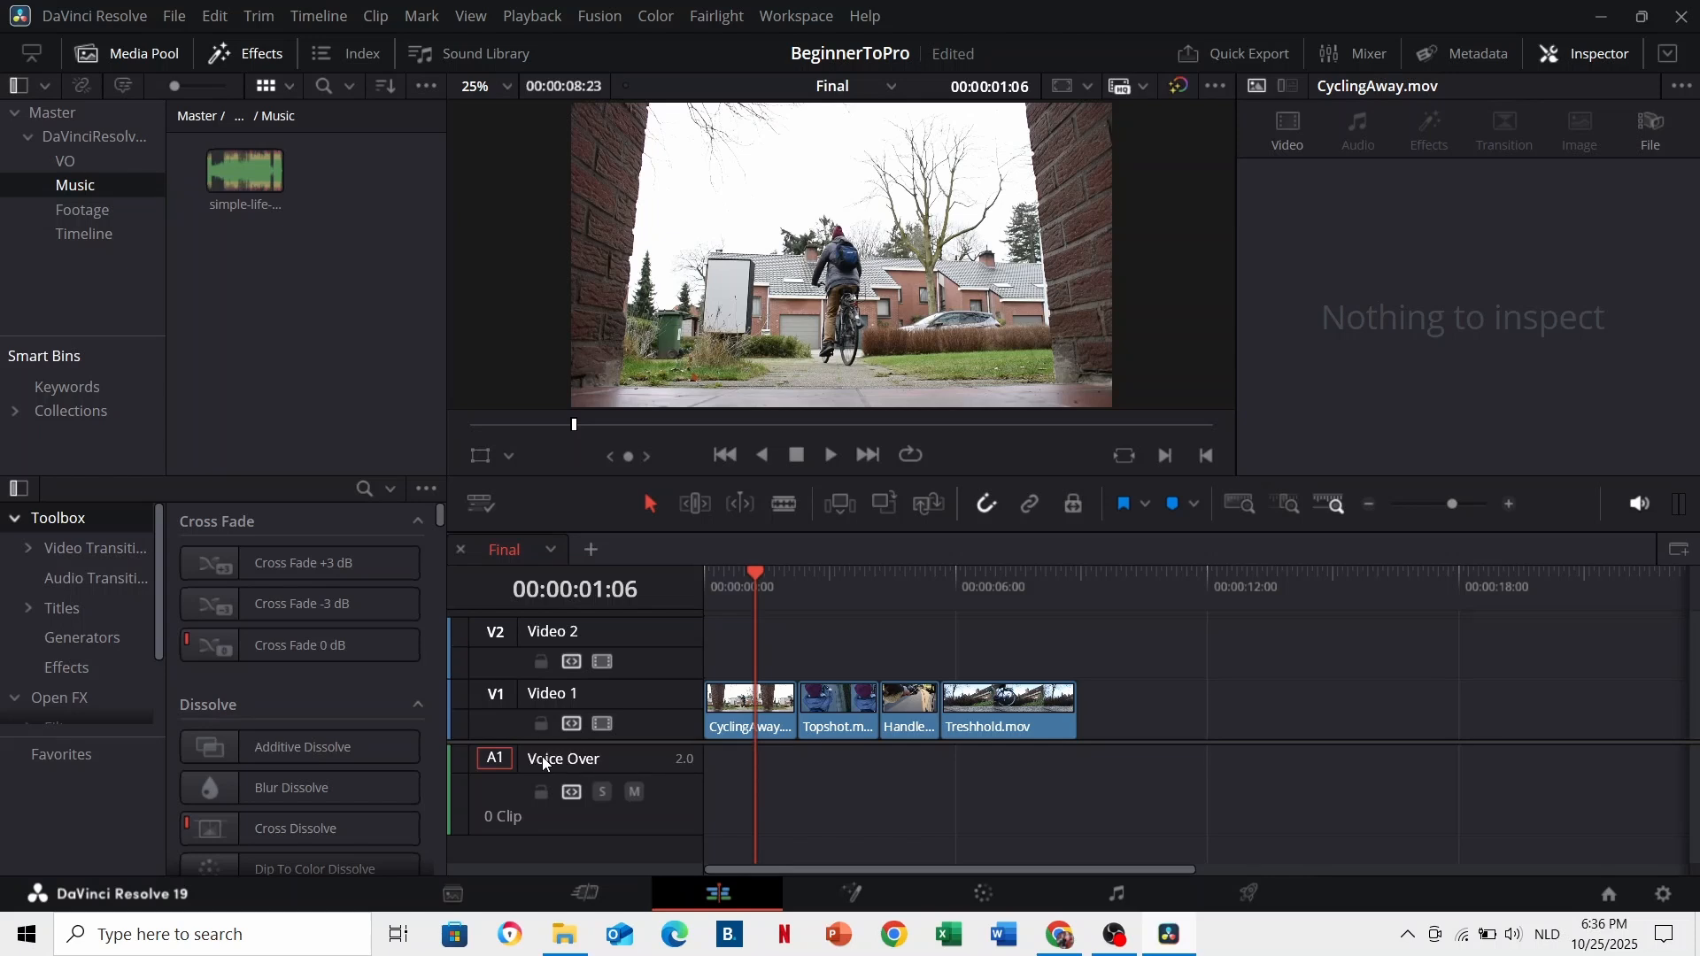
# Step: Add a stereo audio track below Voice Over and name it Music
pyautogui.click(458, 783)
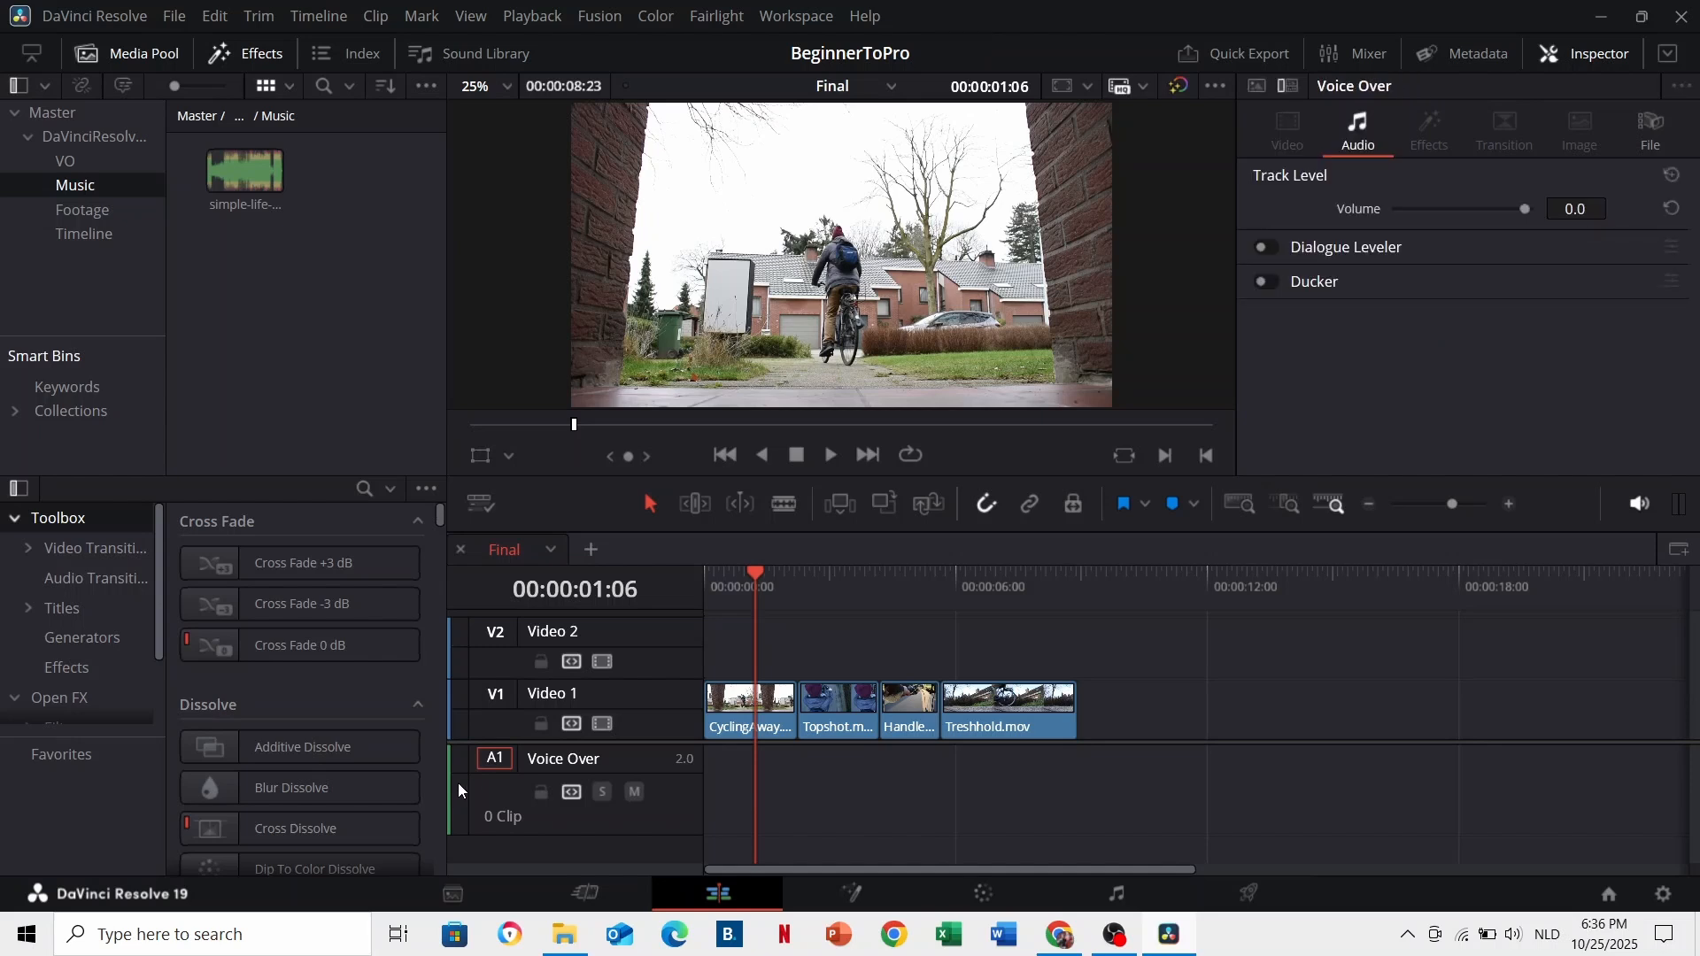
pyautogui.rightClick(459, 783)
pyautogui.moveTo(544, 538)
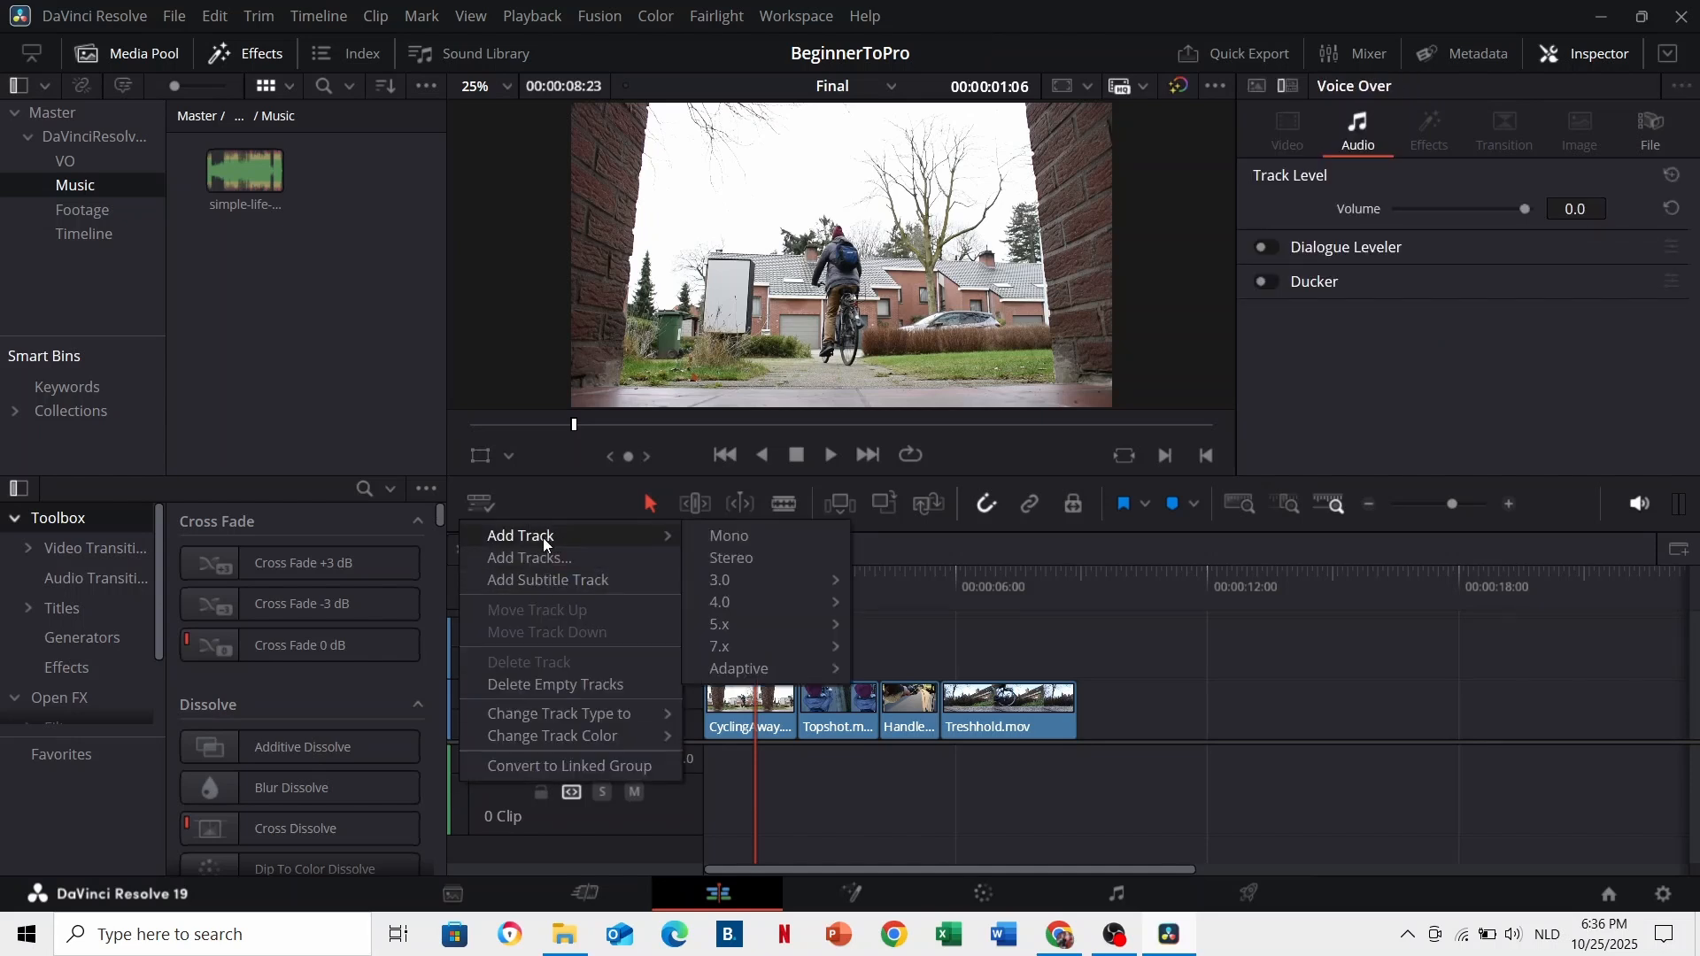
pyautogui.click(763, 561)
pyautogui.doubleClick(549, 854)
pyautogui.press('Return')
# Step: Change the Voice Over track's type to Mono
pyautogui.rightClick(464, 778)
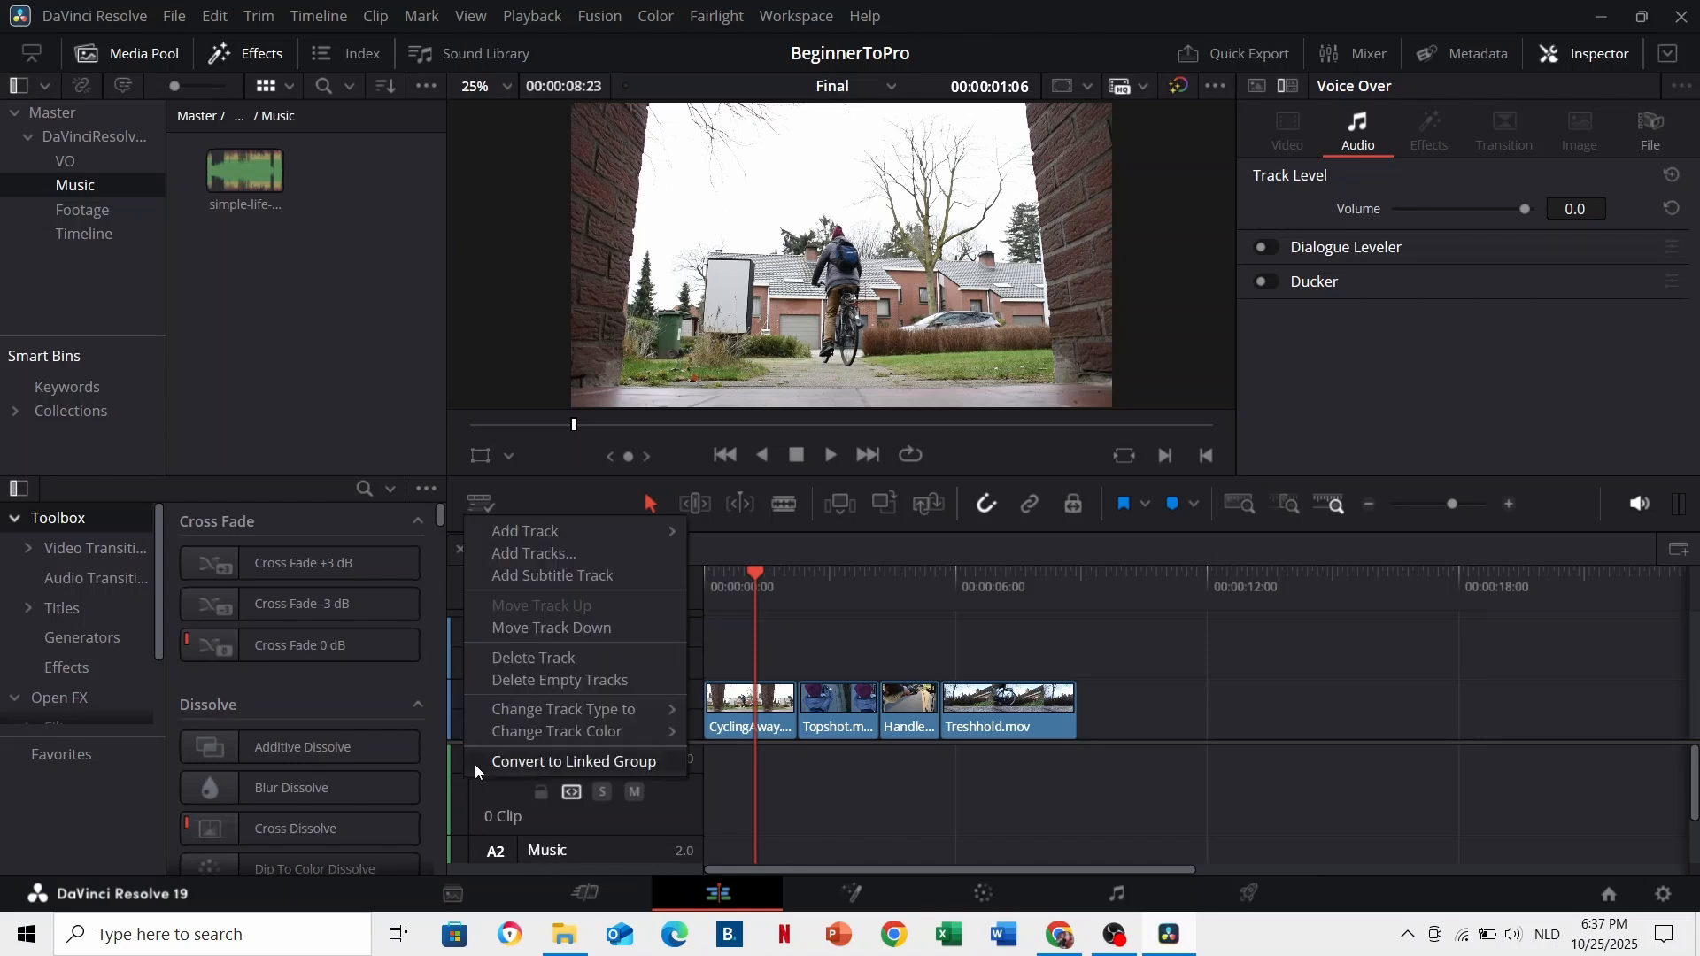
pyautogui.moveTo(565, 714)
pyautogui.click(731, 709)
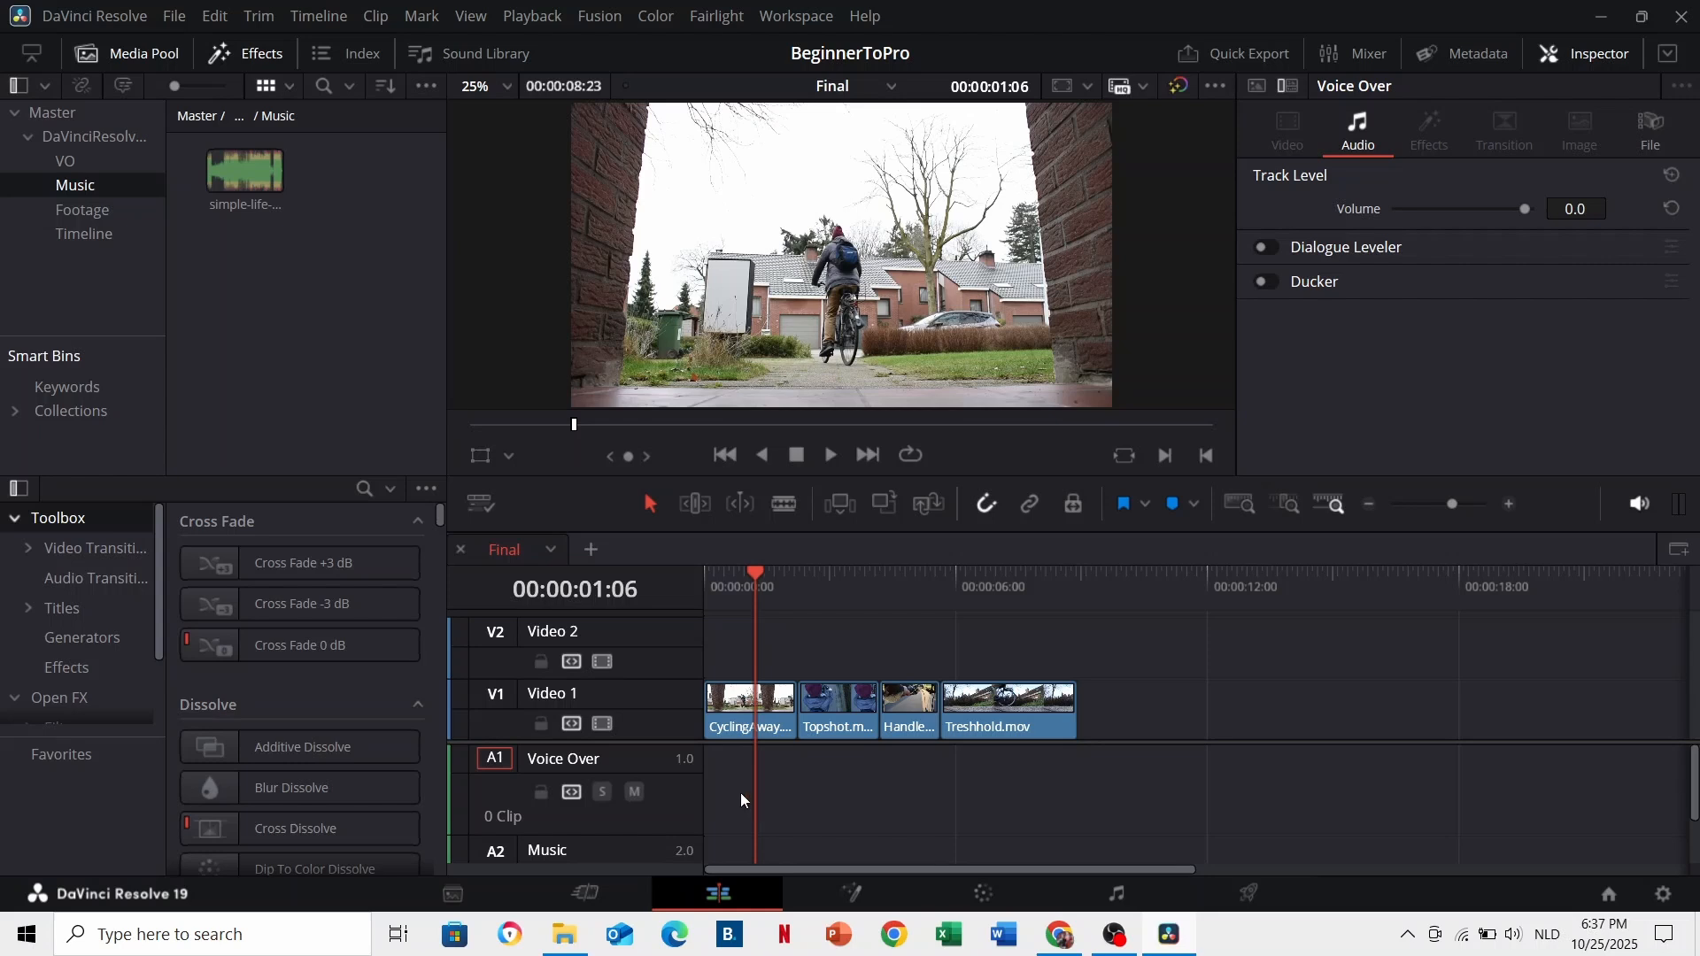
# Step: Place the LetsCycleToday voice-over from the VO bin at the start of the Voice Over track and play it
pyautogui.click(63, 164)
pyautogui.doubleClick(225, 173)
pyautogui.moveTo(225, 173); pyautogui.dragTo(441, 340)
pyautogui.moveTo(760, 759); pyautogui.dragTo(702, 790)
pyautogui.press('space')
pyautogui.moveTo(737, 591); pyautogui.dragTo(700, 582)
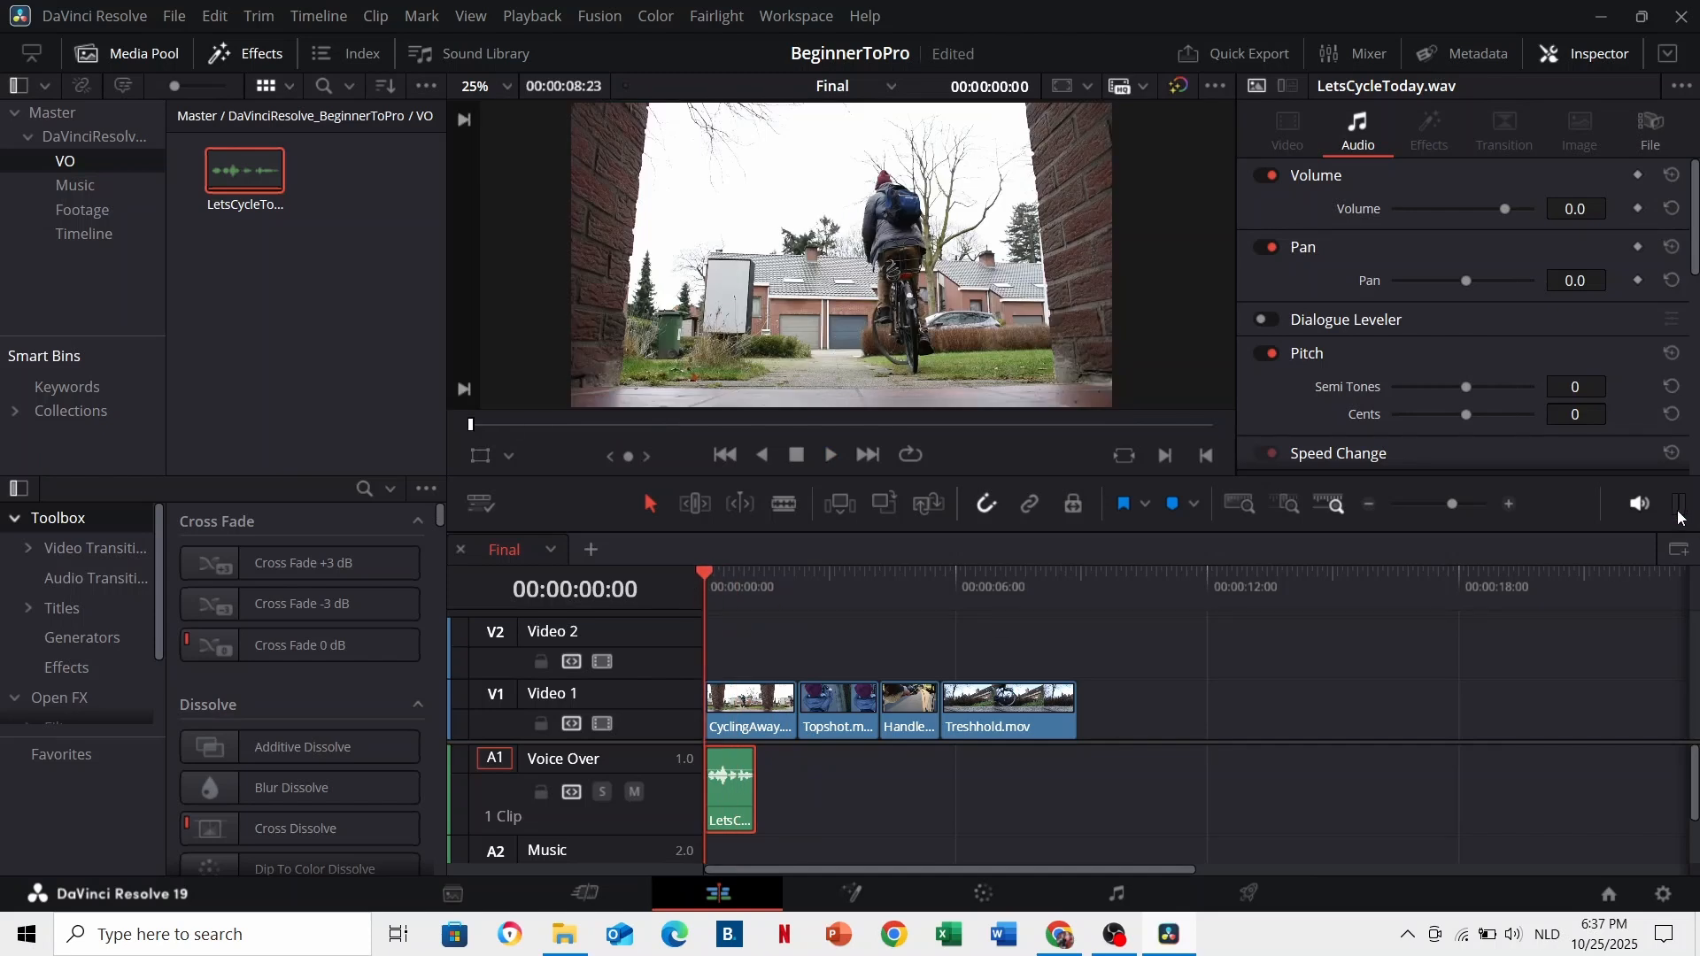
pyautogui.press('space')
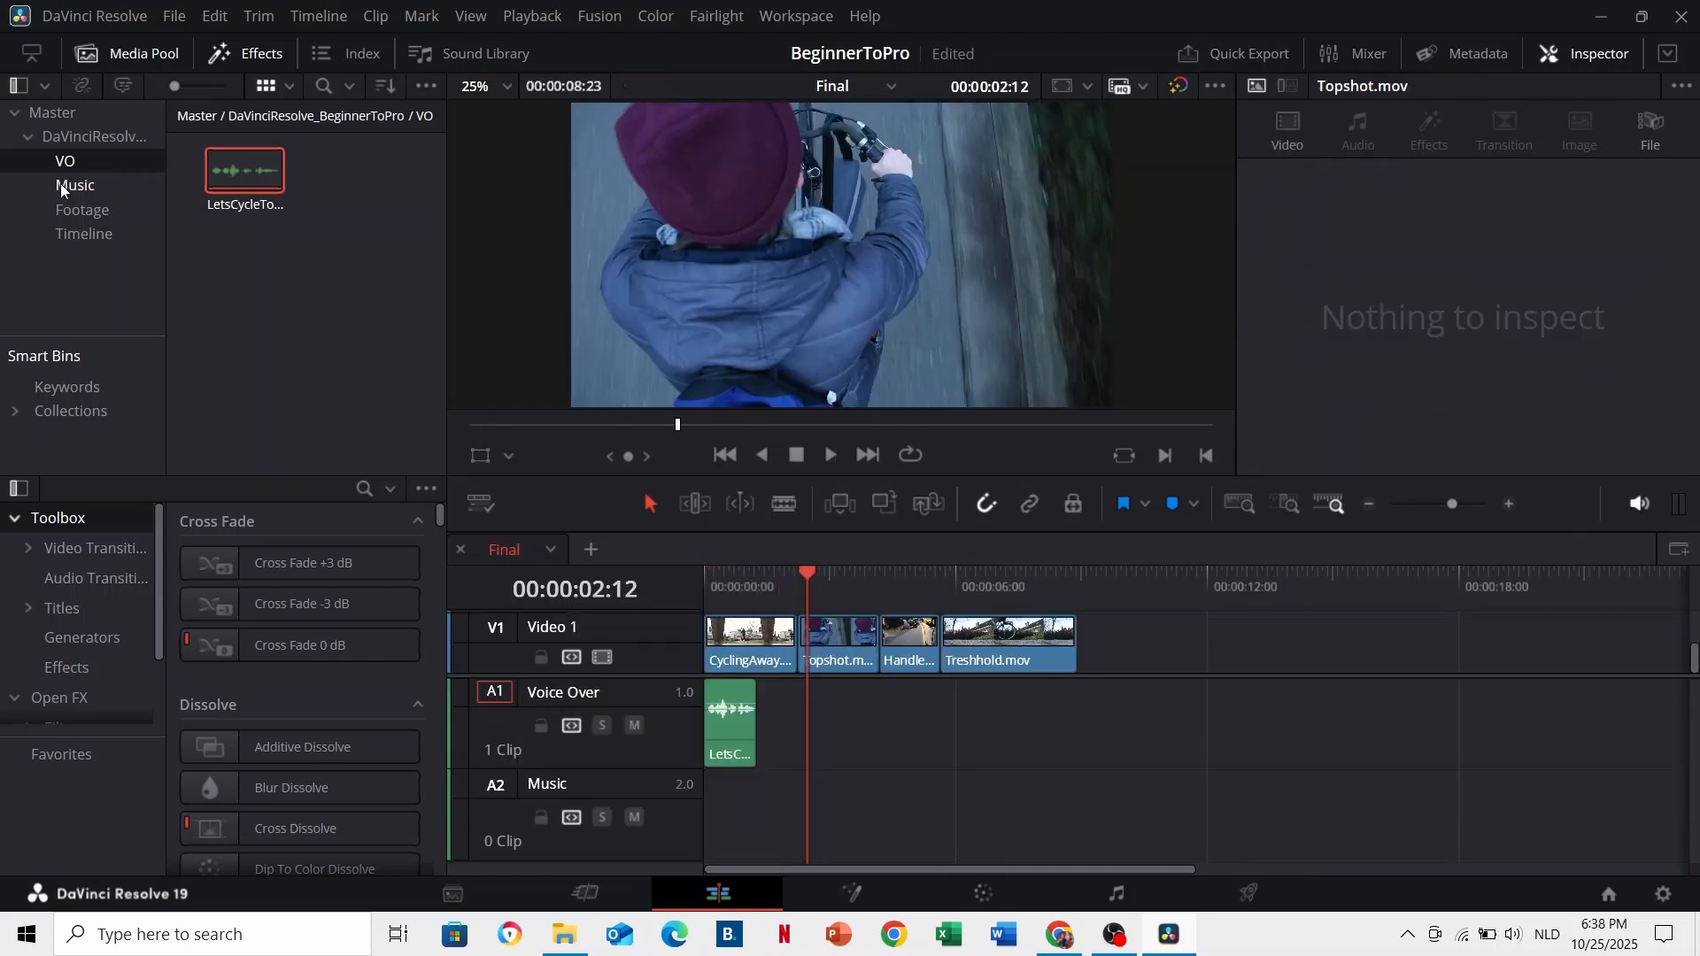
# Step: Place the simple-life song from the Music bin at the start of the Music track and play the timeline
pyautogui.click(63, 184)
pyautogui.moveTo(246, 181); pyautogui.dragTo(836, 817)
pyautogui.click(707, 597)
pyautogui.press('space')
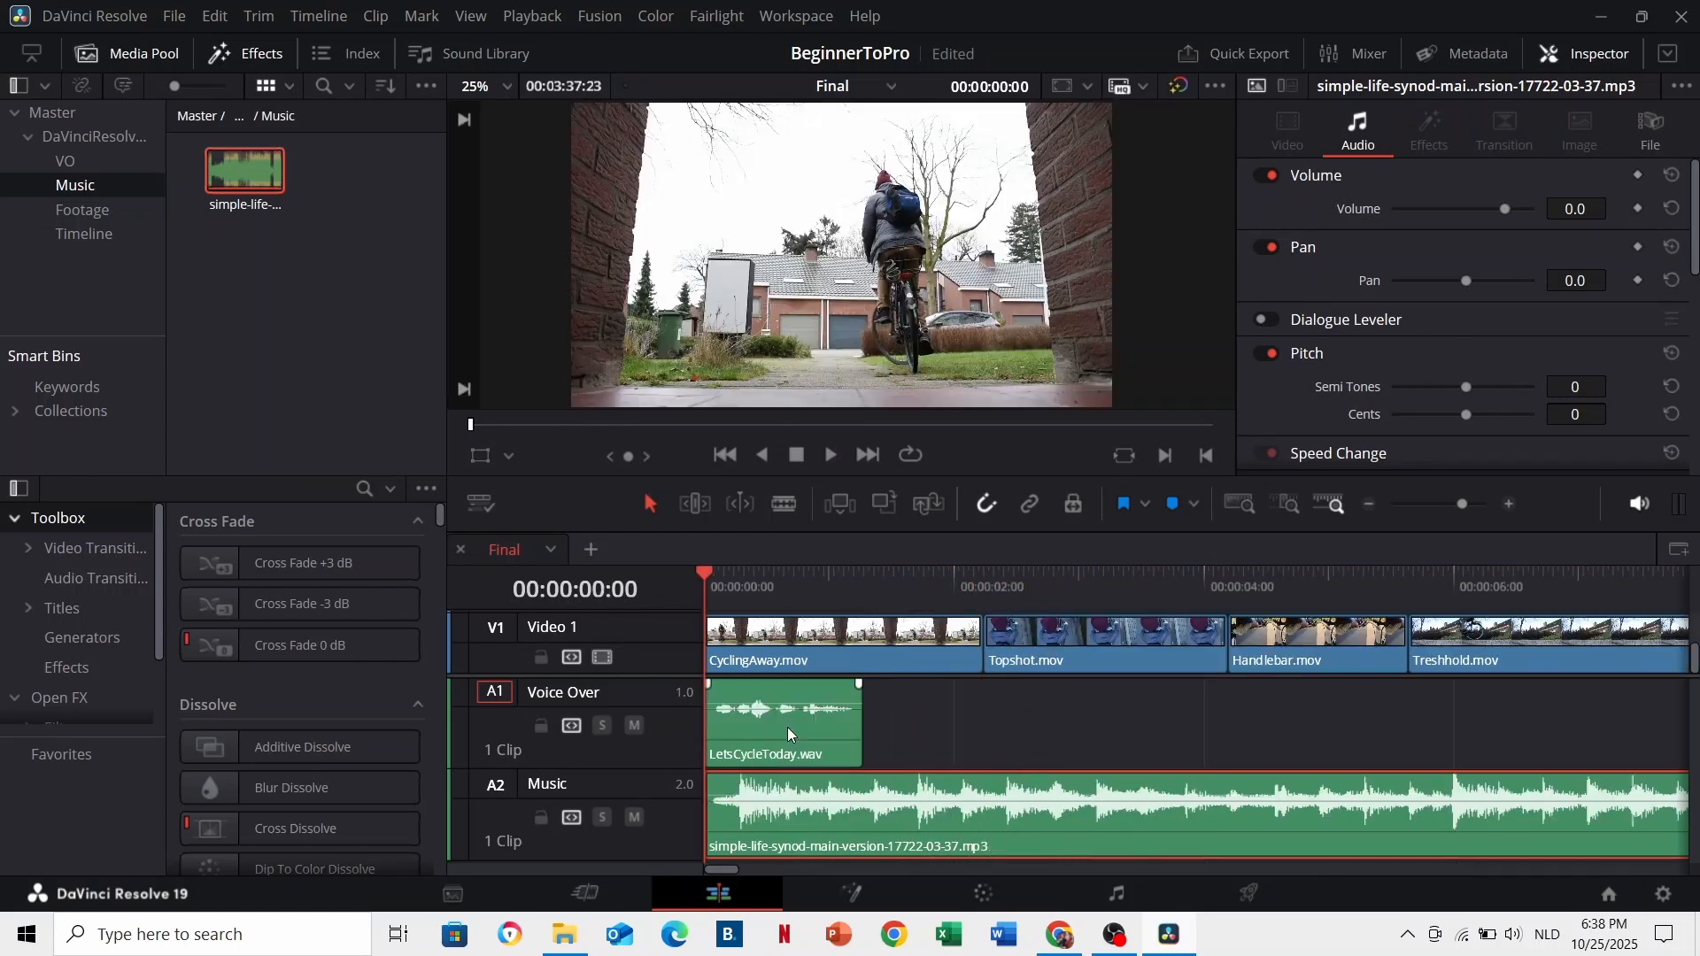
# Step: Raise the voice-over clip's volume slightly and lower the music clip's volume to -5.5
pyautogui.click(784, 719)
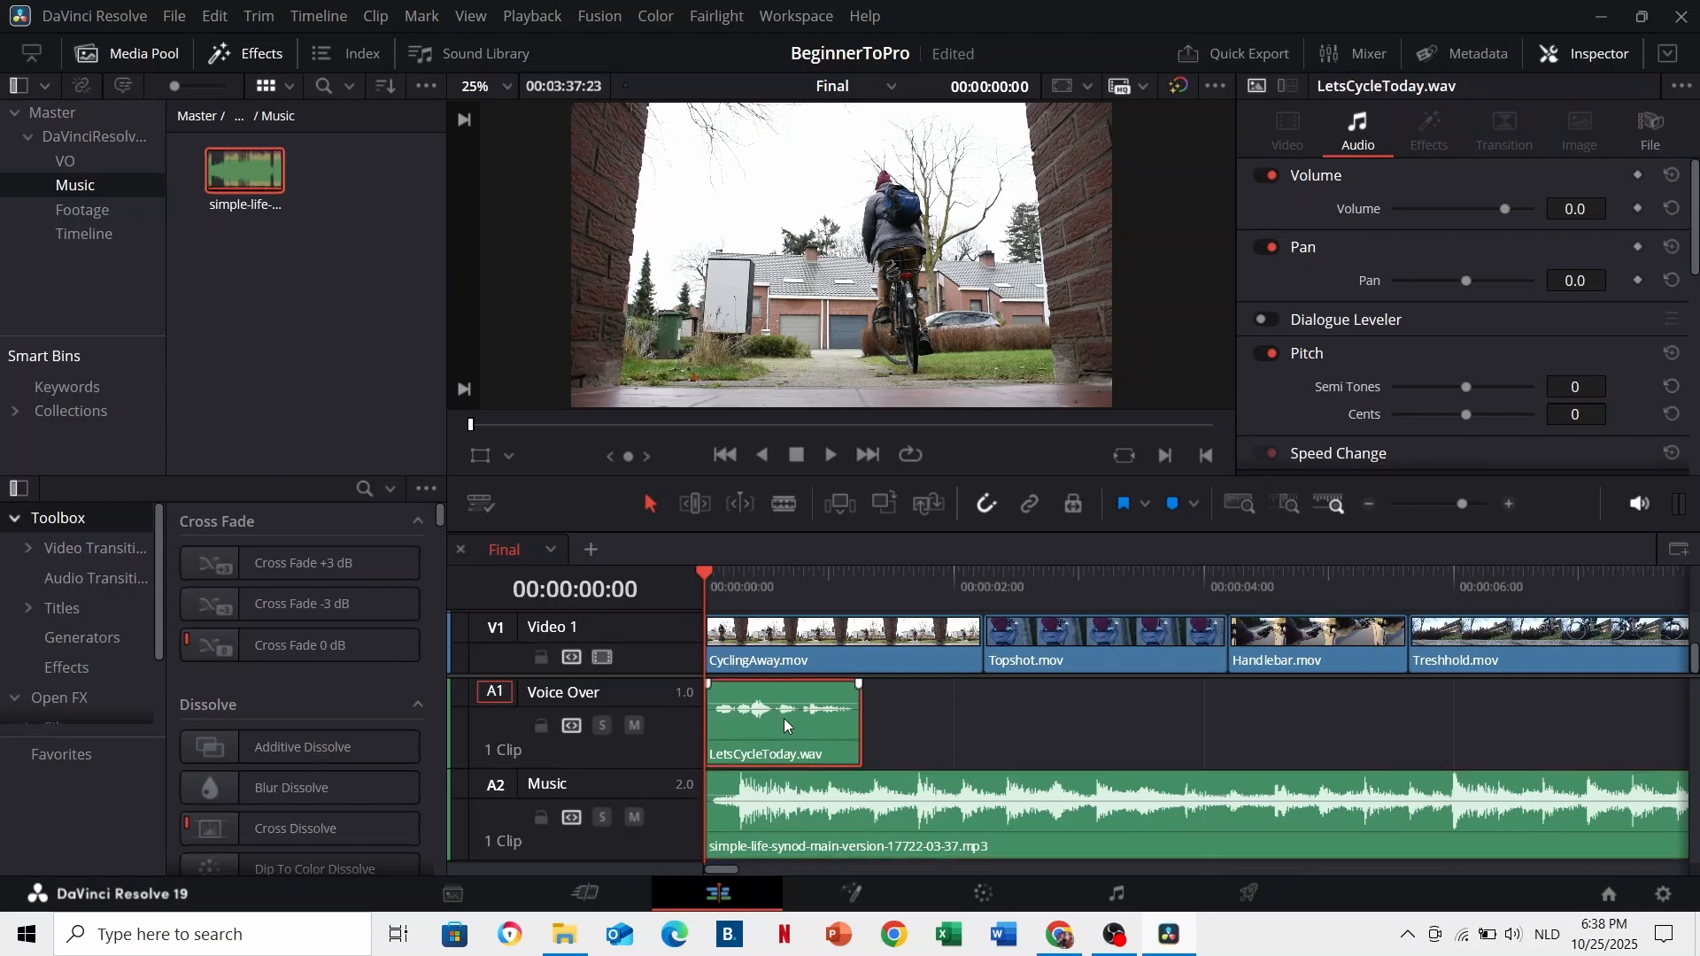
pyautogui.moveTo(1506, 210); pyautogui.dragTo(1512, 211)
pyautogui.moveTo(812, 796); pyautogui.dragTo(812, 797)
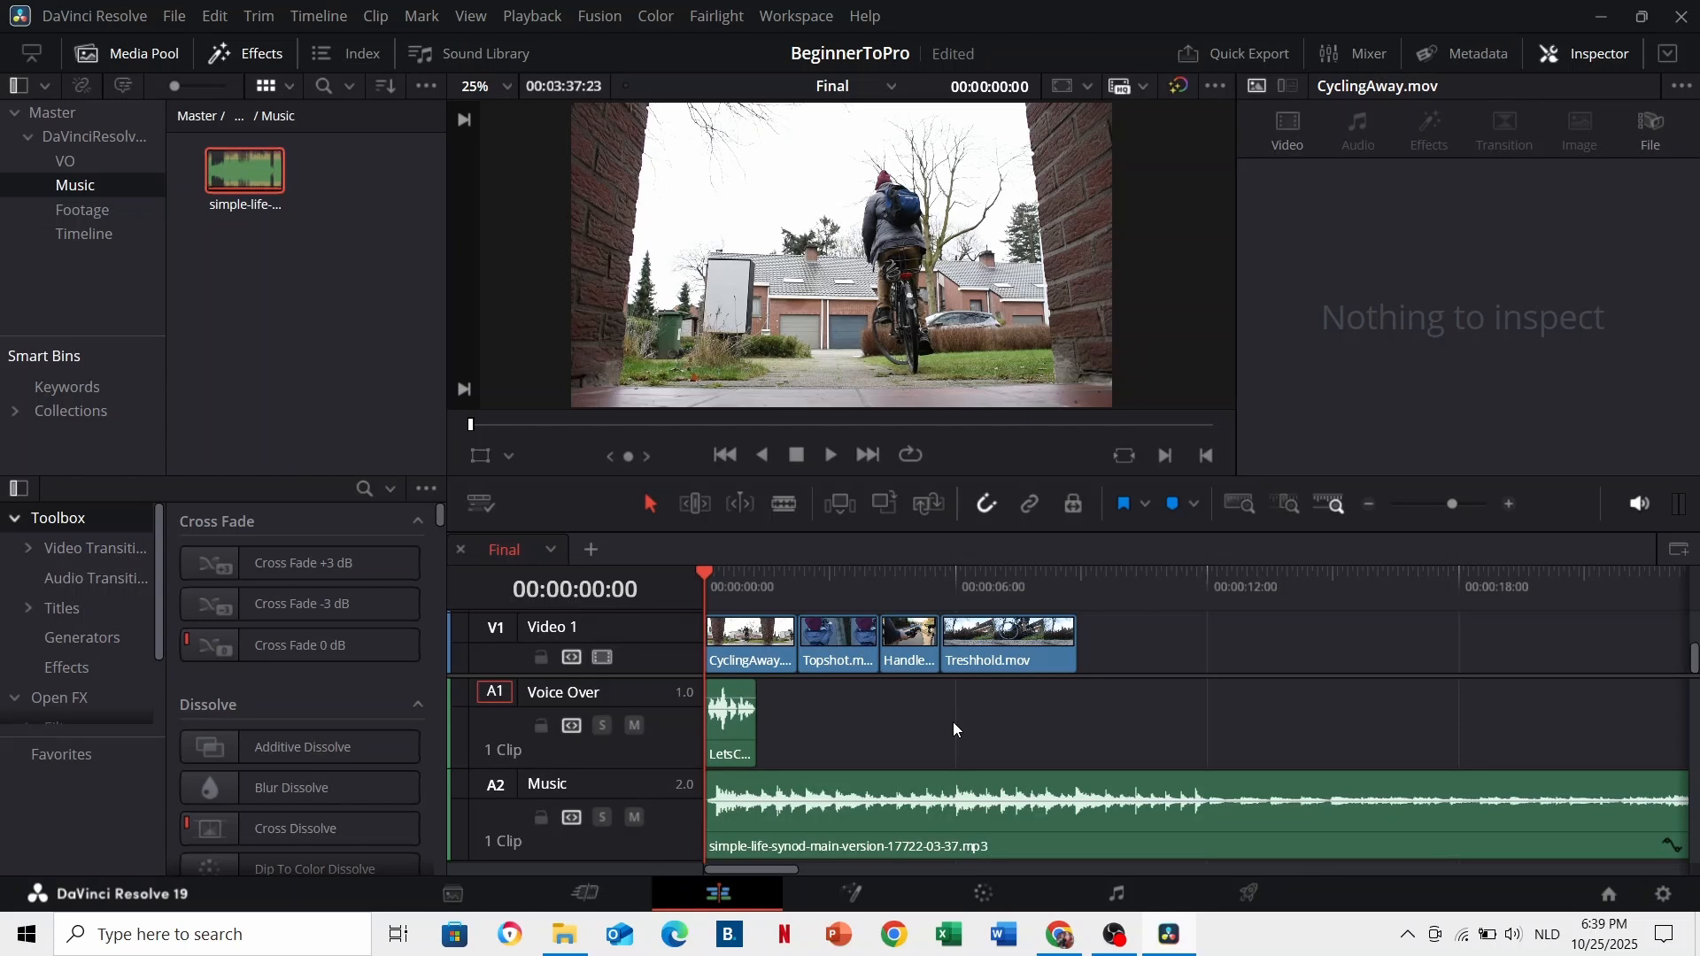
# Step: Raise the Voice Over track's fader slightly in the Fairlight mixer
pyautogui.click(1132, 900)
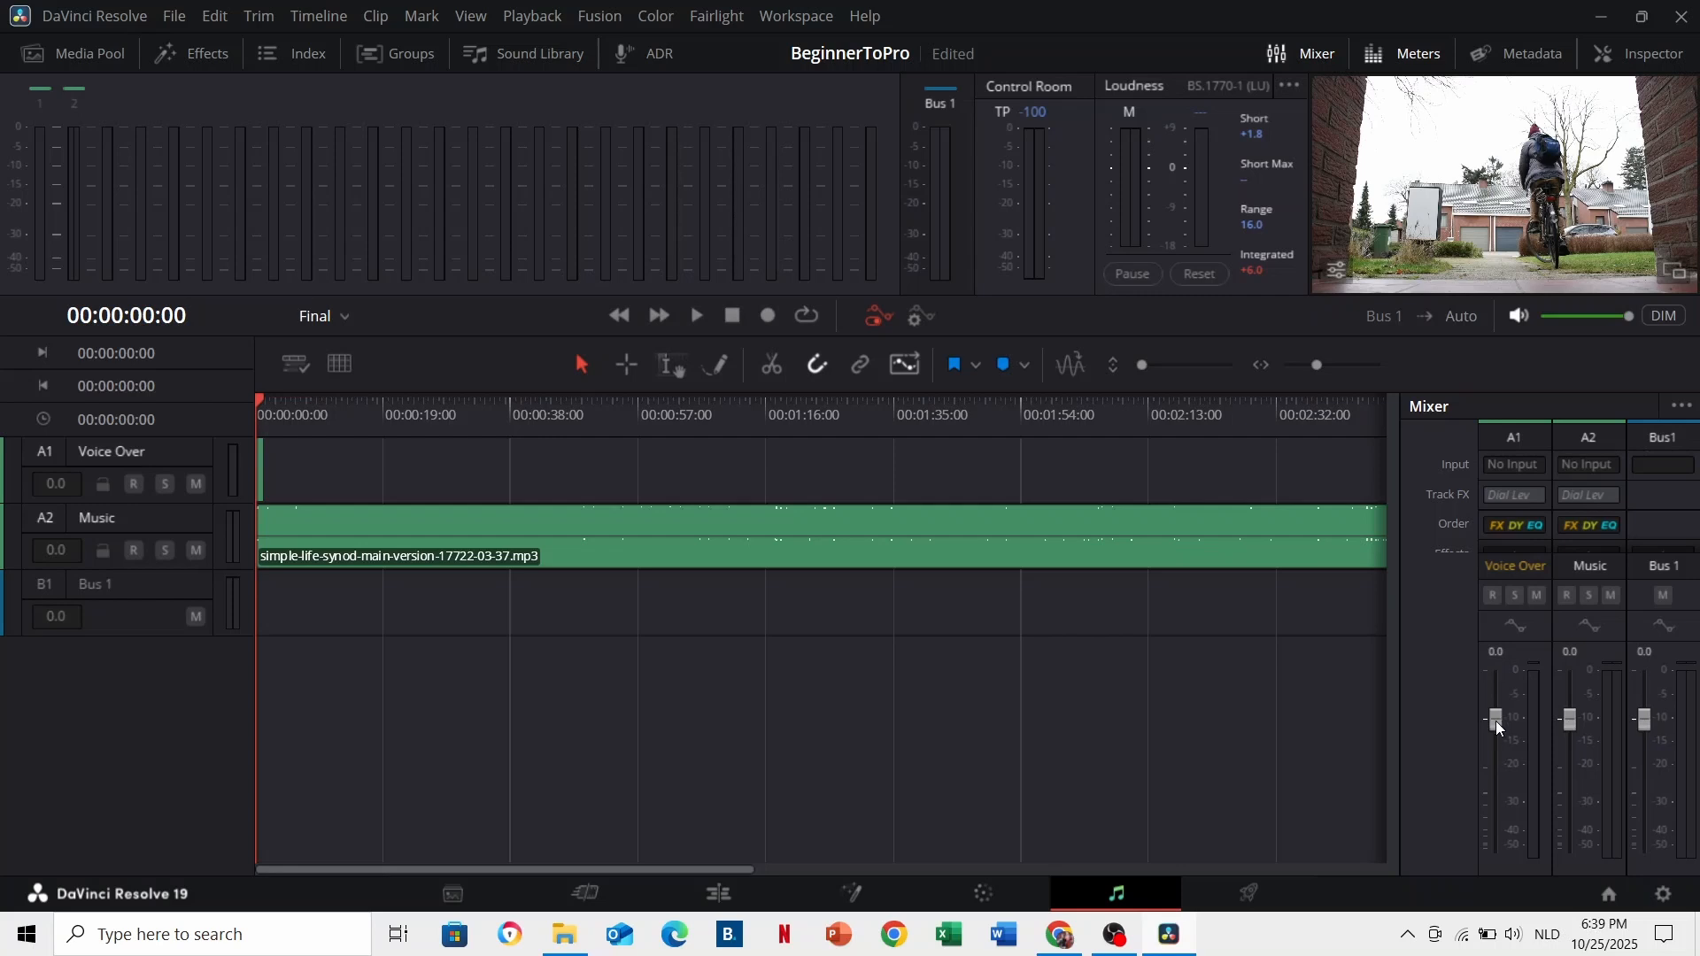
pyautogui.moveTo(1497, 720)
pyautogui.mouseDown()
pyautogui.moveTo(1499, 742)
pyautogui.moveTo(1501, 711)
pyautogui.mouseUp()
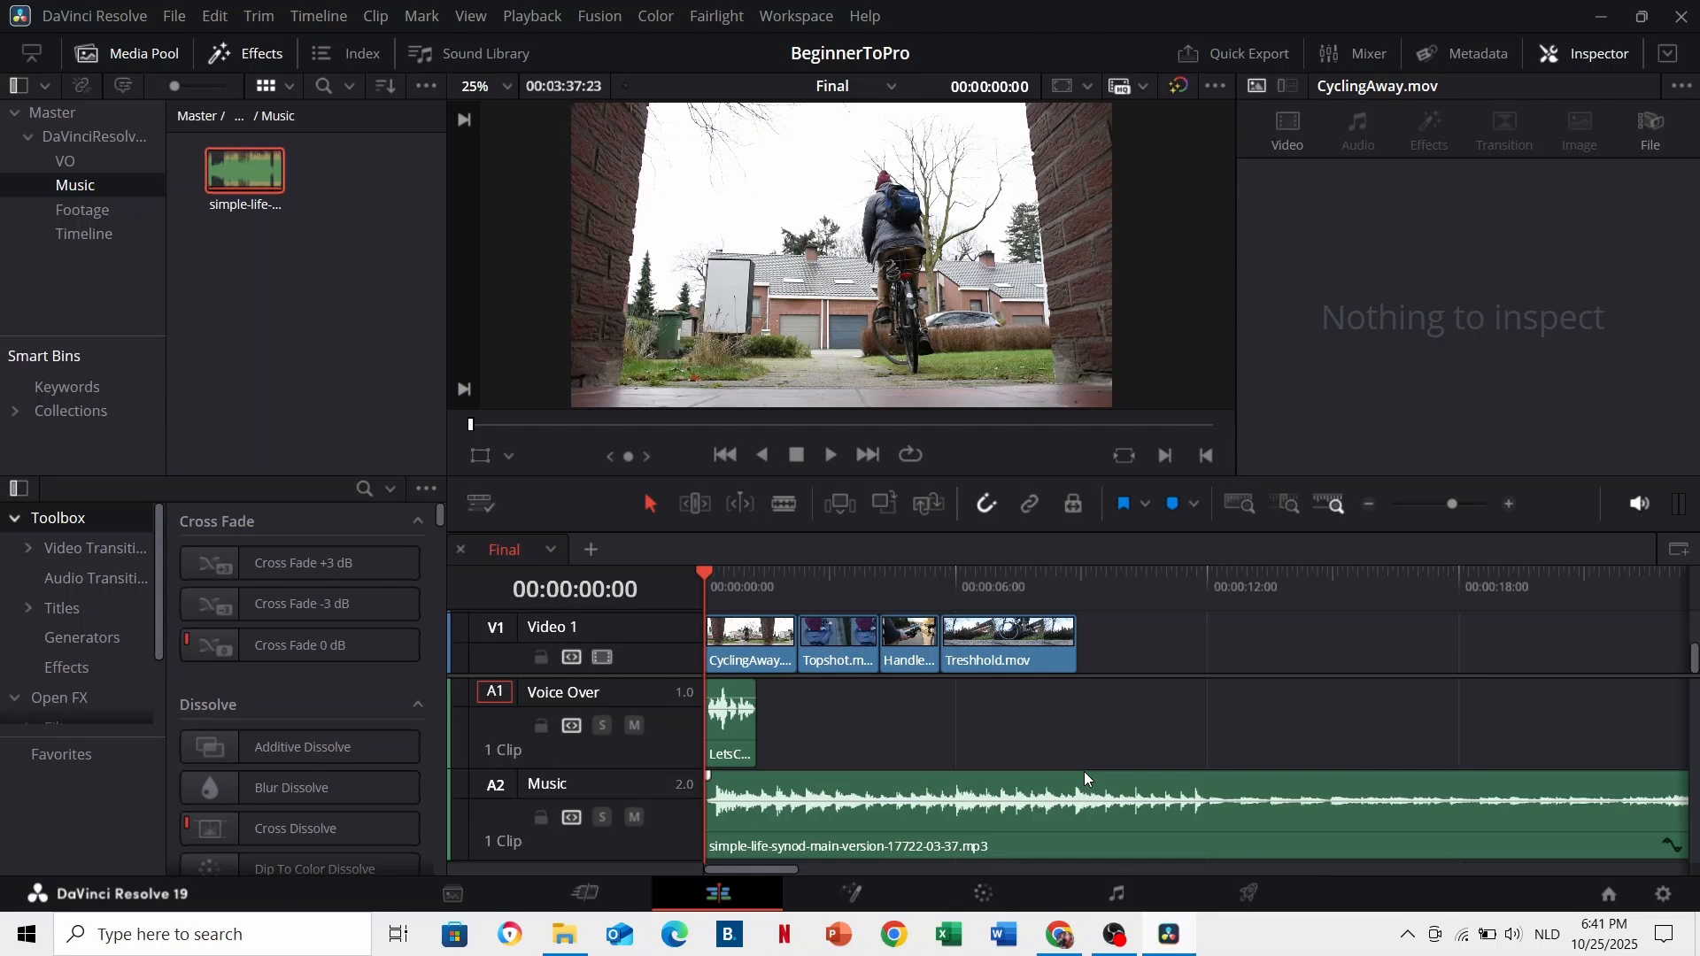
# Step: Move all four video clips to about 13 seconds on Video 1 and play the Music track soloed
pyautogui.moveTo(1198, 644); pyautogui.dragTo(1278, 656)
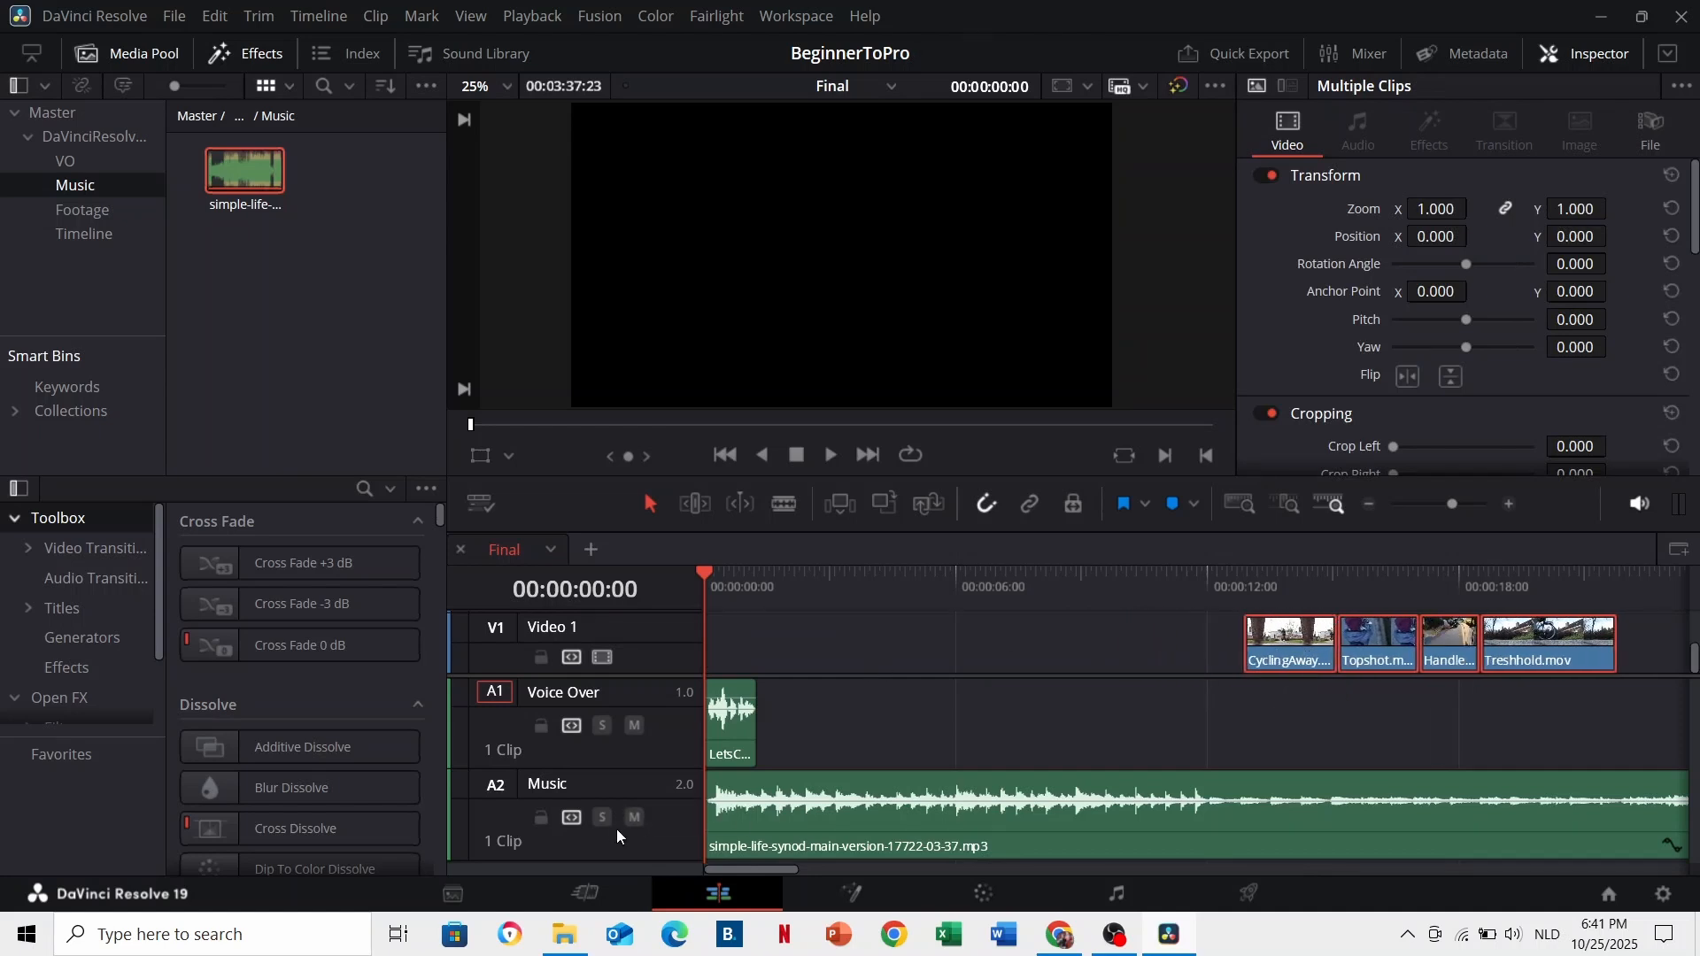
pyautogui.click(602, 817)
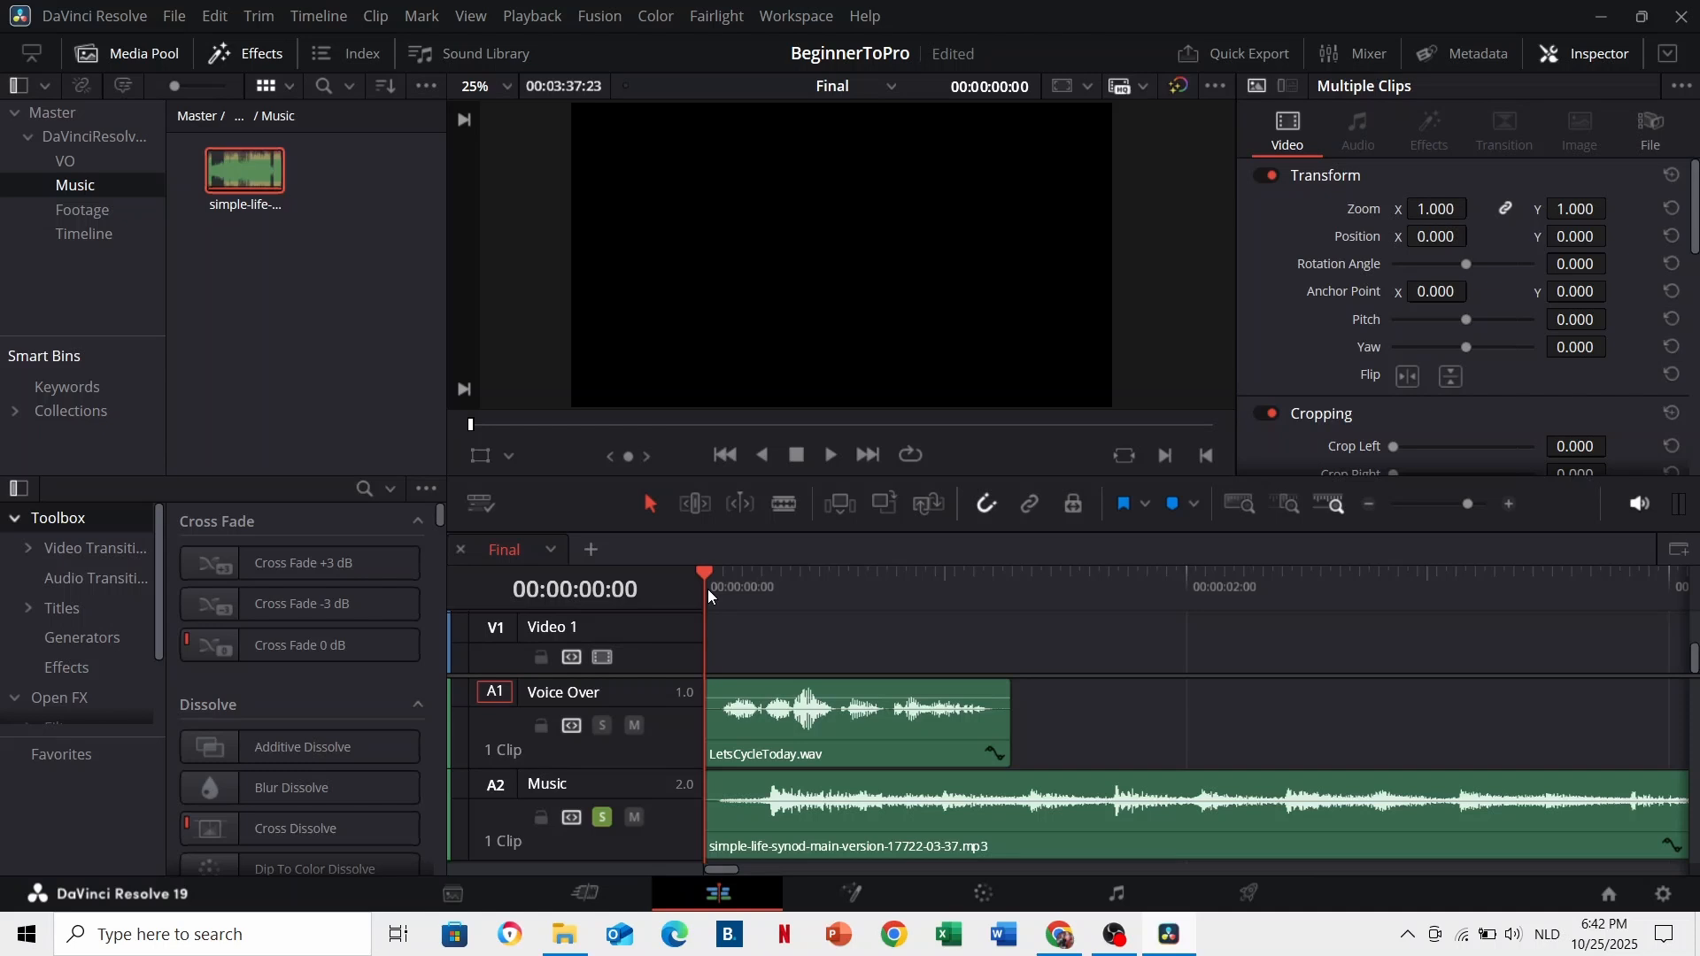
pyautogui.press('space')
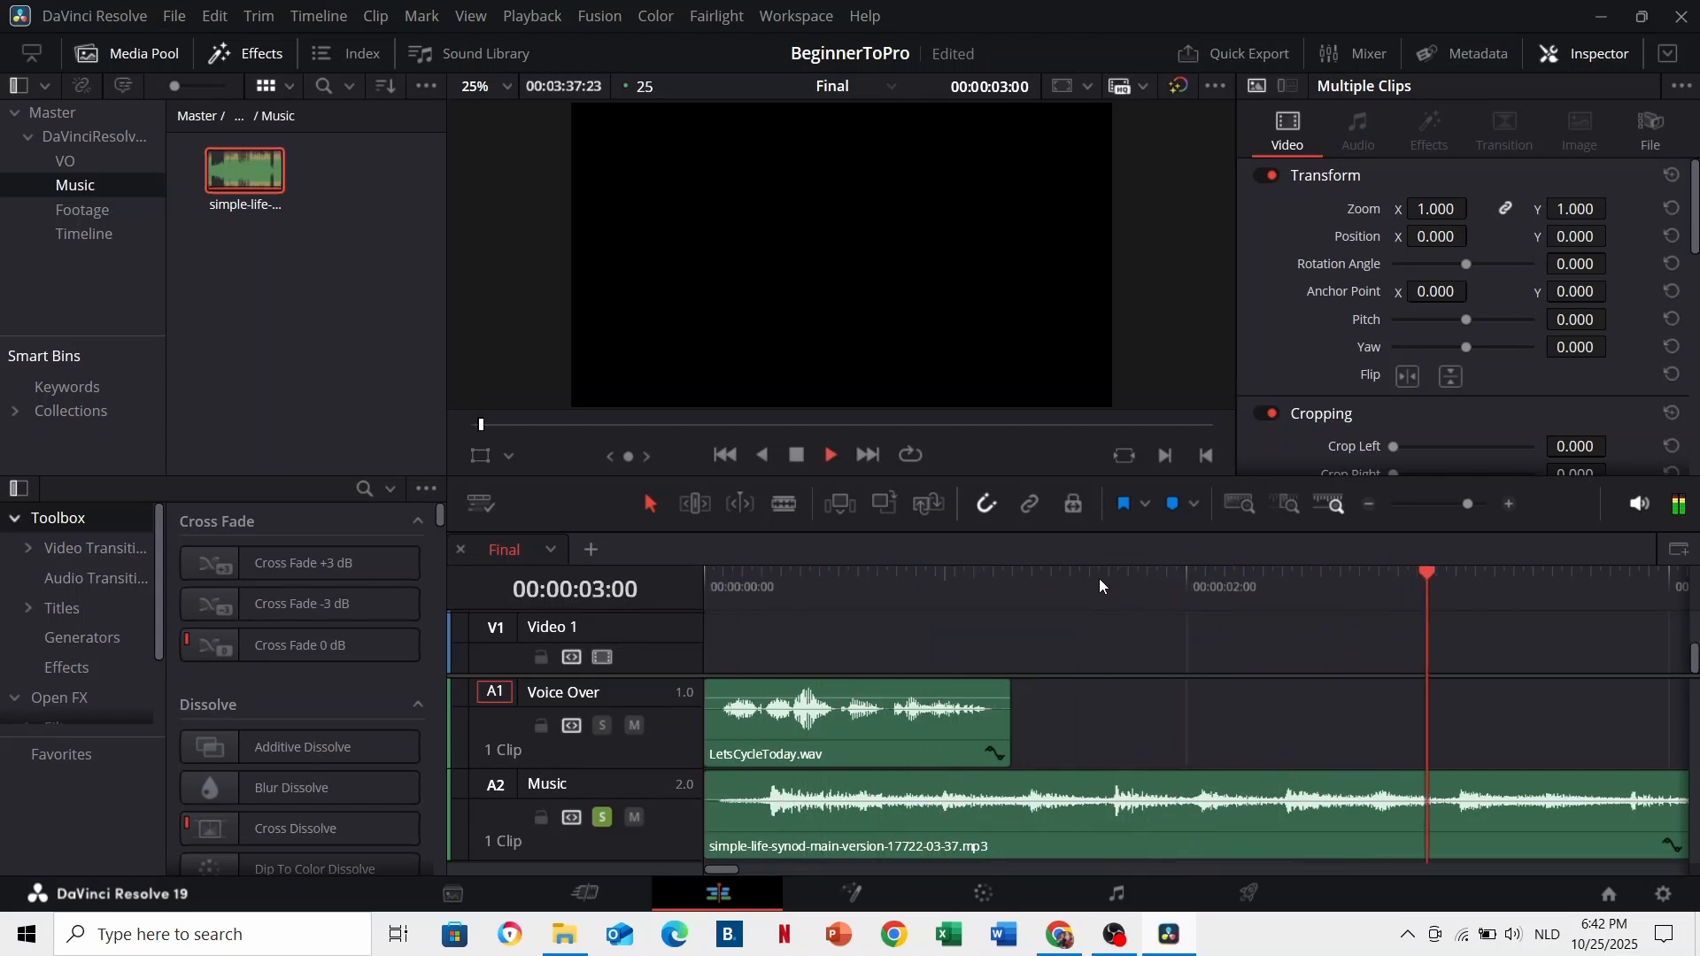
# Step: Locate the music's strong beats and add a blue marker to the music clip at 00:00:01:17
pyautogui.click(1107, 572)
pyautogui.click(1281, 595)
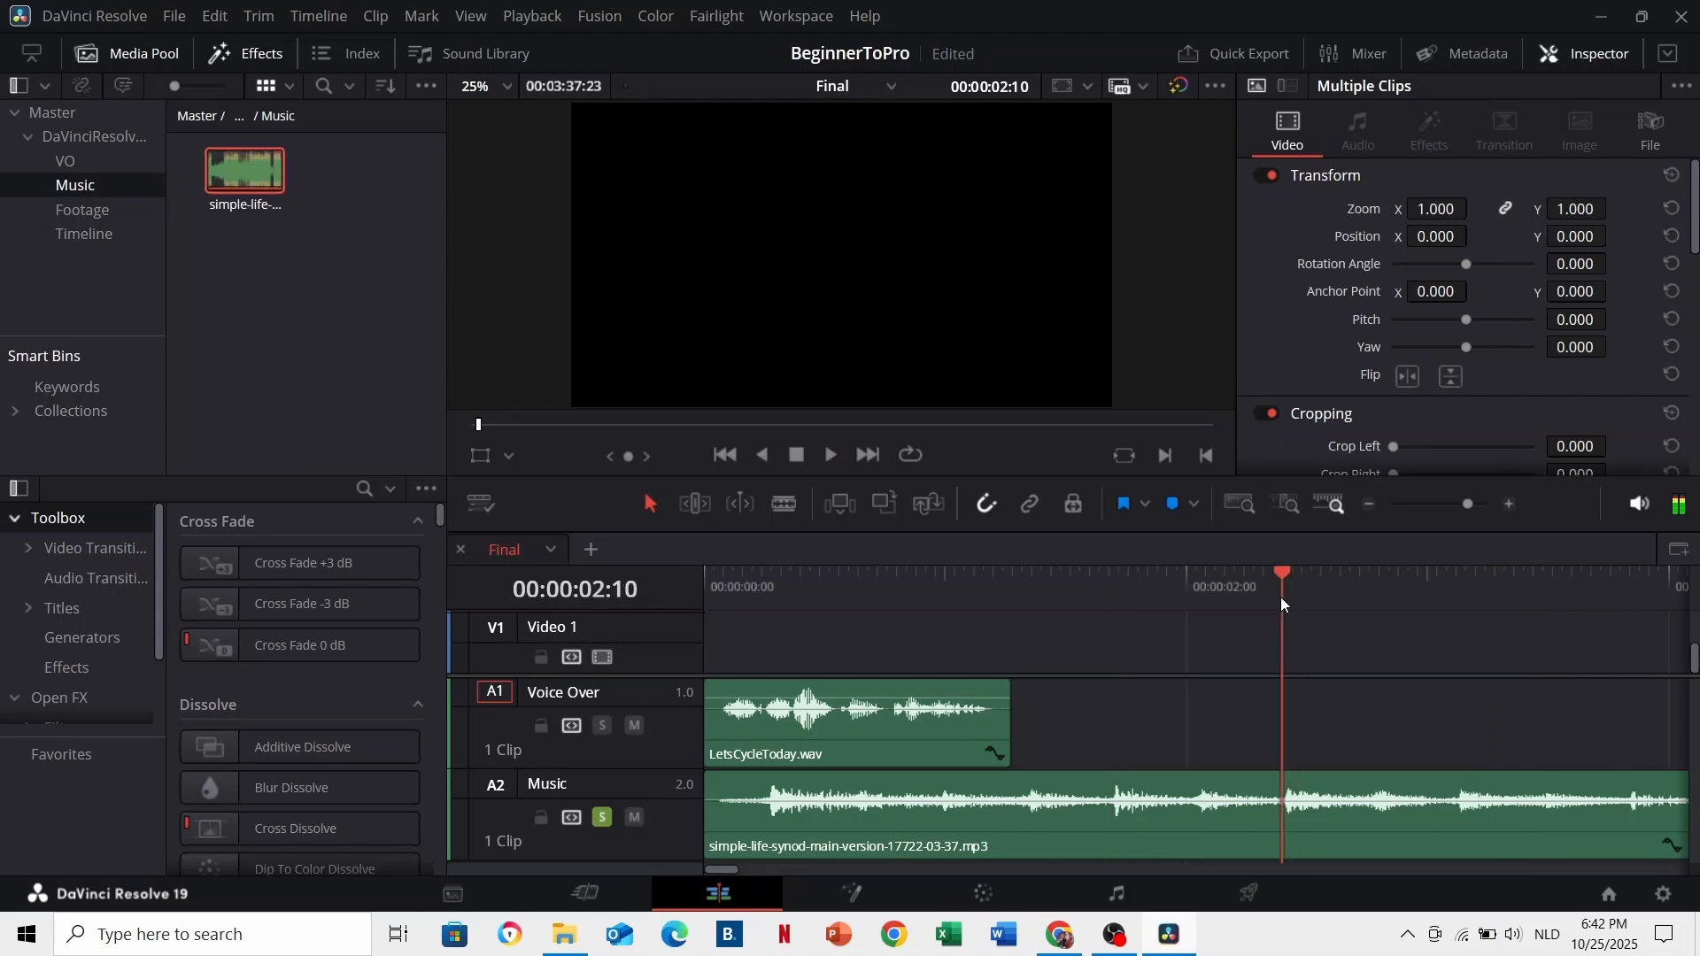
pyautogui.click(1457, 583)
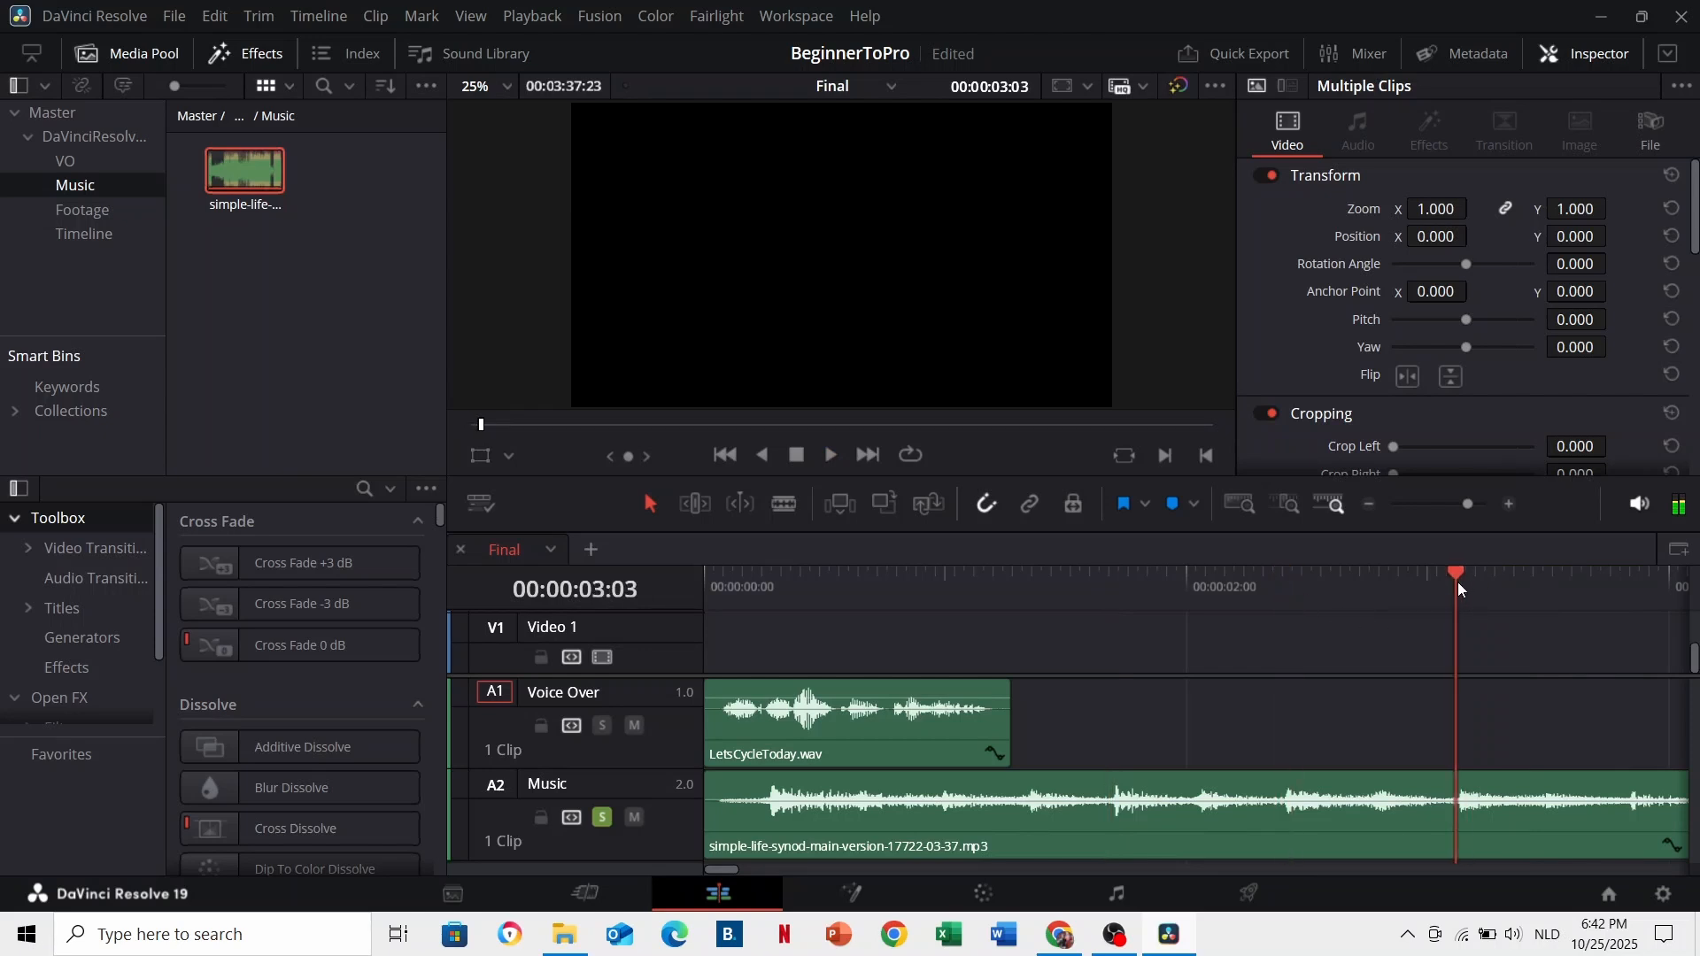
pyautogui.click(1112, 570)
pyautogui.click(1089, 822)
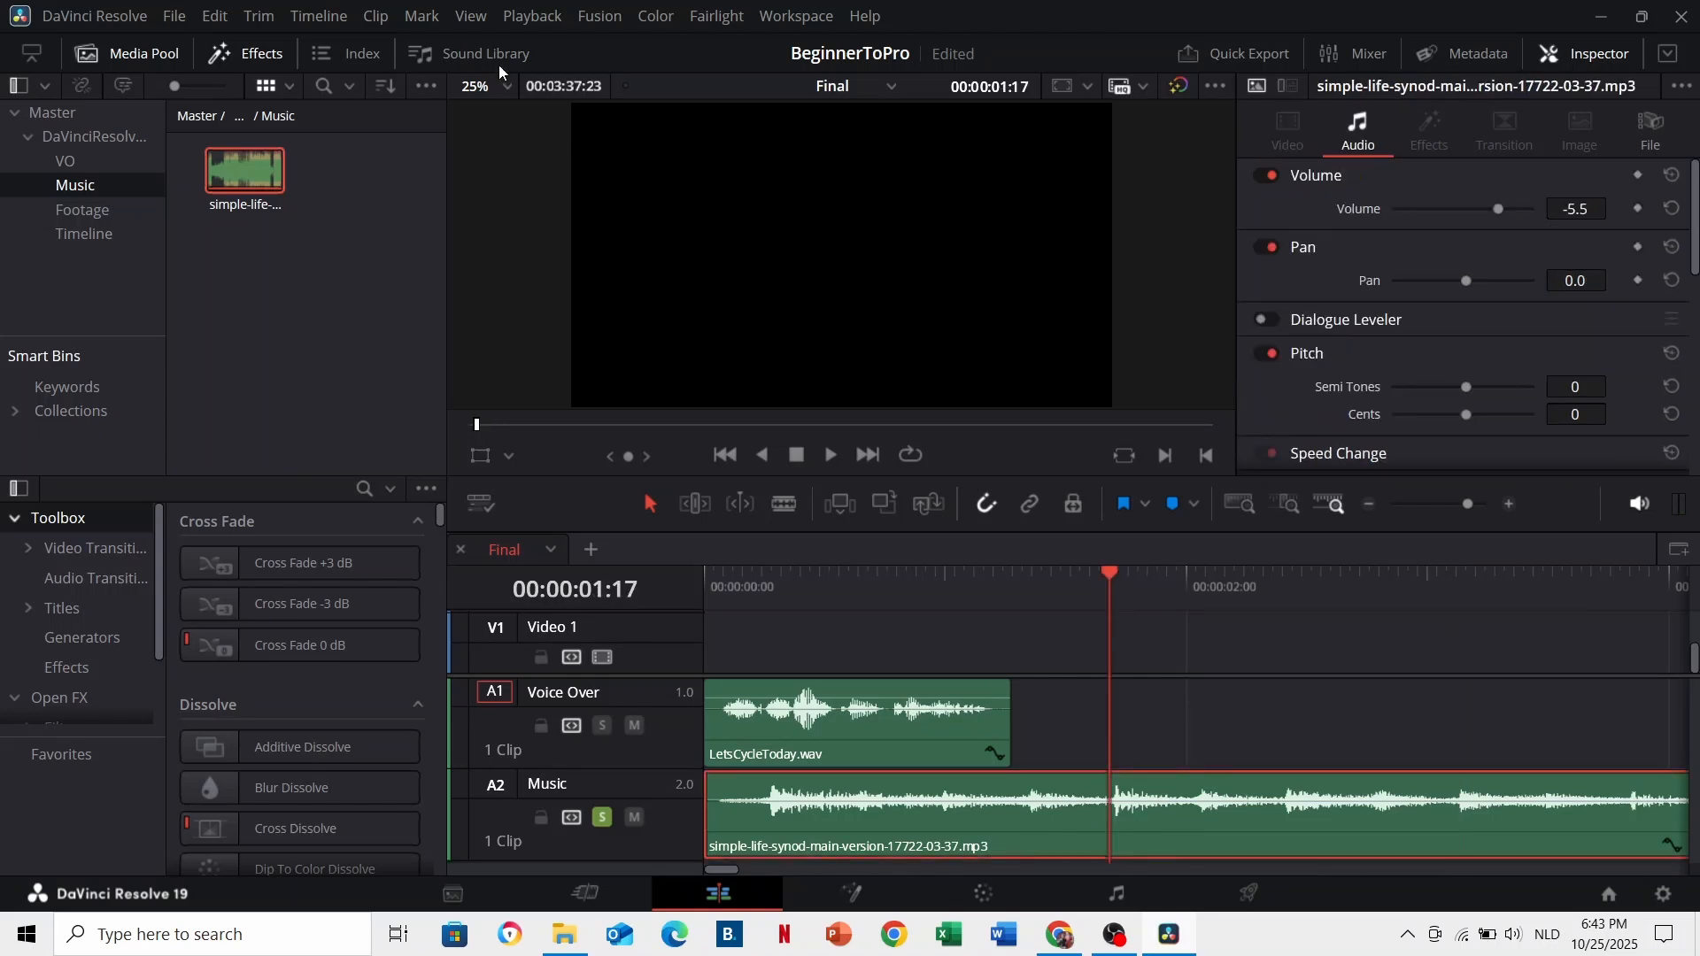
pyautogui.click(437, 18)
pyautogui.moveTo(556, 641)
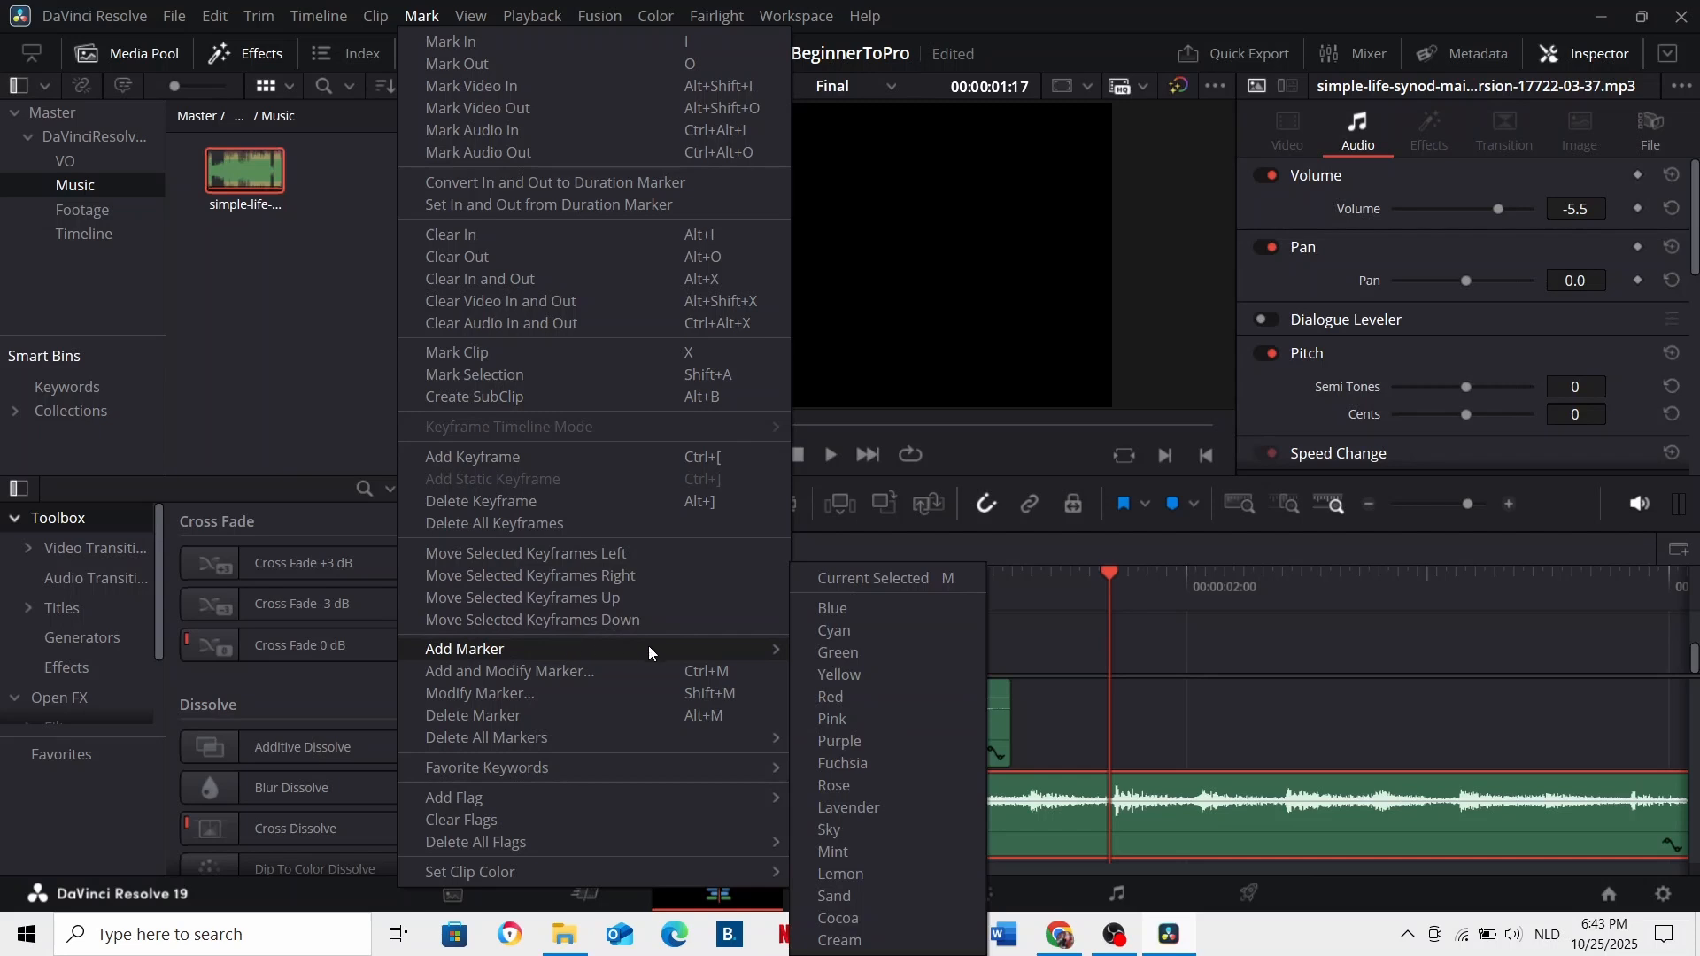
pyautogui.click(882, 608)
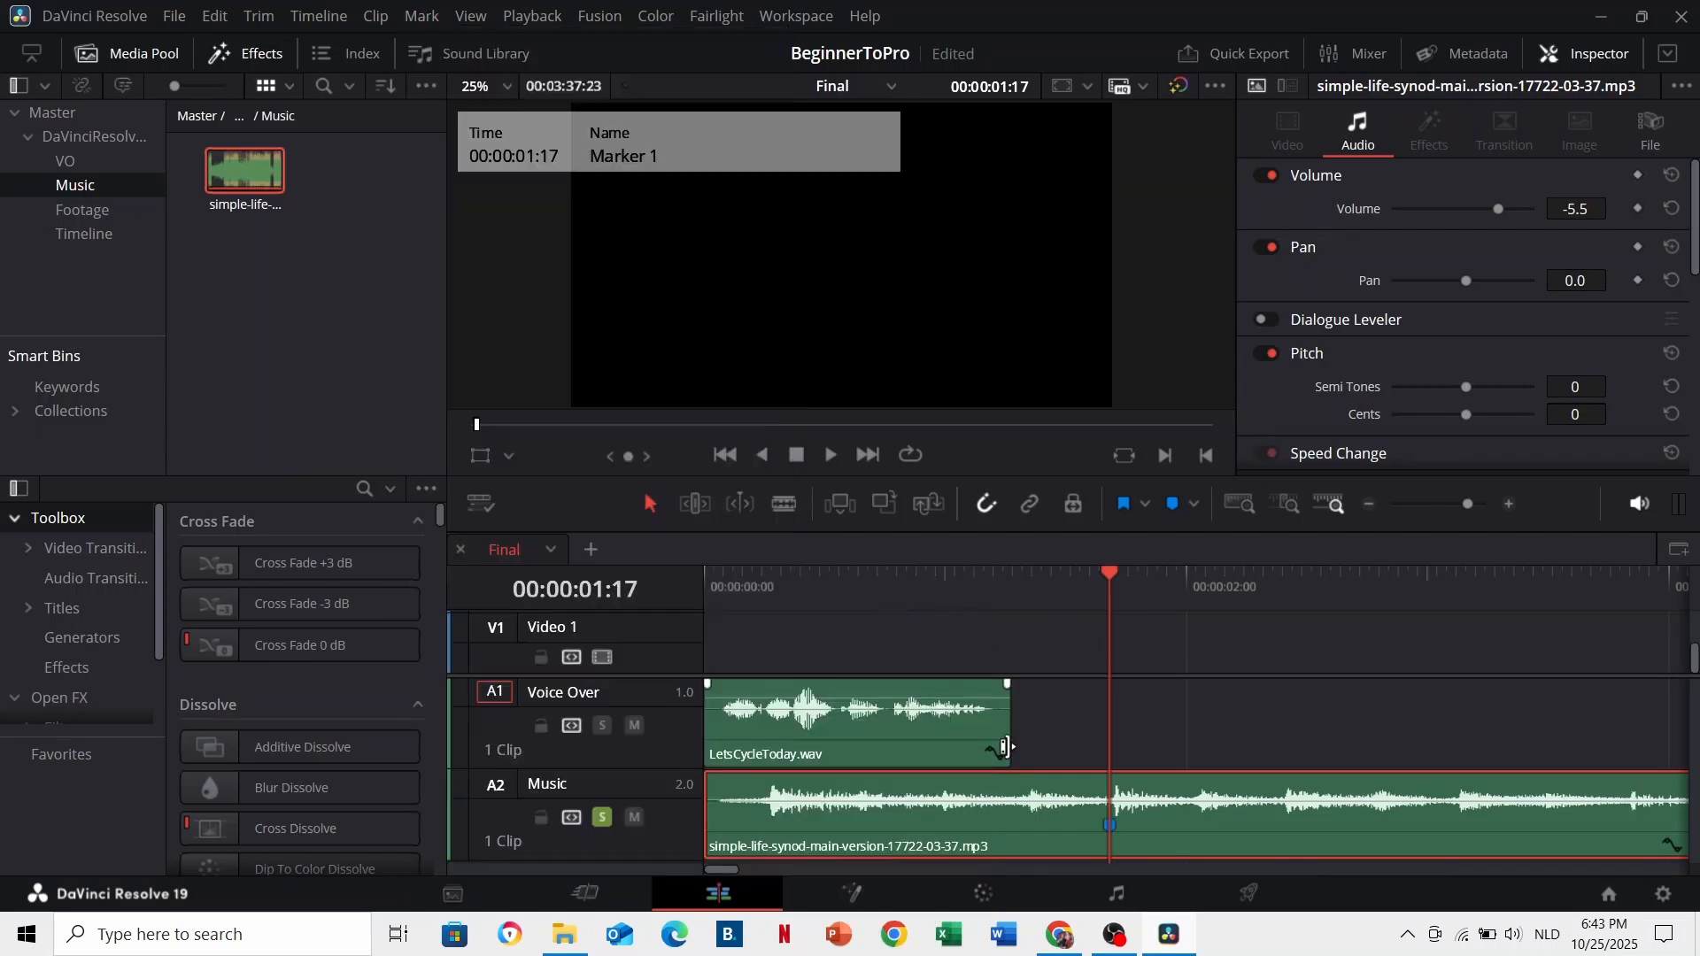
# Step: Add a marker to the music clip on the beat at 00:00:02:10
pyautogui.press('space')
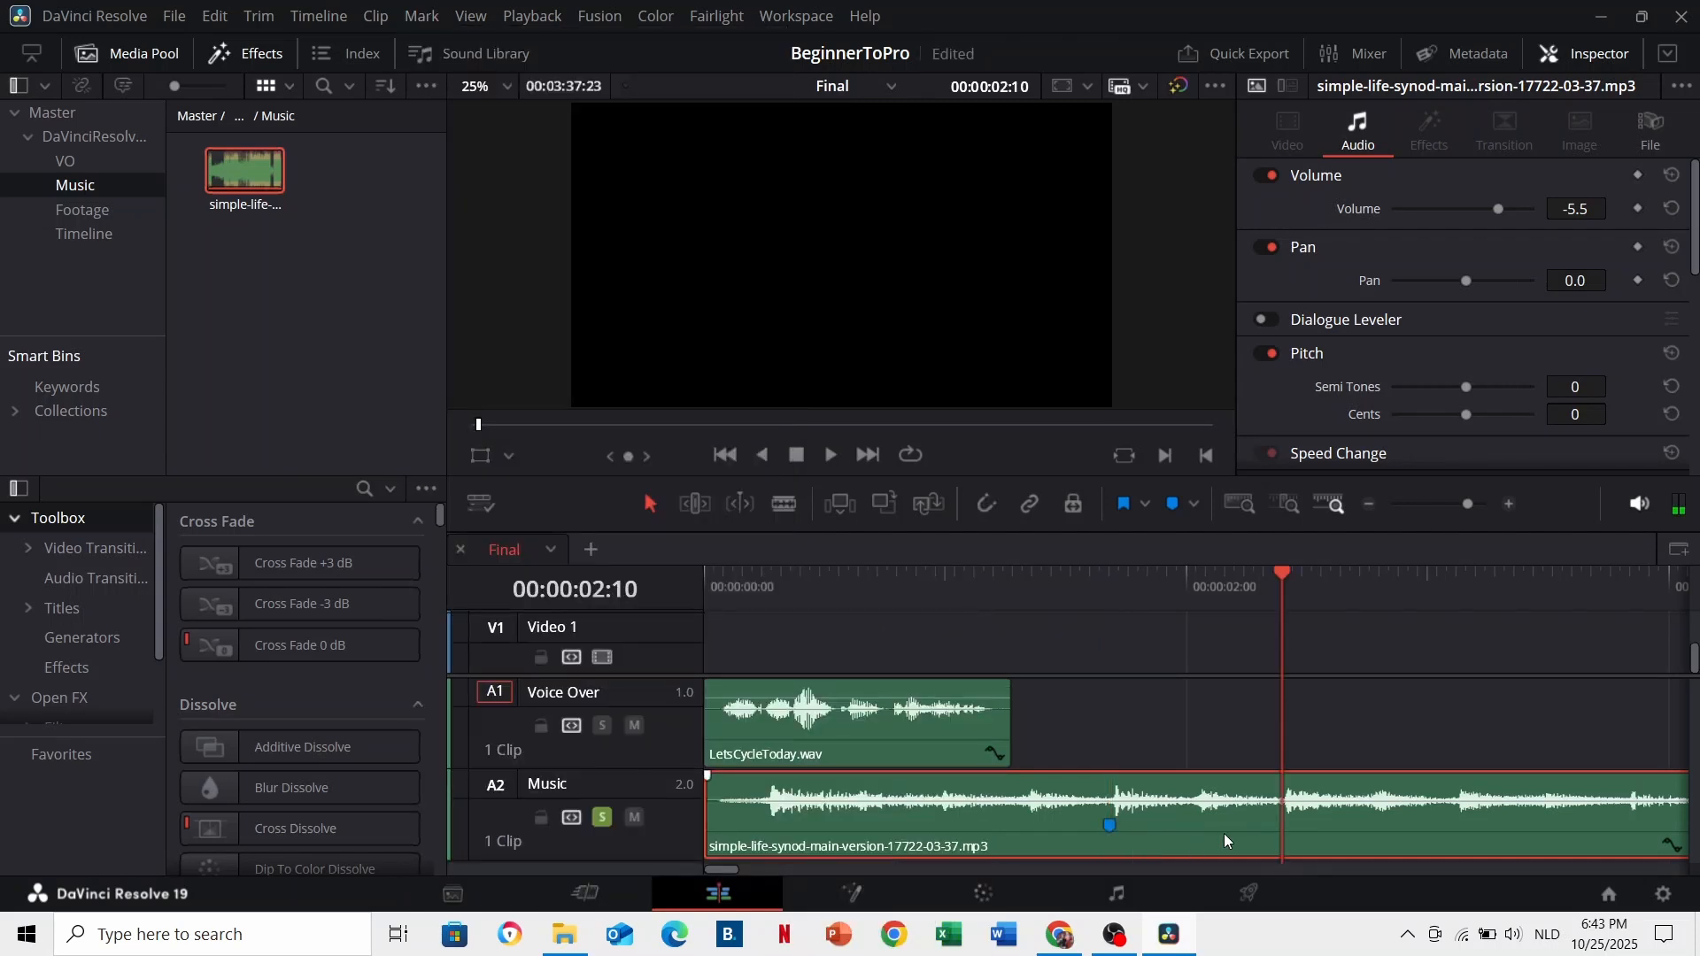
pyautogui.click(401, 23)
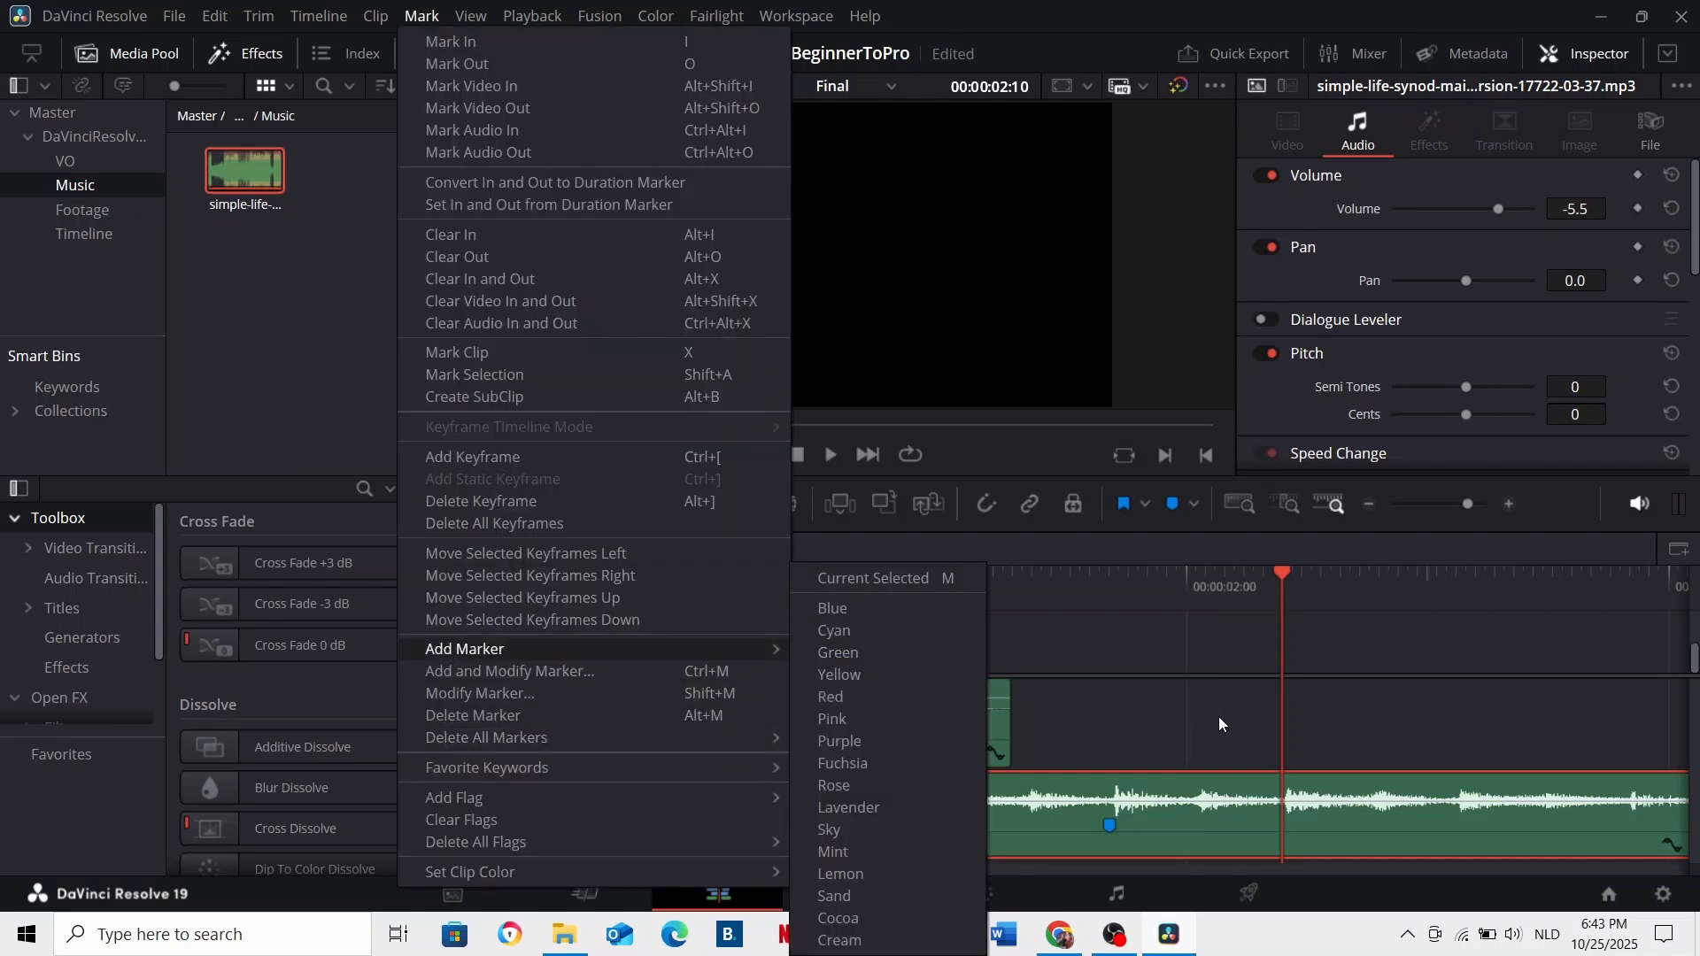
pyautogui.click(1254, 815)
pyautogui.press('m')
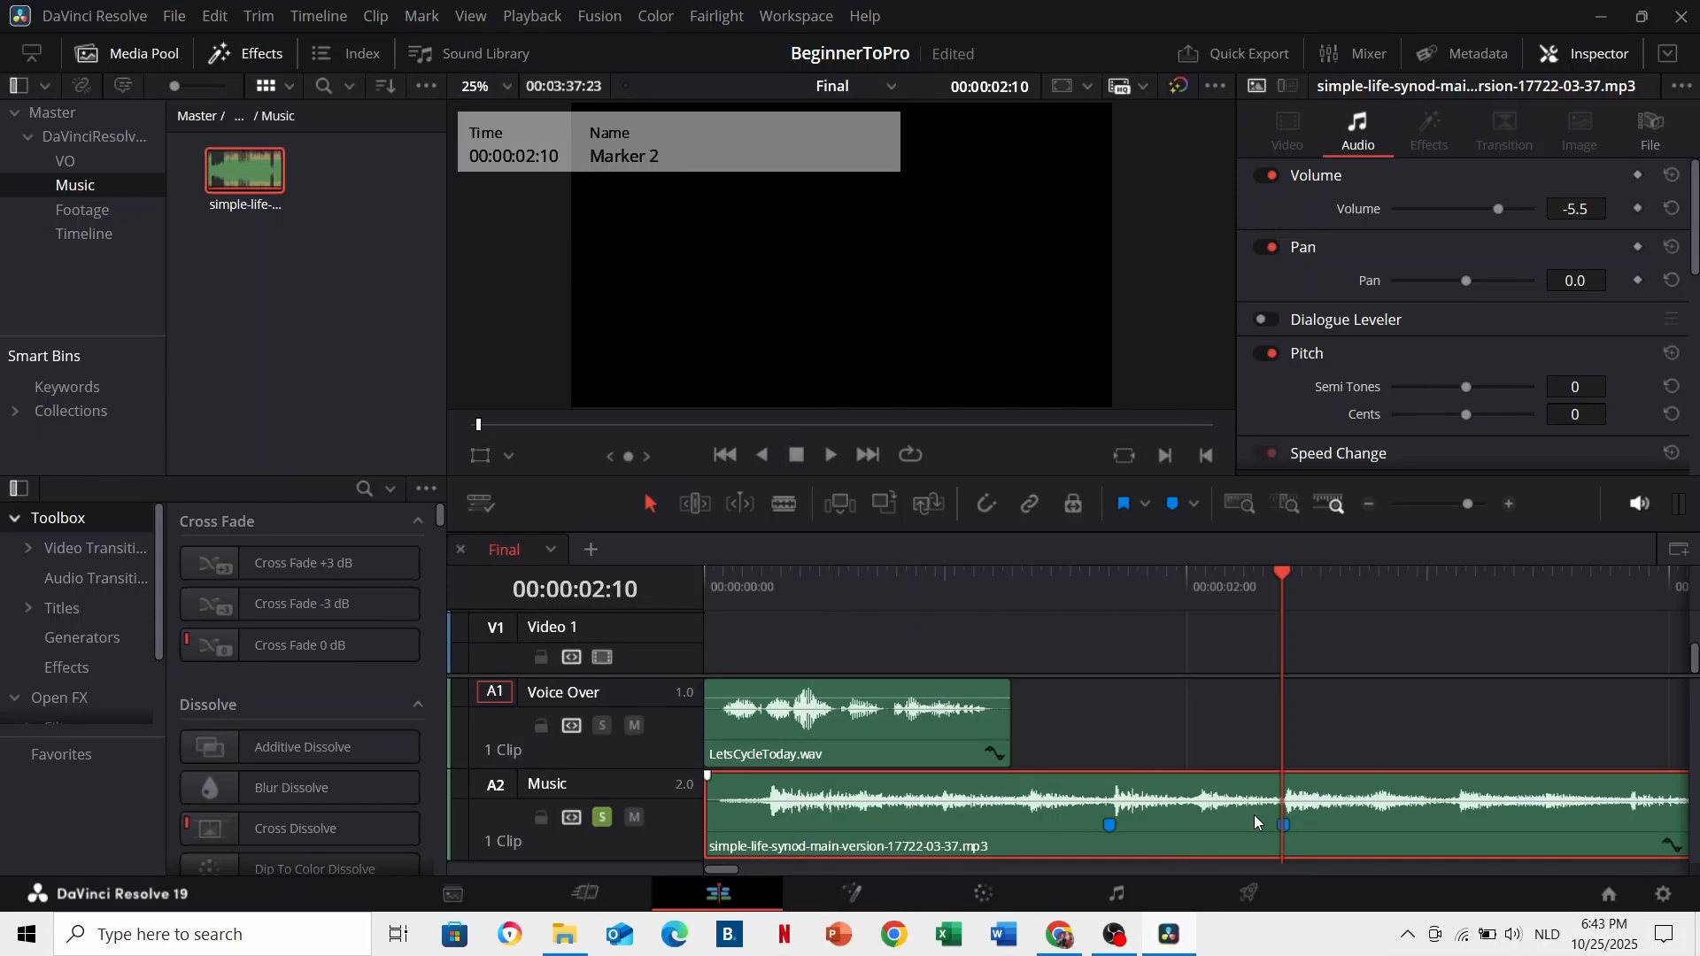
# Step: Add markers to the music clip on the beats at 00:00:03:03 and 00:00:04:14
pyautogui.click(1233, 735)
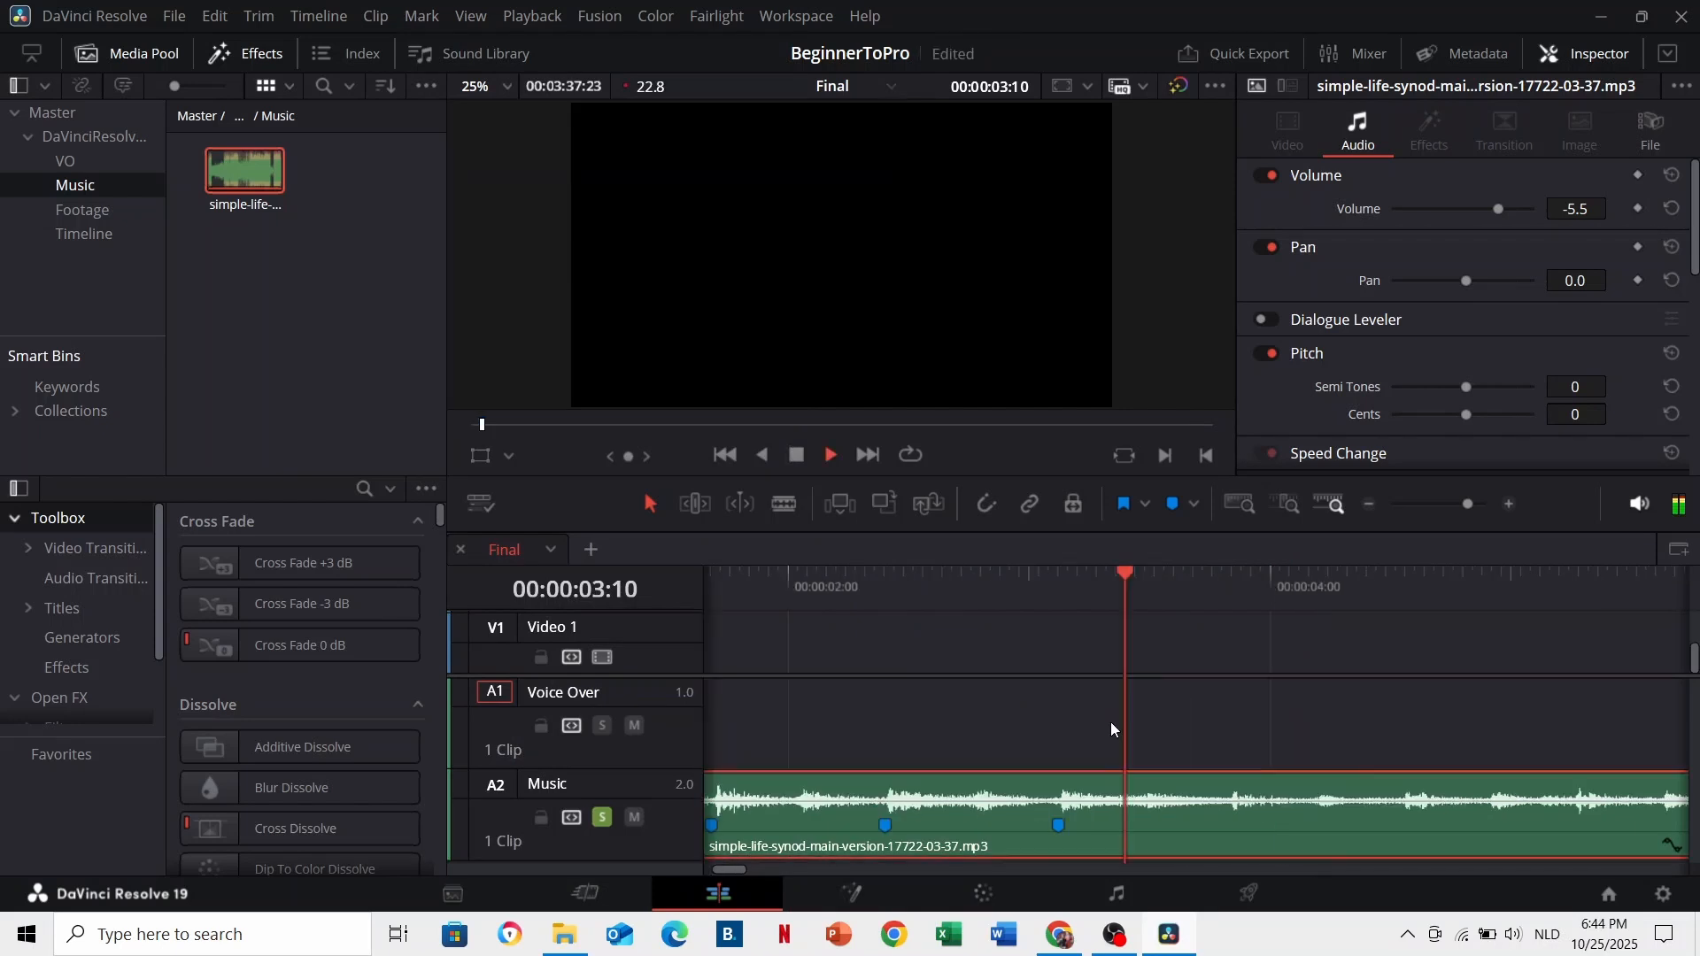
pyautogui.click(1405, 588)
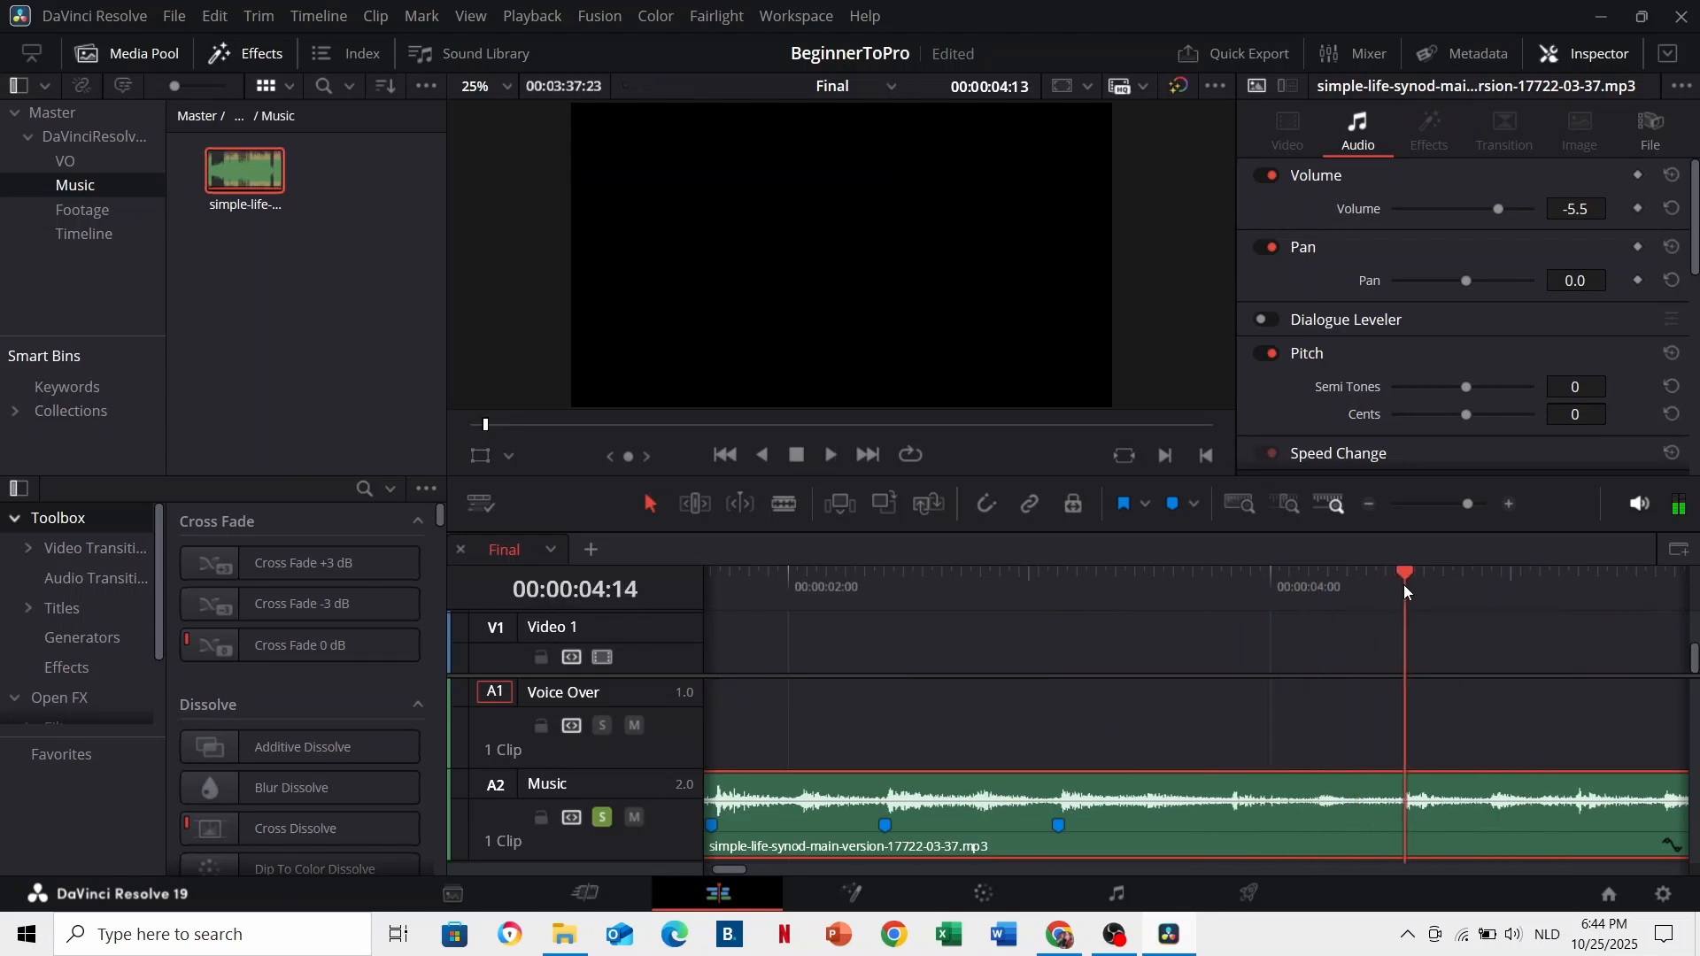
pyautogui.press('m')
# Step: Check each of the four beat markers on the music clip with the playhead
pyautogui.scroll(-3, 1311, 651)
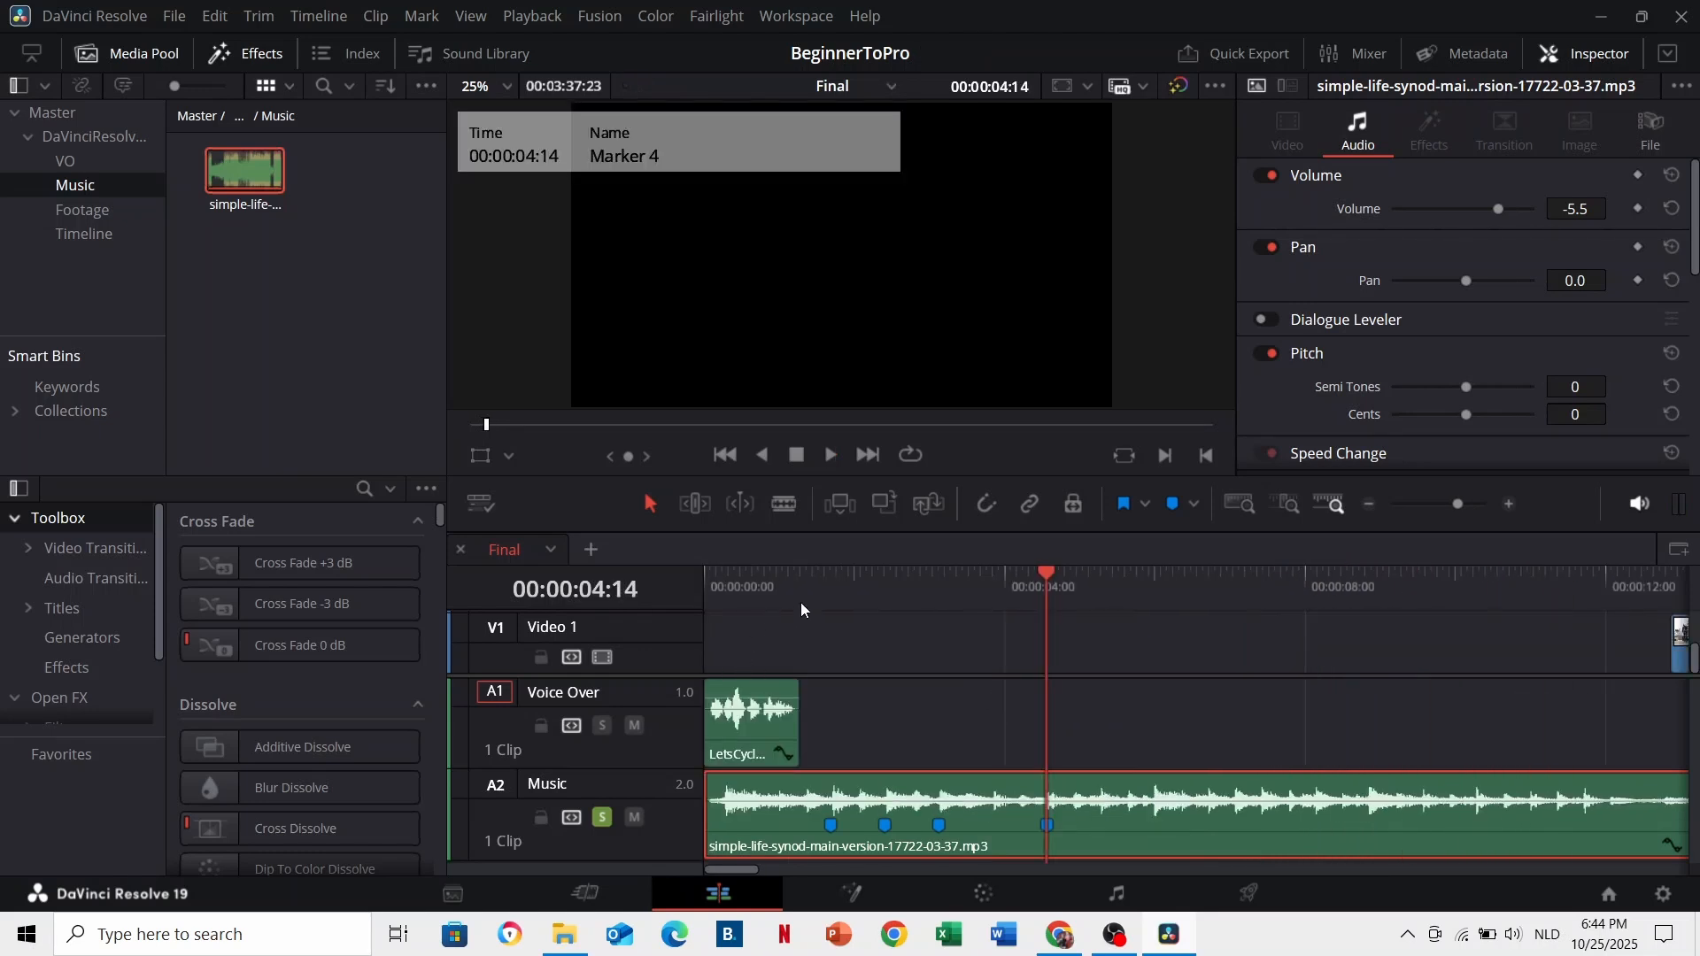
pyautogui.click(832, 581)
pyautogui.click(879, 585)
pyautogui.click(891, 585)
pyautogui.click(939, 581)
pyautogui.click(1043, 591)
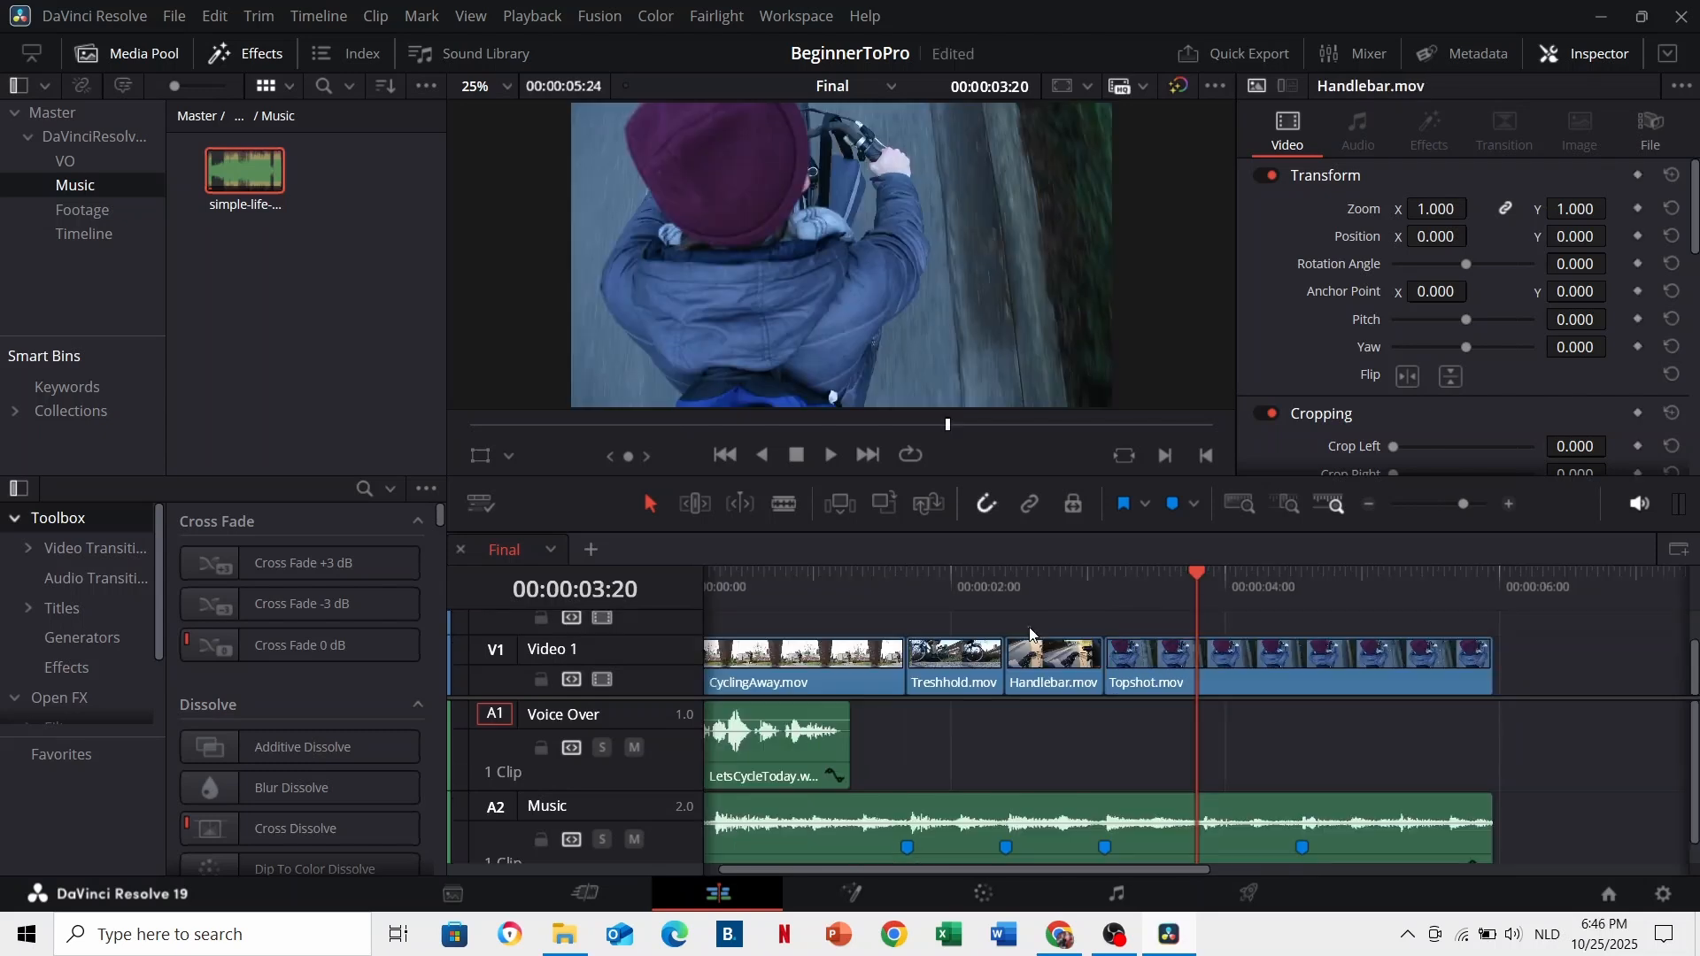
# Step: Return the playhead to the start of the timeline to review the clips cut to the markers
pyautogui.hotkey('ctrl', '-')
pyautogui.hotkey('ctrl', '-')
pyautogui.moveTo(727, 595); pyautogui.dragTo(715, 593)
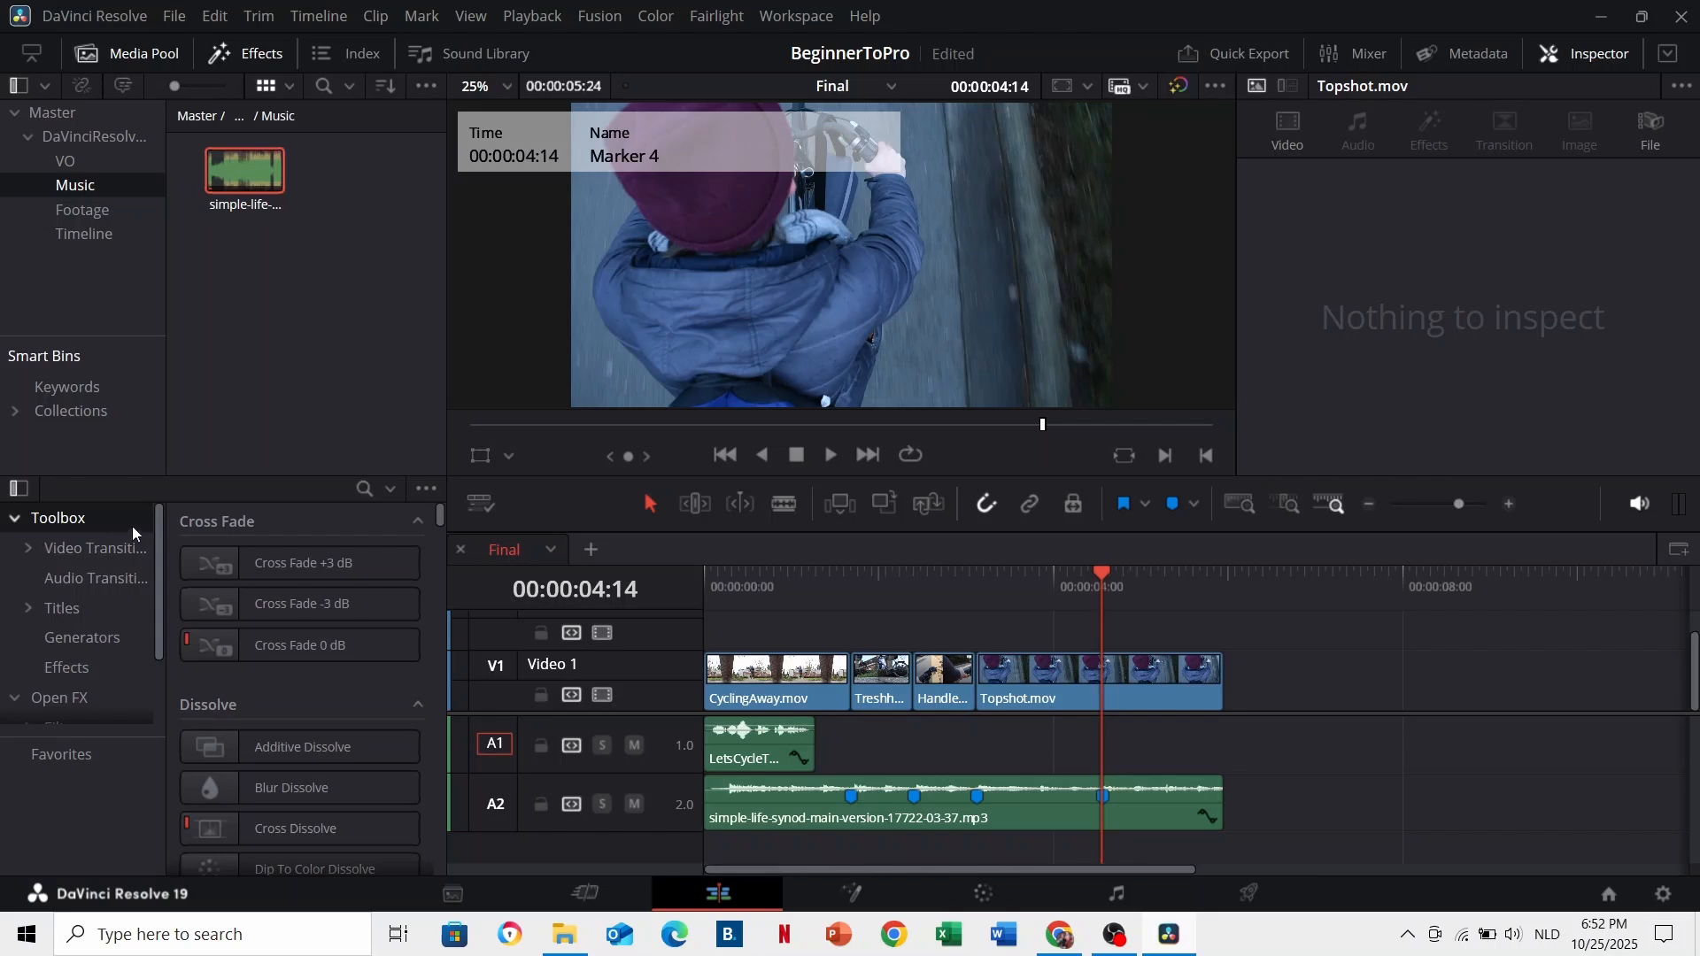
# Step: Add a basic Text title on Video 2 from the fourth marker and trim it to end with the Topshot clip
pyautogui.click(361, 489)
pyautogui.write('text')
pyautogui.moveTo(274, 620)
pyautogui.mouseDown()
pyautogui.moveTo(856, 684)
pyautogui.moveTo(1068, 661)
pyautogui.mouseUp()
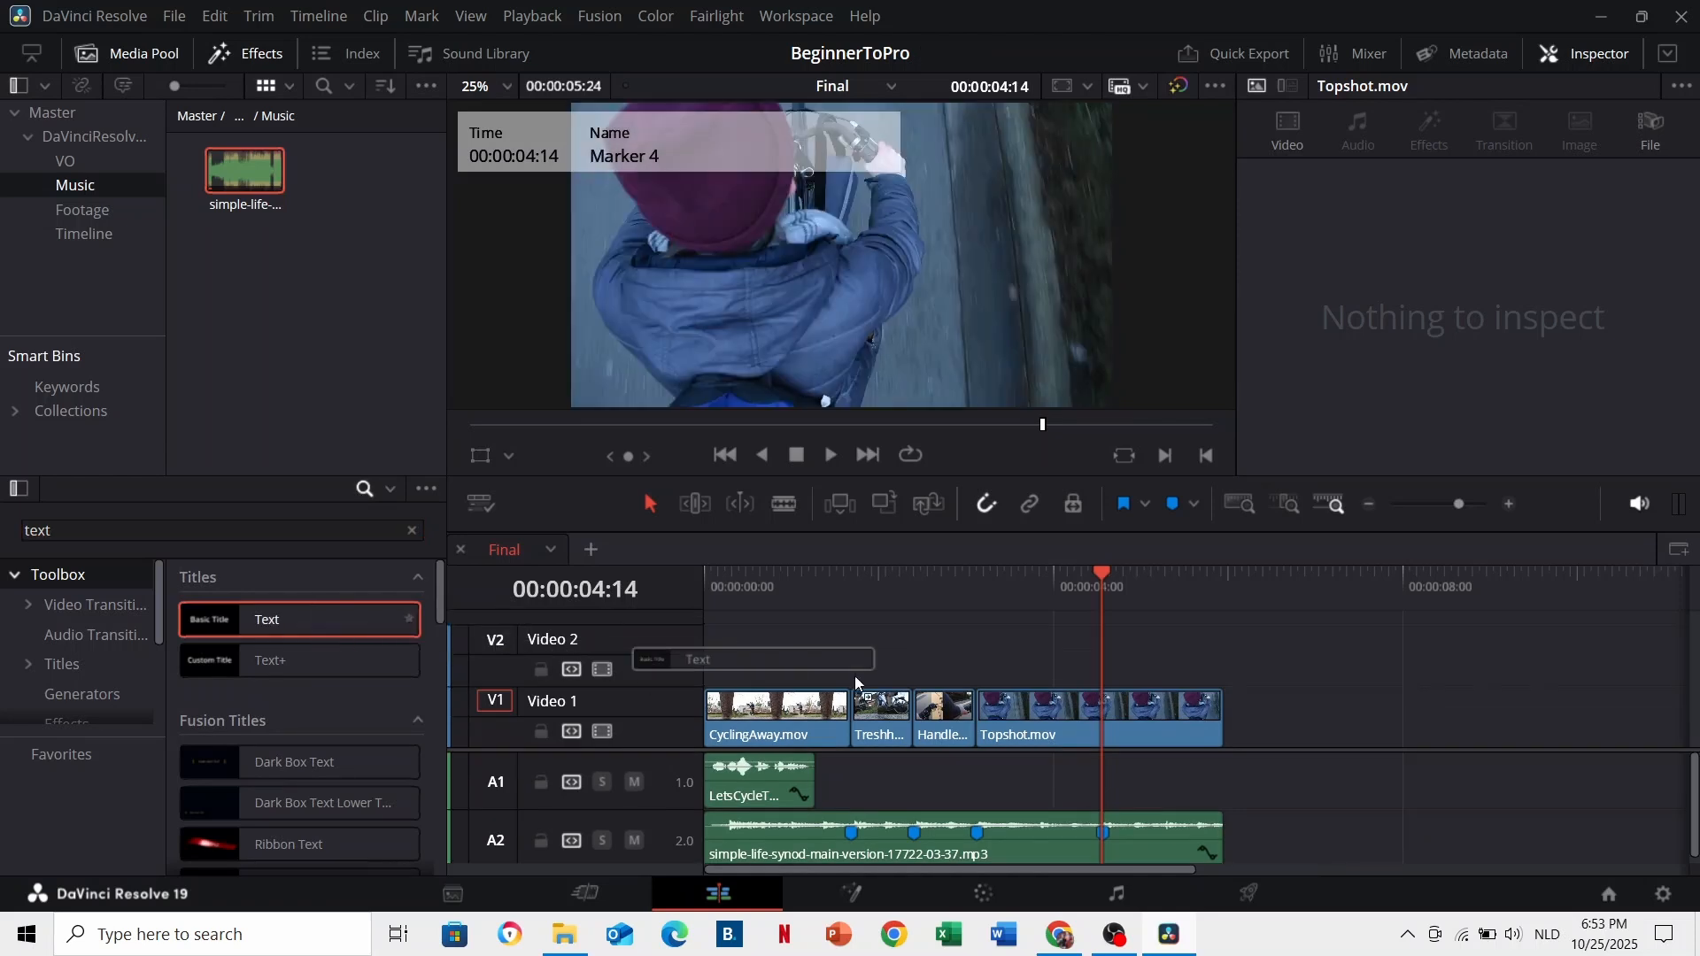
pyautogui.moveTo(1068, 661); pyautogui.dragTo(1194, 661)
pyautogui.click(1223, 599)
pyautogui.moveTo(1530, 654); pyautogui.dragTo(1197, 654)
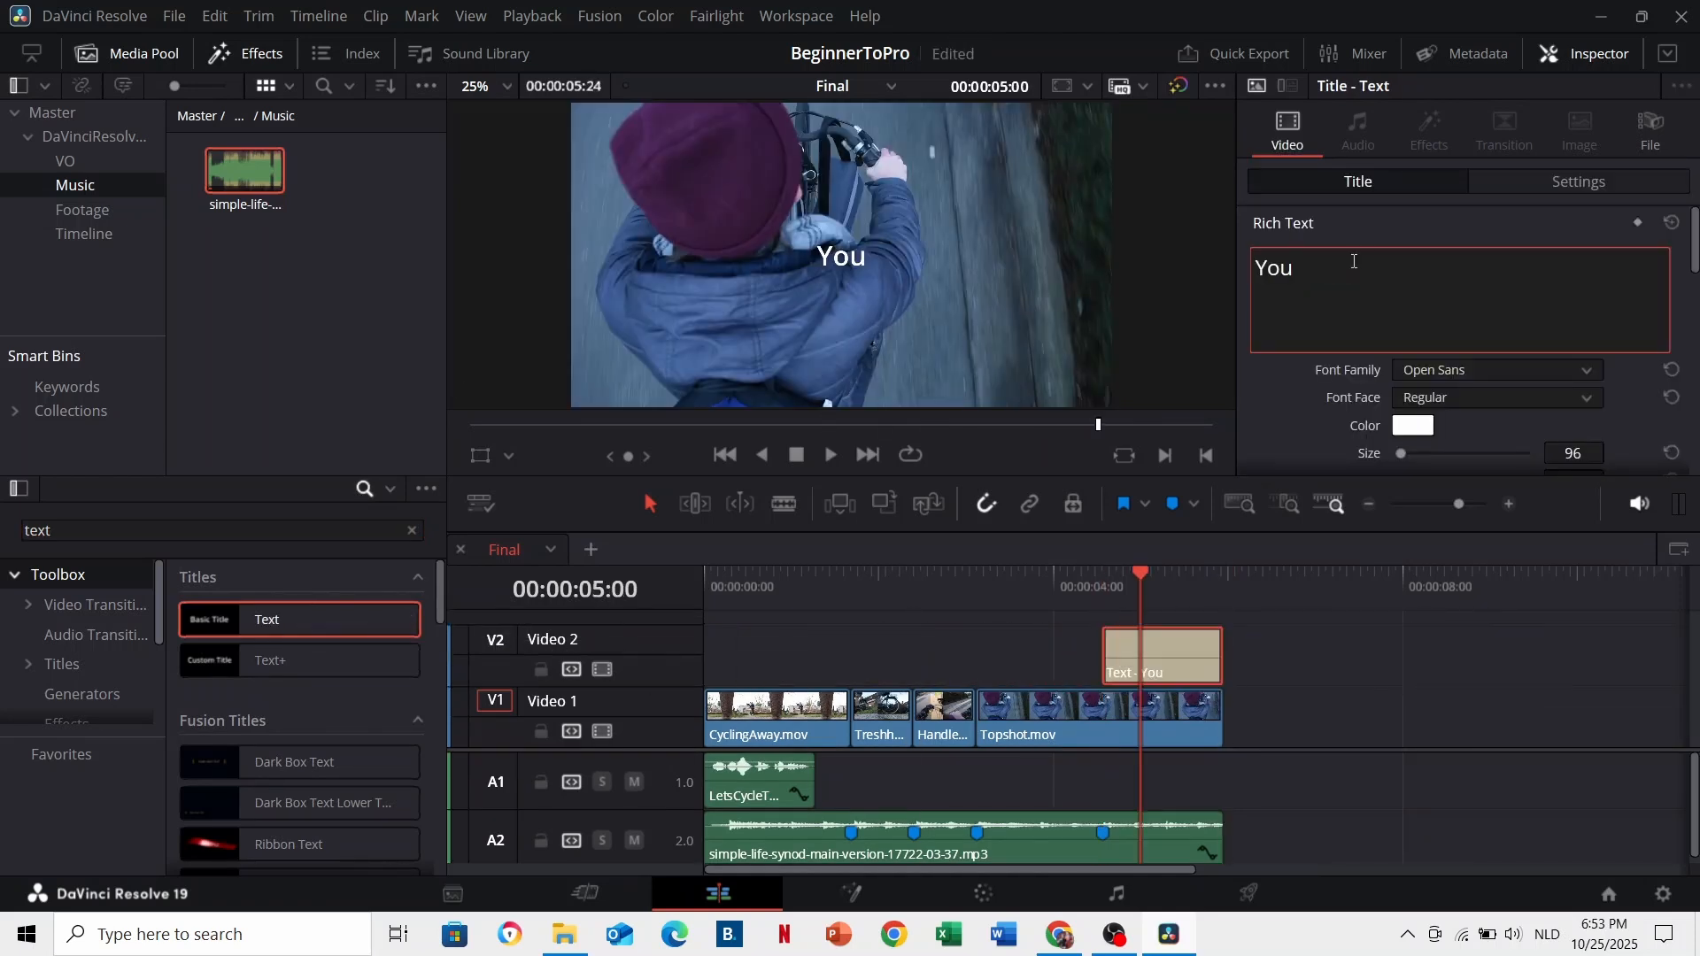
# Step: Complete the title text as "You're a pro now." with a line break after "You're", and left-align it
pyautogui.write("'re a pro now.")
pyautogui.click(1320, 269)
pyautogui.press('Return')
pyautogui.scroll(-3, 1495, 222)
pyautogui.scroll(-1, 1420, 339)
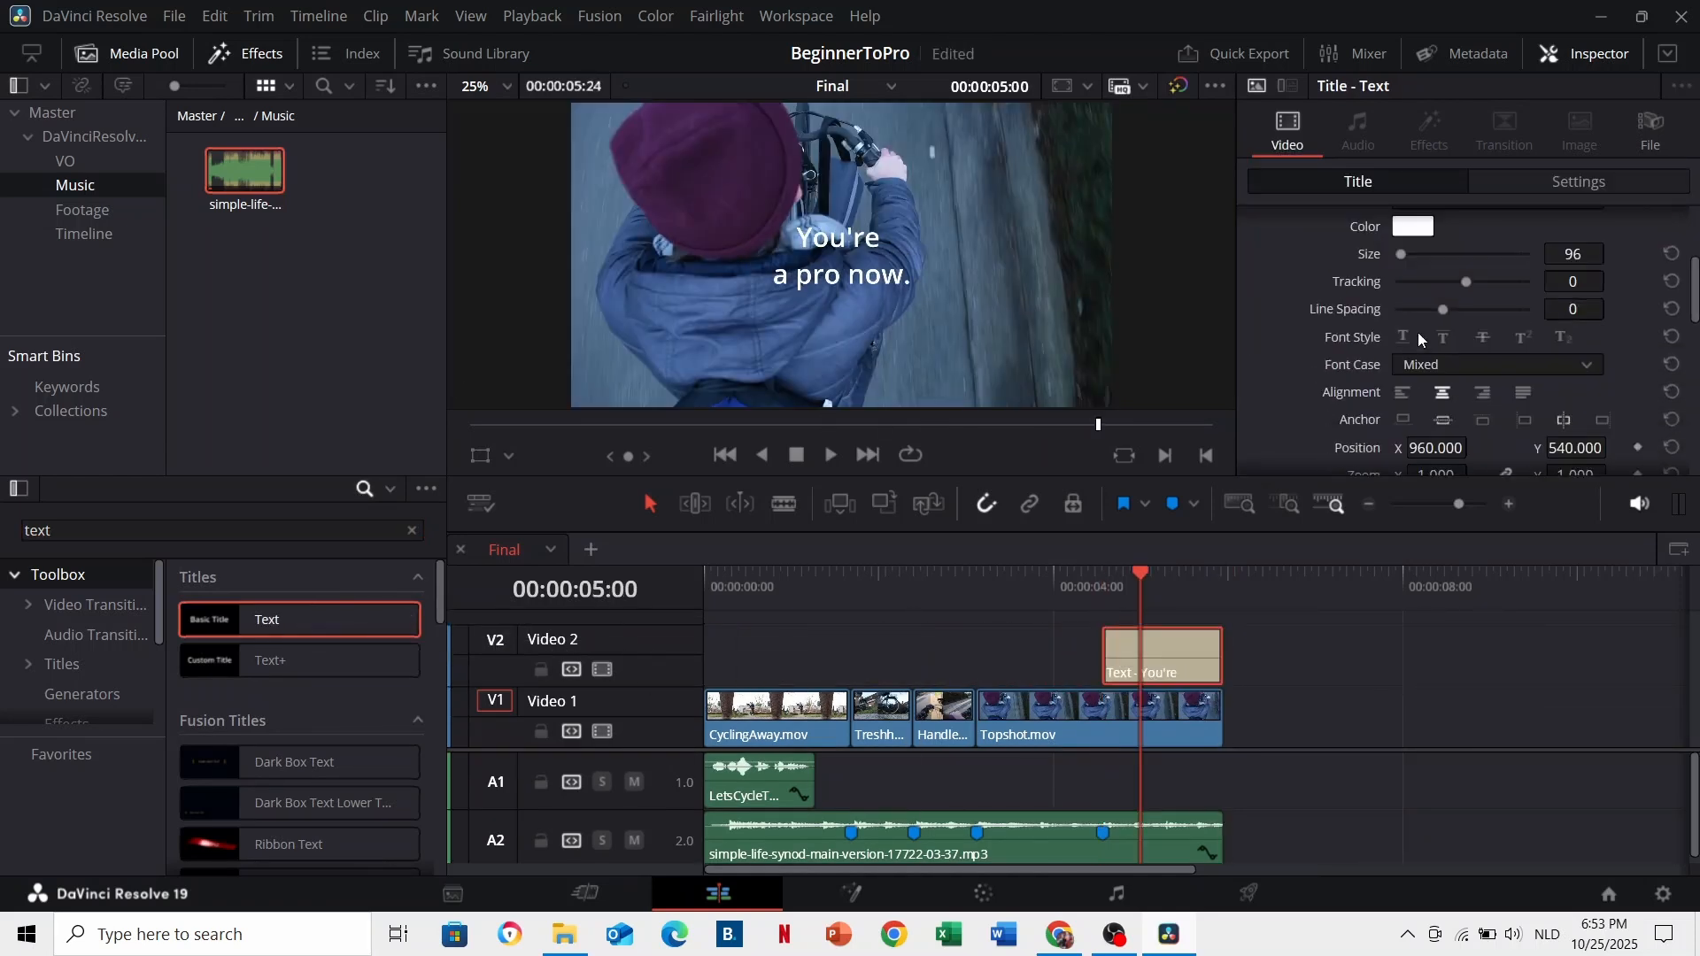
pyautogui.click(1408, 393)
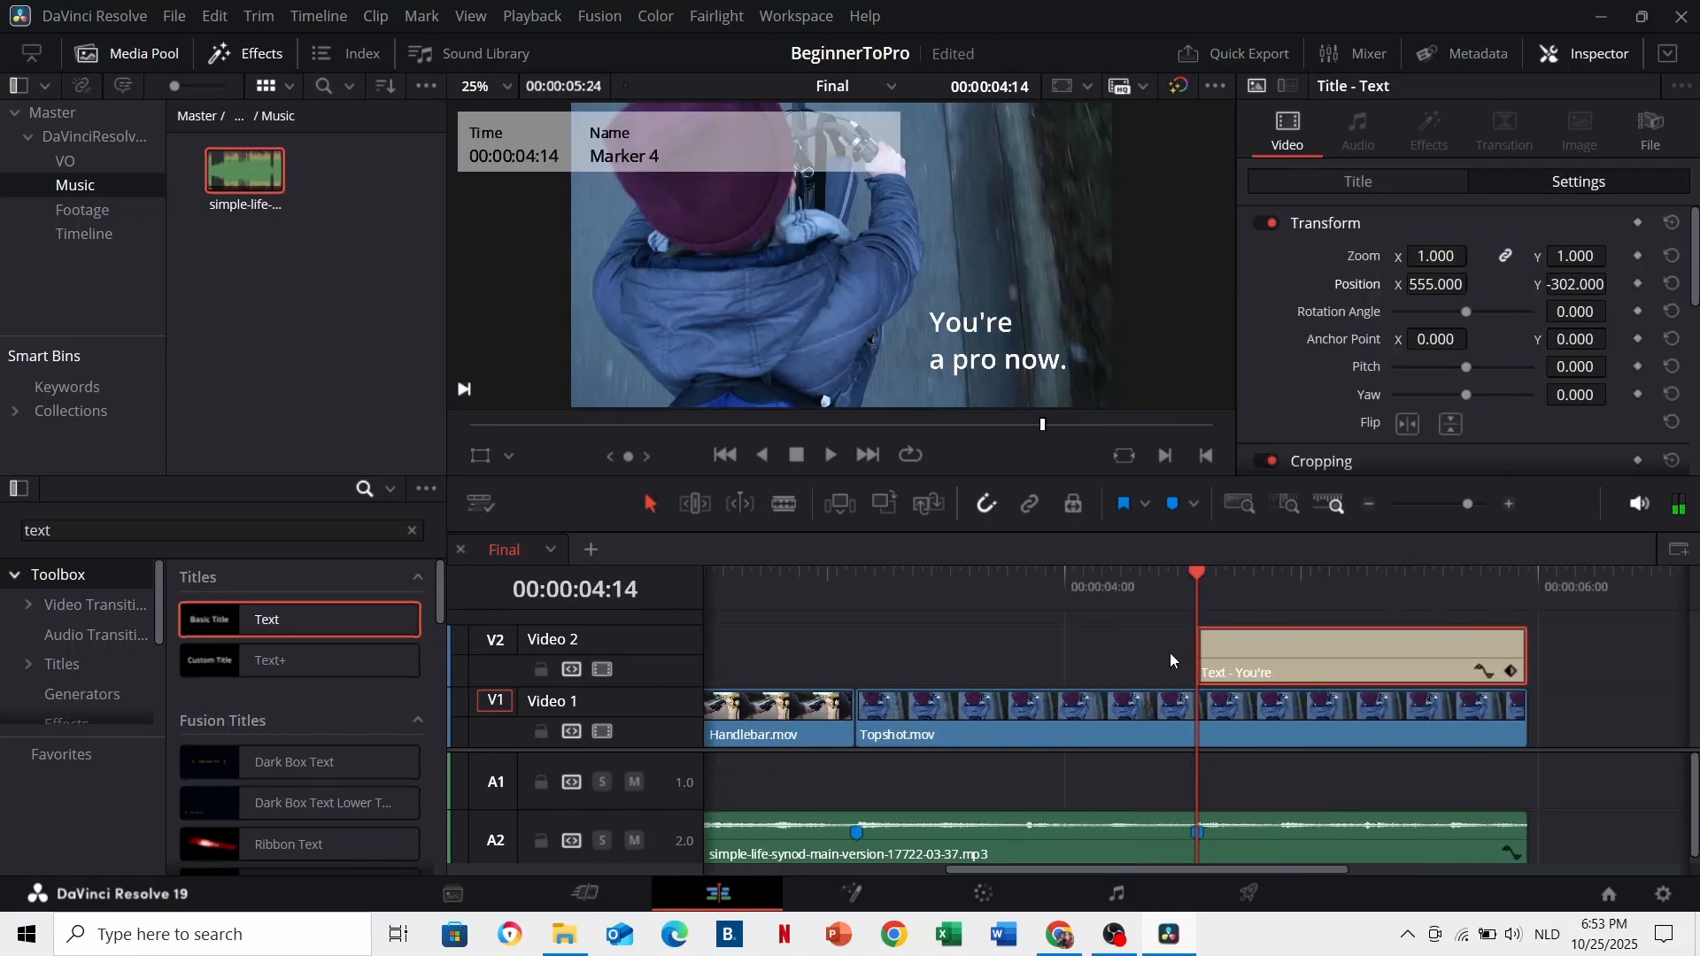
# Step: Add a fade-in to the title and extend its start to just before the fourth marker, checking it with playback
pyautogui.scroll(1, 1221, 666)
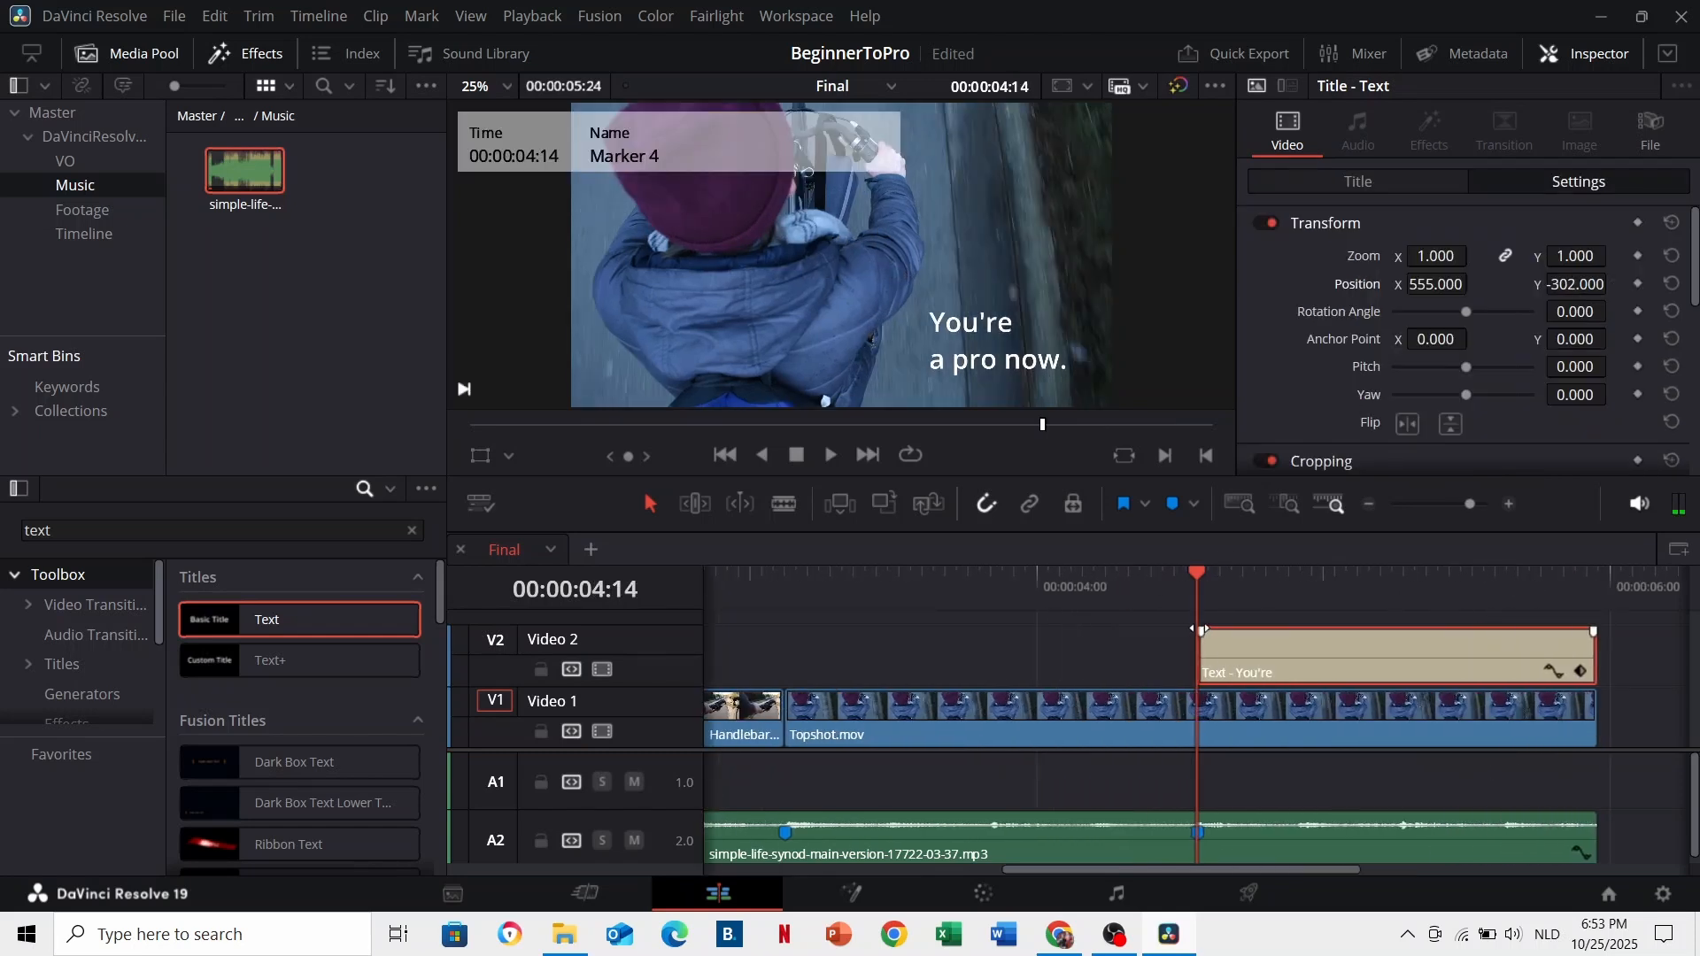
pyautogui.moveTo(1202, 630); pyautogui.dragTo(1267, 631)
pyautogui.moveTo(1594, 632)
pyautogui.mouseDown()
pyautogui.moveTo(1513, 622)
pyautogui.moveTo(1614, 621)
pyautogui.mouseUp()
pyautogui.moveTo(1201, 633); pyautogui.dragTo(1132, 633)
pyautogui.click(1039, 586)
pyautogui.press('space')
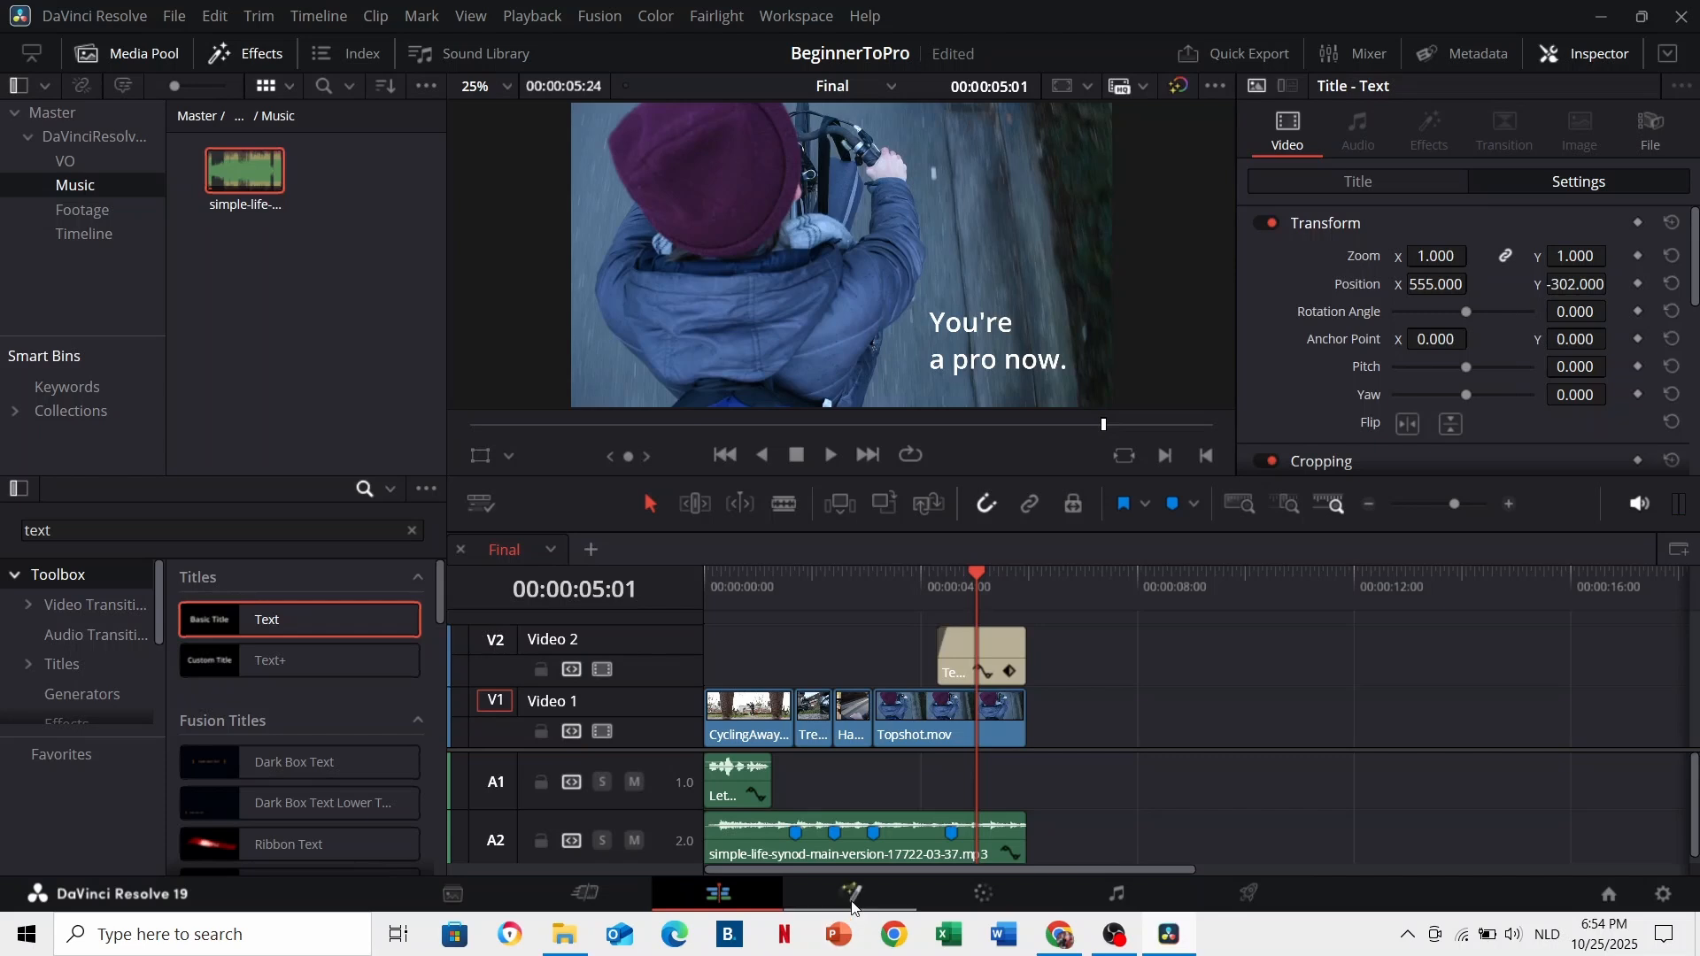
# Step: Add a Text+ title on Video 1 in the empty space after Topshot and set its text to "You're a pro now."
pyautogui.click(869, 903)
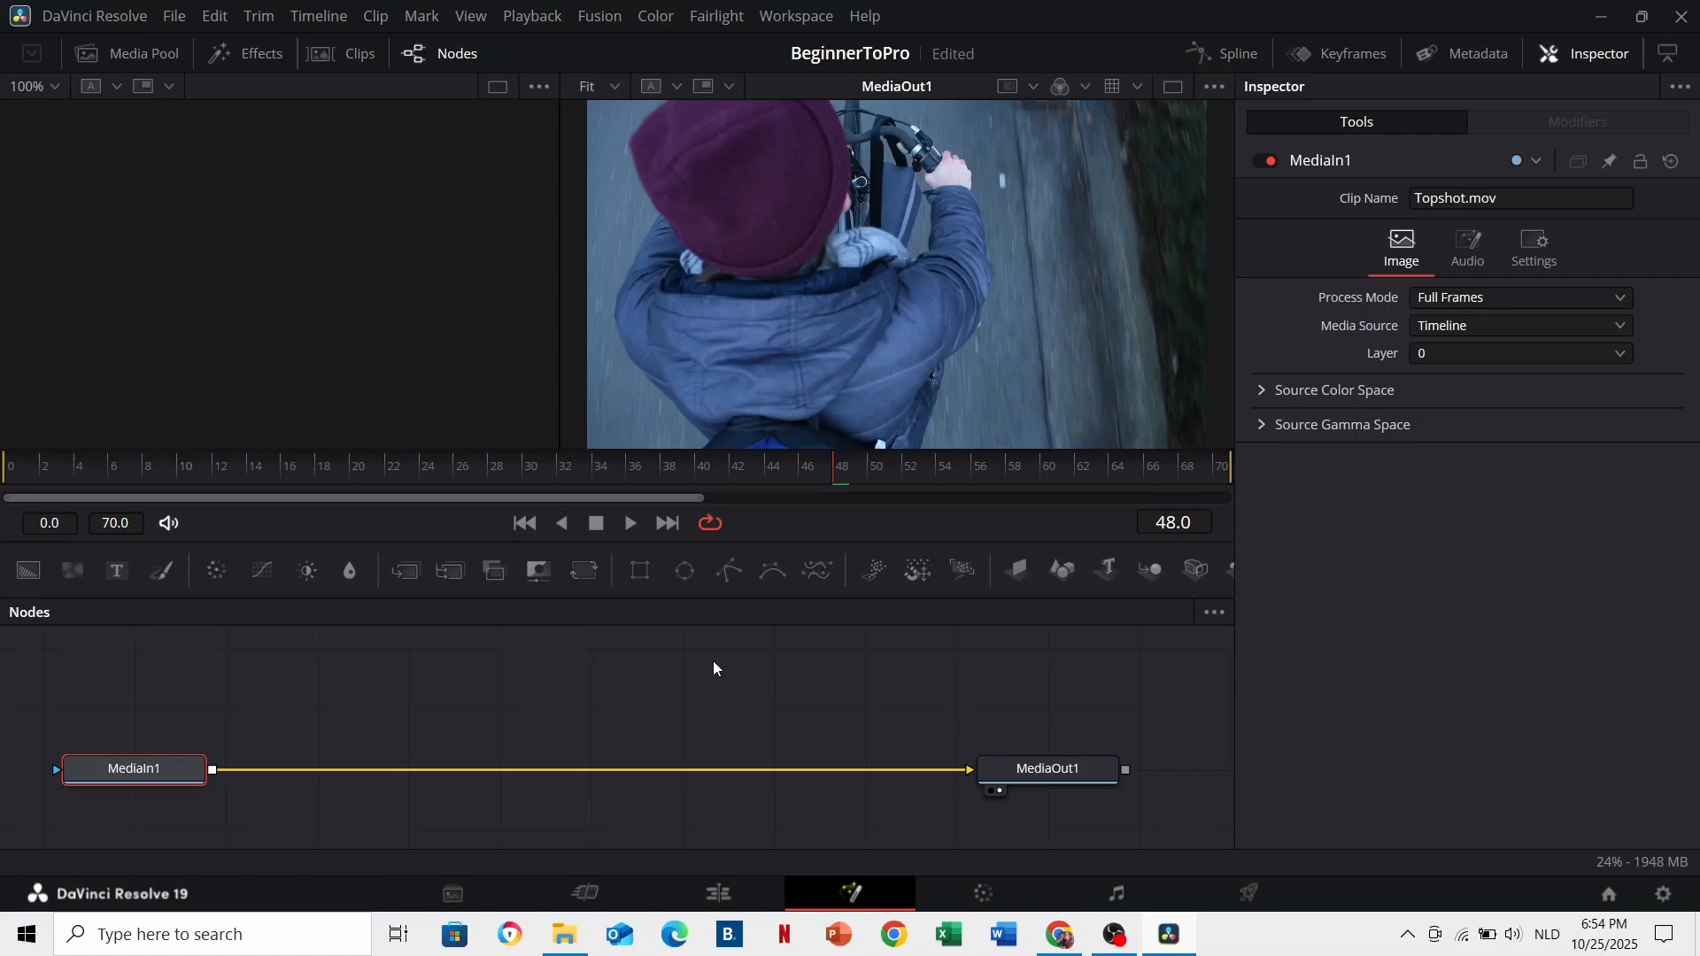
pyautogui.click(718, 893)
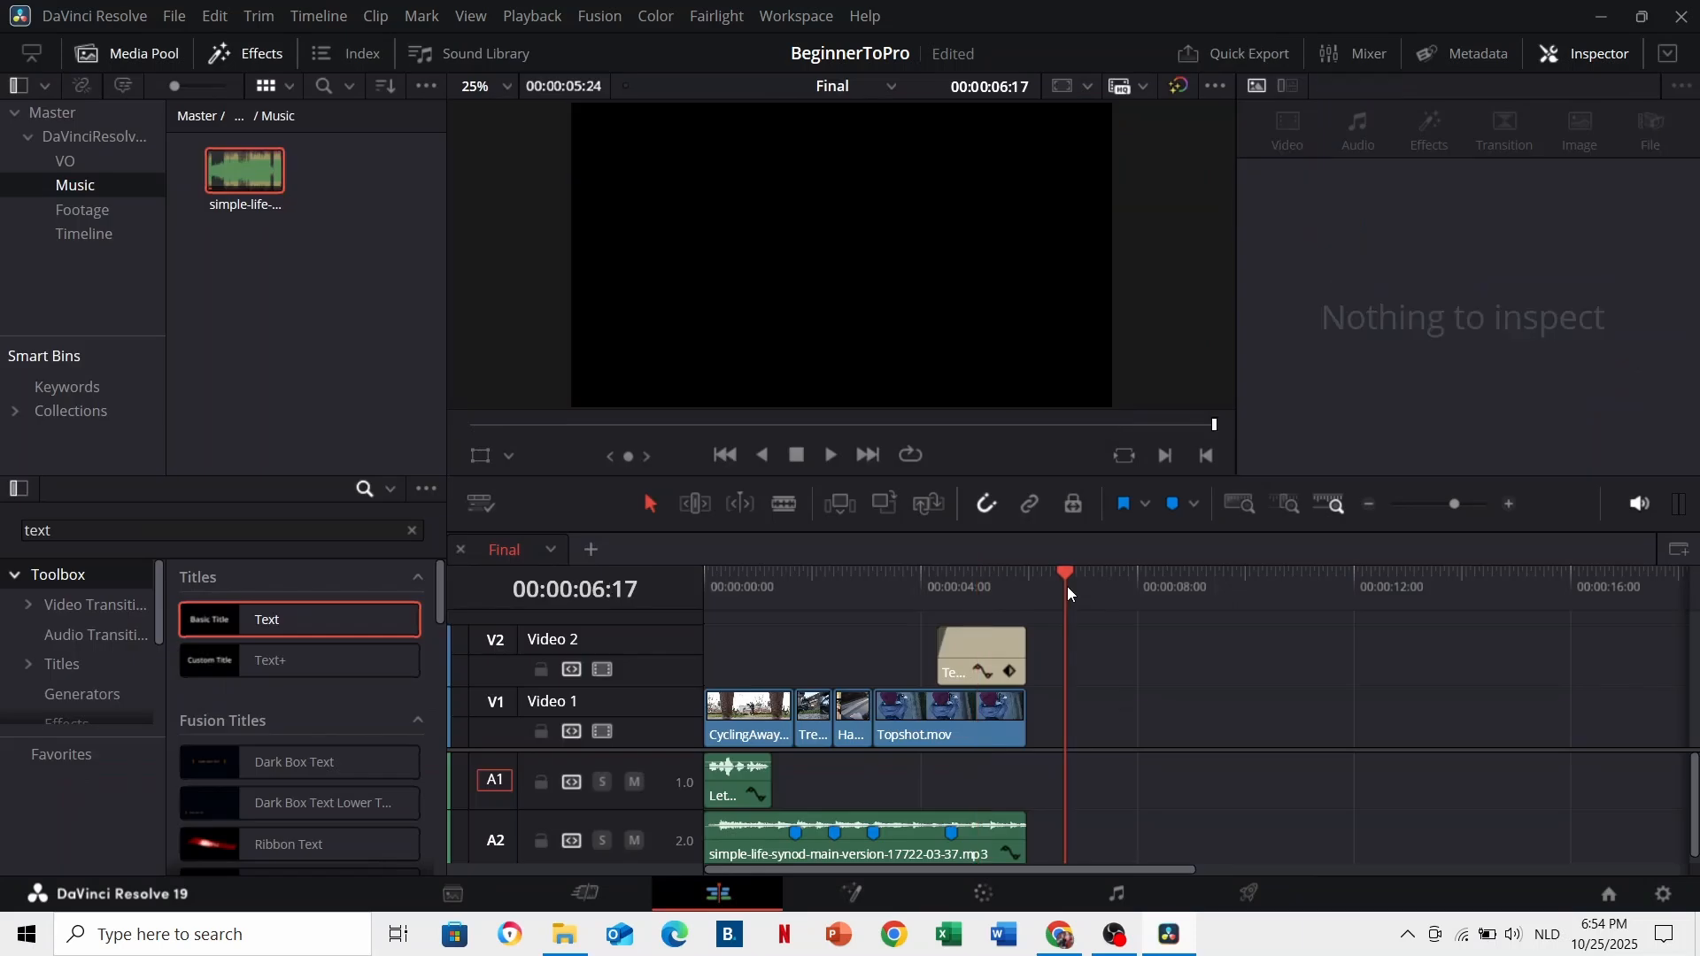
pyautogui.moveTo(292, 662); pyautogui.dragTo(1118, 721)
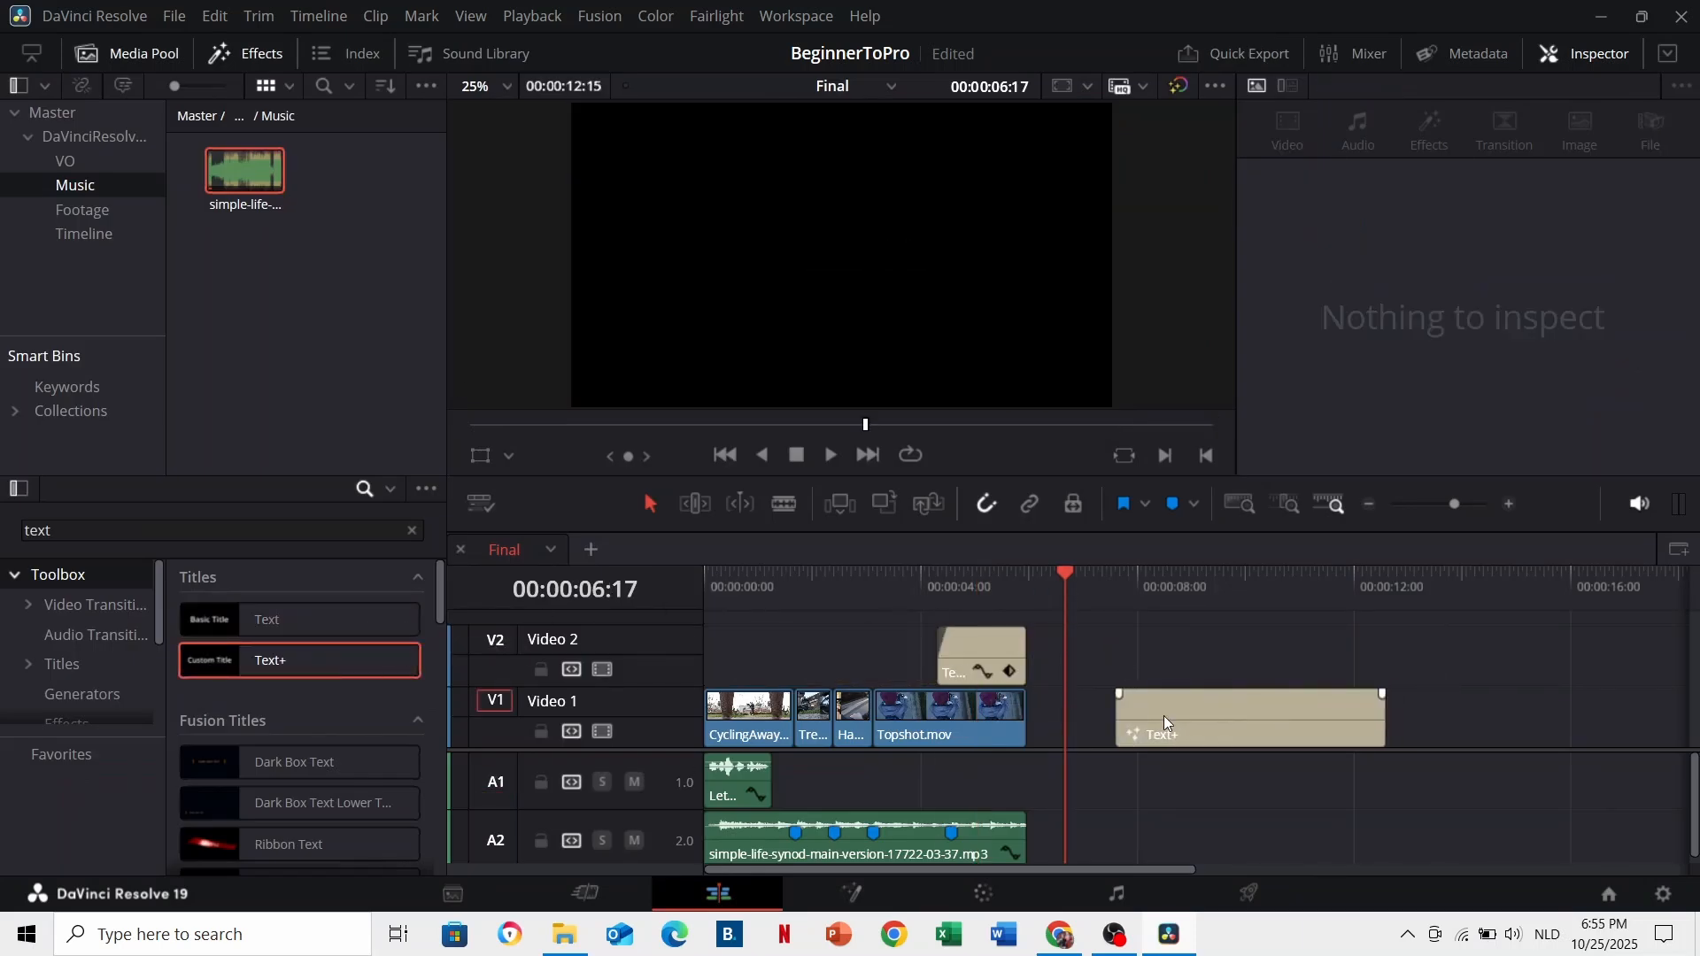
pyautogui.click(1114, 578)
pyautogui.click(1358, 181)
pyautogui.click(1344, 356)
pyautogui.hotkey('ctrl', 'a')
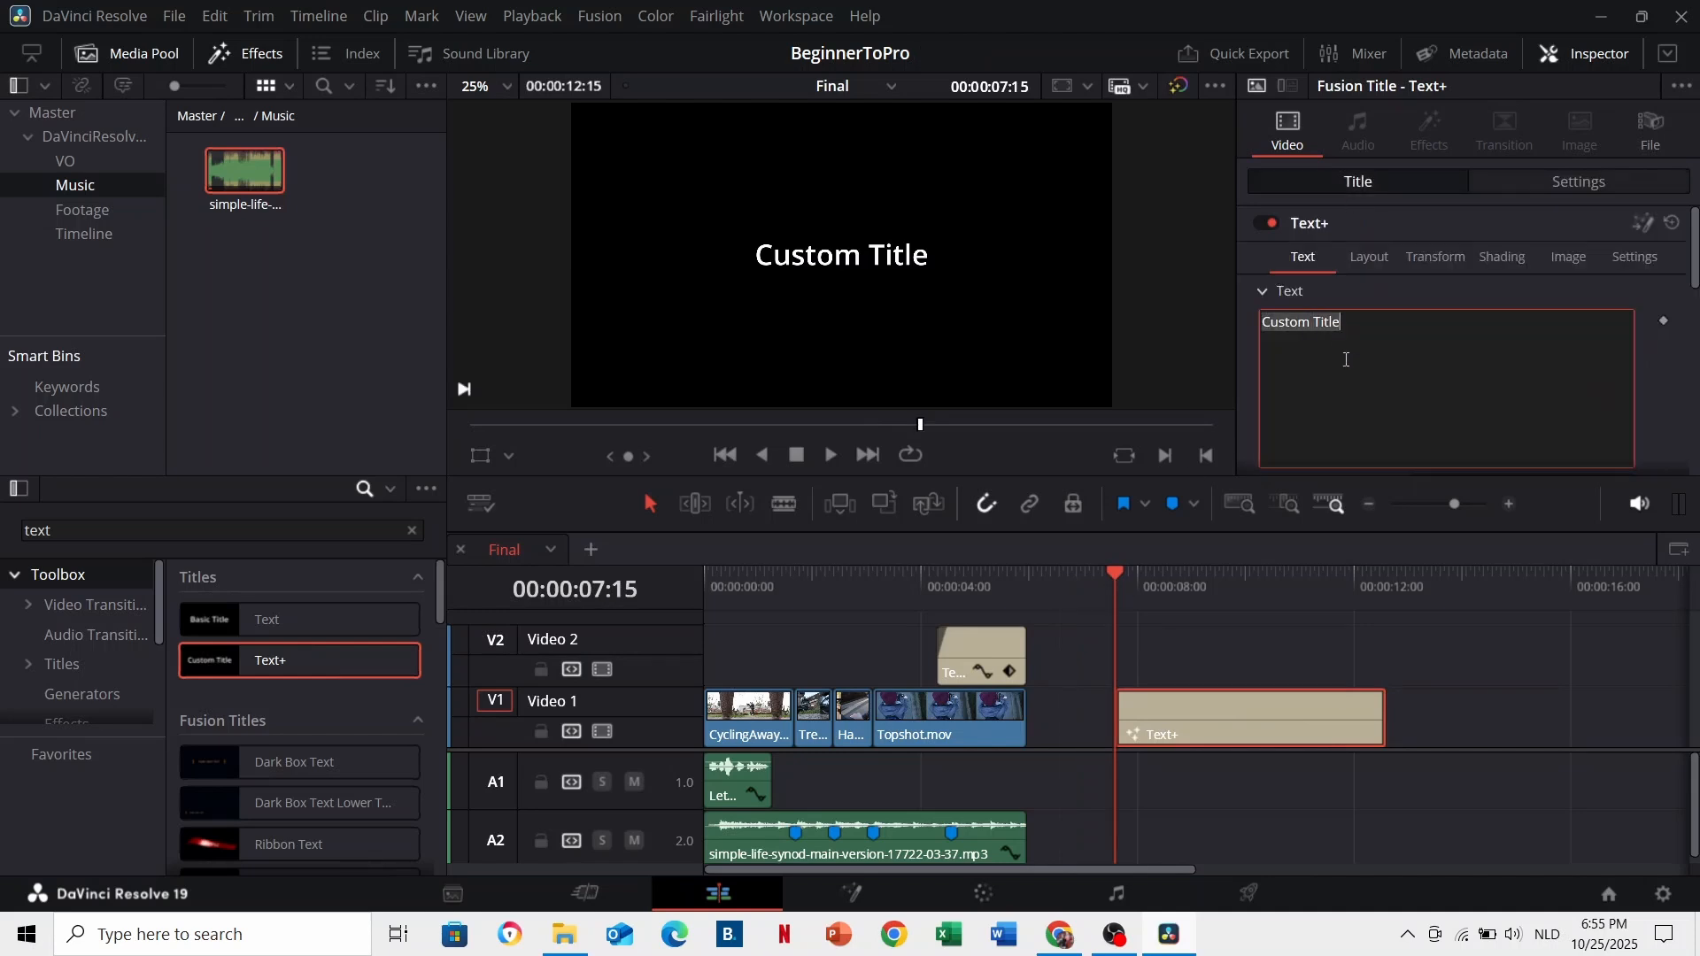
pyautogui.write("You're a pro now.")
# Step: Replace the basic title above Topshot with the Text+ title and open it on the Fusion page with the clip thumbnails shown
pyautogui.moveTo(981, 648); pyautogui.dragTo(1249, 650)
pyautogui.moveTo(1138, 714); pyautogui.dragTo(944, 657)
pyautogui.click(1026, 577)
pyautogui.click(871, 901)
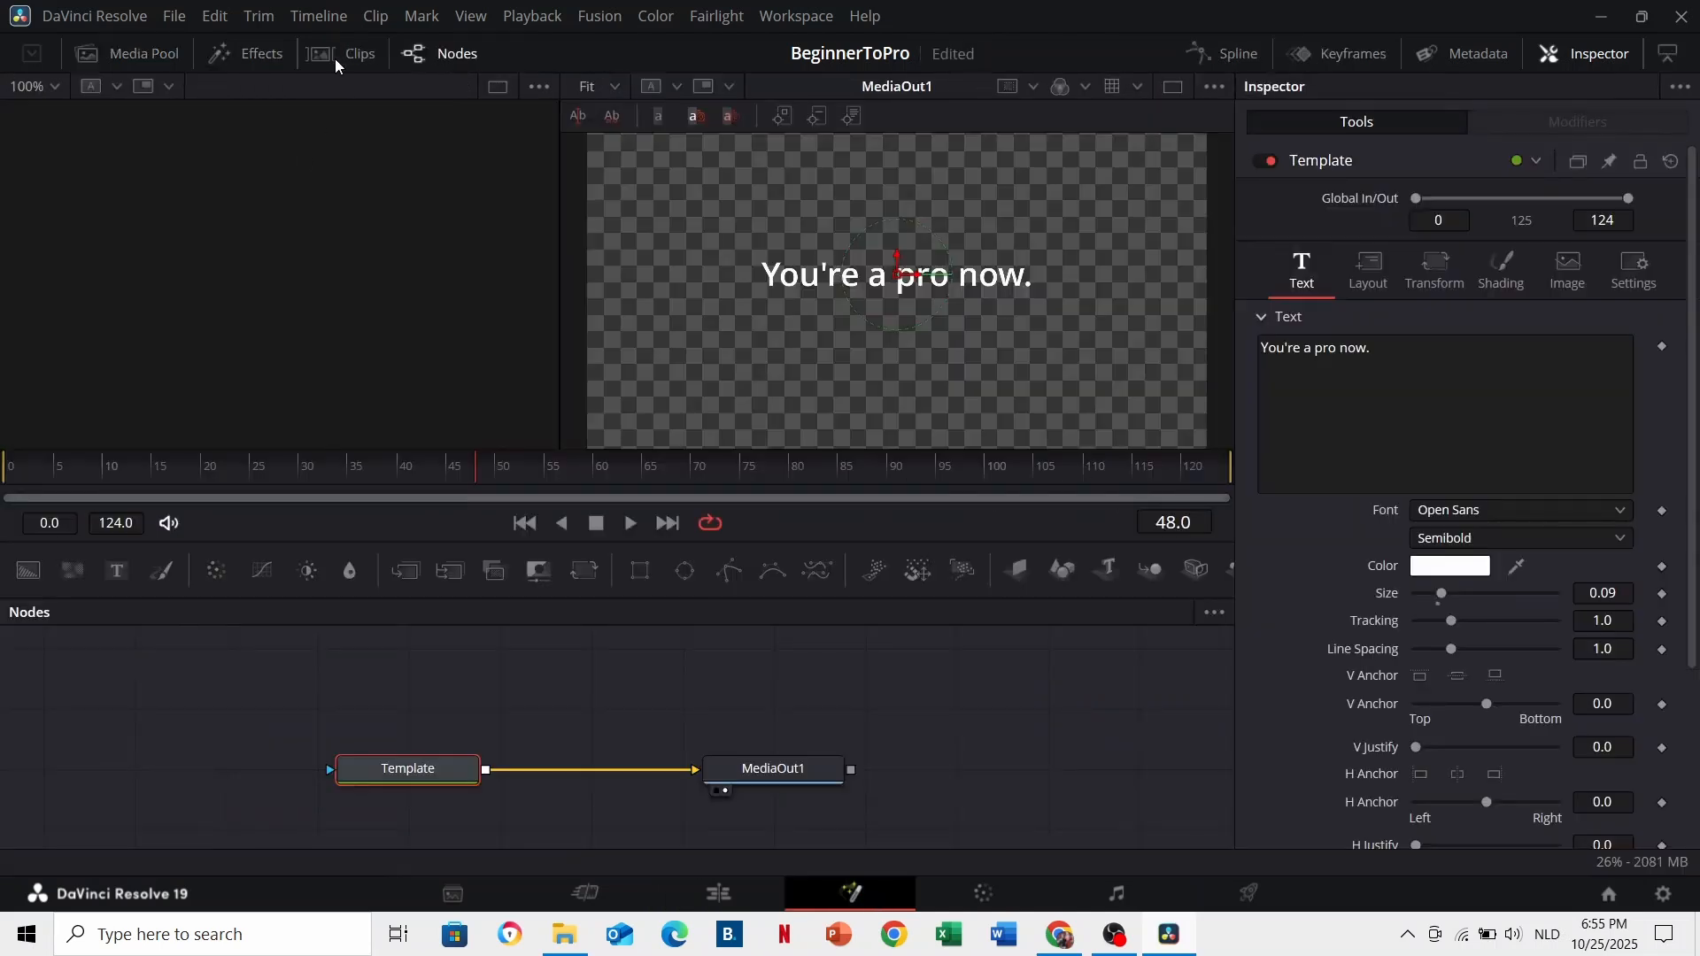
pyautogui.click(339, 52)
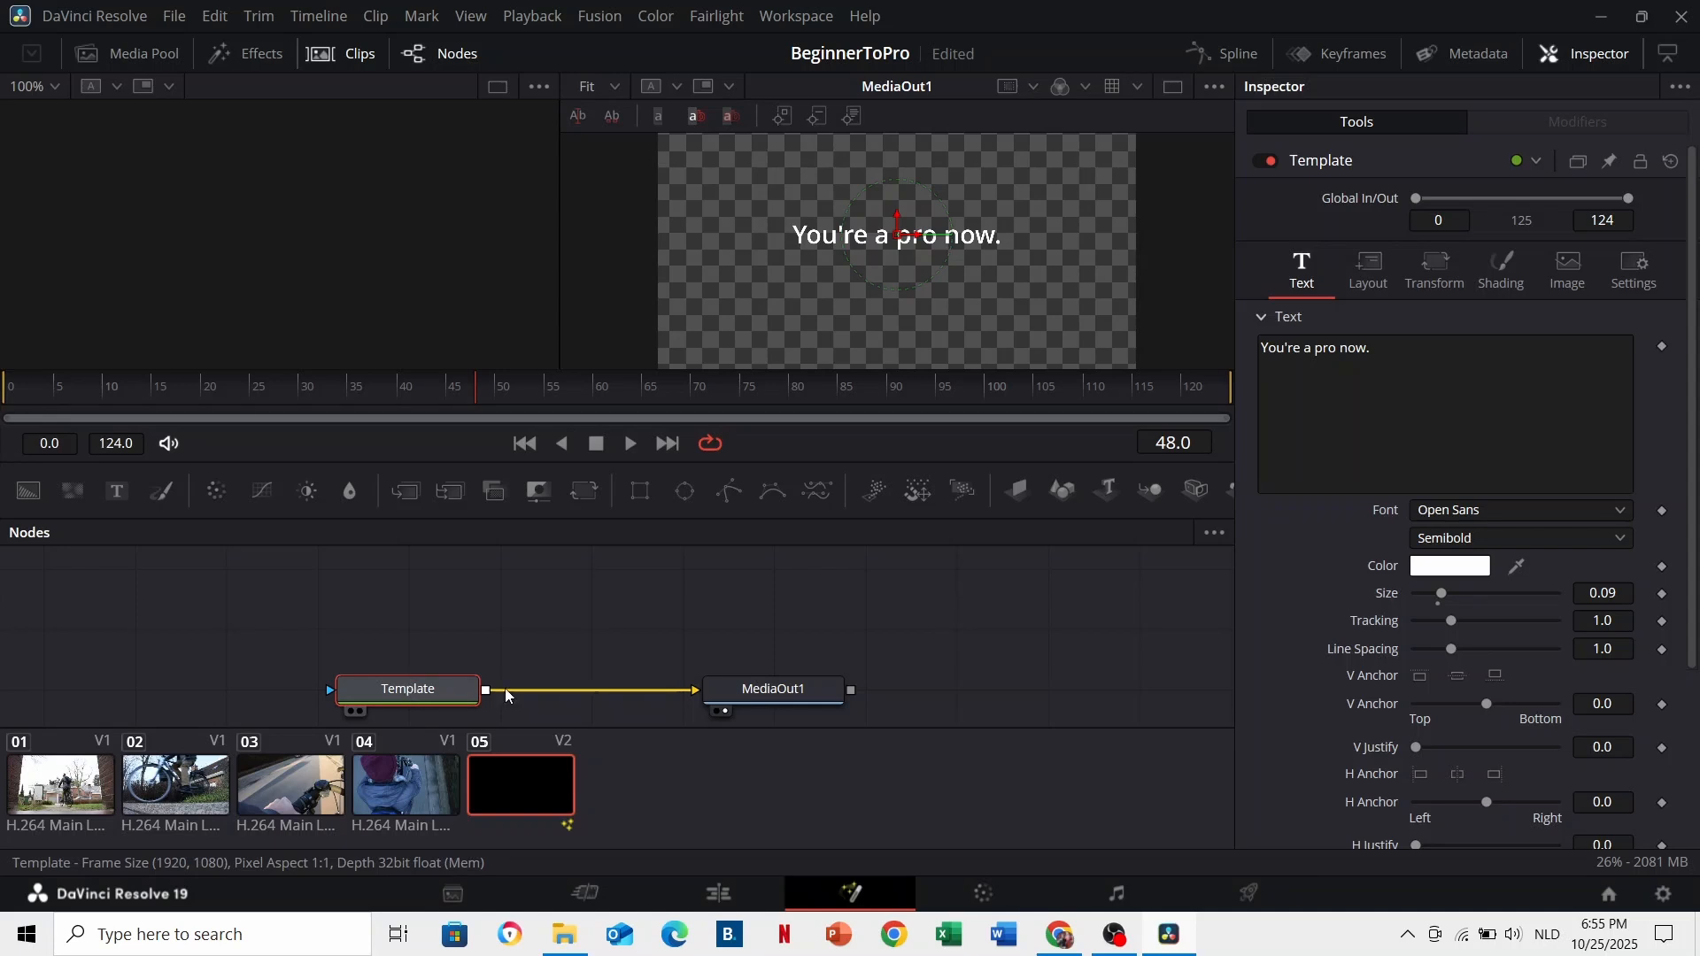
# Step: Keyframe the Text+ size from 0.09 at frame 0 to about 0.1356 at frame 45 and play the animation
pyautogui.click(91, 391)
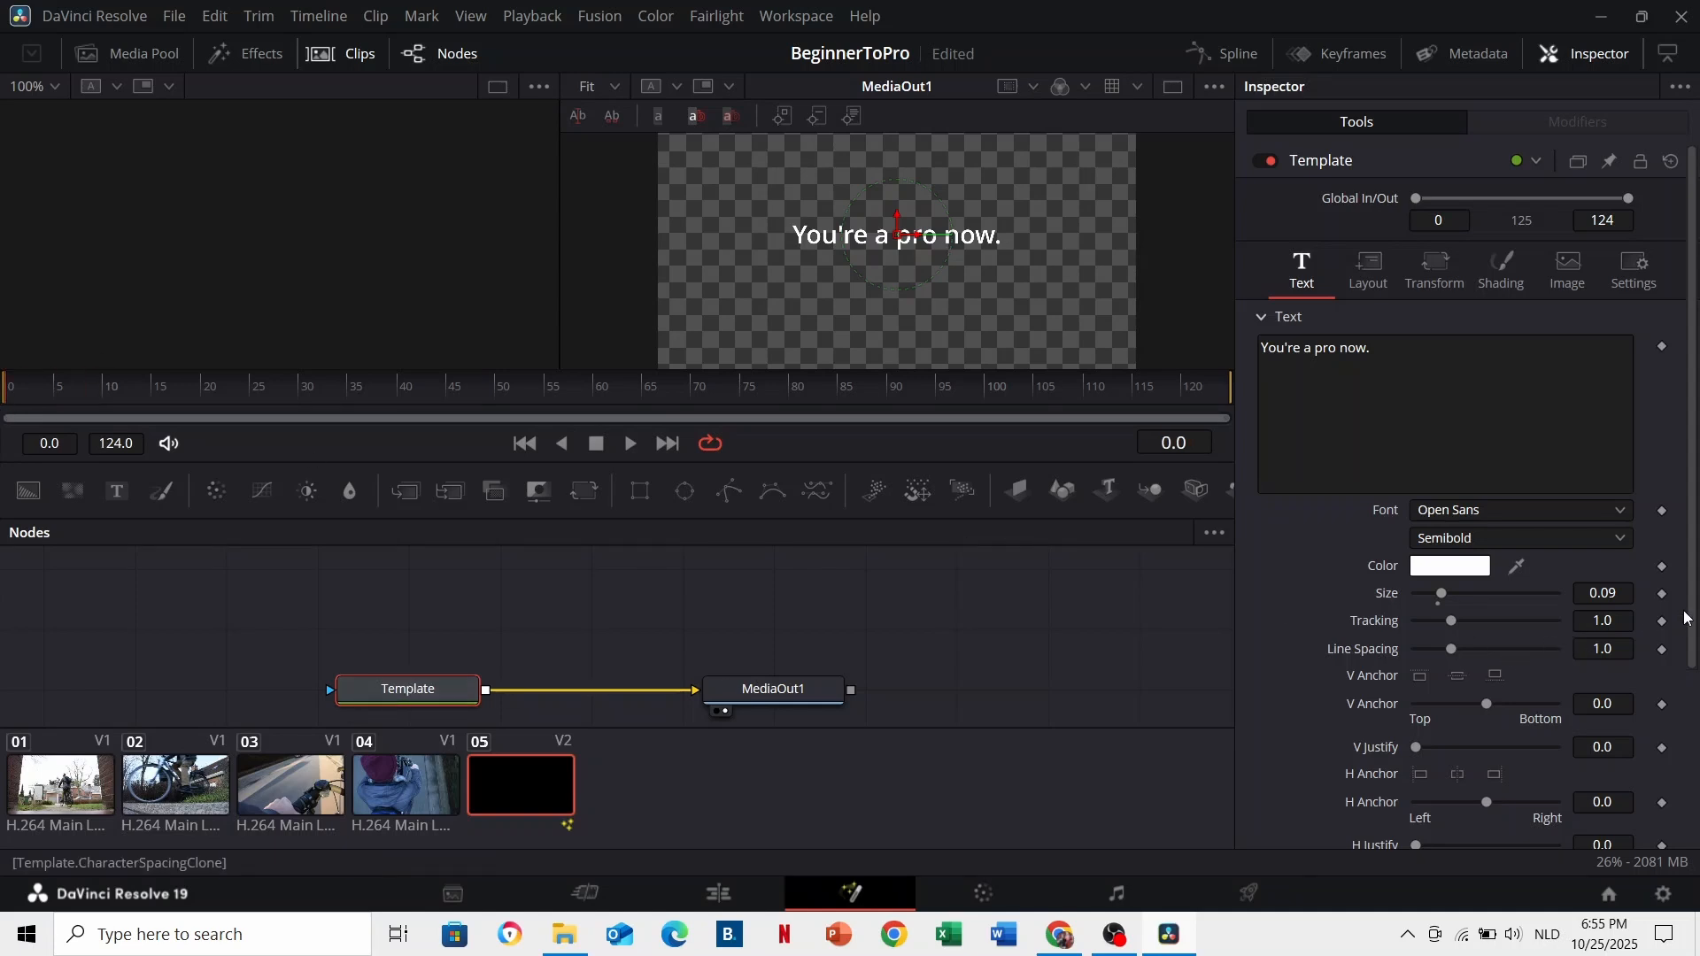
pyautogui.click(1662, 596)
pyautogui.moveTo(438, 391); pyautogui.dragTo(447, 392)
pyautogui.moveTo(1576, 594); pyautogui.dragTo(1584, 595)
pyautogui.click(14, 396)
pyautogui.press('space')
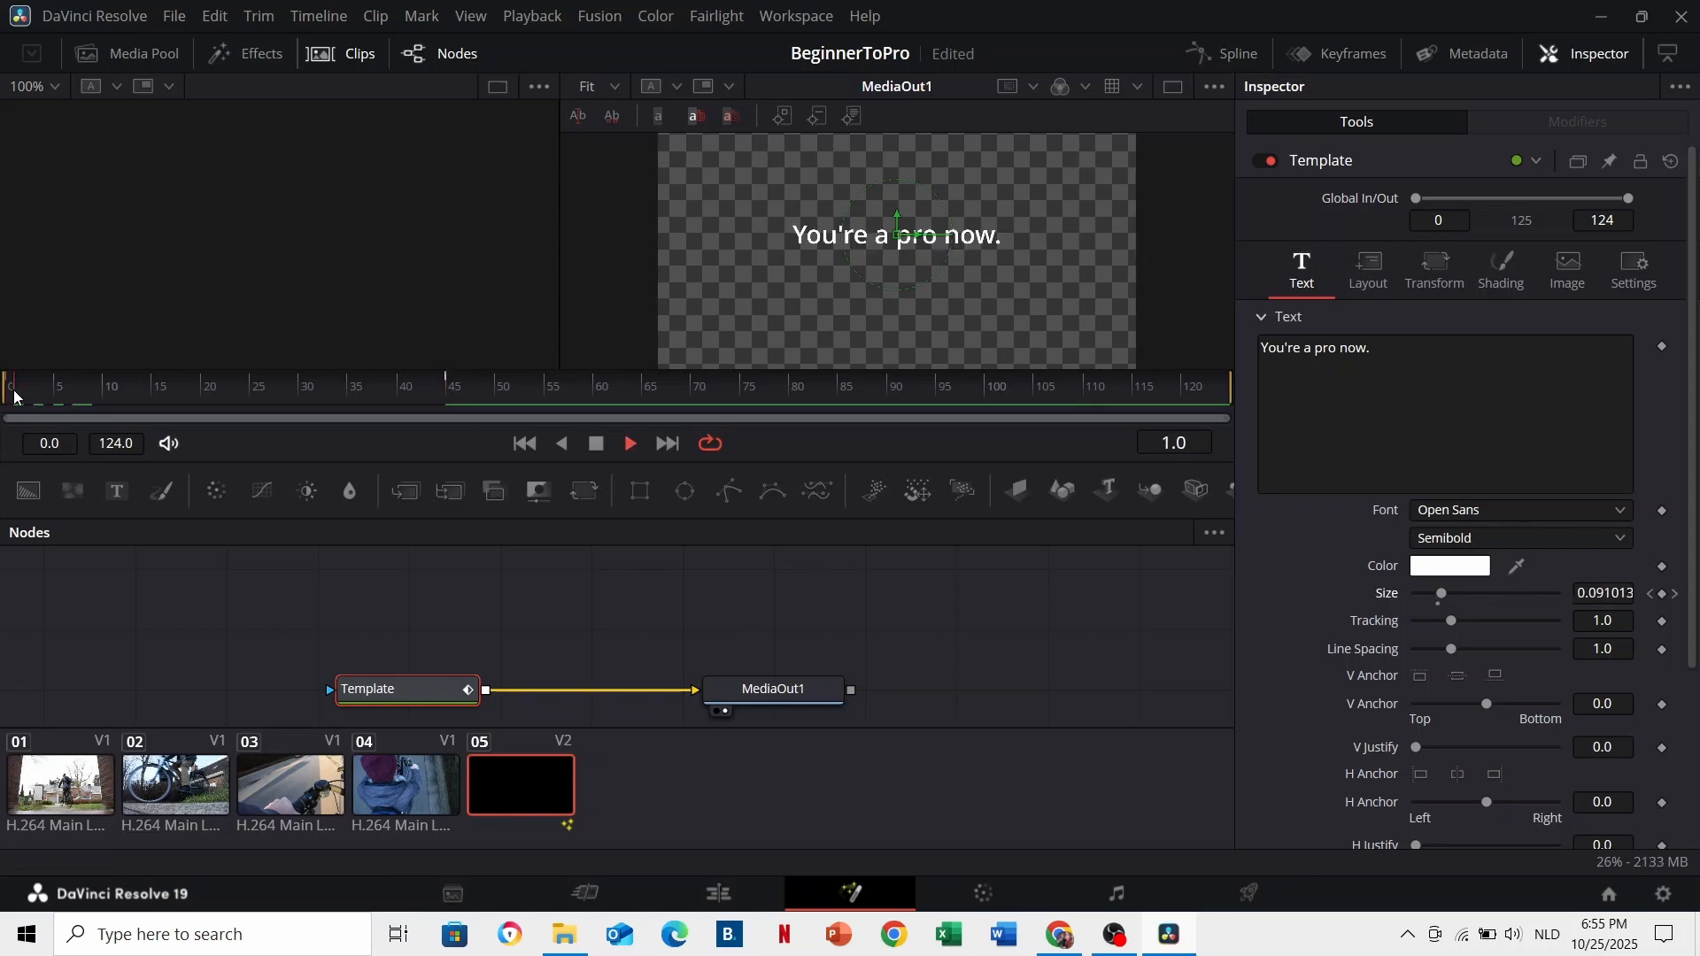
pyautogui.press('space')
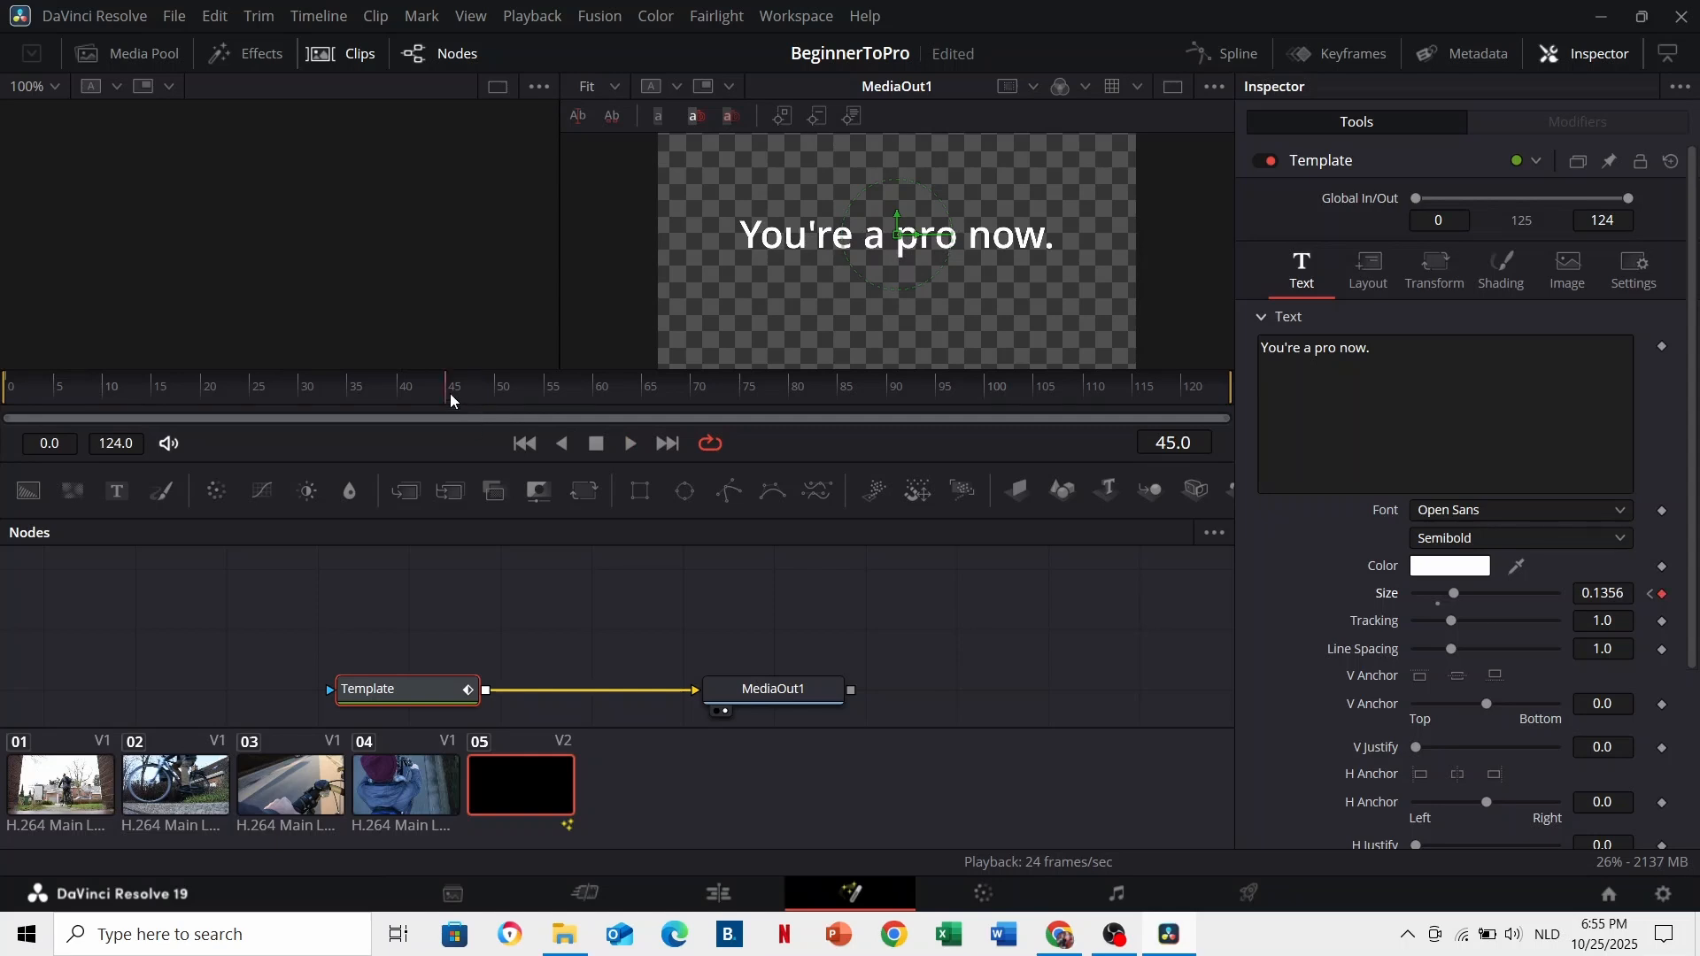
# Step: Display the Text+ Size curve in the Spline editor and smooth both of its keyframes, checking the motion with playback
pyautogui.click(1226, 53)
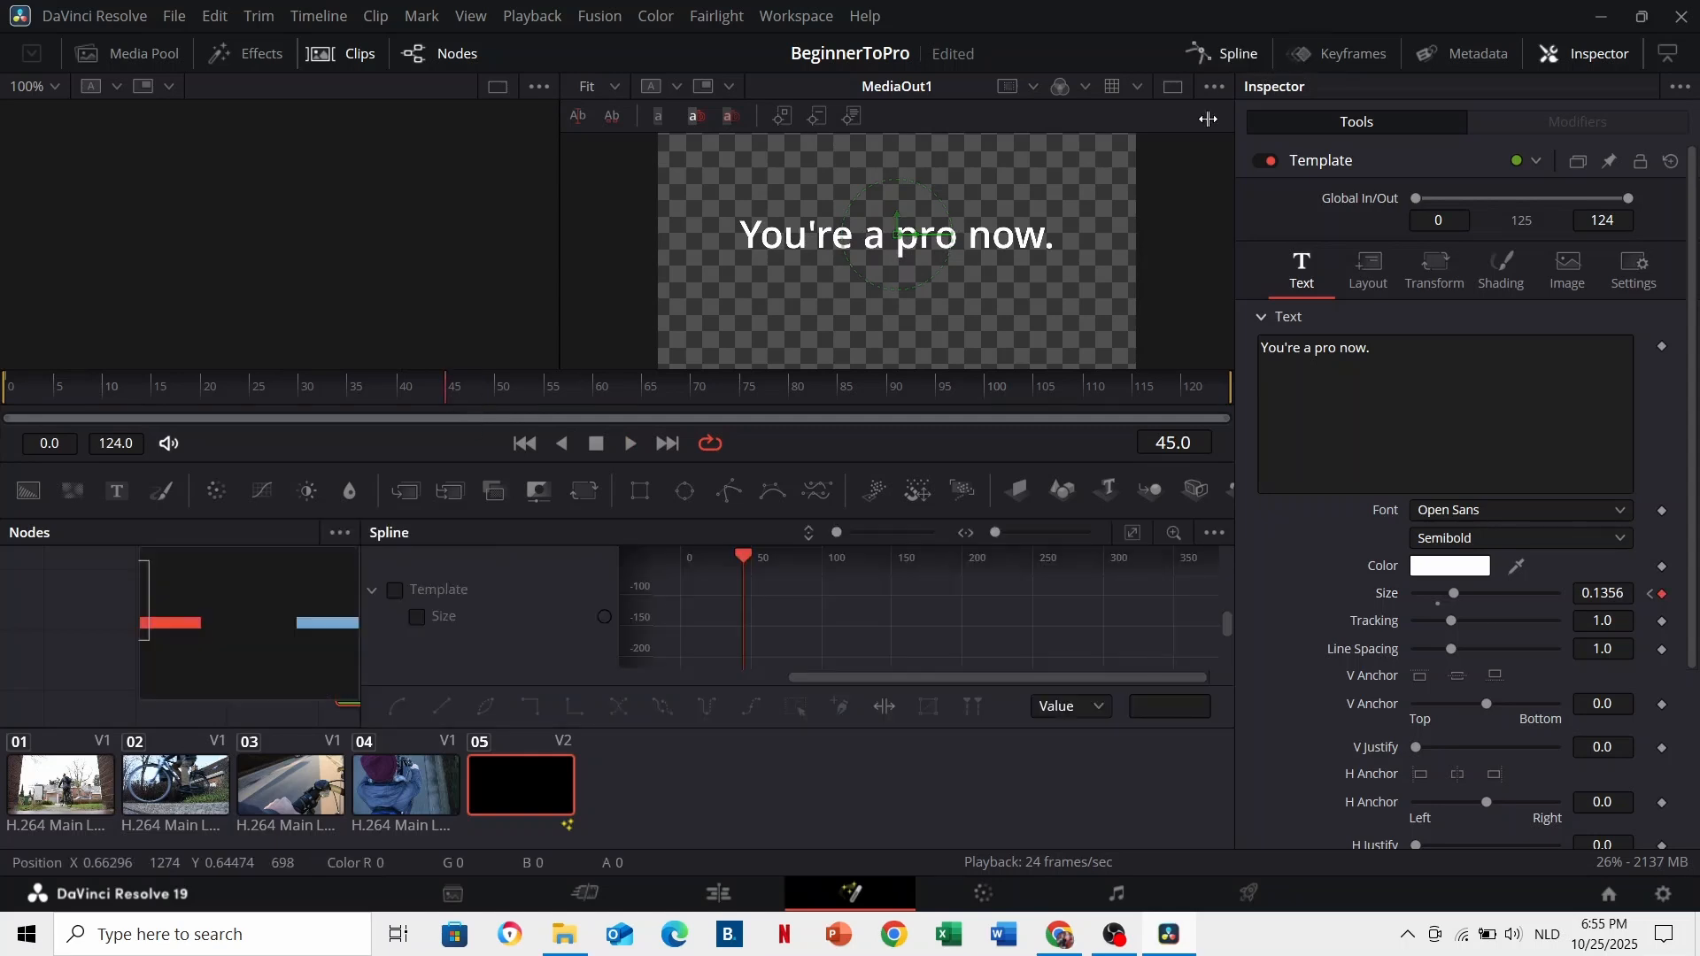
pyautogui.click(418, 618)
pyautogui.moveTo(58, 391); pyautogui.dragTo(3, 390)
pyautogui.press('space')
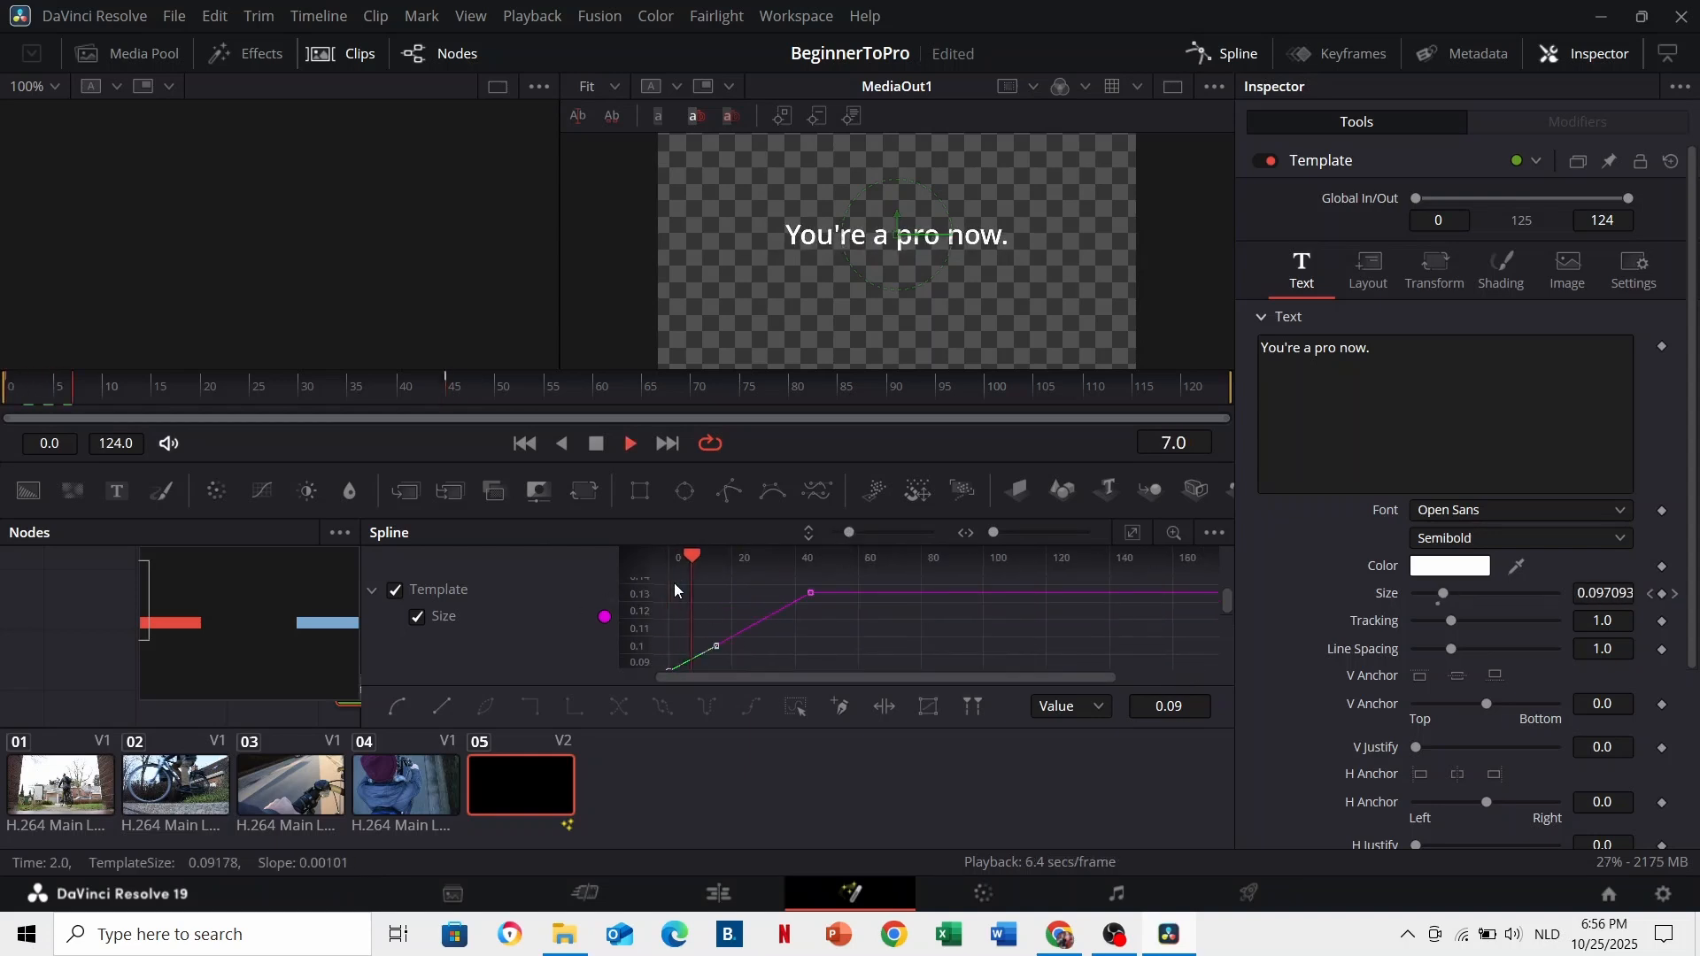
pyautogui.press('space')
pyautogui.scroll(-1, 962, 667)
pyautogui.moveTo(953, 656); pyautogui.dragTo(641, 517)
pyautogui.press('s')
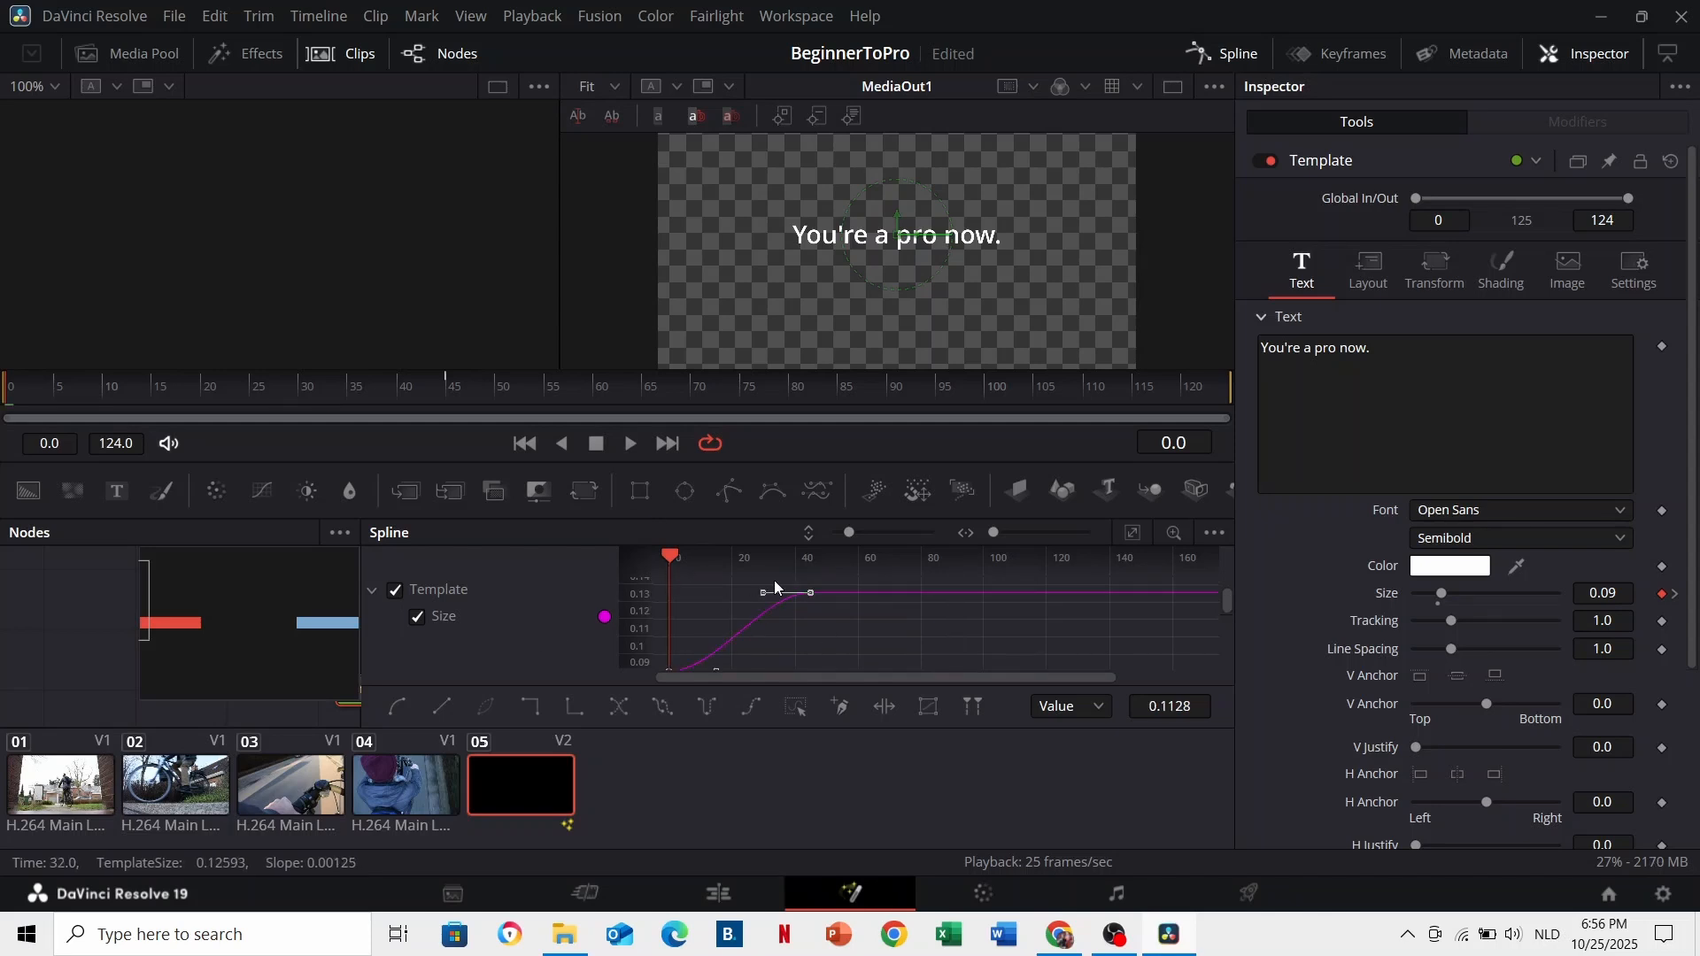
pyautogui.press('space')
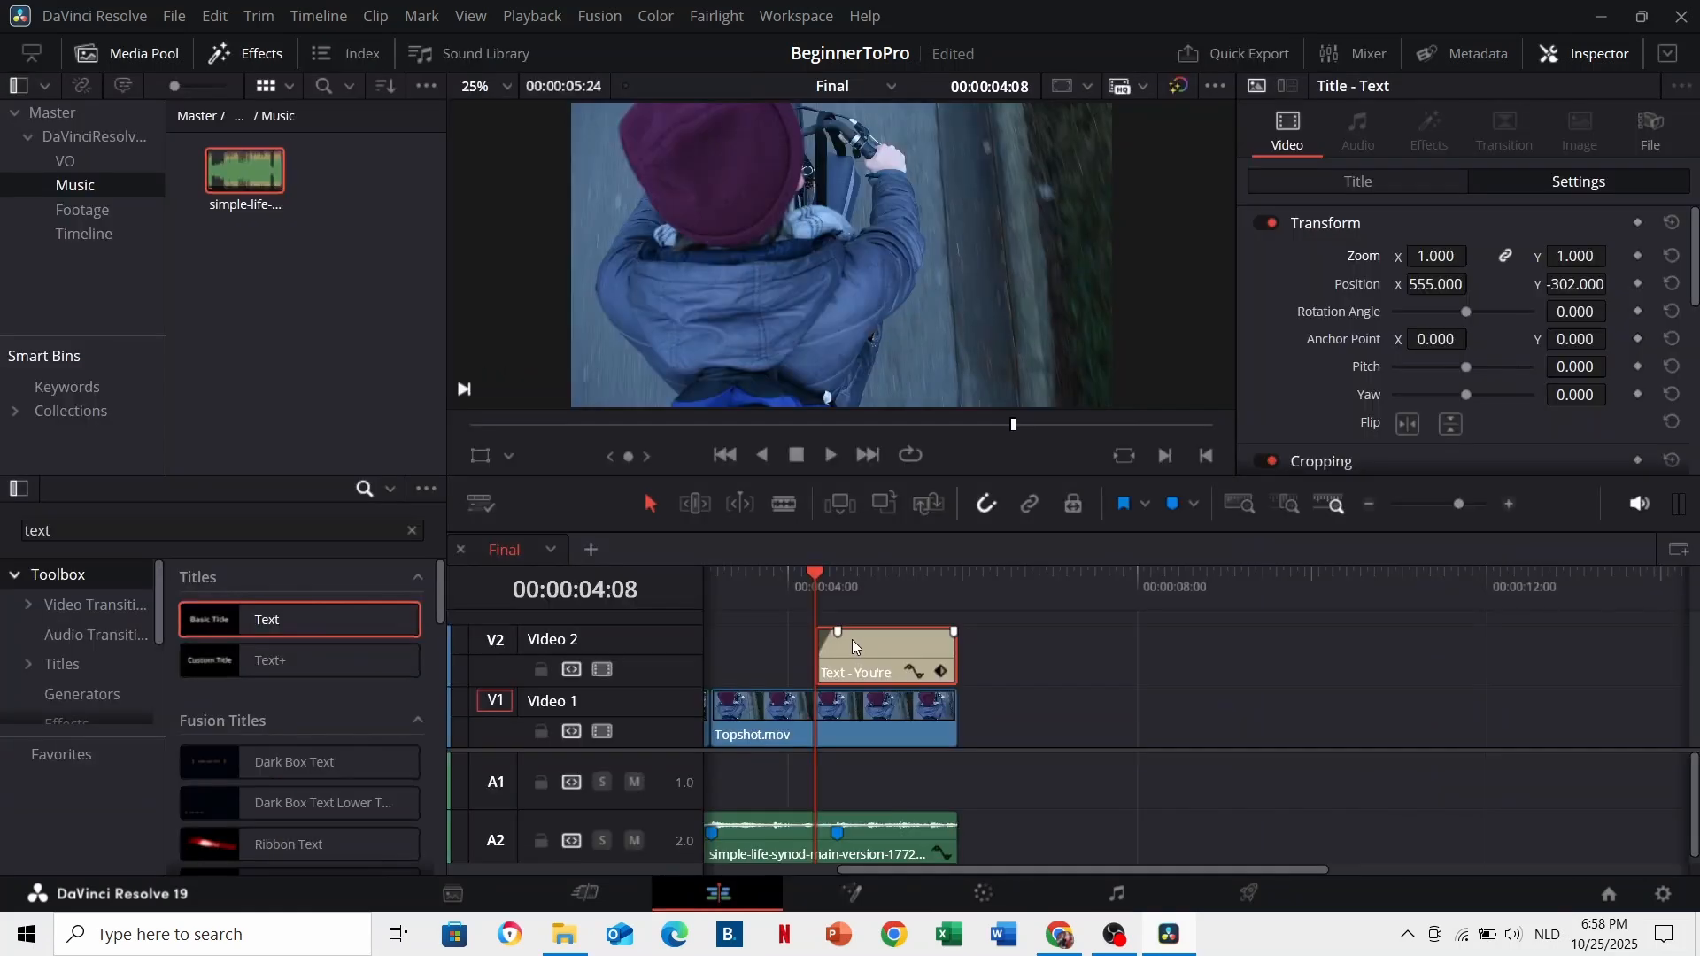
# Step: Remove the basic title's fade-in and trim its start to the fourth marker
pyautogui.moveTo(859, 654); pyautogui.dragTo(838, 654)
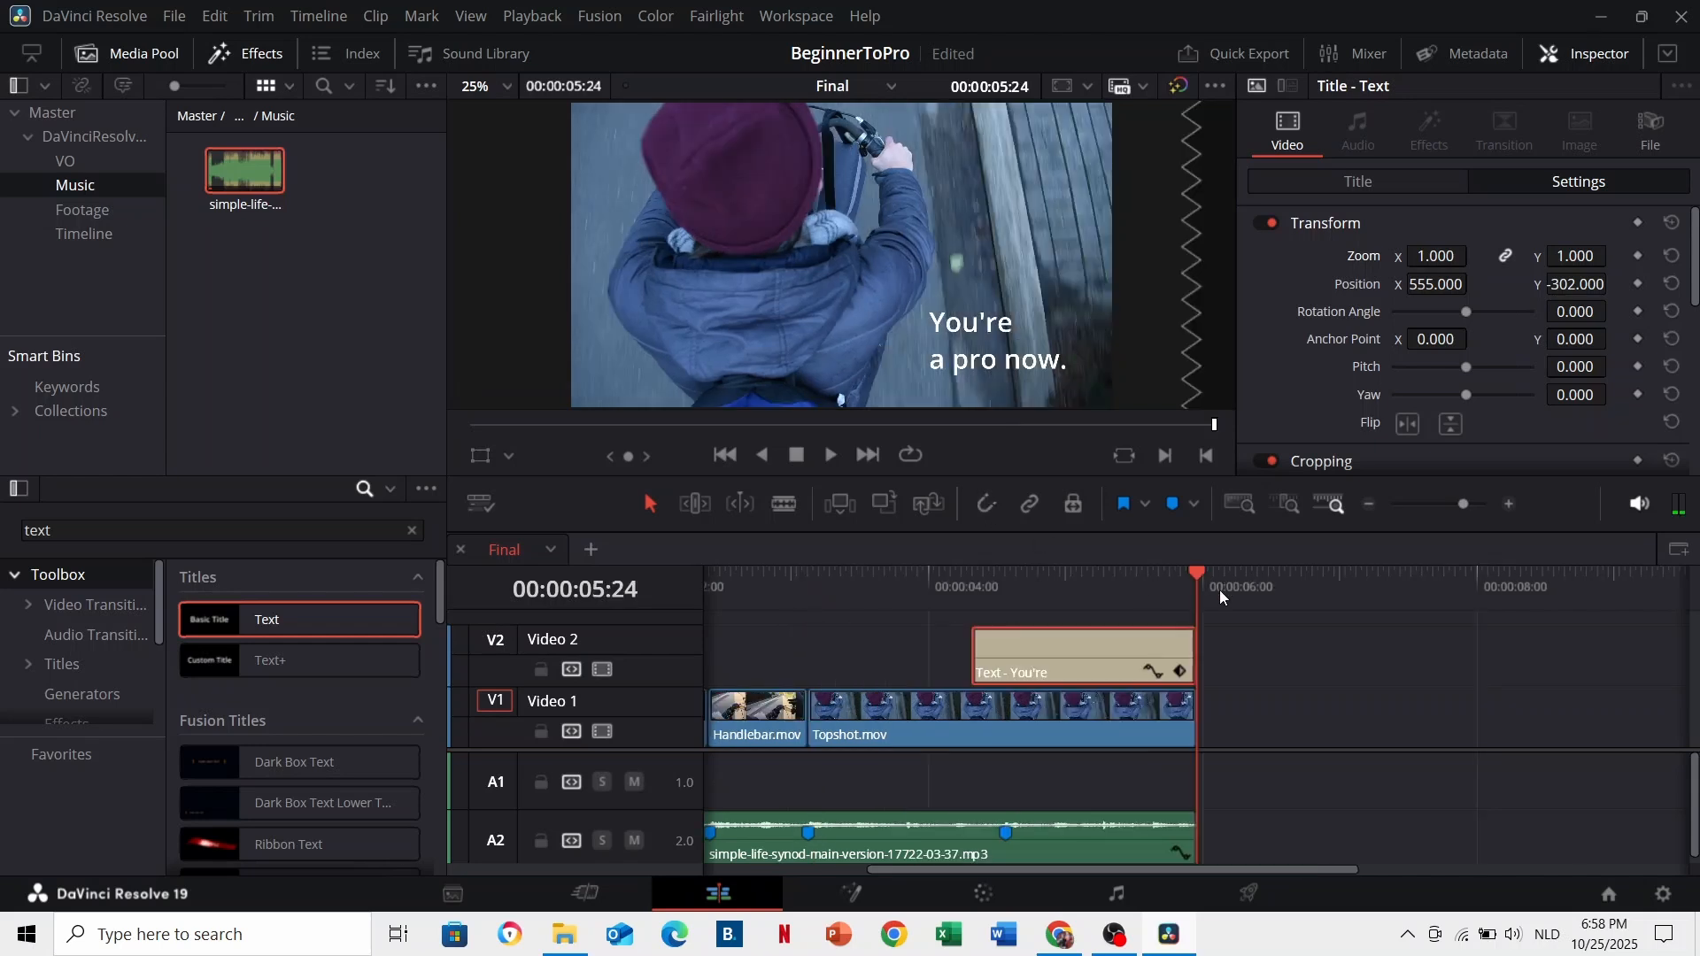
pyautogui.moveTo(975, 656); pyautogui.dragTo(865, 656)
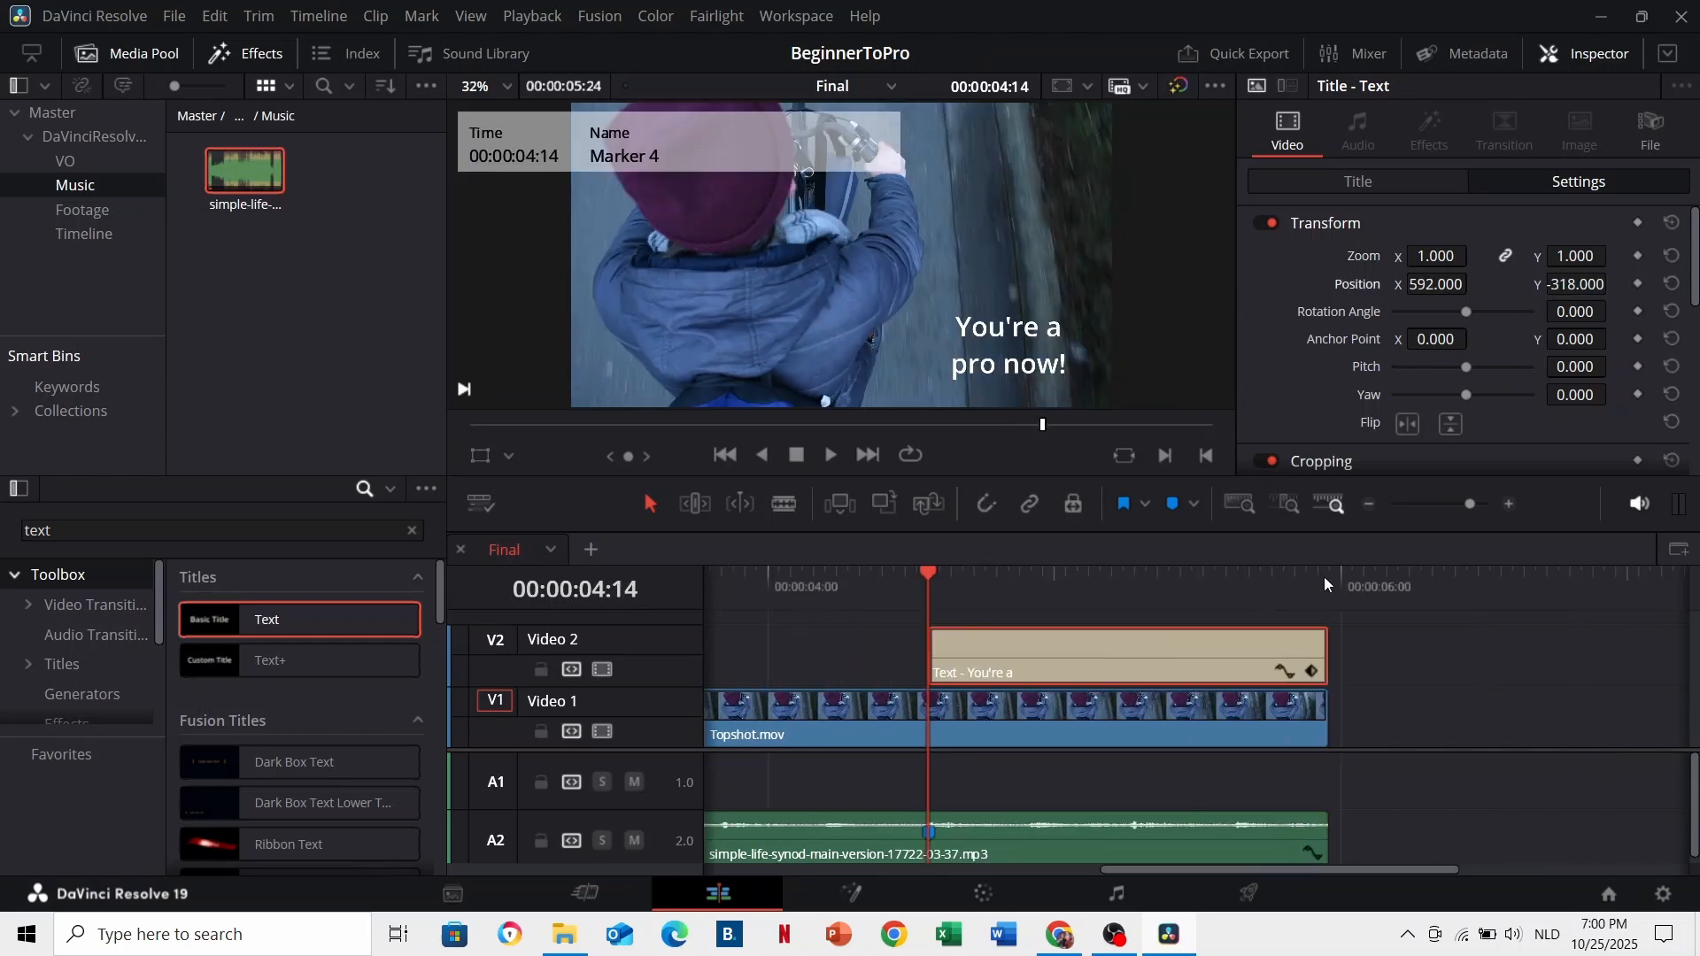
# Step: Keyframe the title's zoom at 1.000 near its end and 0.500 at the fourth marker, and play it back
pyautogui.click(1325, 577)
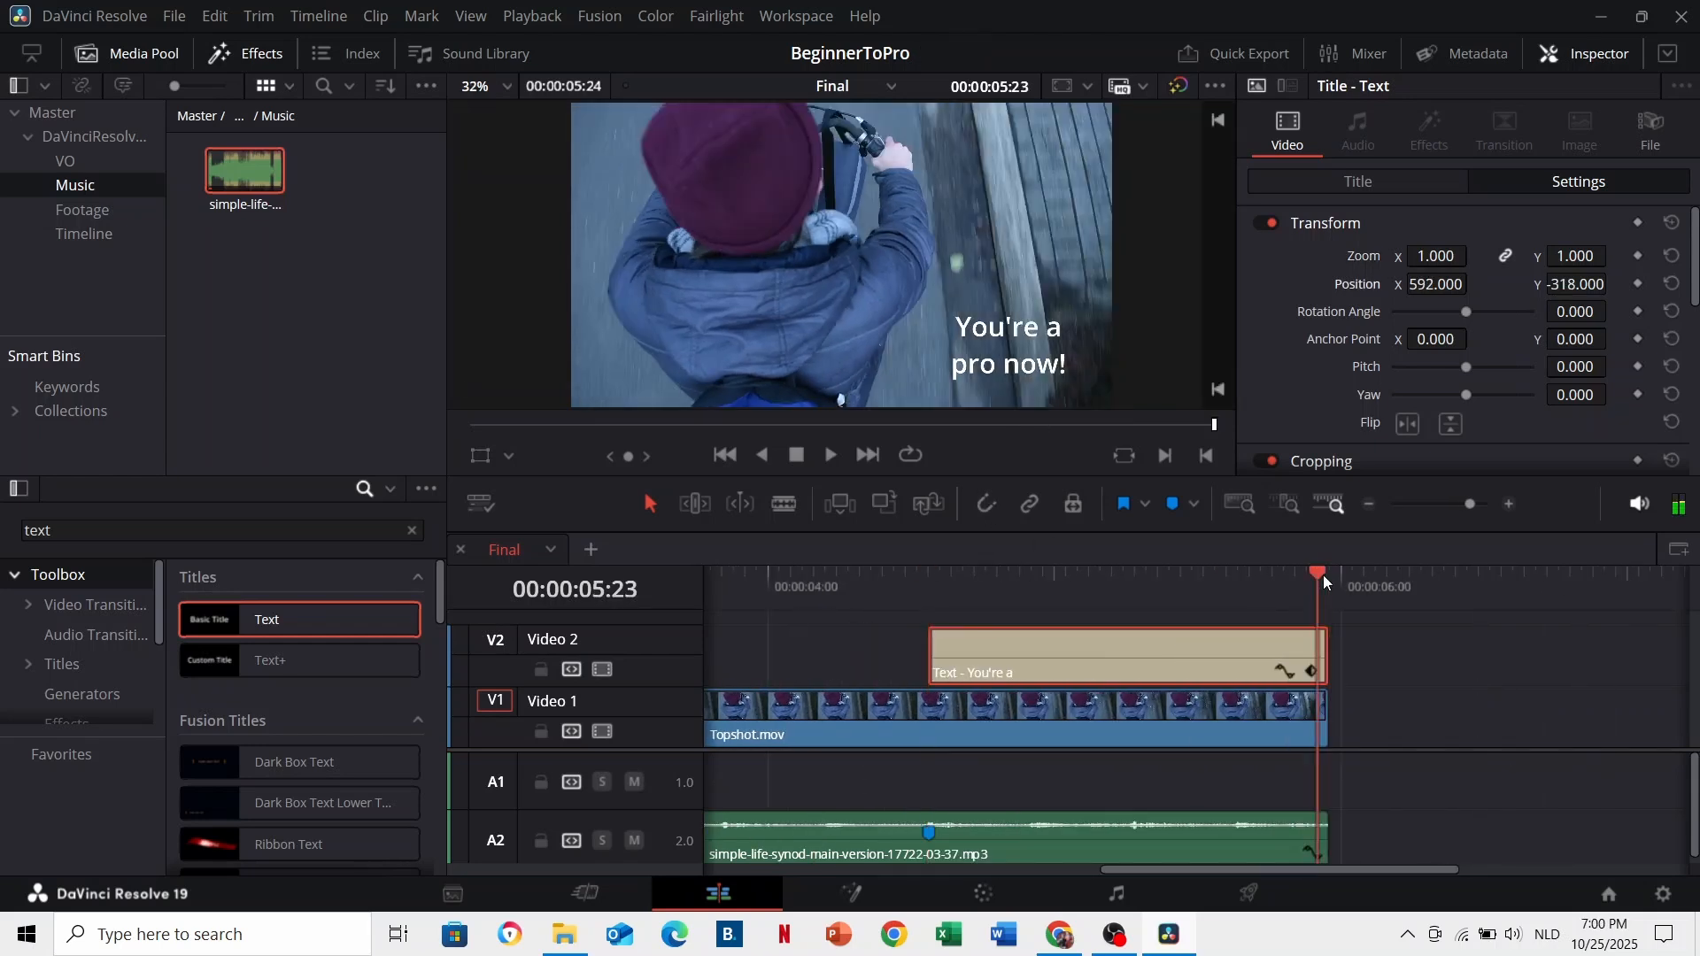
pyautogui.click(1637, 259)
pyautogui.click(929, 589)
pyautogui.doubleClick(1445, 255)
pyautogui.write('0.')
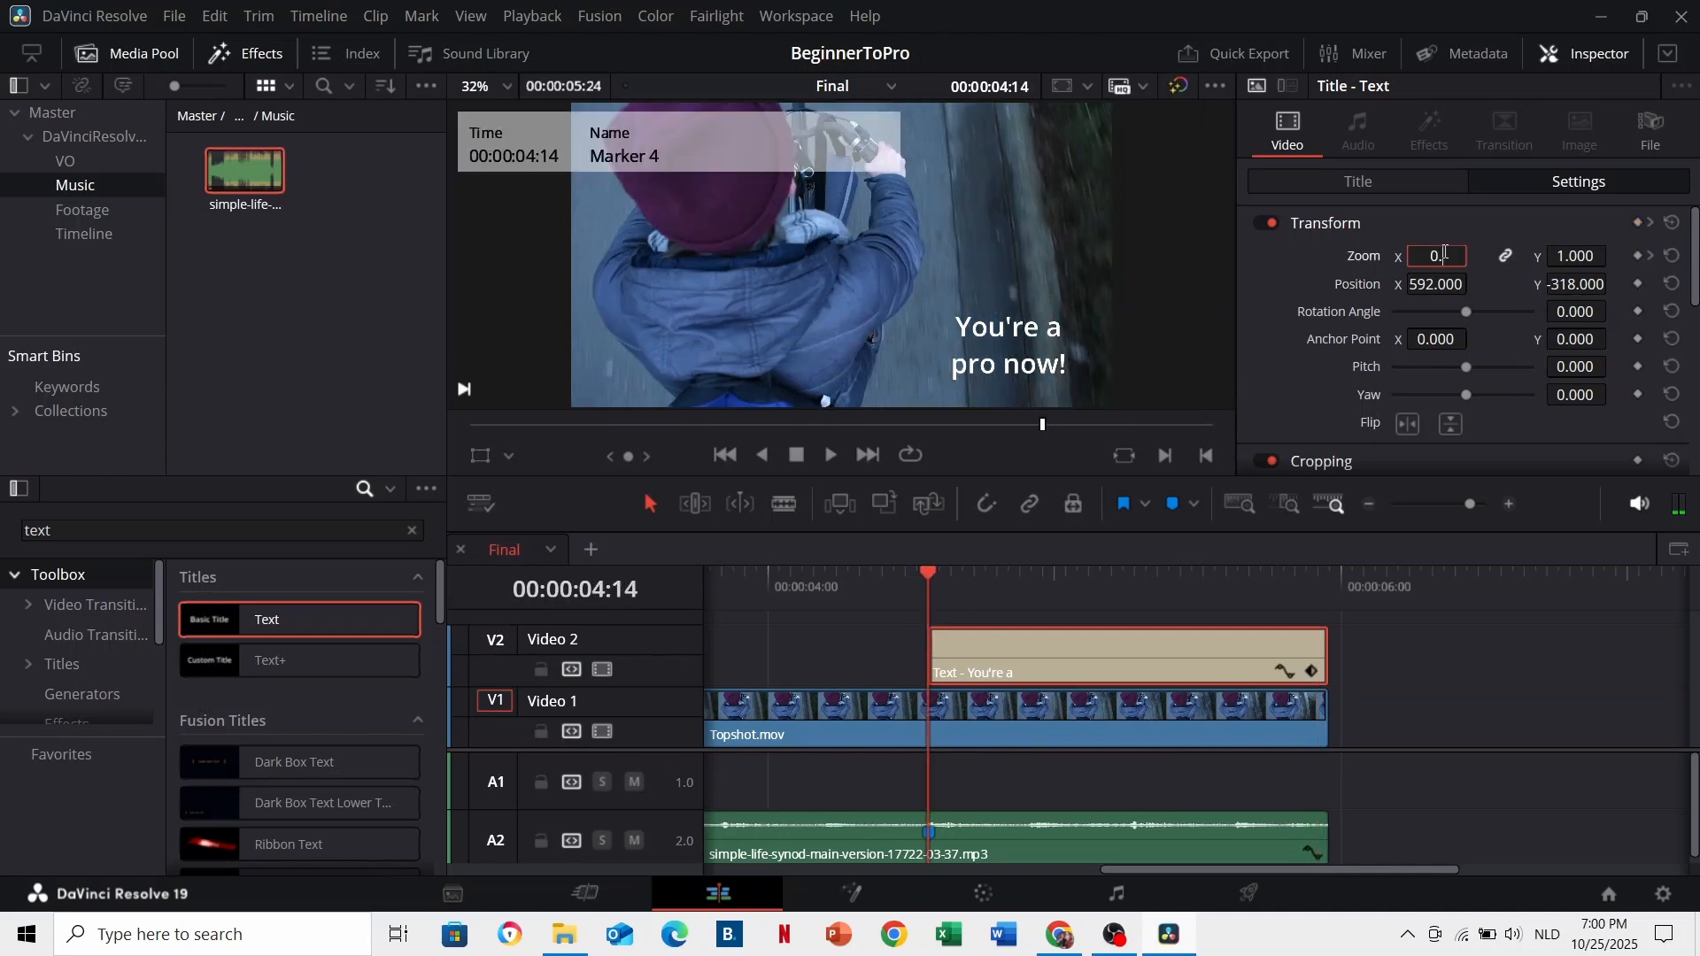
pyautogui.write('941')
pyautogui.press('Return')
pyautogui.press('space')
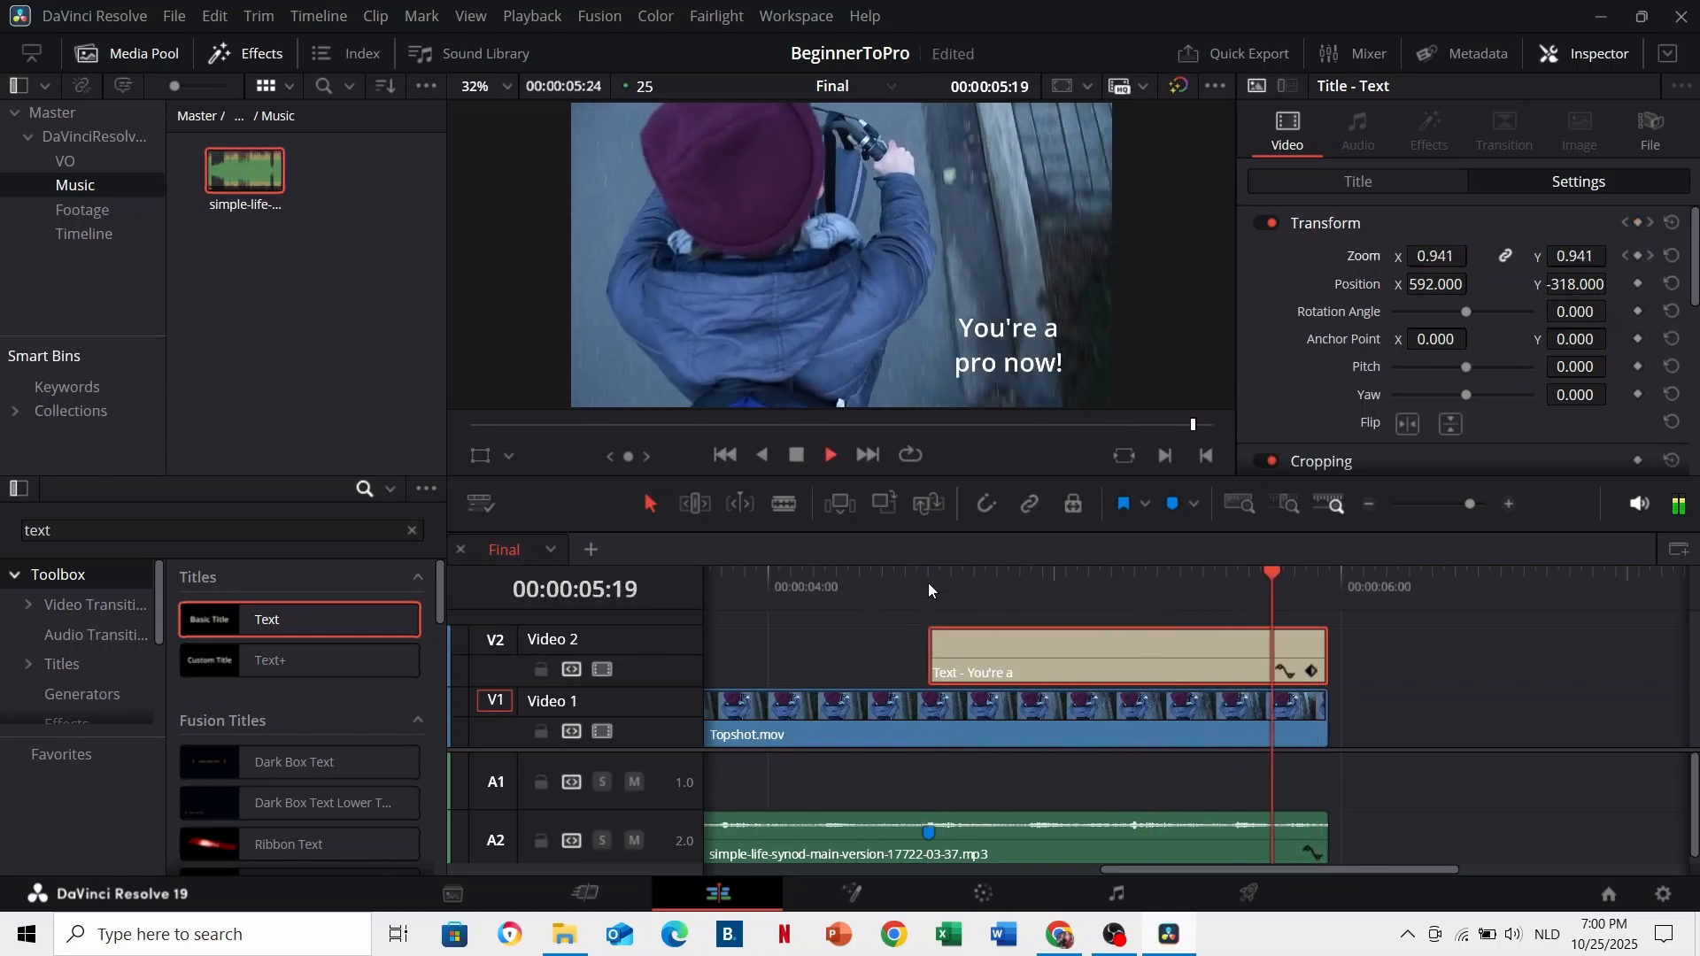
pyautogui.click(928, 583)
# Step: Show the title's keyframes and Zoom X curve on the timeline and ease the curve at the first keyframe
pyautogui.click(1312, 671)
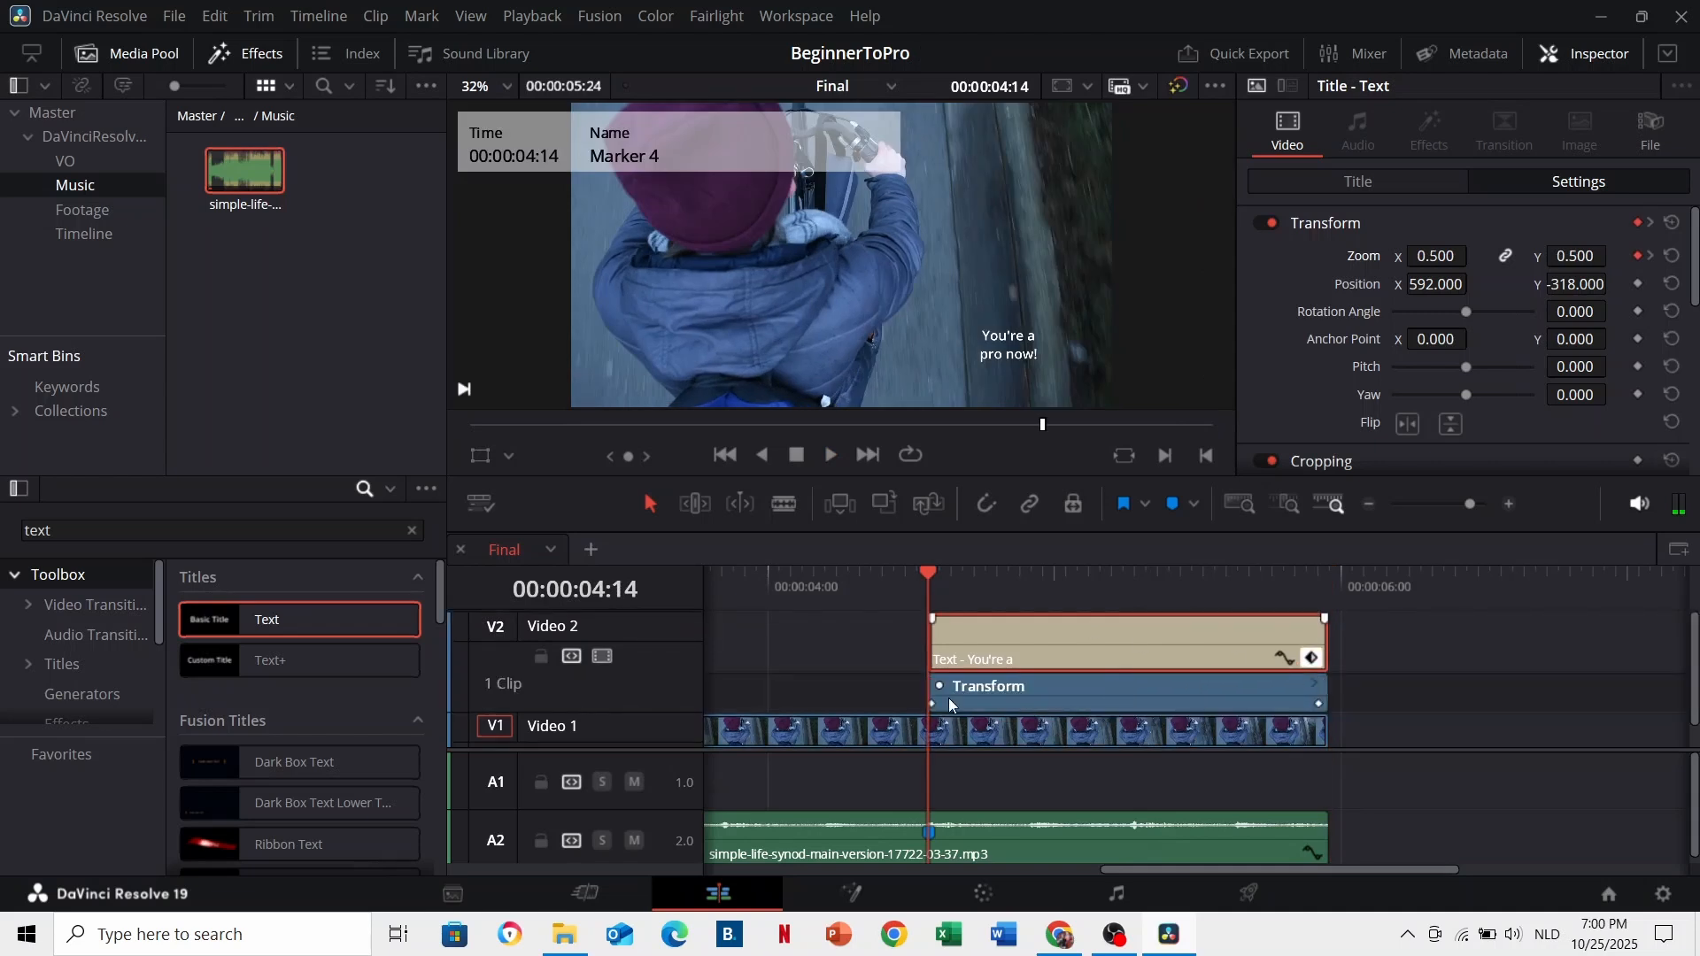
pyautogui.click(1282, 658)
pyautogui.scroll(1, 1107, 662)
pyautogui.scroll(-2, 1059, 667)
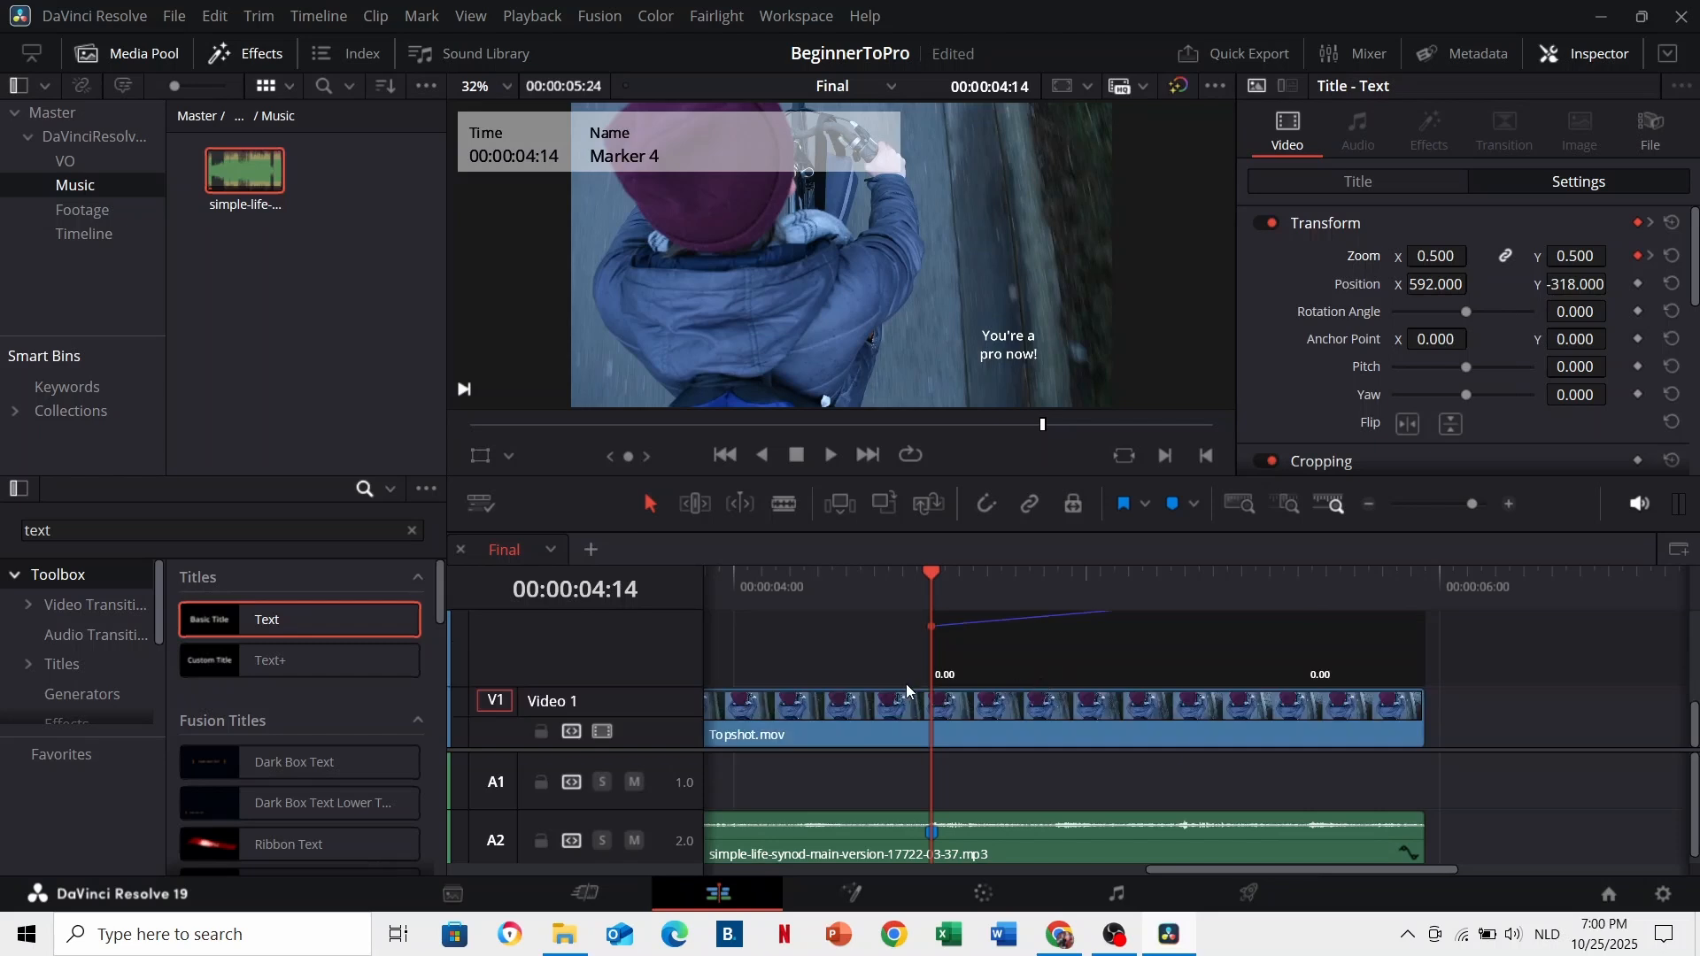
pyautogui.scroll(2, 1076, 708)
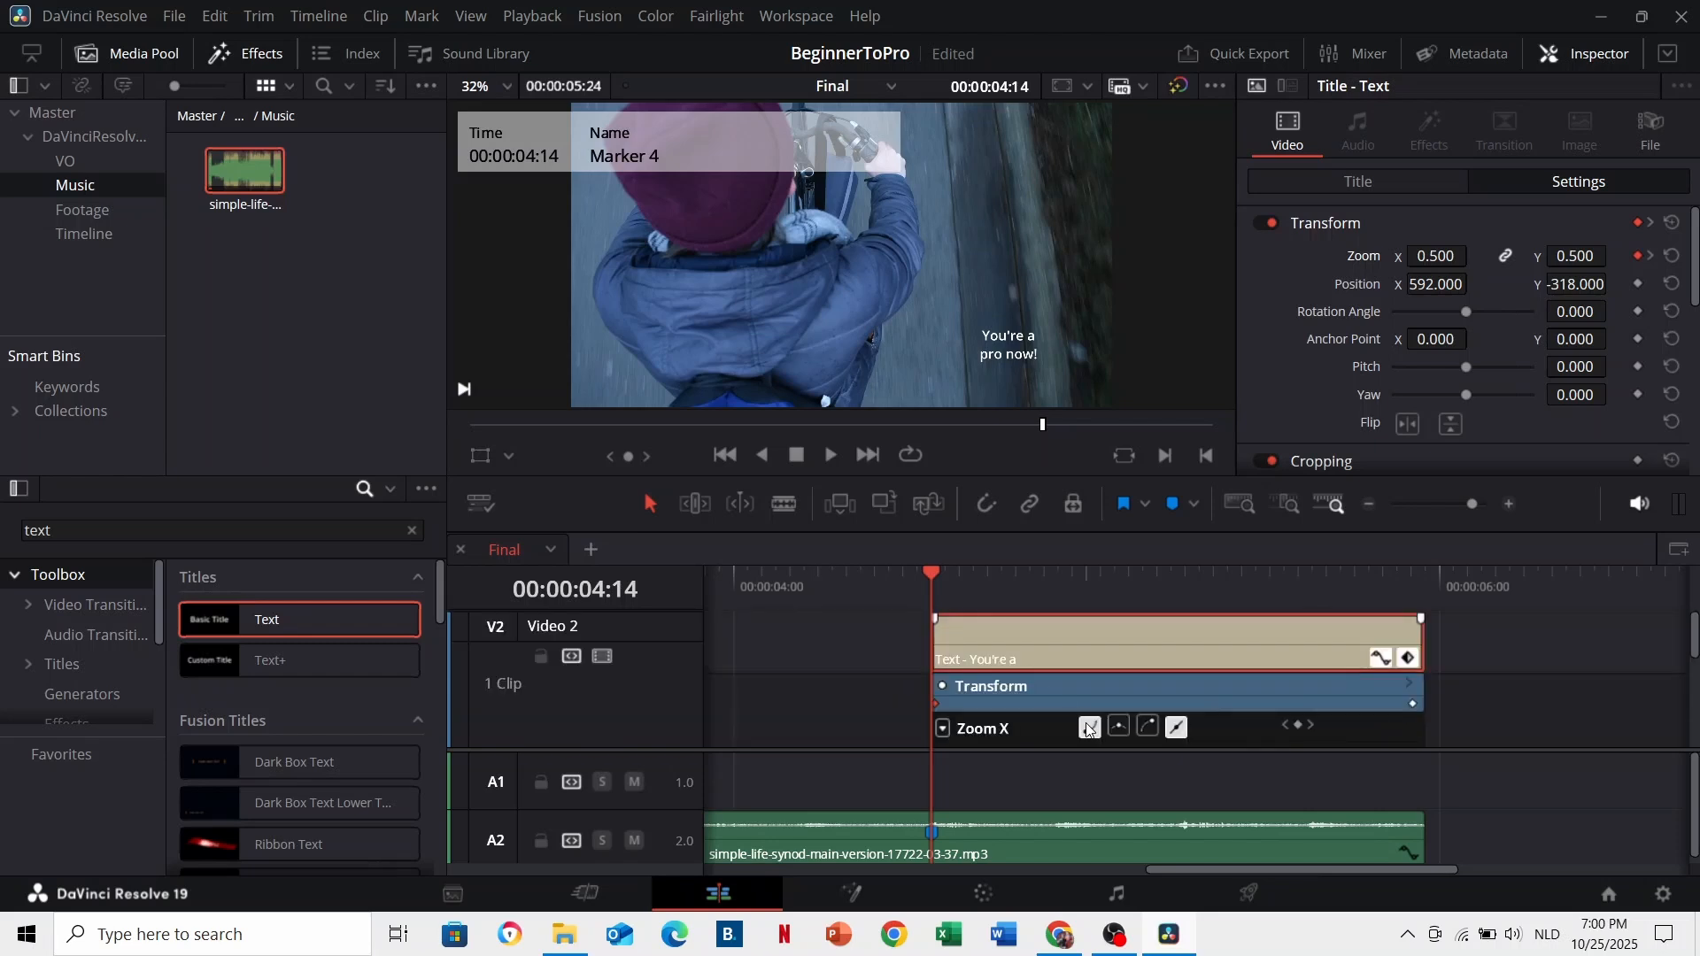
pyautogui.scroll(-1, 1072, 694)
pyautogui.scroll(1, 1067, 695)
pyautogui.scroll(-1, 992, 673)
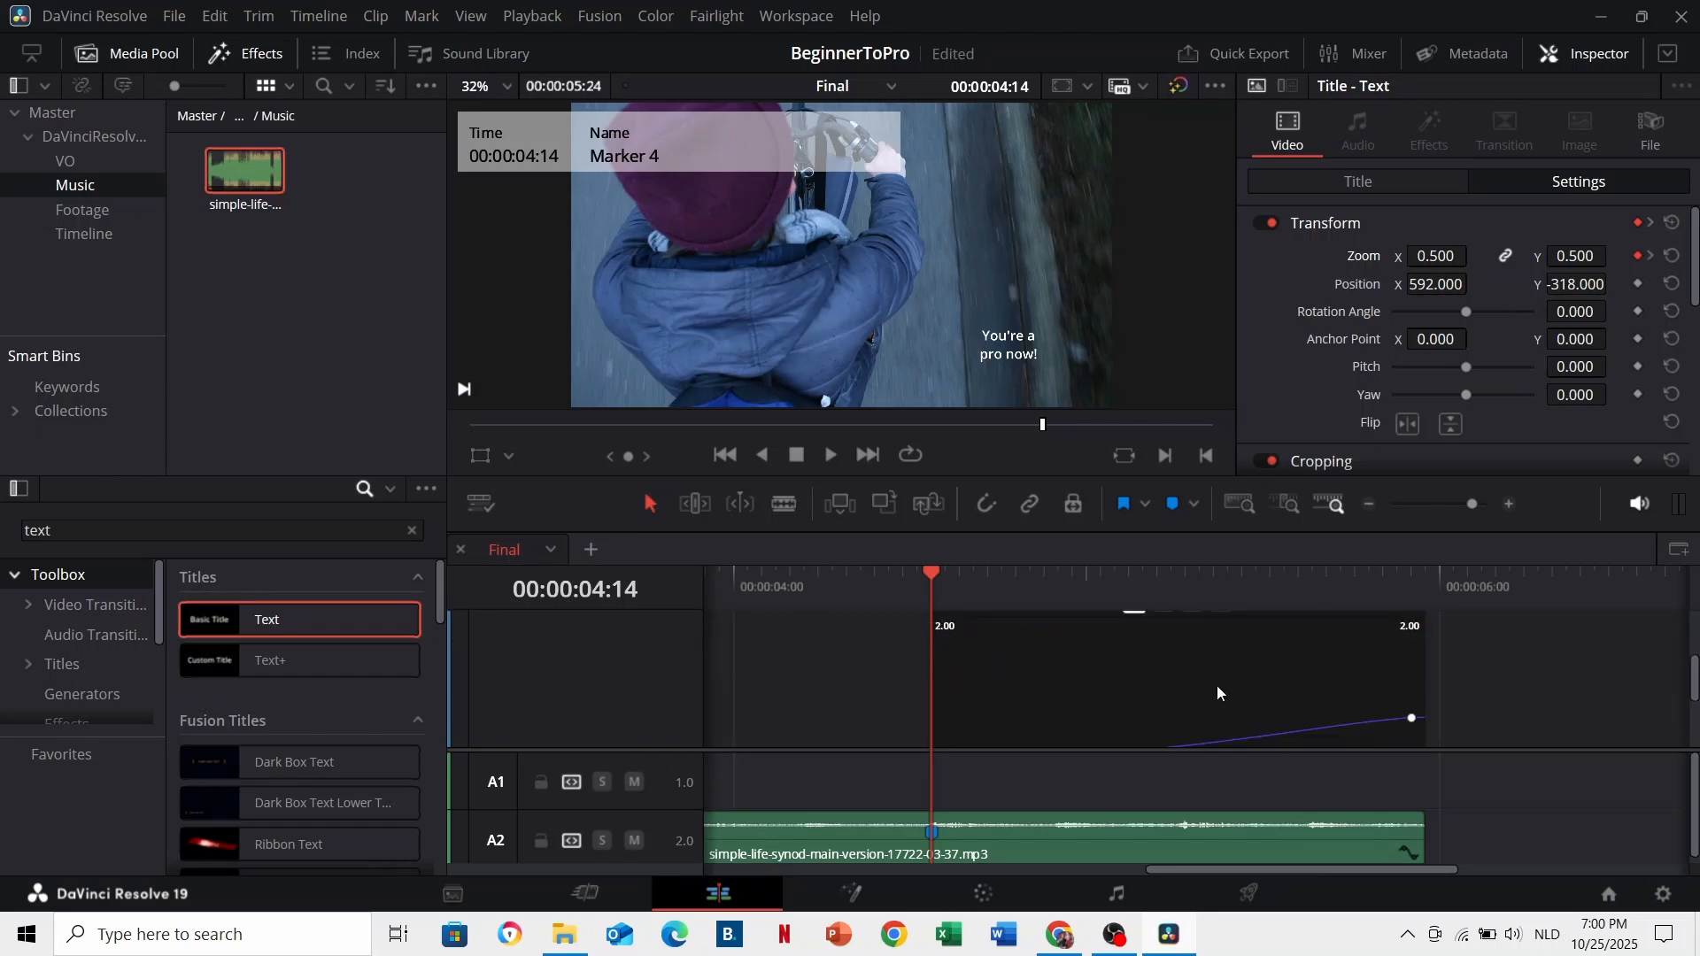
# Step: Ease the Zoom X curve at the title's last keyframe and play the animation
pyautogui.click(1412, 710)
pyautogui.scroll(1, 1253, 699)
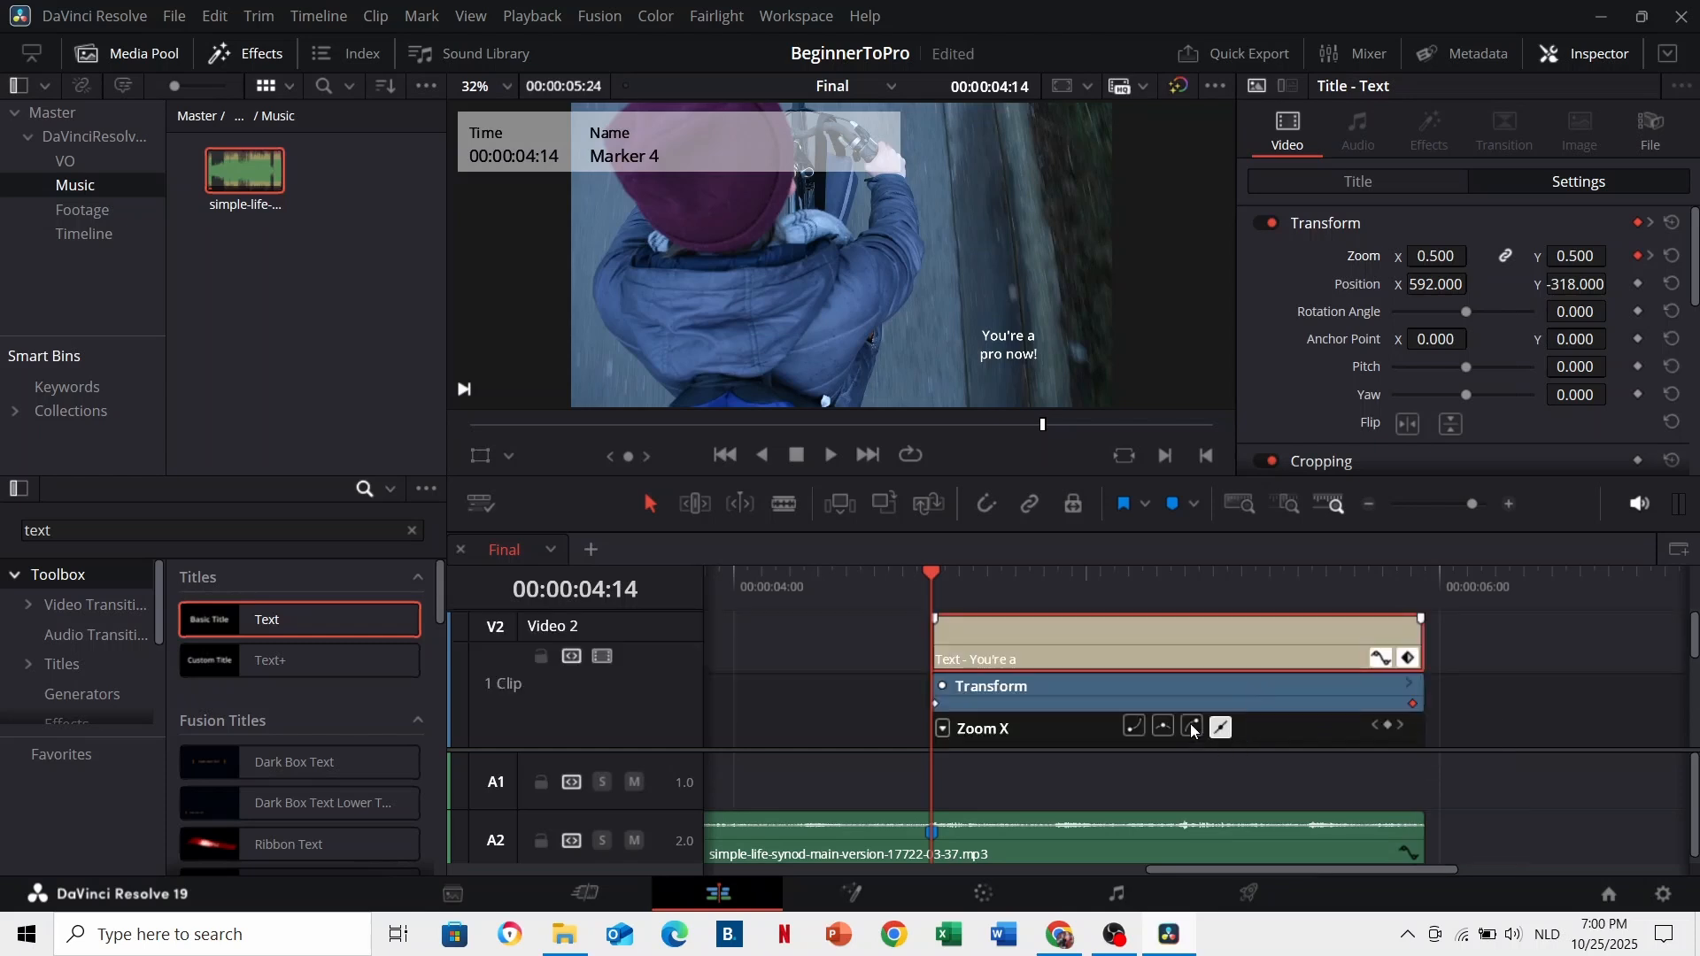
pyautogui.click(1193, 729)
pyautogui.scroll(-1, 999, 656)
pyautogui.press('space')
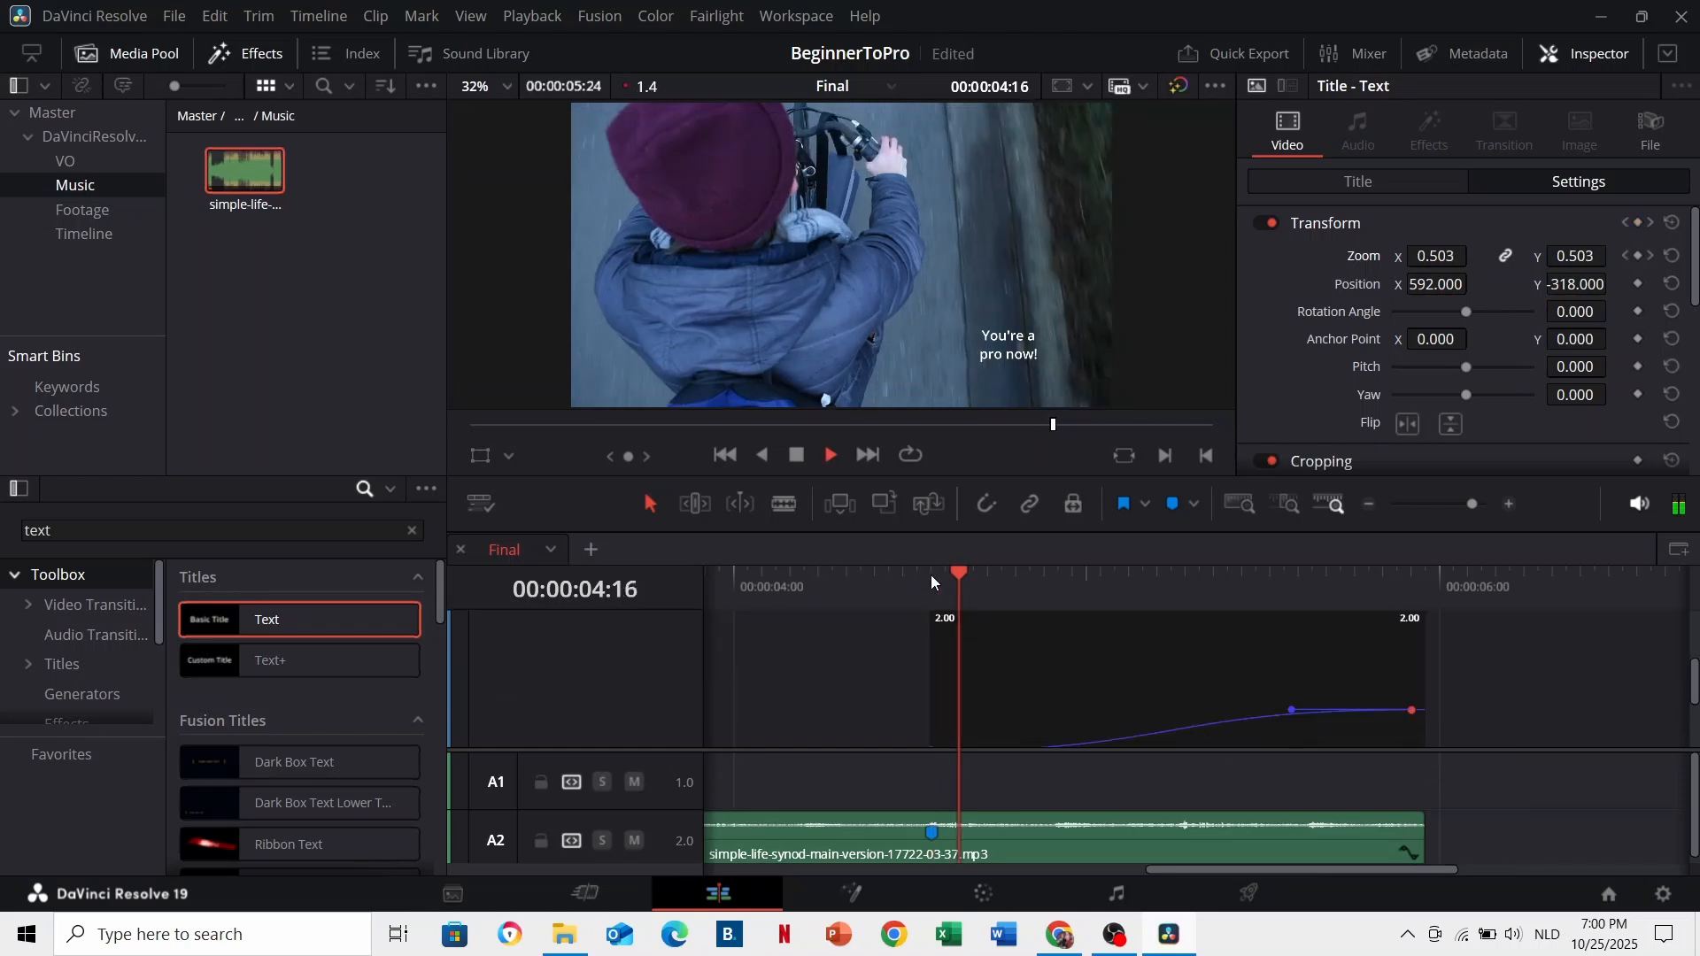
# Step: Shift the title to begin before the fourth marker with a fade-in, and extend its end and last zoom keyframe to Topshot's end
pyautogui.click(932, 575)
pyautogui.scroll(1, 939, 633)
pyautogui.moveTo(937, 618); pyautogui.dragTo(978, 643)
pyautogui.moveTo(1323, 647); pyautogui.dragTo(1423, 650)
pyautogui.moveTo(1314, 703); pyautogui.dragTo(1411, 694)
pyautogui.scroll(-2, 927, 668)
pyautogui.scroll(-1, 1187, 693)
pyautogui.scroll(1, 1188, 693)
pyautogui.click(820, 581)
pyautogui.press('space')
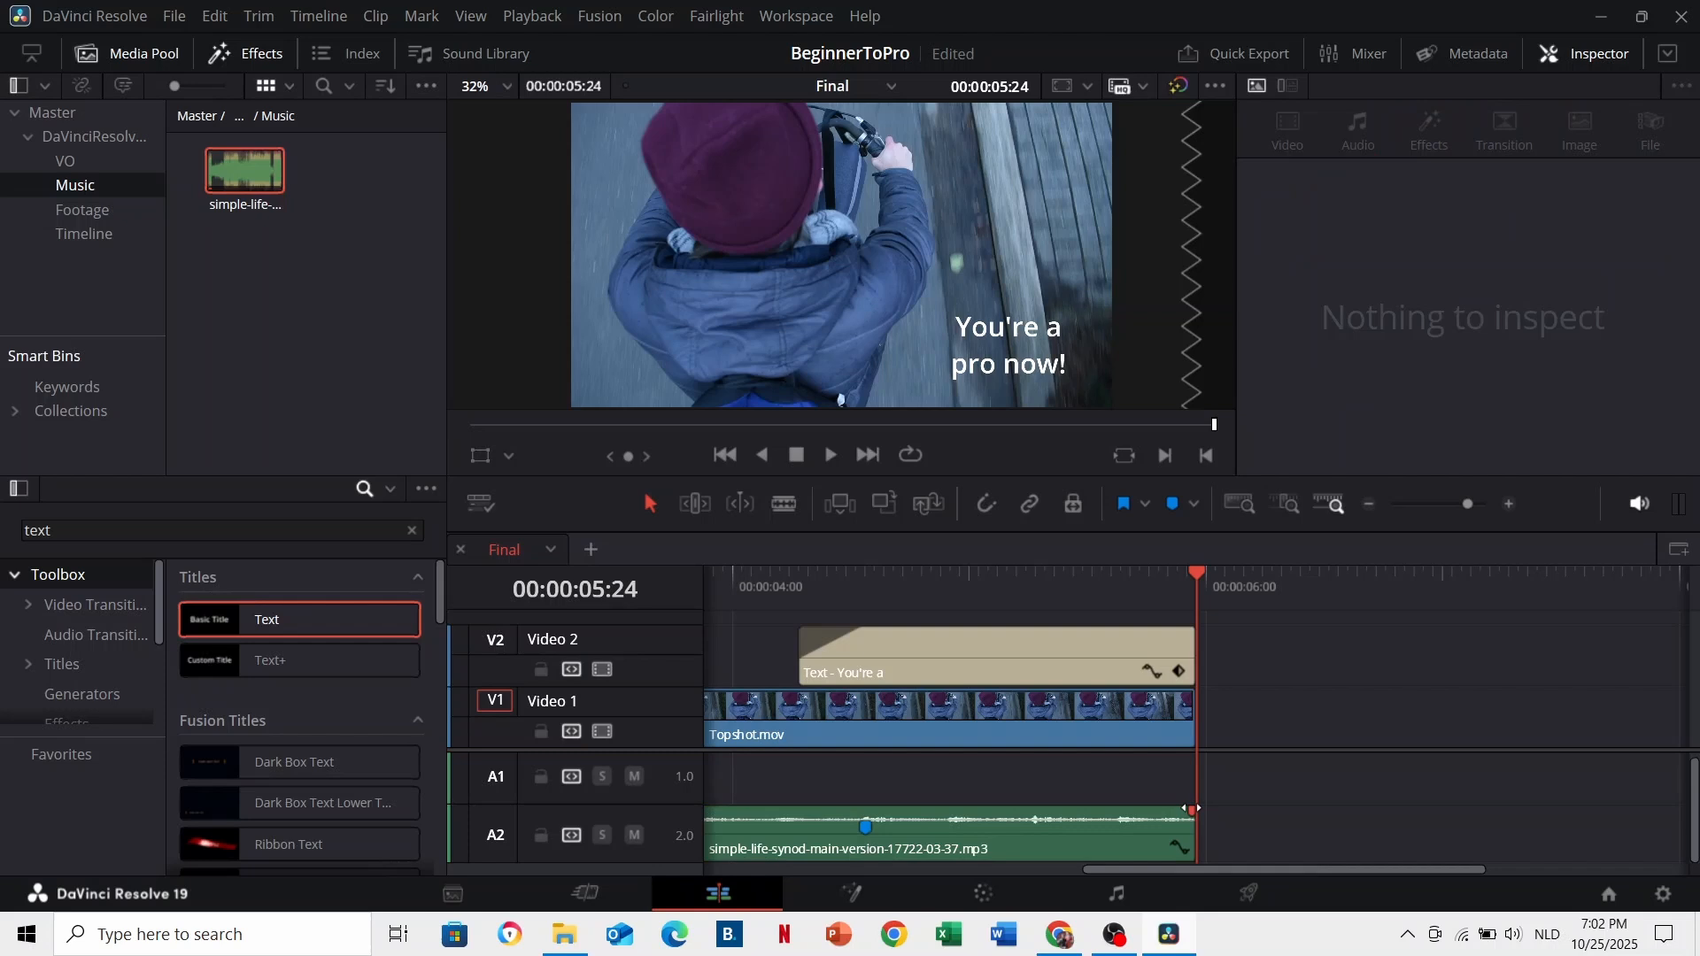
# Step: Add a fade-out at the end of the music clip on Audio 2
pyautogui.moveTo(1188, 808); pyautogui.dragTo(881, 809)
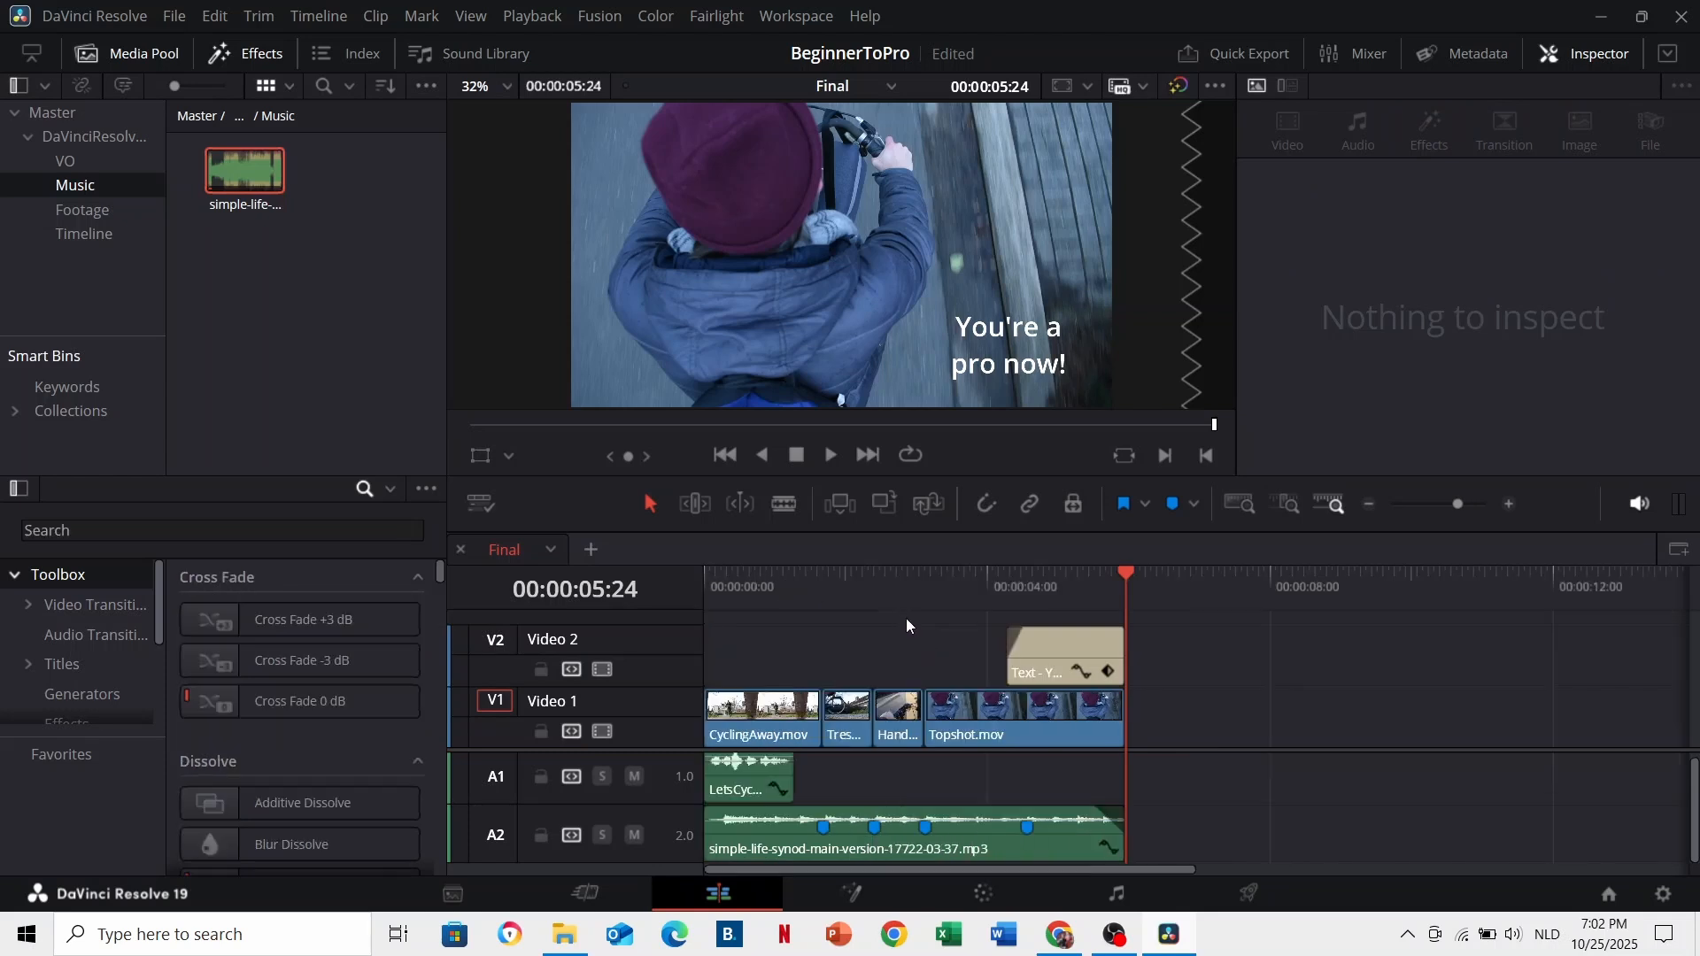
# Step: Switch to the Color page and look through all four clips, returning to the first one
pyautogui.click(984, 895)
pyautogui.click(32, 436)
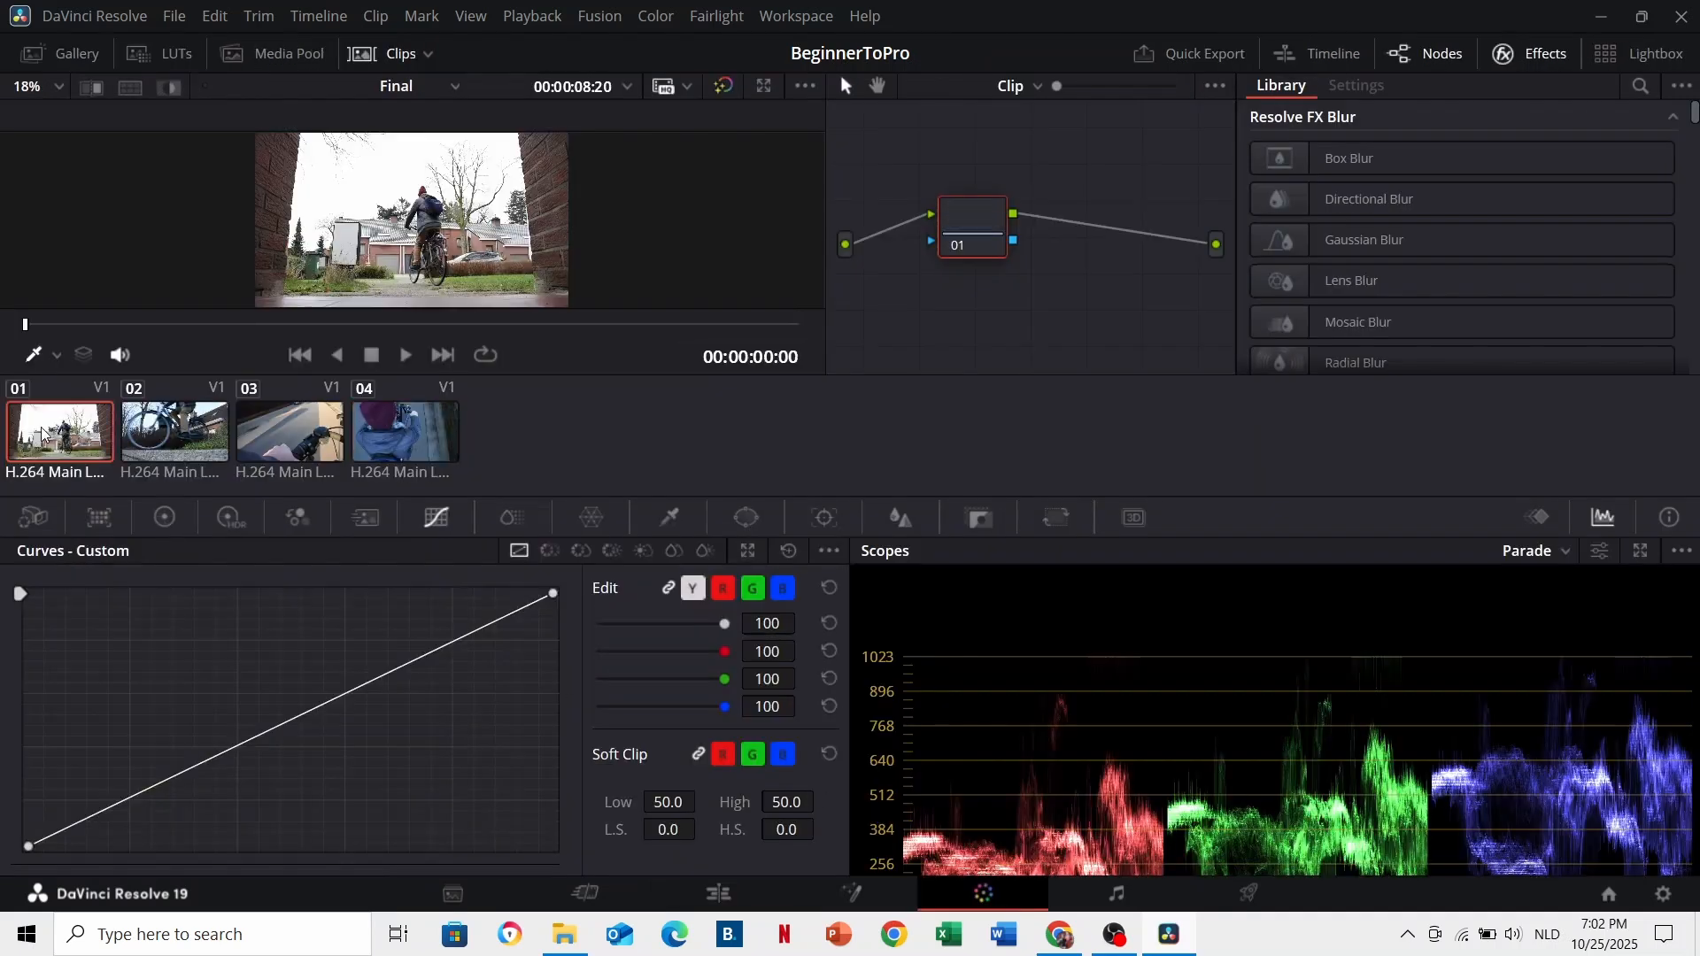
pyautogui.click(200, 445)
pyautogui.click(307, 443)
pyautogui.click(404, 437)
pyautogui.click(82, 418)
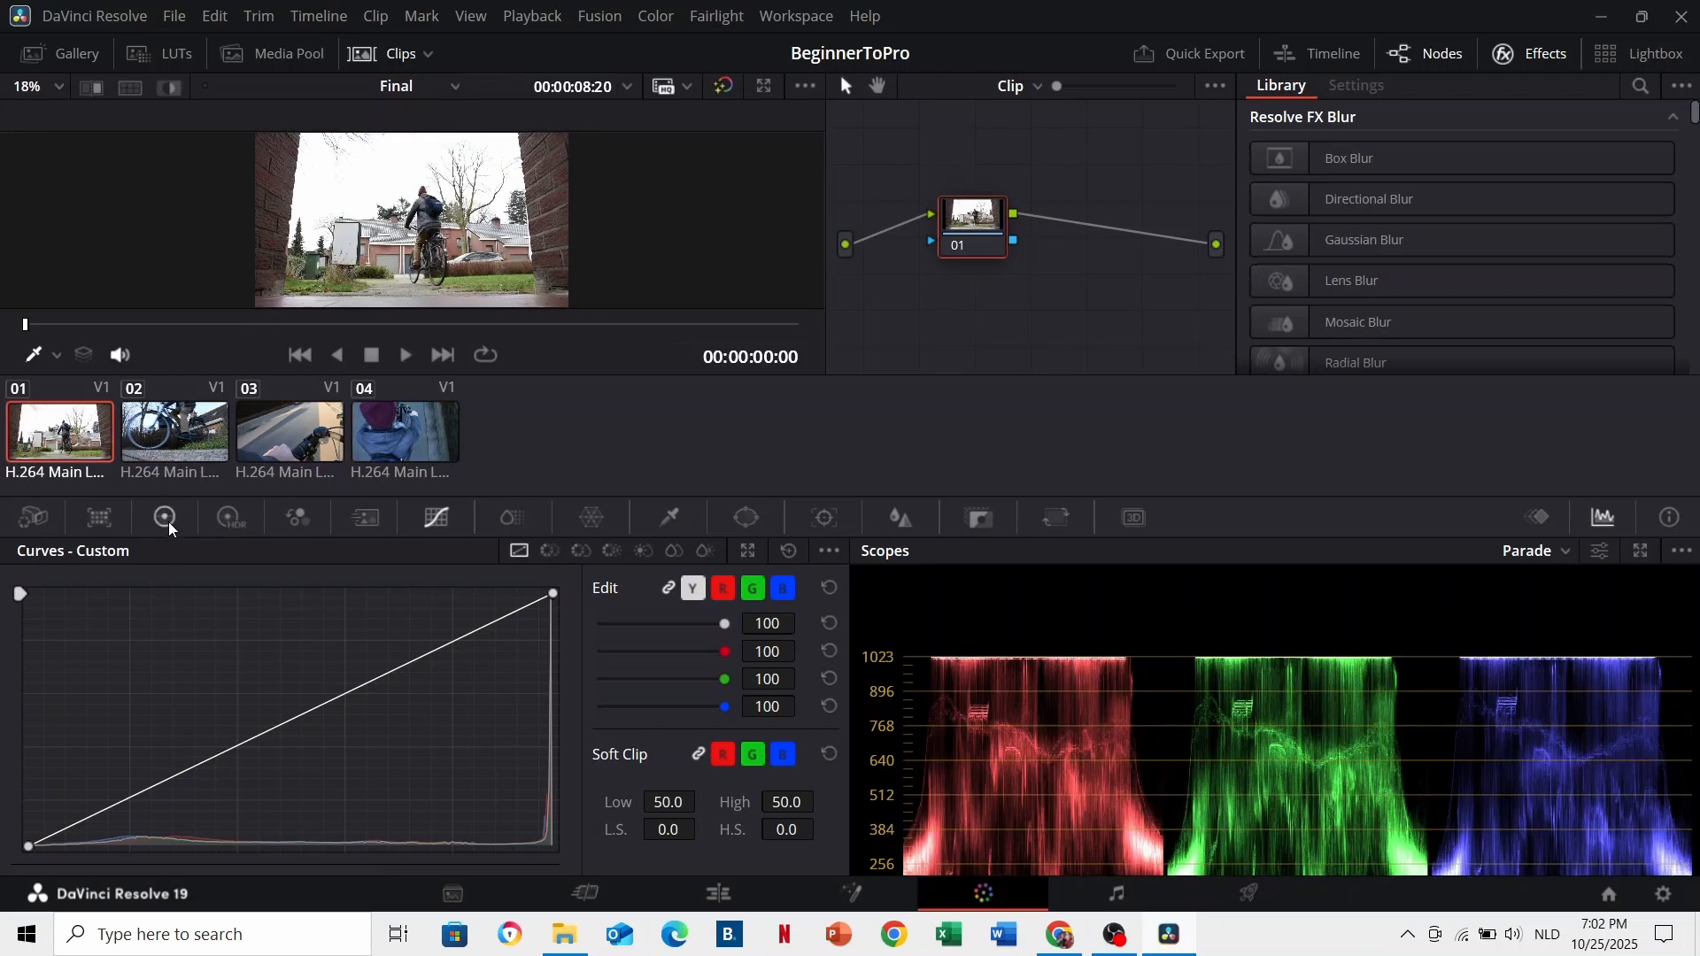
# Step: Warm the first clip with the Offset color wheel to 28.02, 24.27 and 19.47, and compare it with the grade bypassed
pyautogui.click(168, 526)
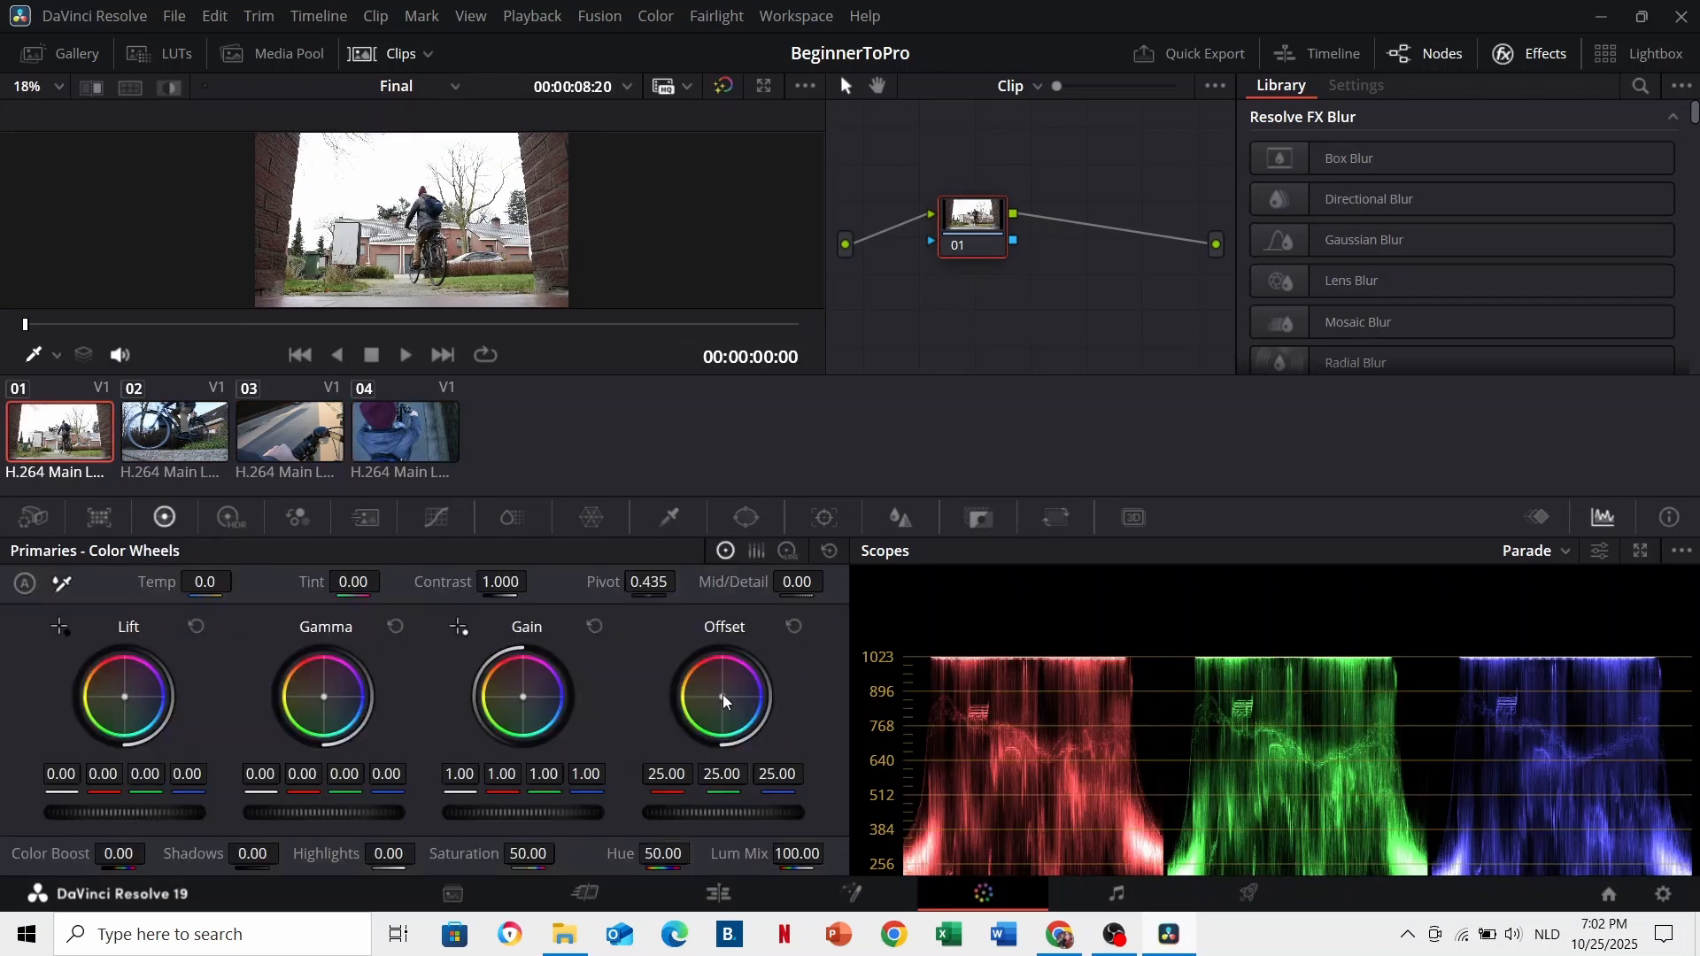
pyautogui.moveTo(724, 697); pyautogui.dragTo(730, 691)
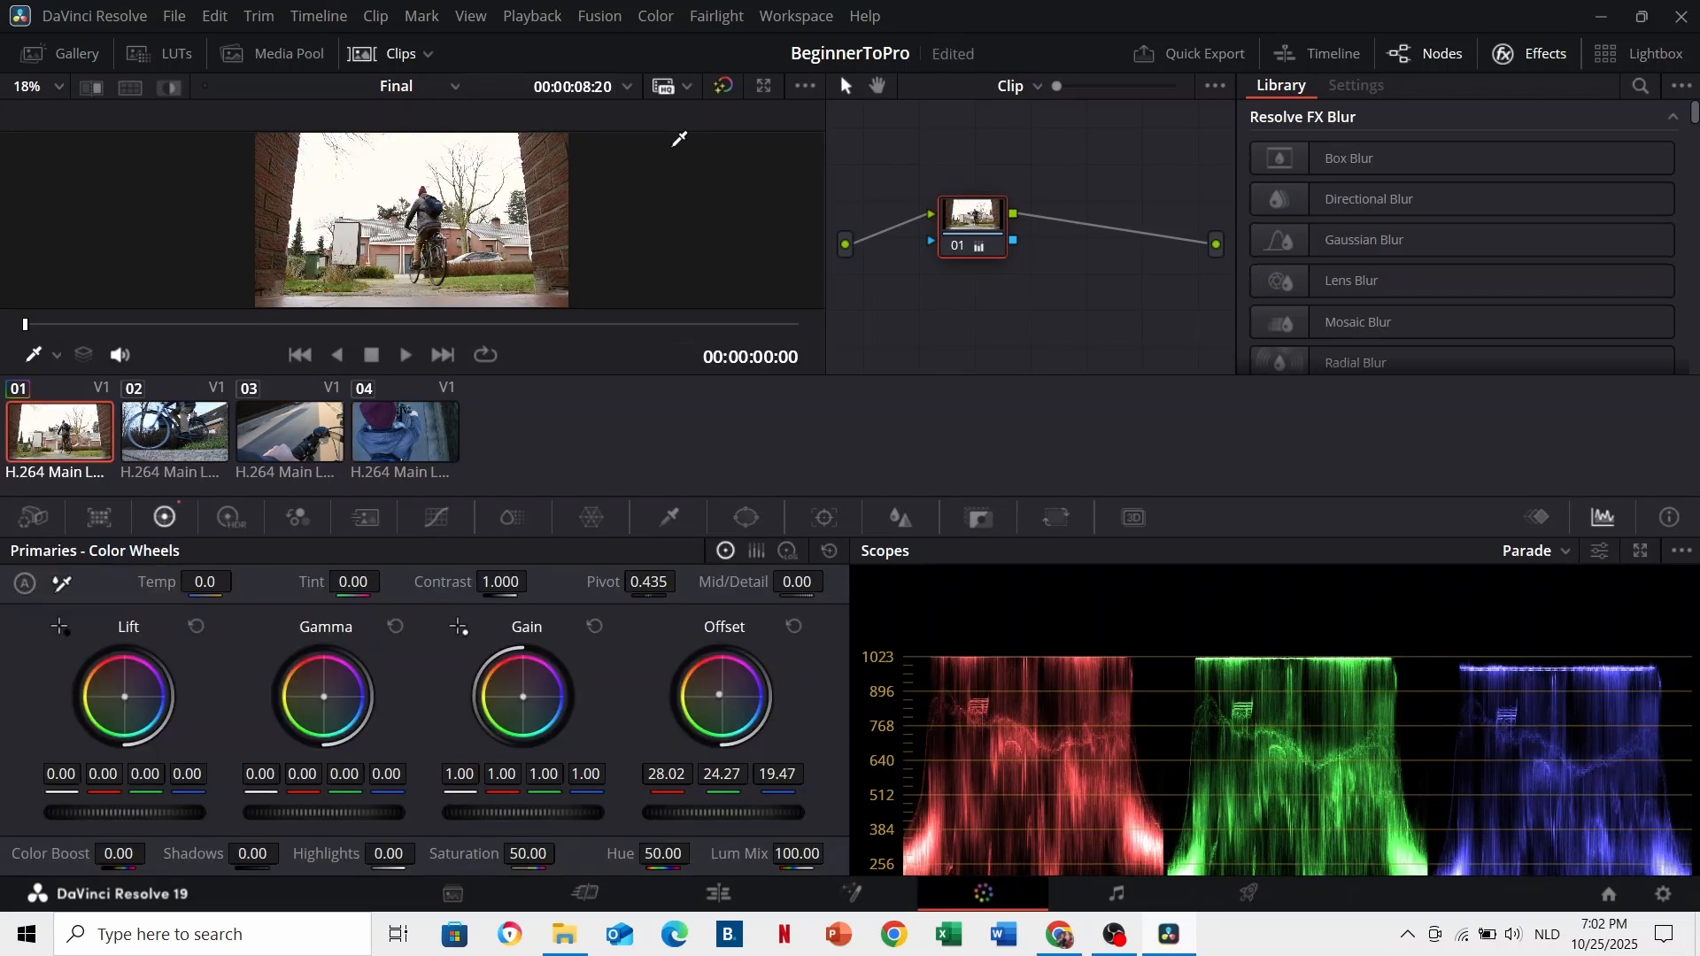
pyautogui.click(724, 87)
pyautogui.click(726, 86)
pyautogui.moveTo(826, 183); pyautogui.dragTo(777, 182)
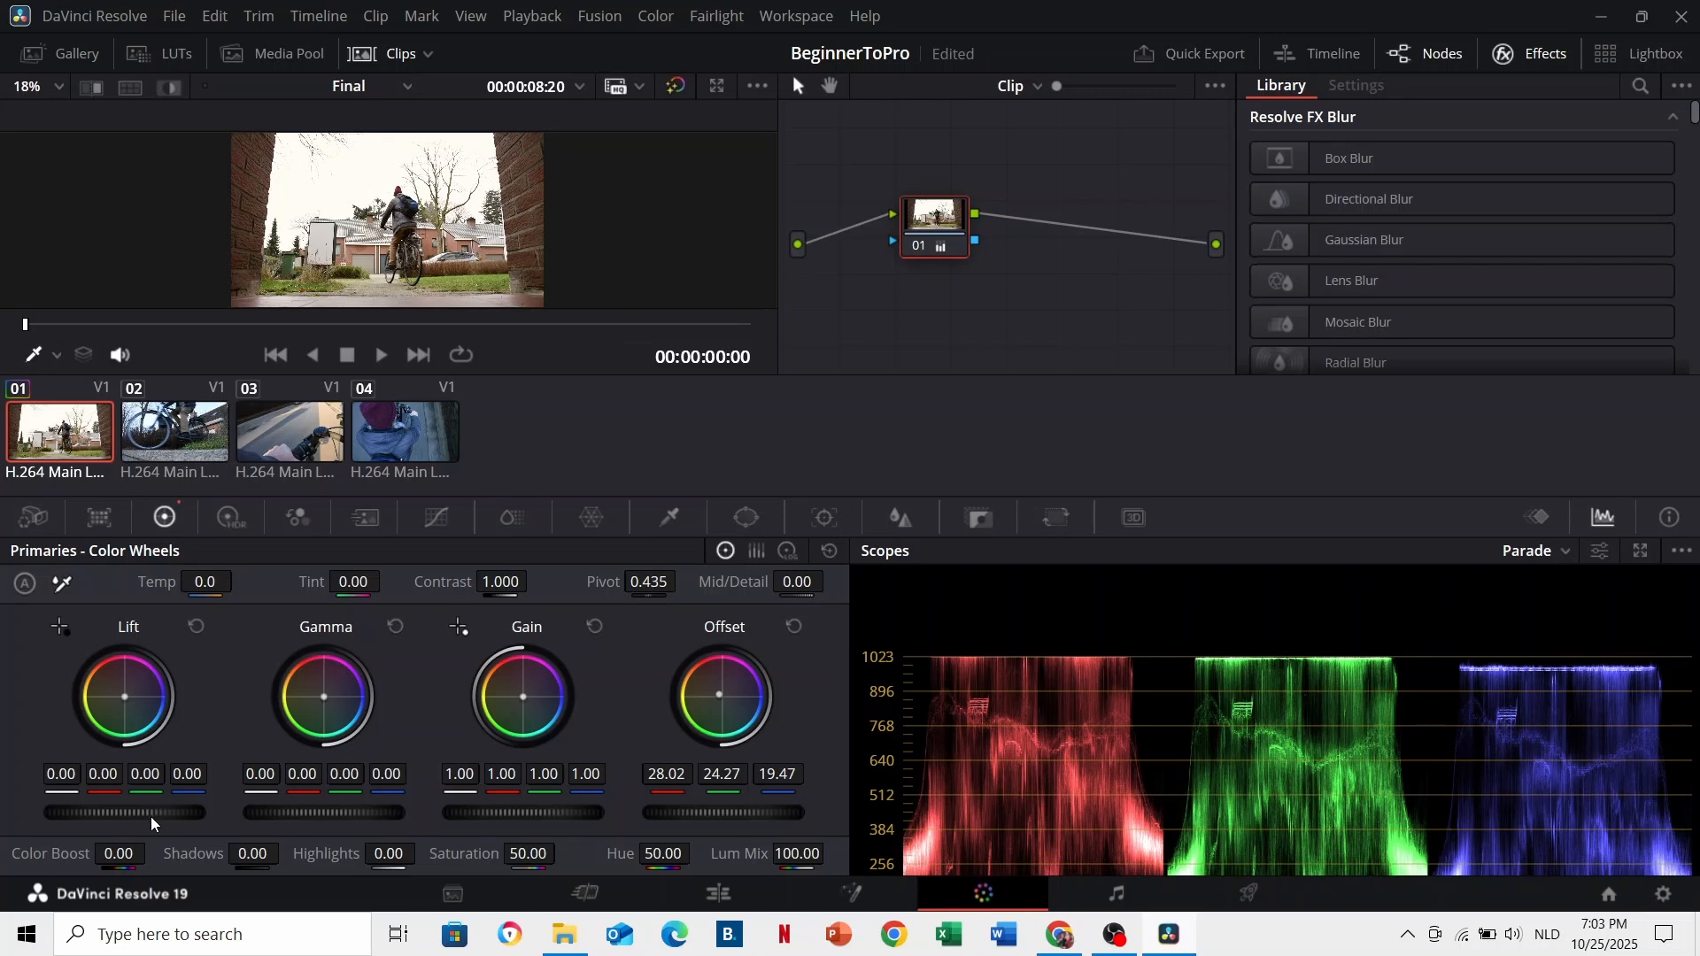
# Step: Try lowering the first clip's Lift master level, and undo the change
pyautogui.moveTo(161, 824); pyautogui.dragTo(119, 824)
pyautogui.hotkey('ctrl', 'z')
# Step: Warm the second clip with the Offset color wheel, and step through the third and fourth clips
pyautogui.click(162, 450)
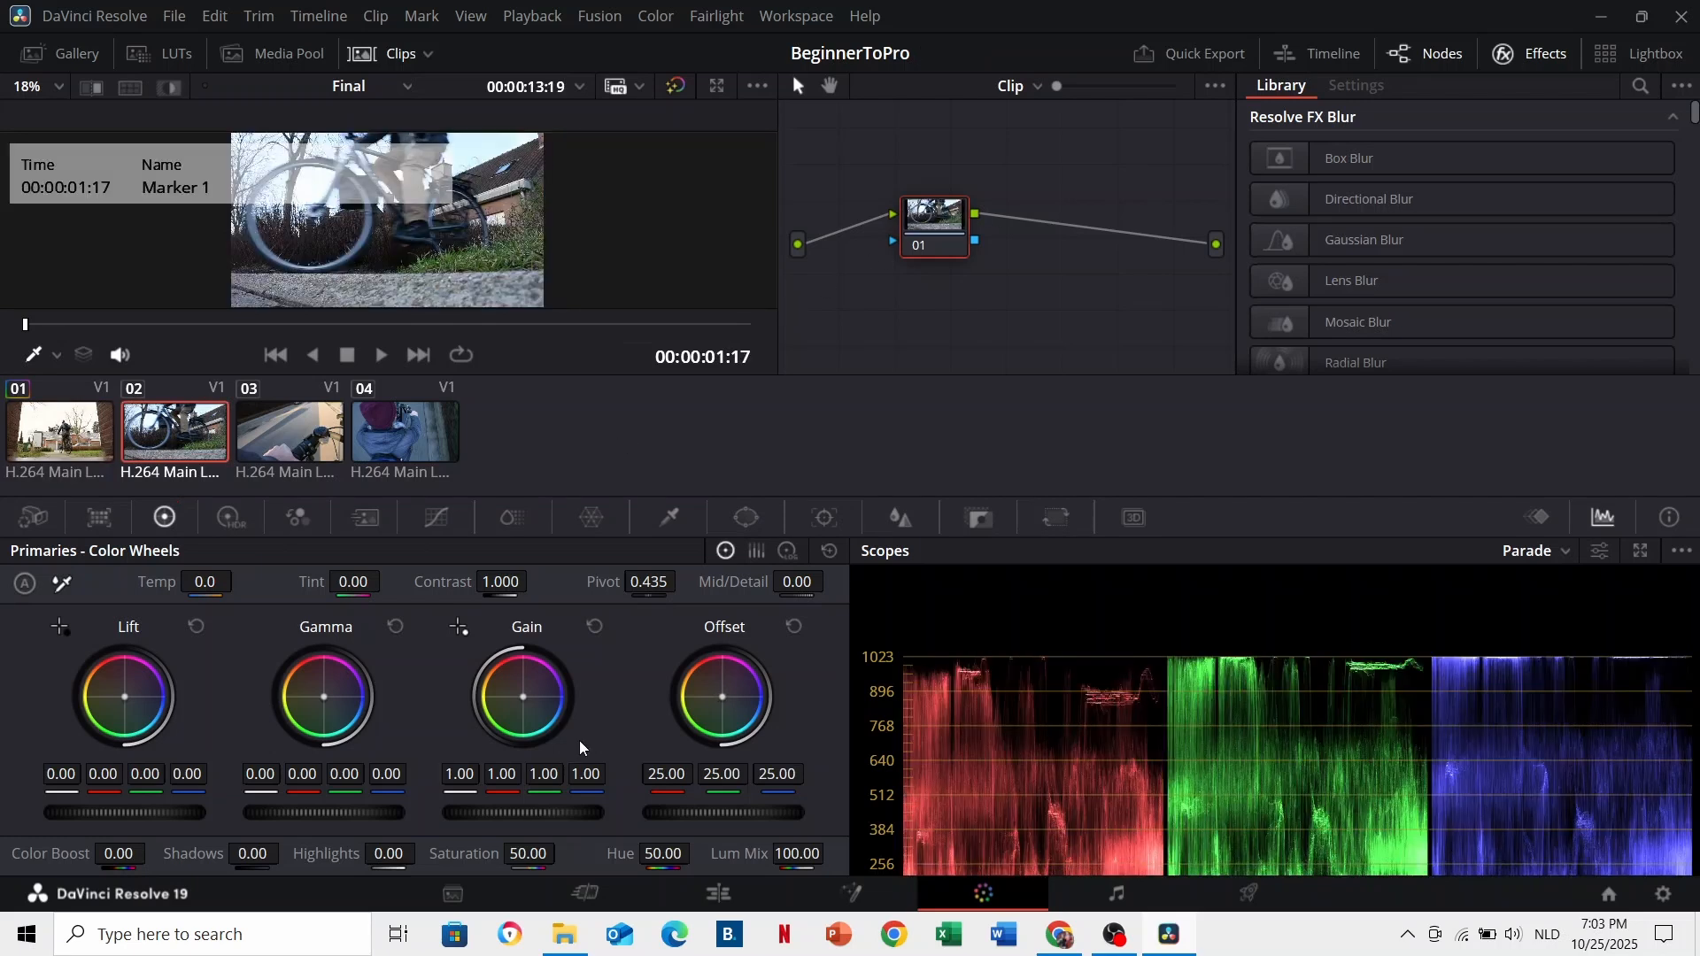
pyautogui.moveTo(722, 698); pyautogui.dragTo(696, 669)
pyautogui.click(292, 437)
pyautogui.click(371, 420)
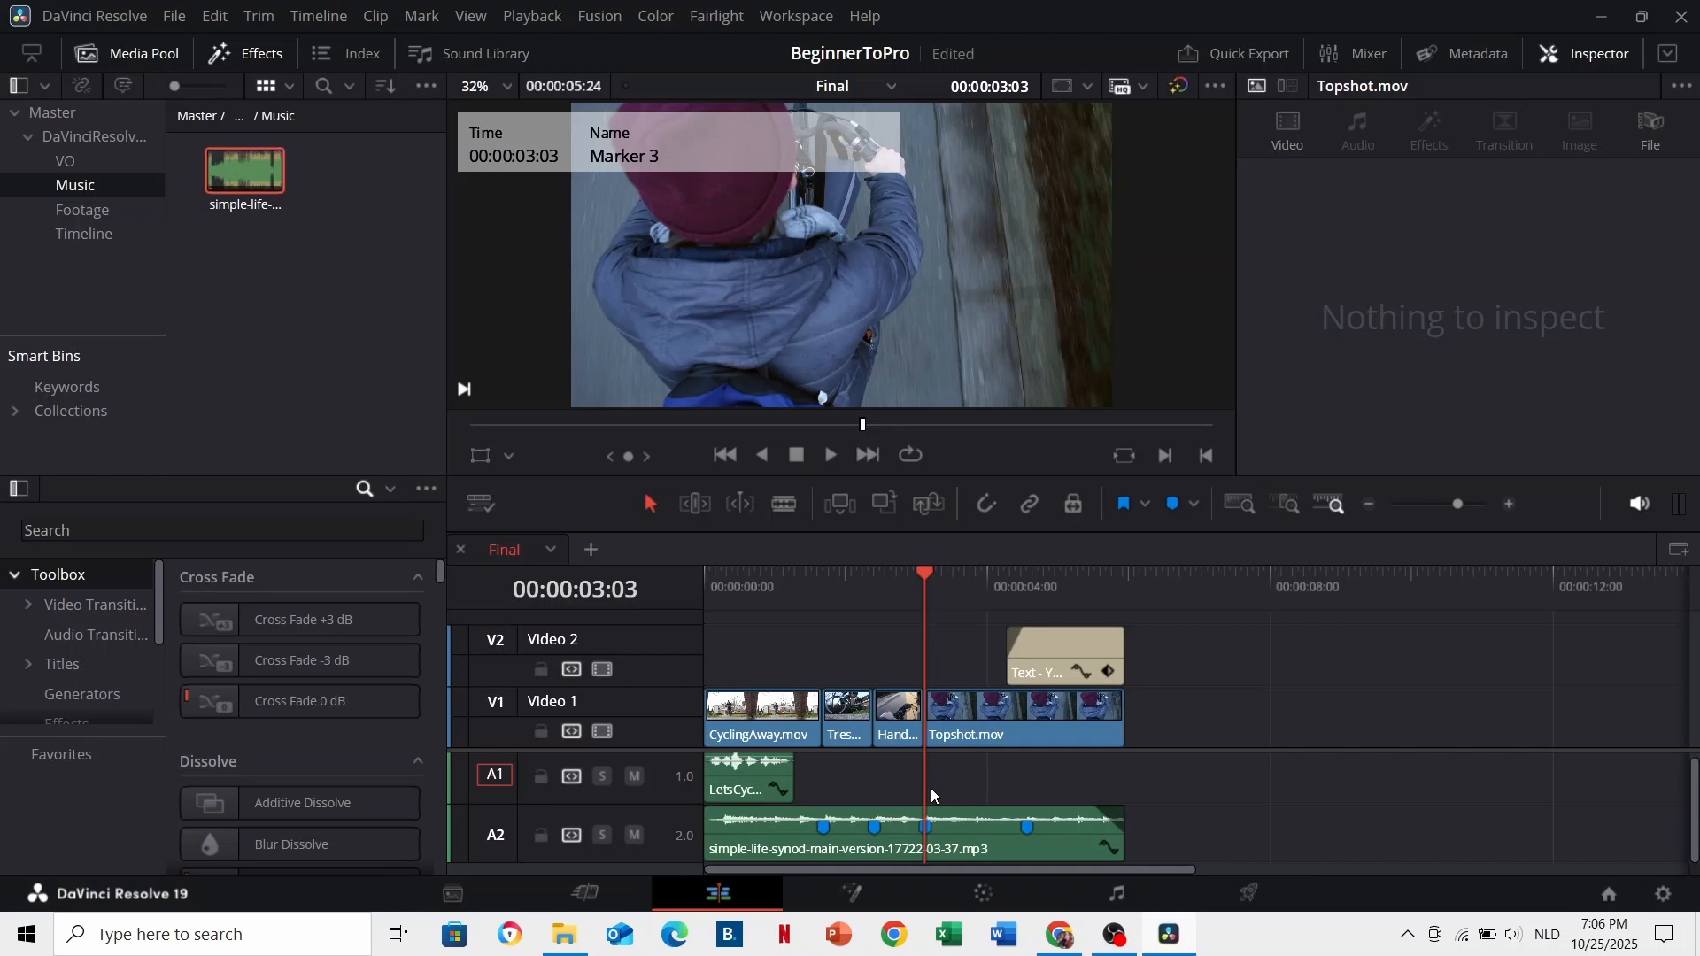
# Step: Switch to the Deliver page, return the playhead to the start and look over the render settings and range options
pyautogui.click(1266, 896)
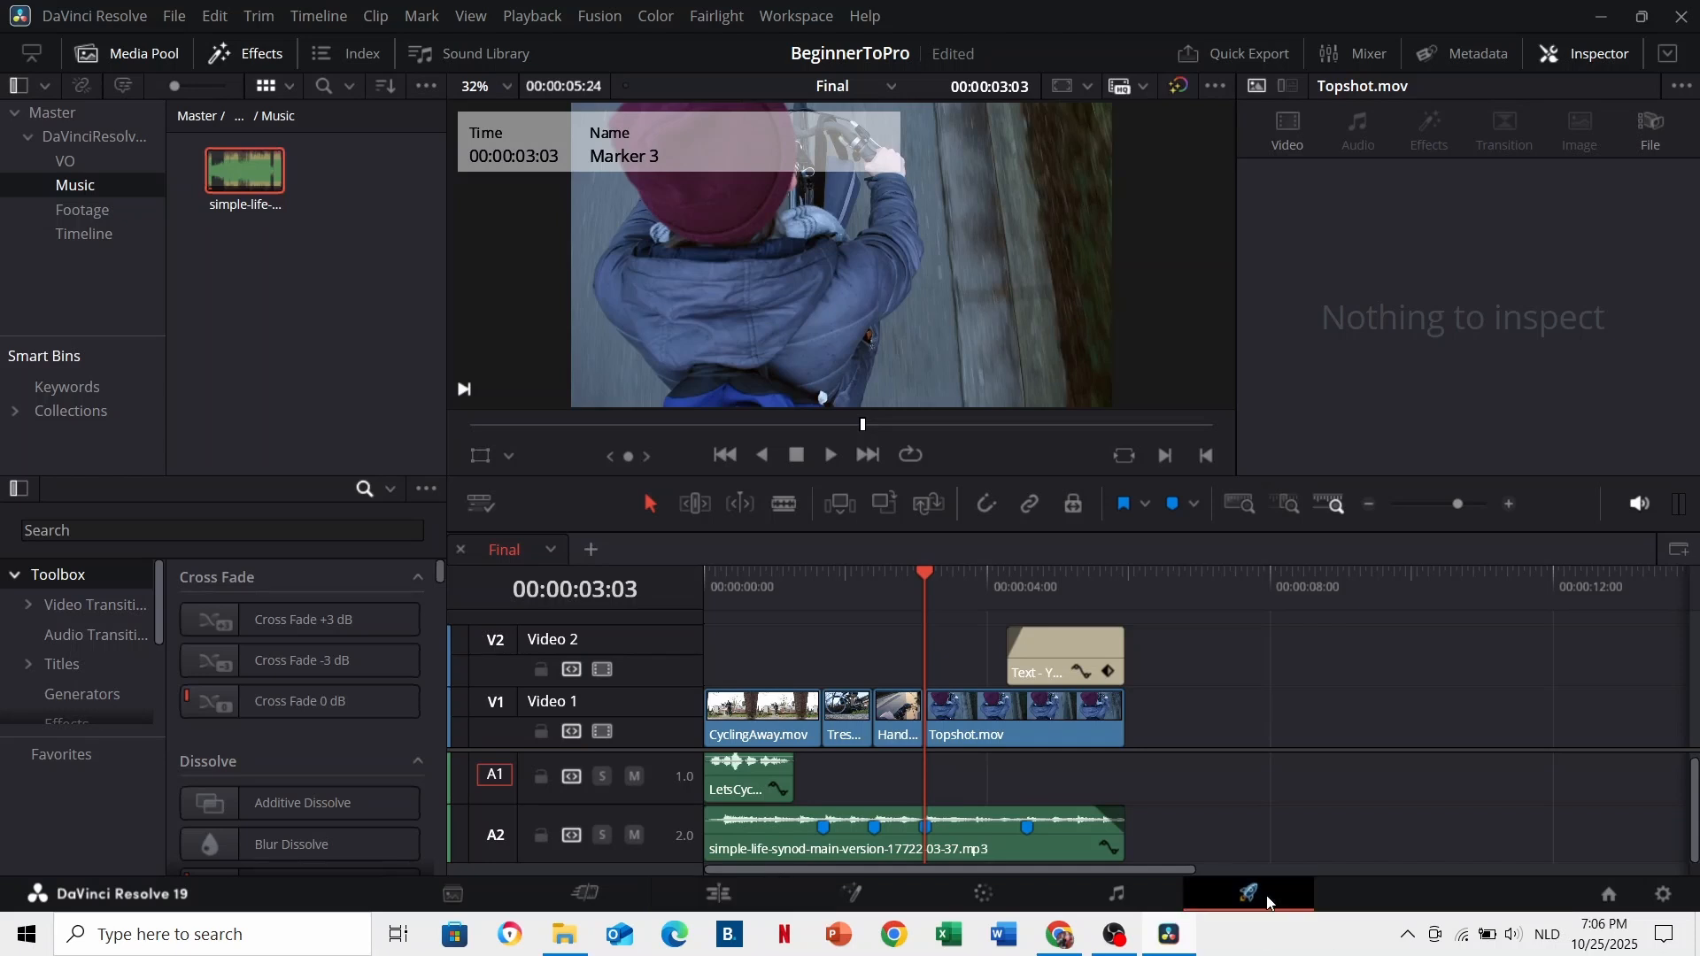
pyautogui.scroll(-5, 186, 470)
pyautogui.scroll(4, 188, 472)
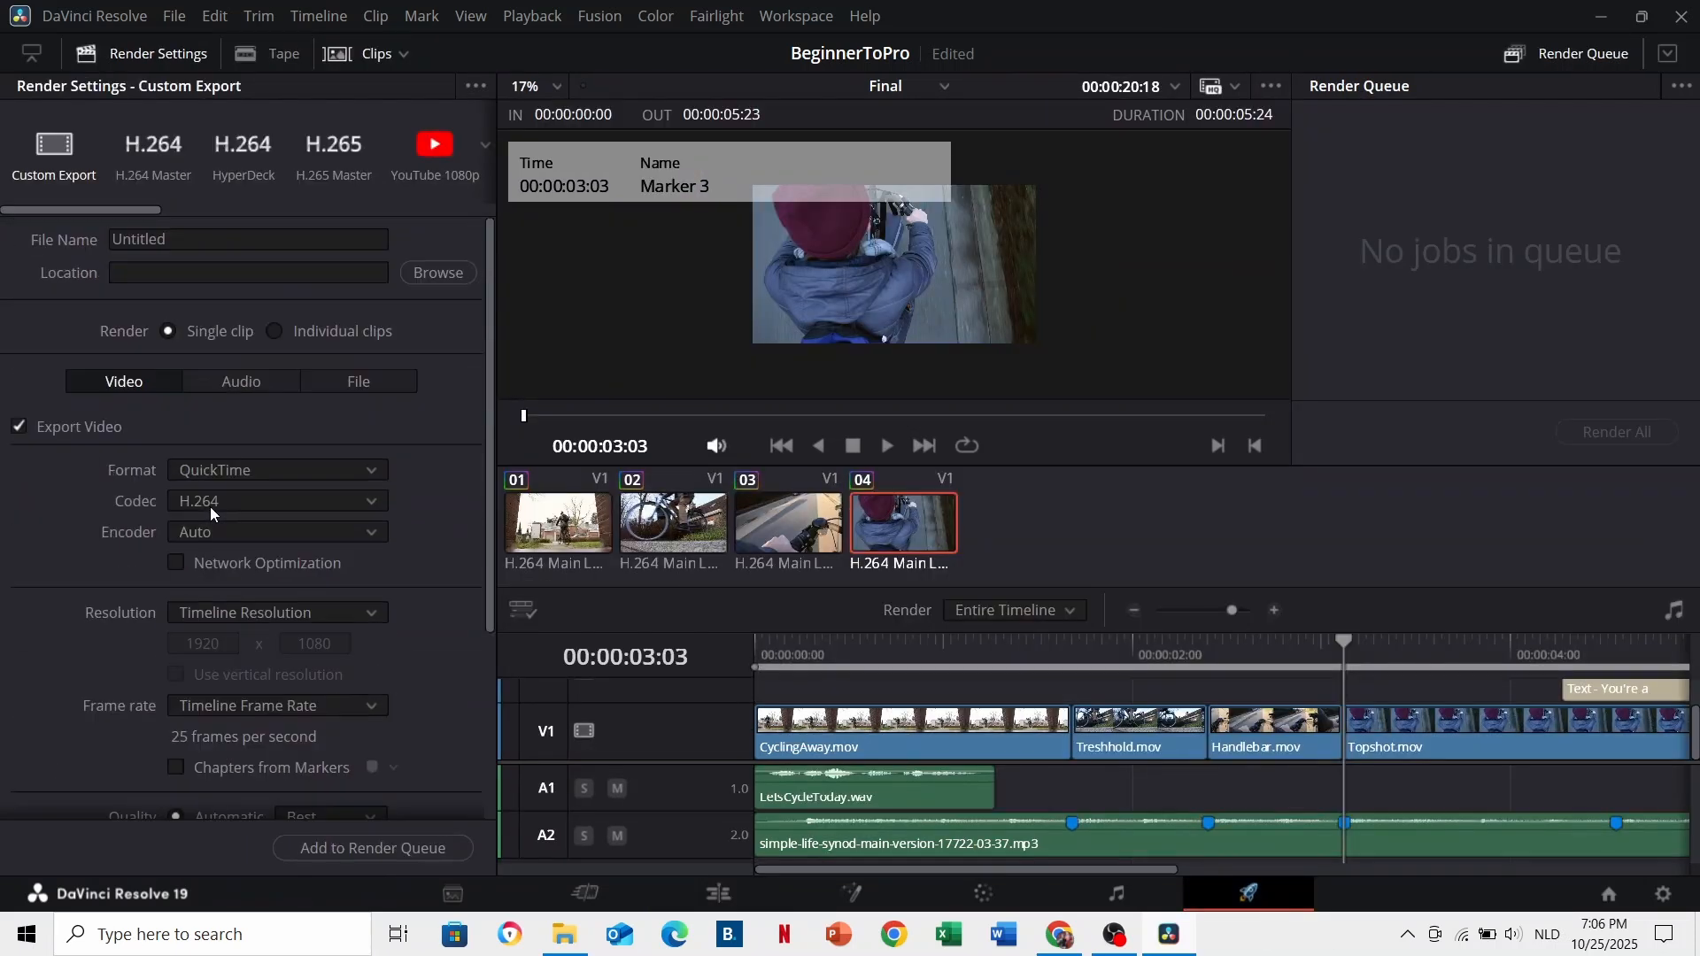
pyautogui.moveTo(802, 646); pyautogui.dragTo(739, 650)
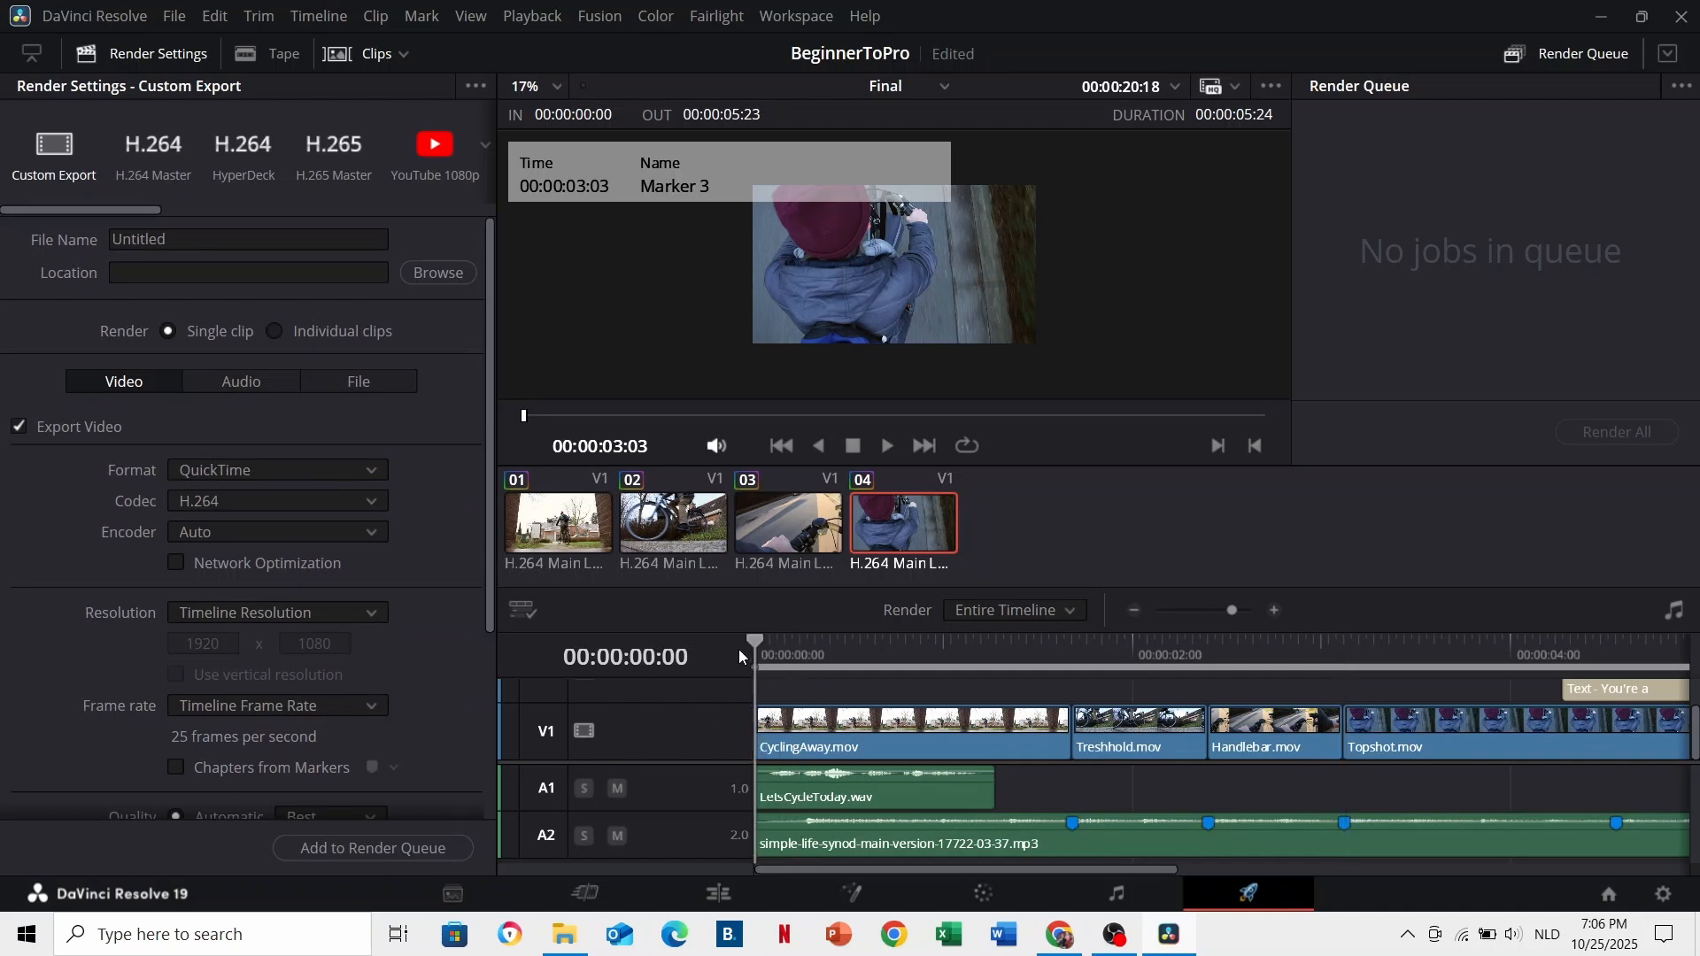
pyautogui.click(1011, 611)
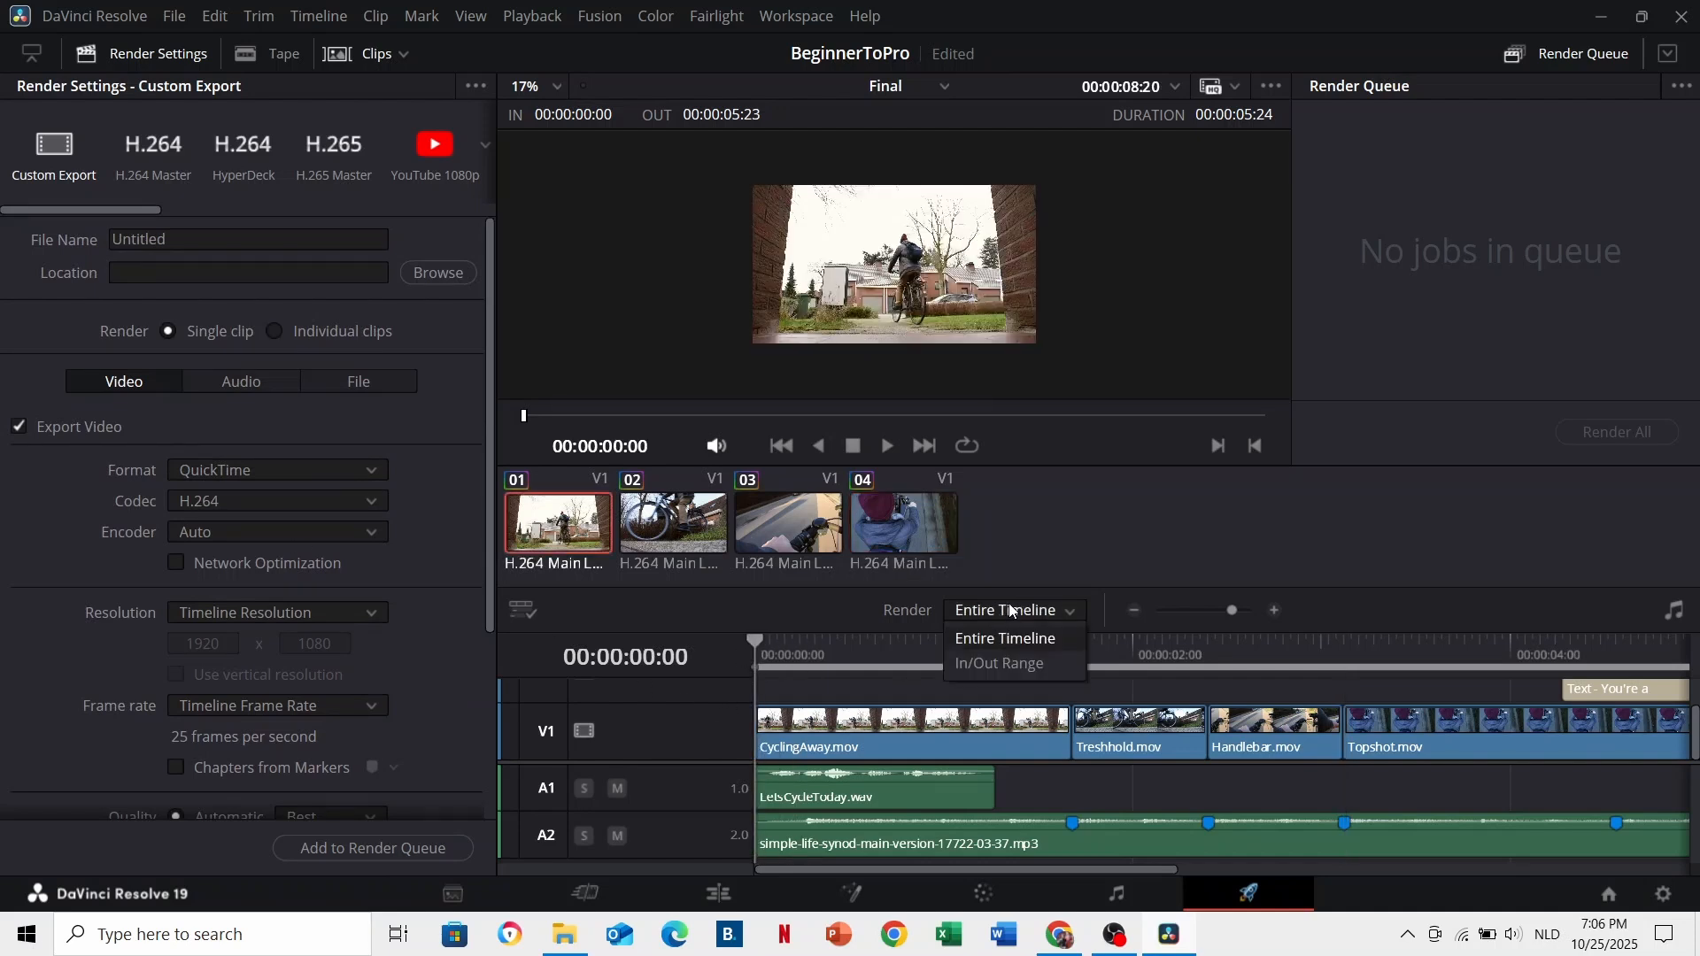
pyautogui.click(1011, 611)
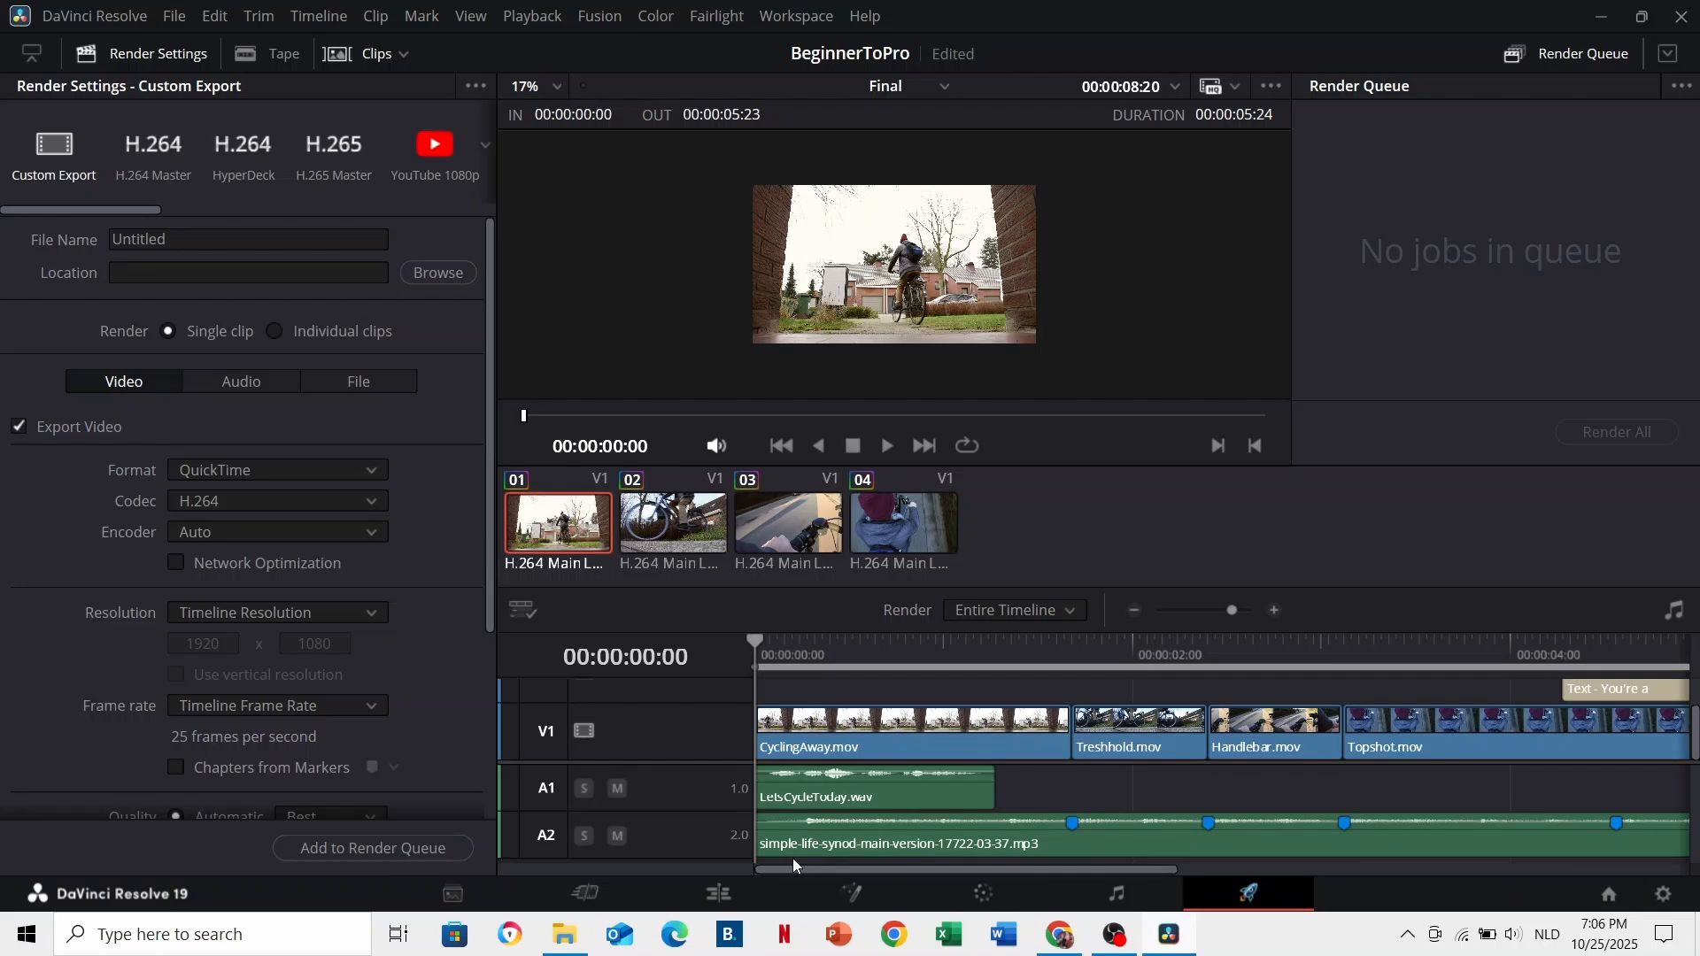
# Step: Mark an In/Out render range from 00:00:01:00 to 00:00:01:22 on the timeline
pyautogui.click(944, 647)
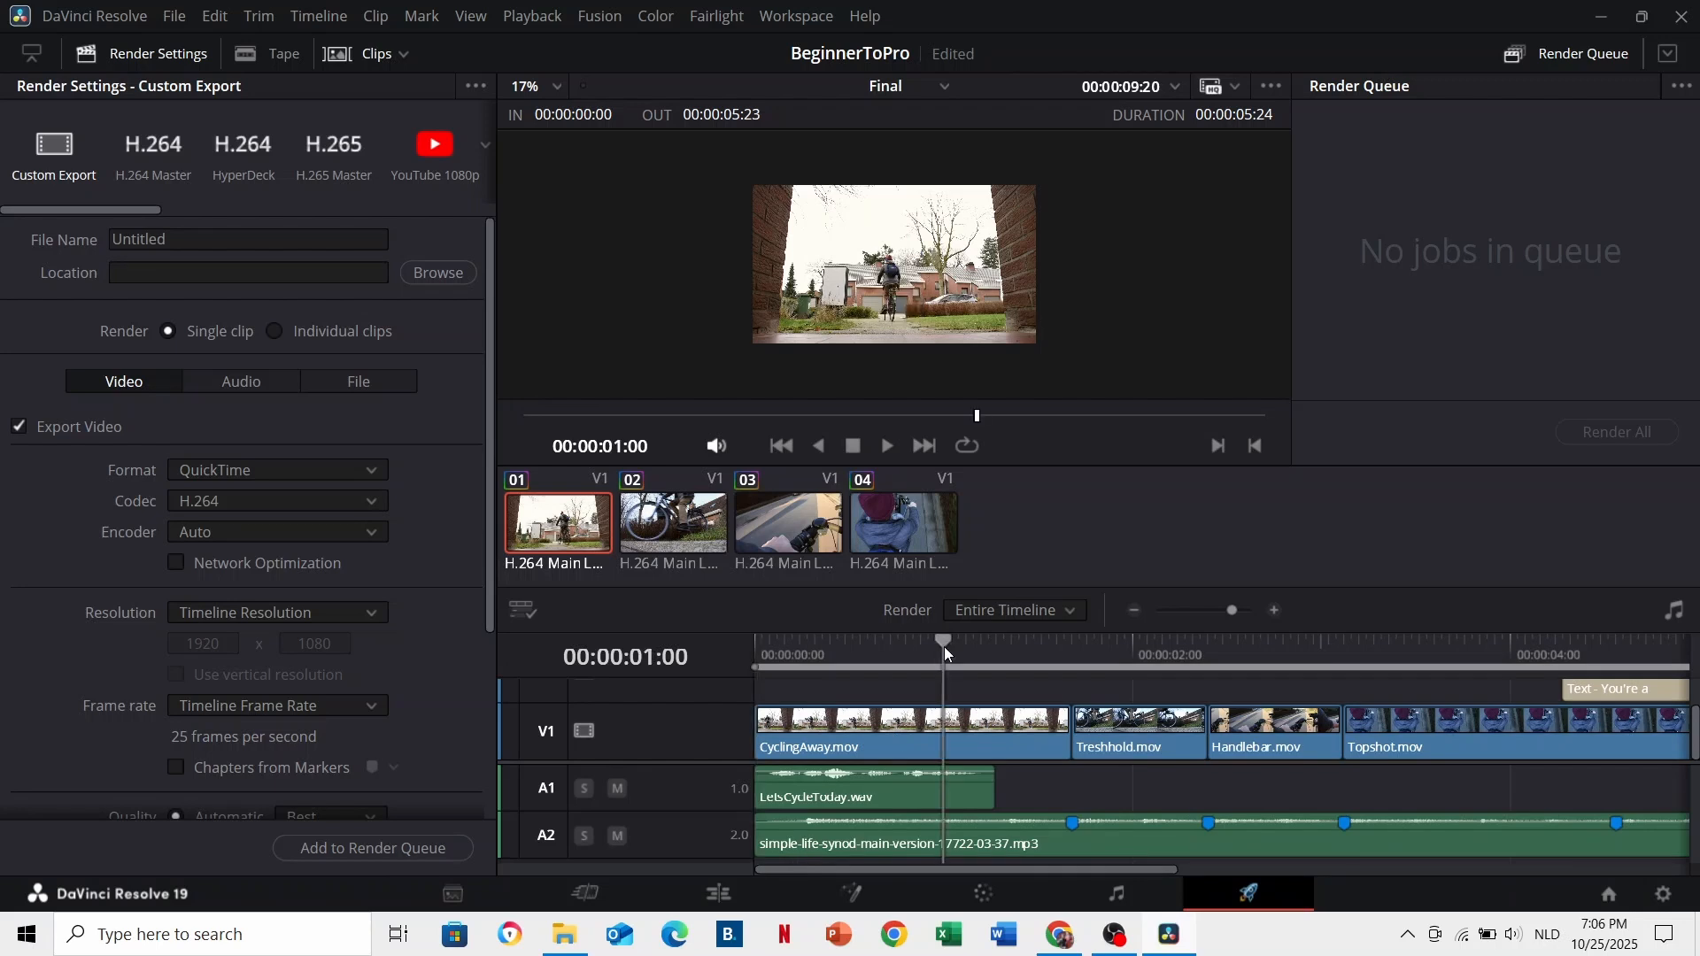
pyautogui.press('i')
pyautogui.click(1110, 652)
pyautogui.press('o')
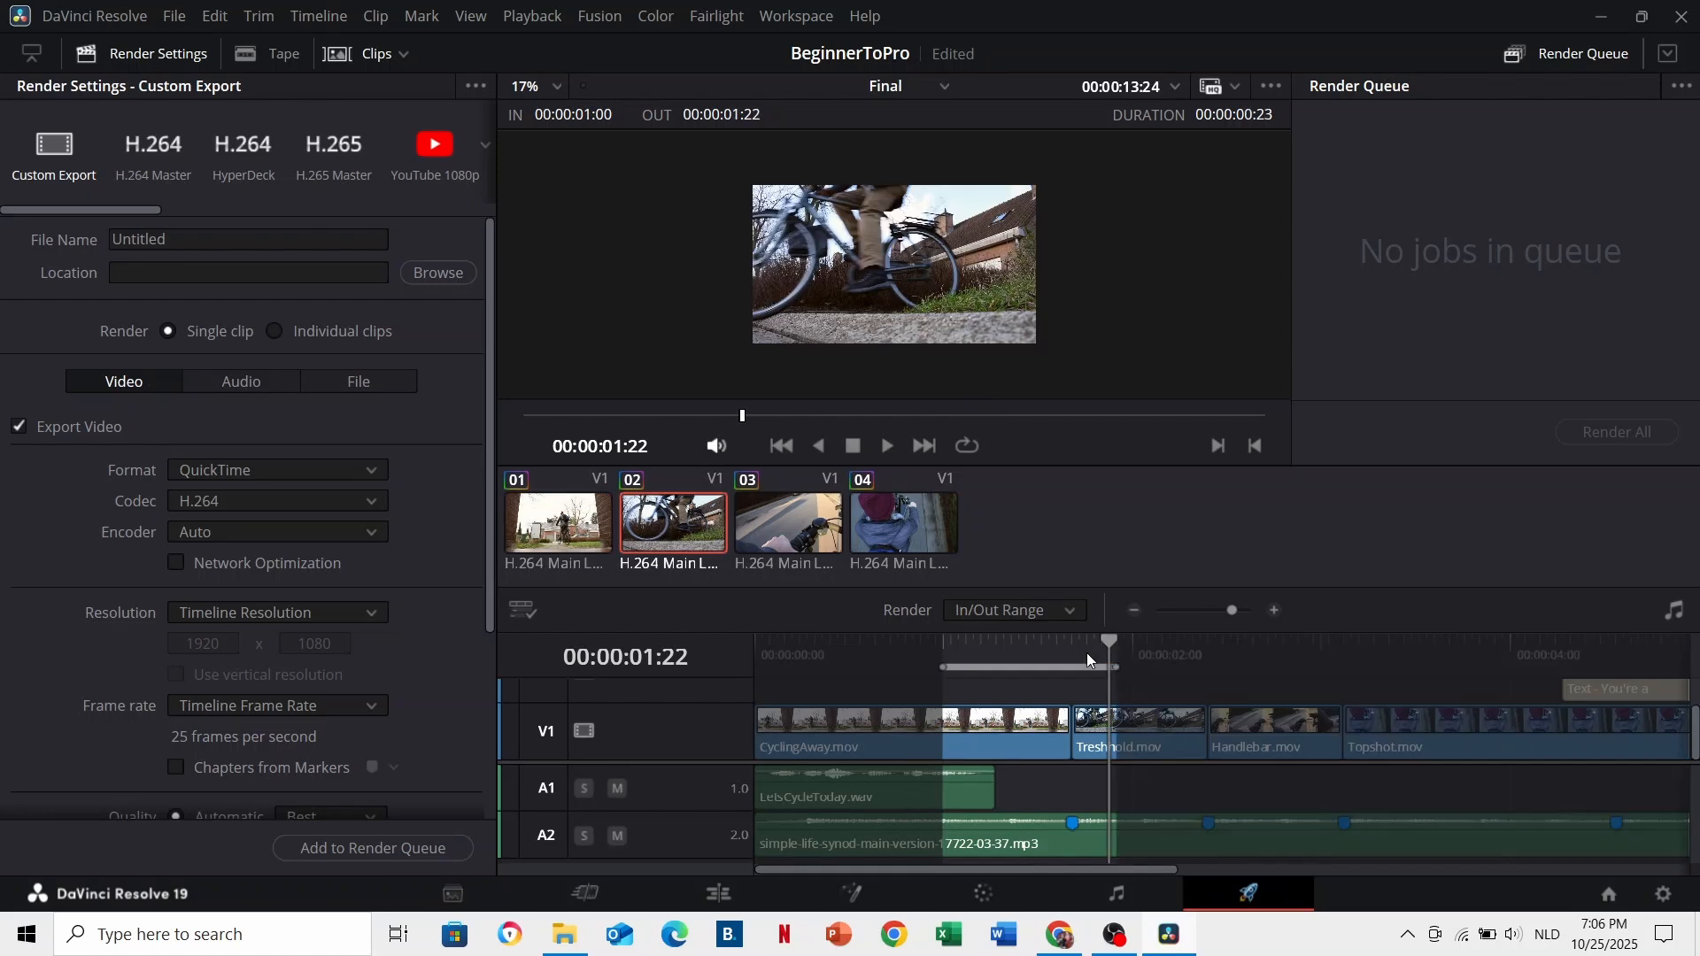
# Step: Redefine the render range with an In point at 00:00:00:11 and an Out point at 00:00:01:10
pyautogui.click(838, 654)
pyautogui.press('i')
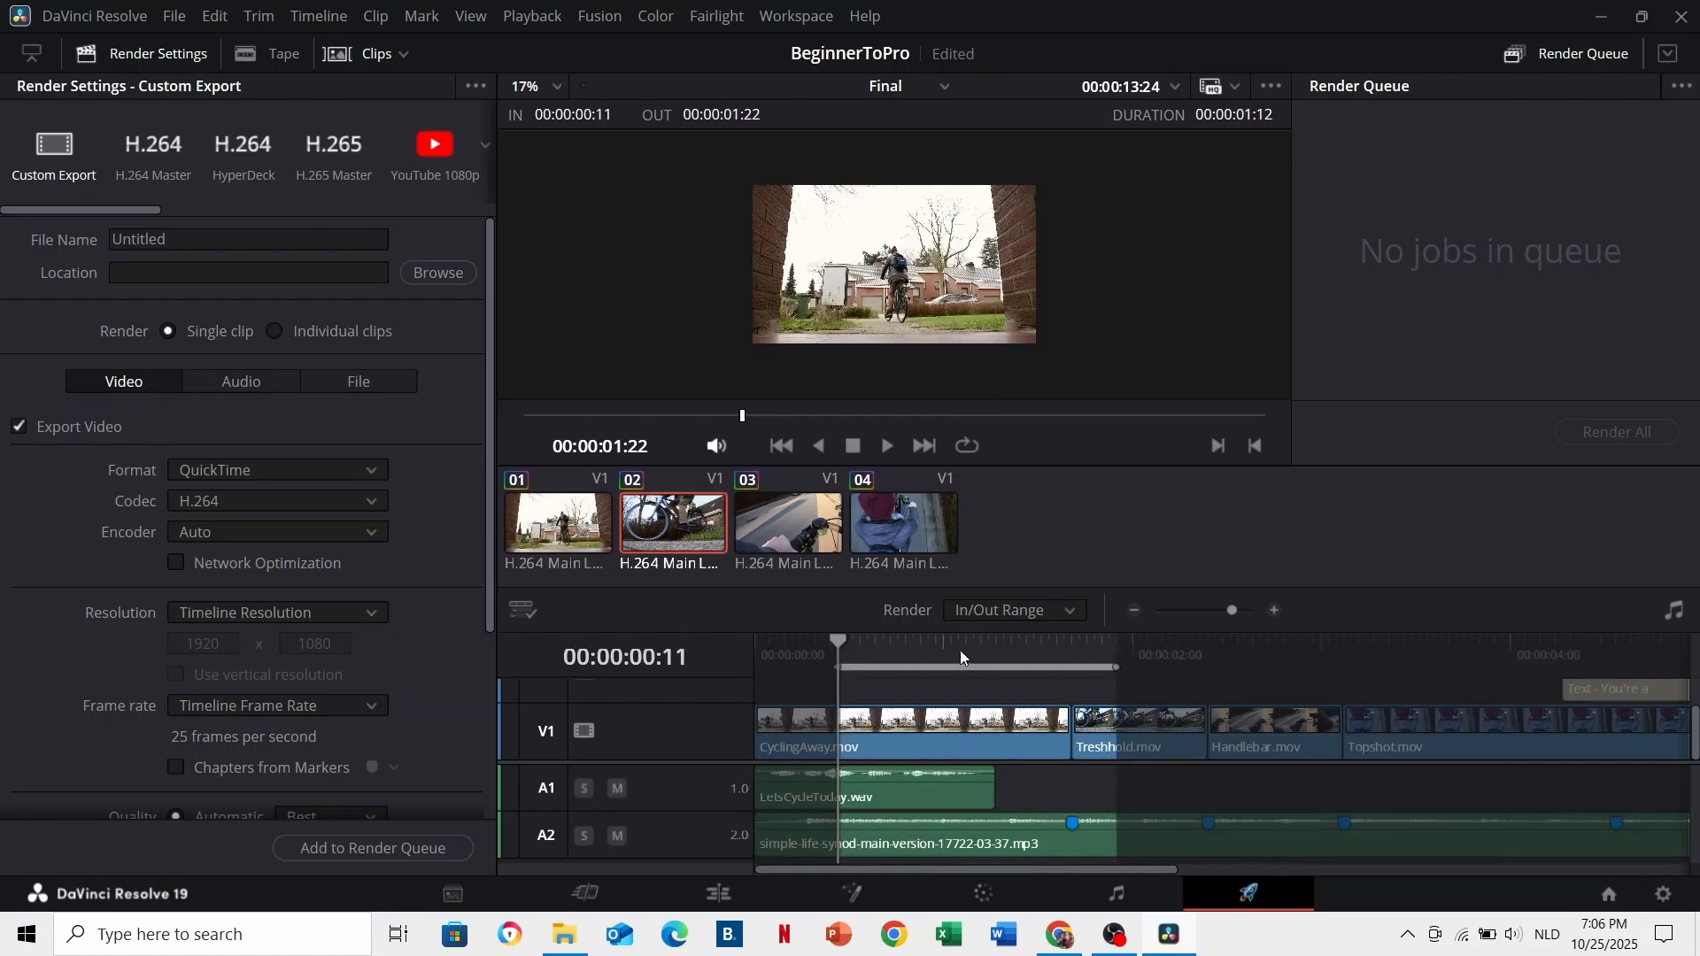
pyautogui.click(1020, 650)
pyautogui.press('o')
# Step: Mark a new In point at 00:00:02:00, and reset the render range to Entire Timeline
pyautogui.click(1133, 656)
pyautogui.press('i')
pyautogui.click(1231, 651)
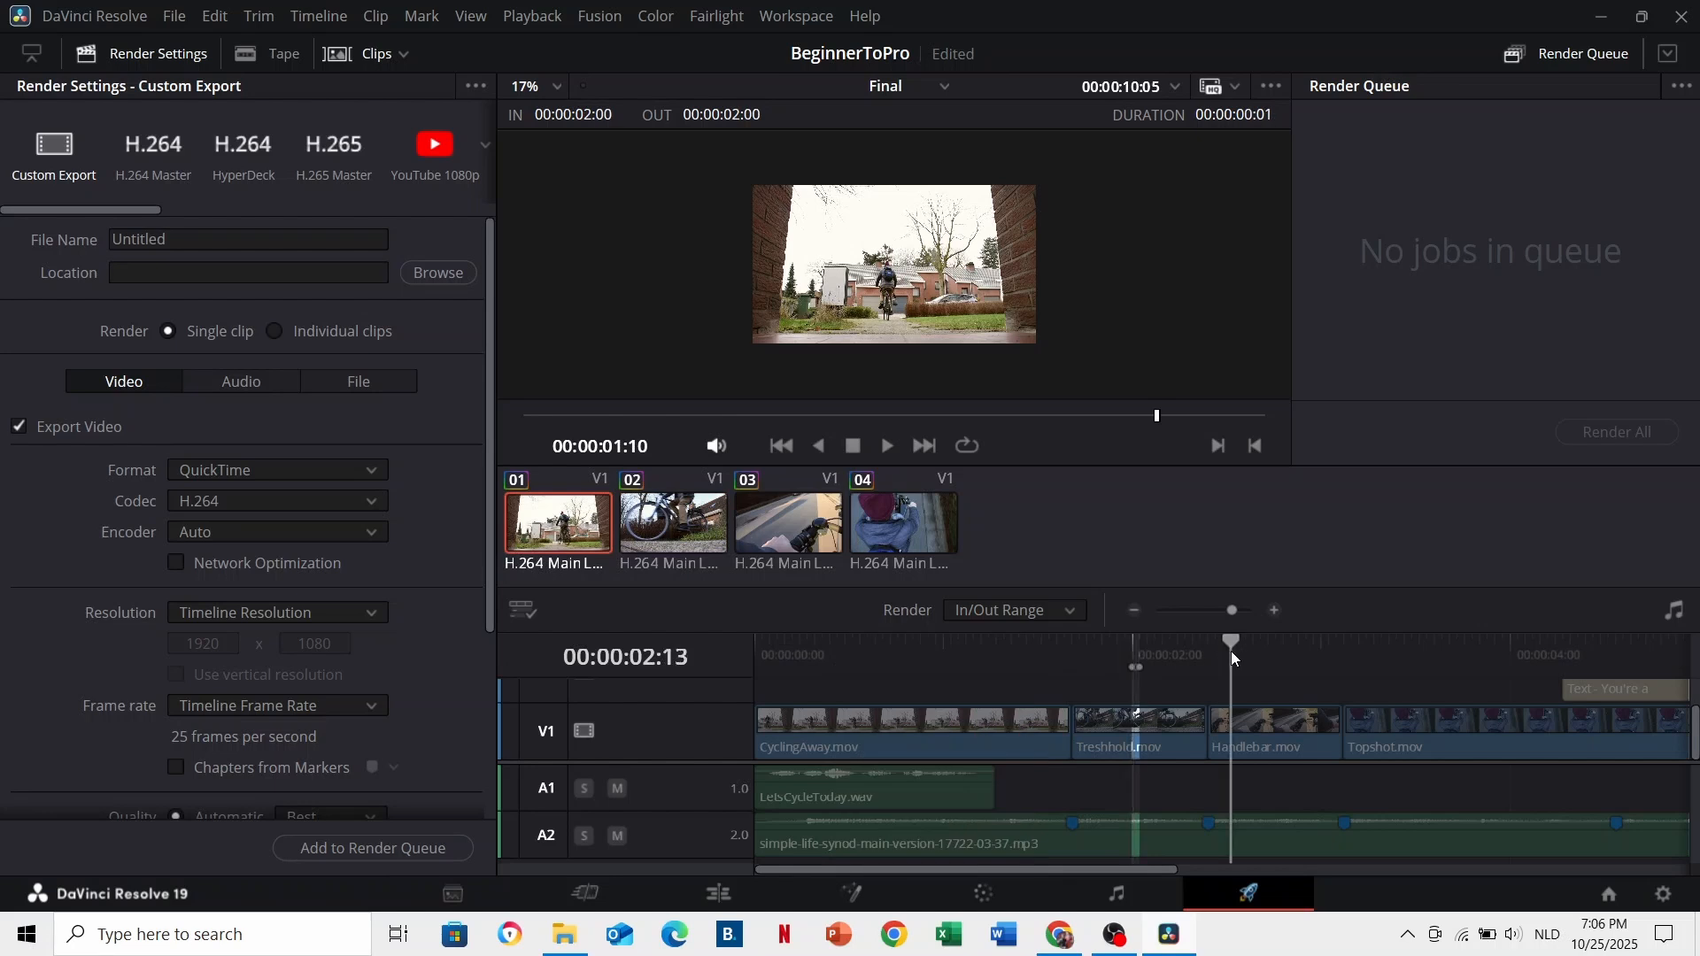
pyautogui.click(995, 618)
pyautogui.click(999, 637)
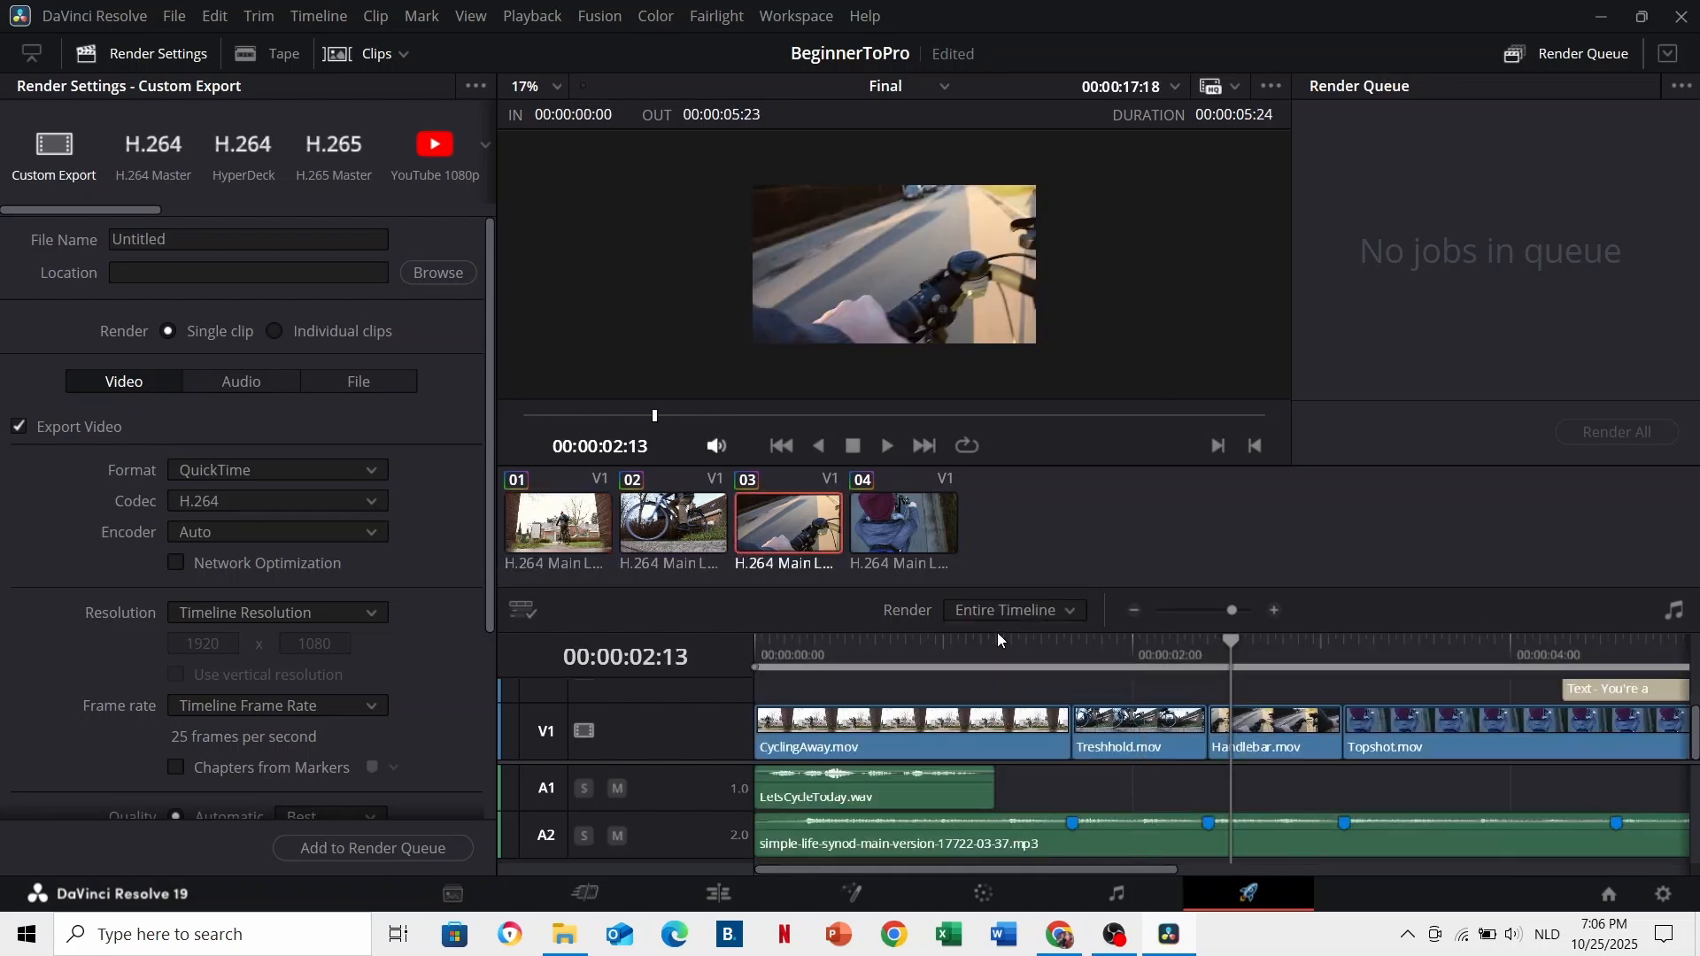
# Step: Browse for the render destination and create a folder named Export inside DaVinciResolve_BeginnerToPro
pyautogui.click(440, 272)
pyautogui.rightClick(500, 445)
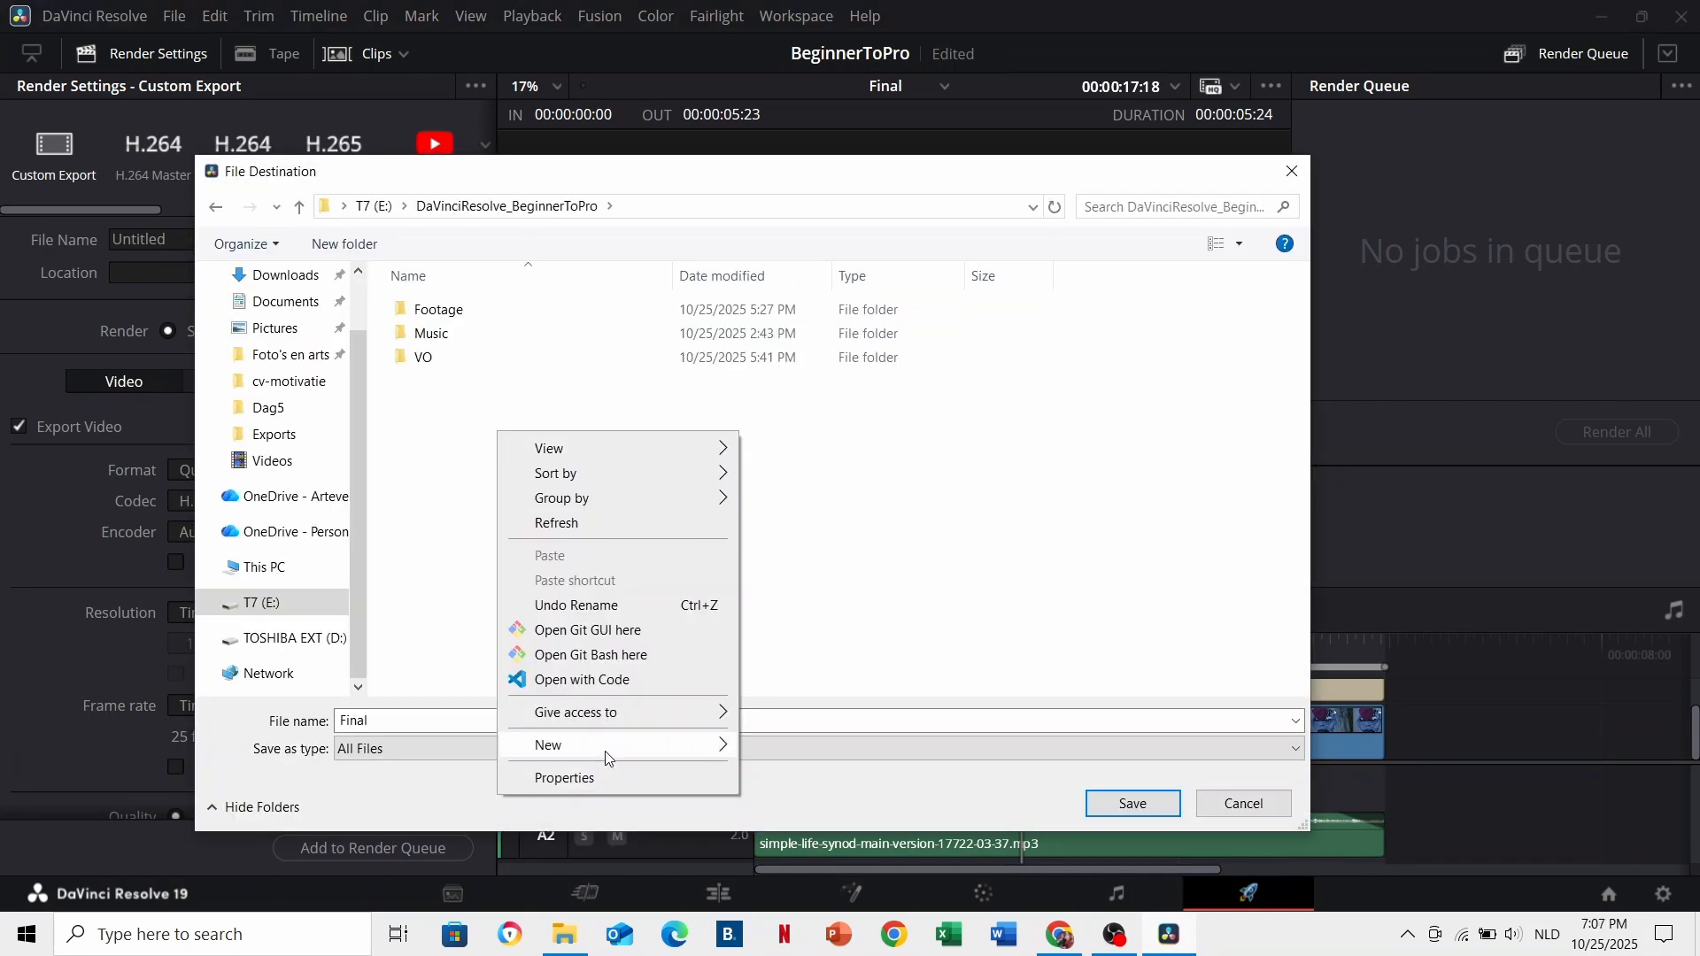
pyautogui.moveTo(691, 747)
pyautogui.click(846, 463)
pyautogui.write('Export')
pyautogui.press('Return')
# Step: Set the render destination to the Export folder with the file name BeginnerToPro
pyautogui.doubleClick(451, 384)
pyautogui.doubleClick(408, 722)
pyautogui.press('BackSpace')
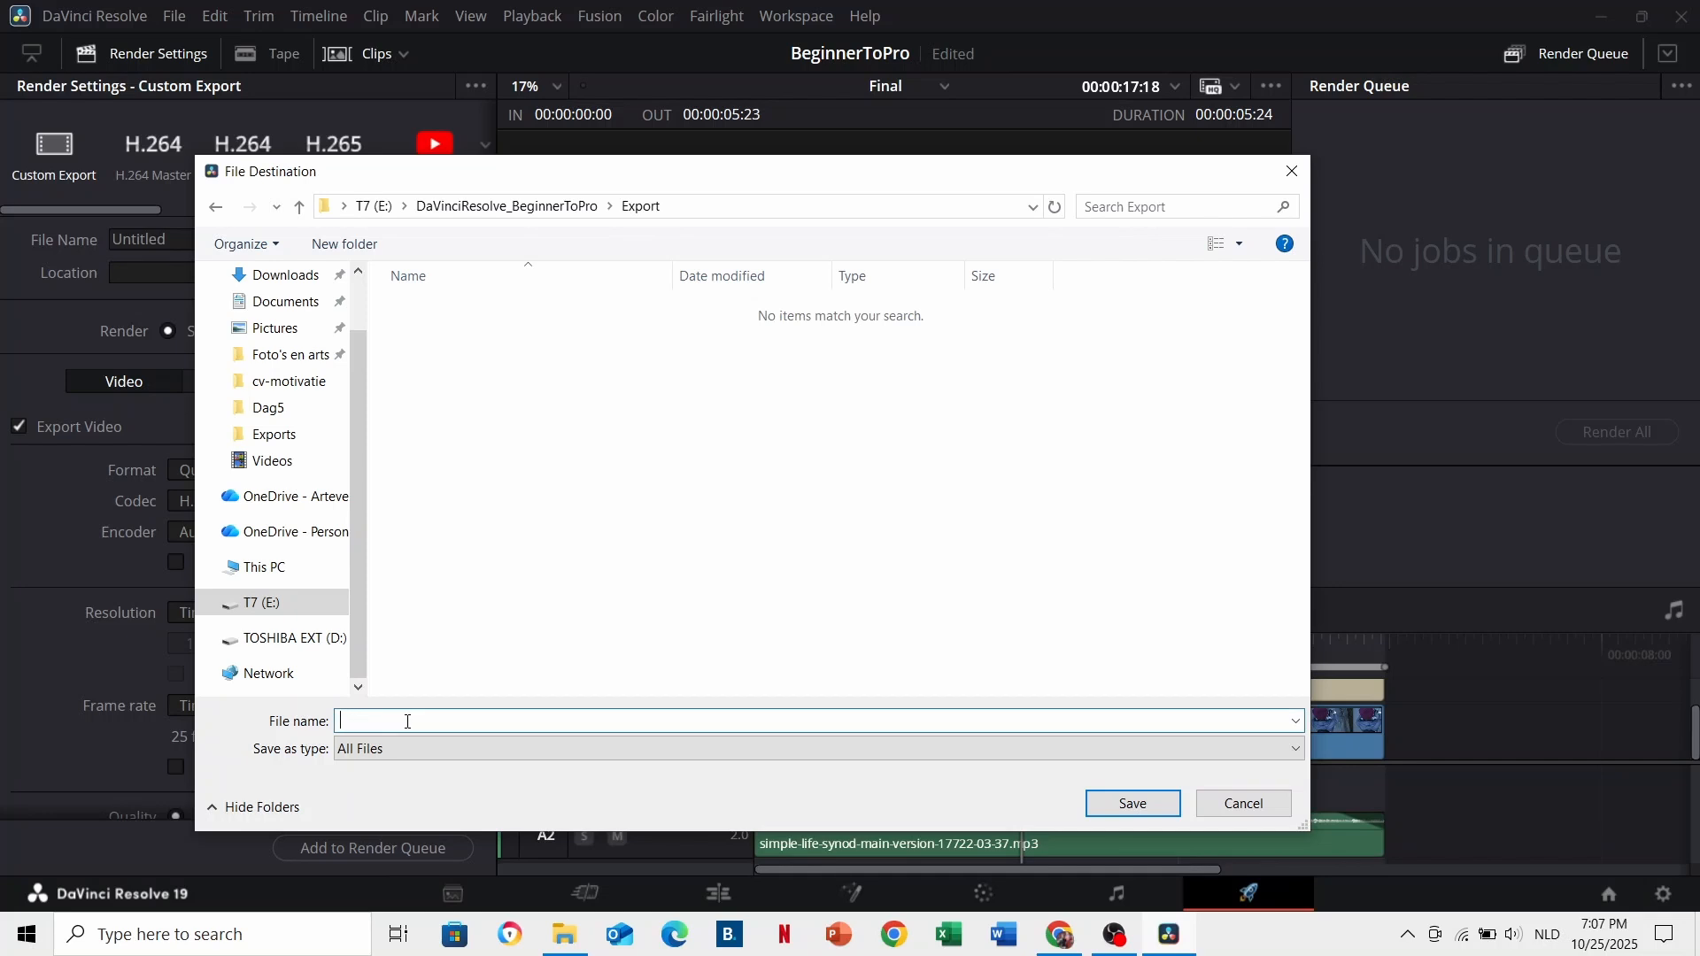
pyautogui.write('BeginnerToPro')
pyautogui.click(1133, 803)
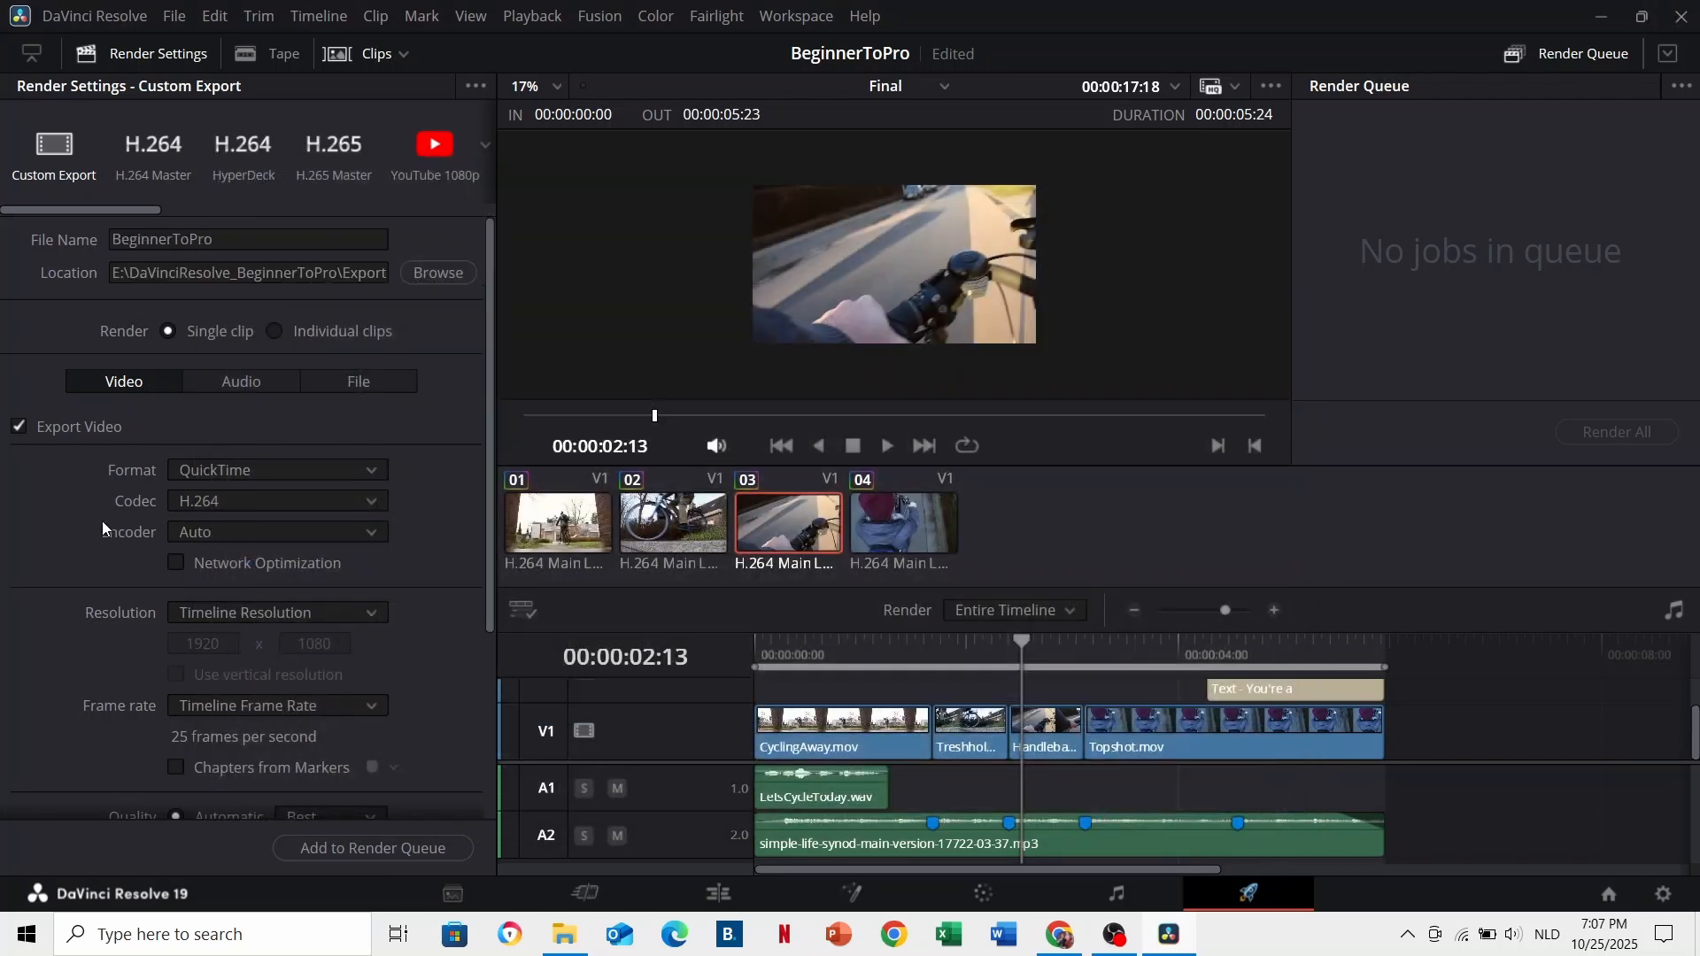
# Step: Set the export format to MP4
pyautogui.click(263, 475)
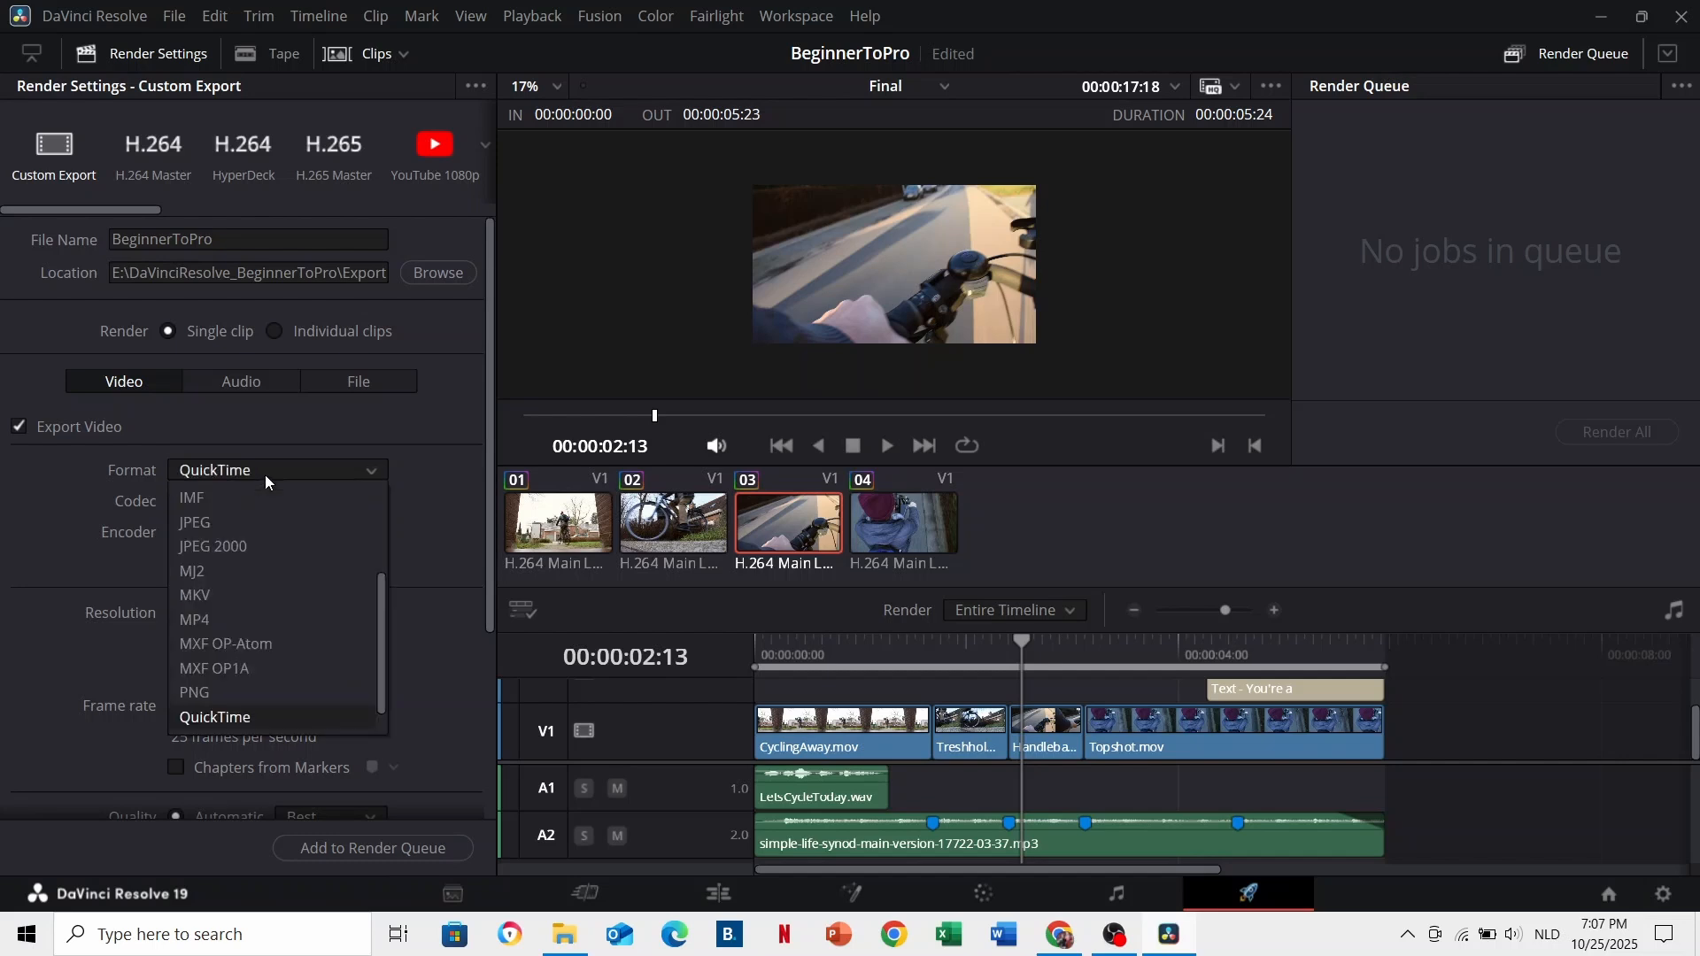
pyautogui.click(245, 471)
pyautogui.click(245, 463)
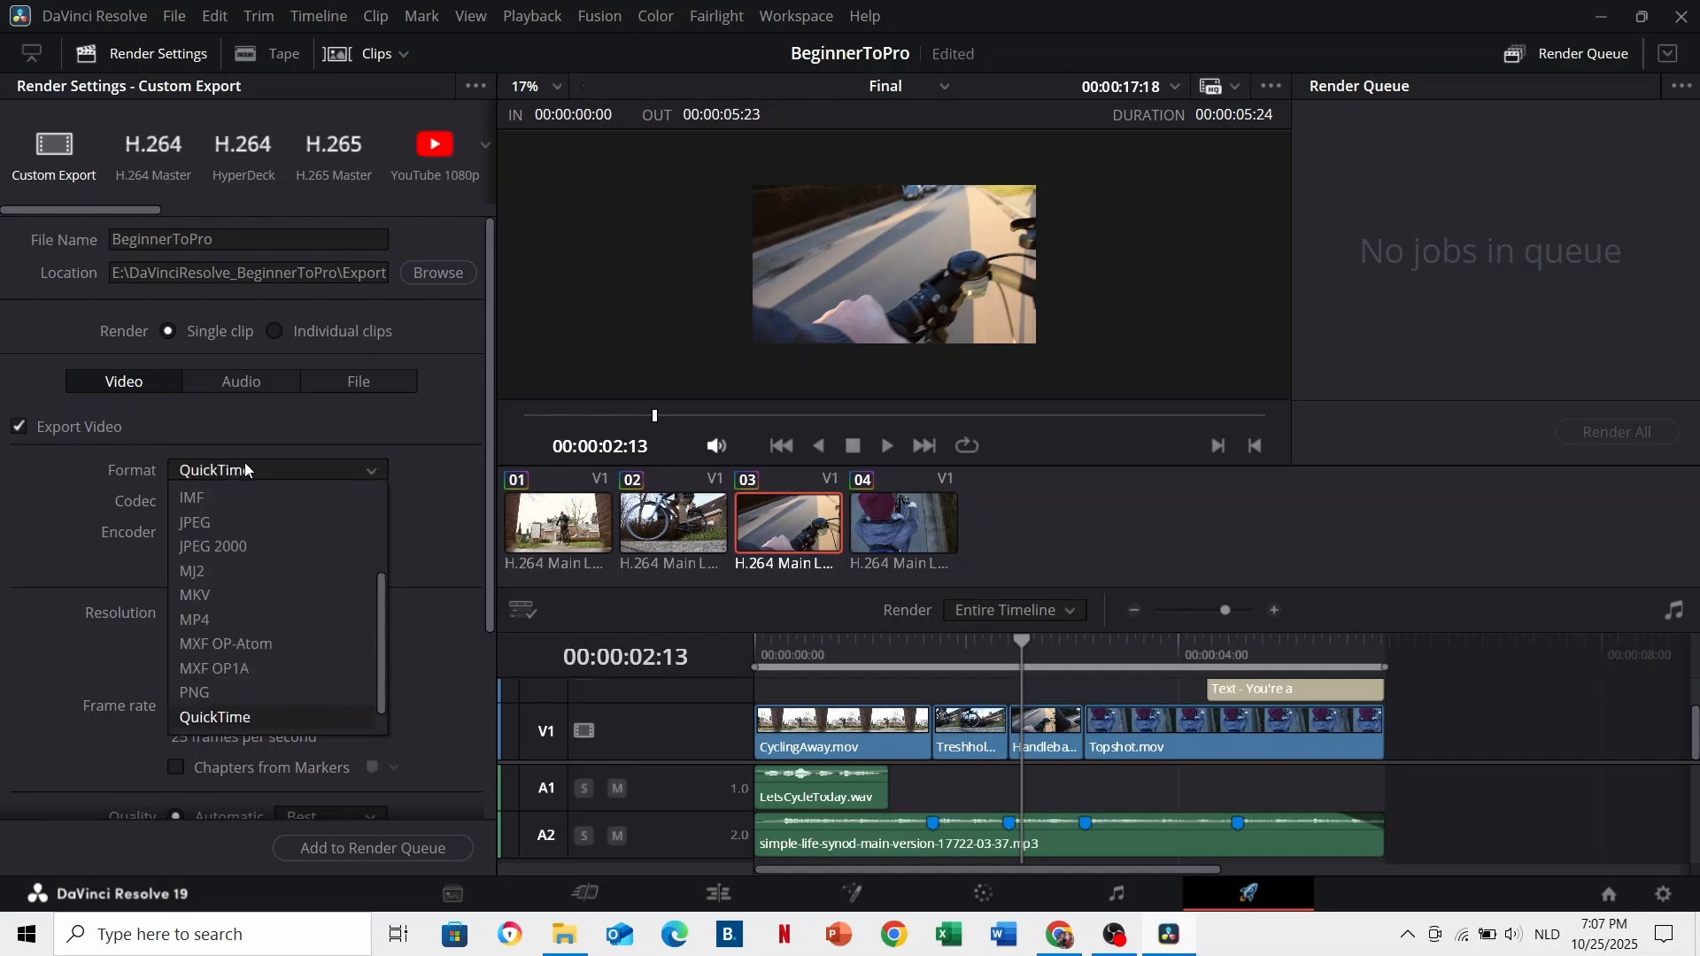
pyautogui.click(259, 620)
# Step: Try H.265 as the export codec, and set the codec back to H.264
pyautogui.click(250, 510)
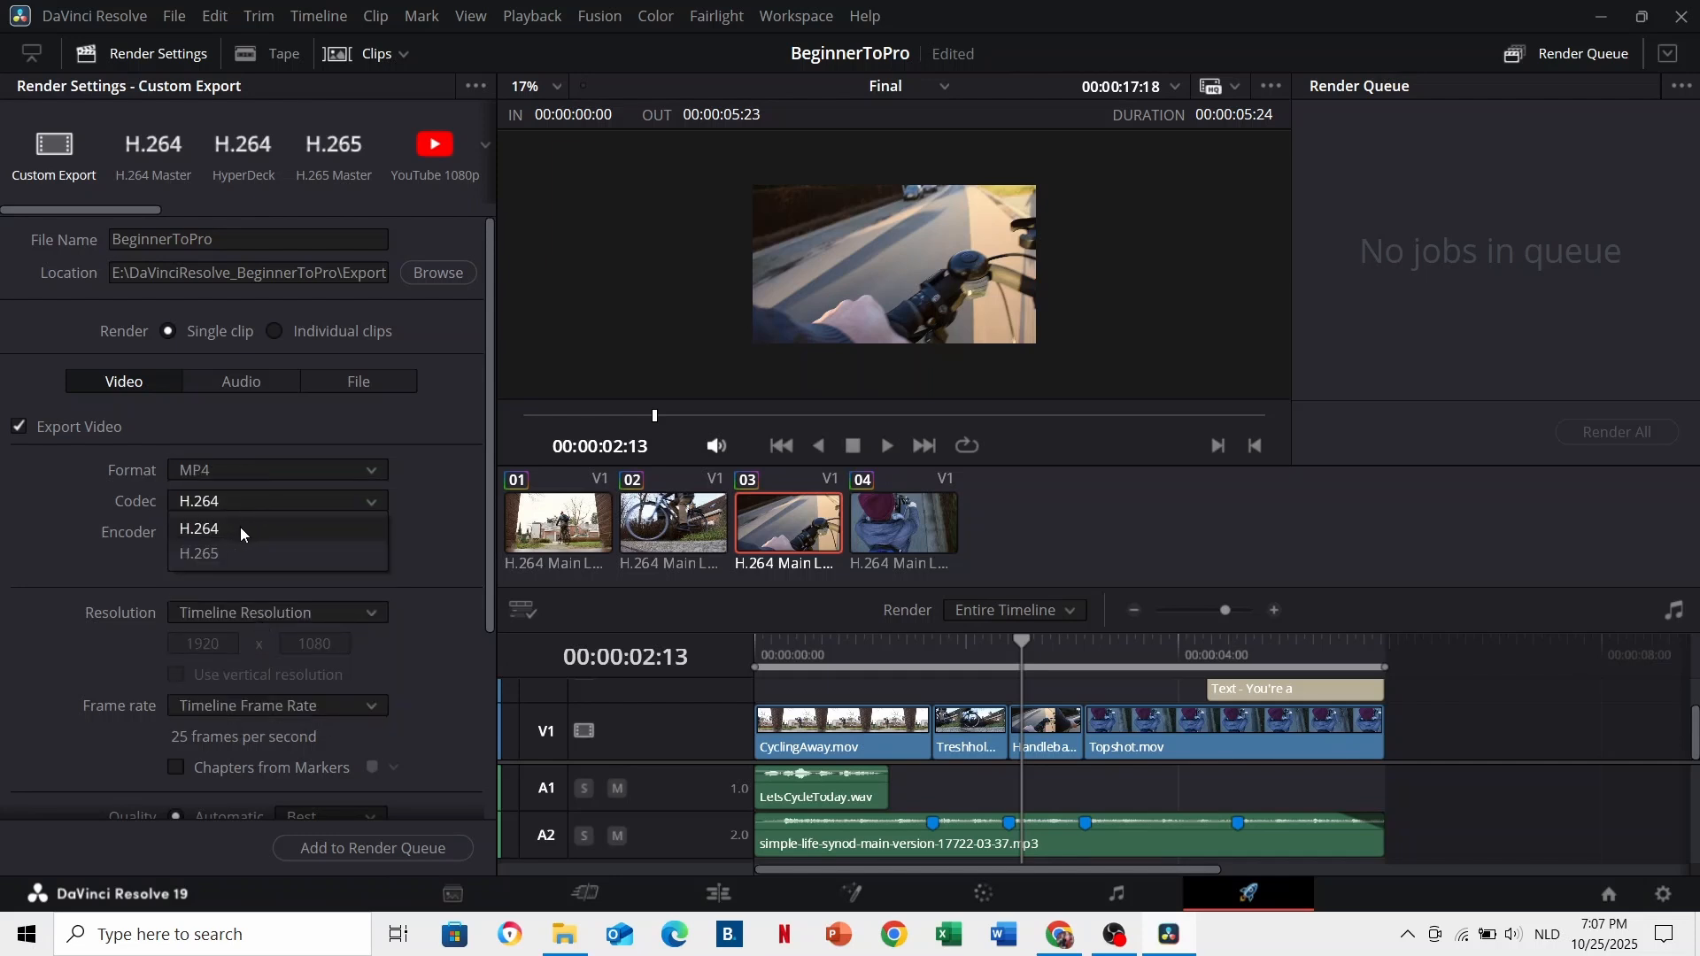
pyautogui.click(244, 554)
pyautogui.click(254, 496)
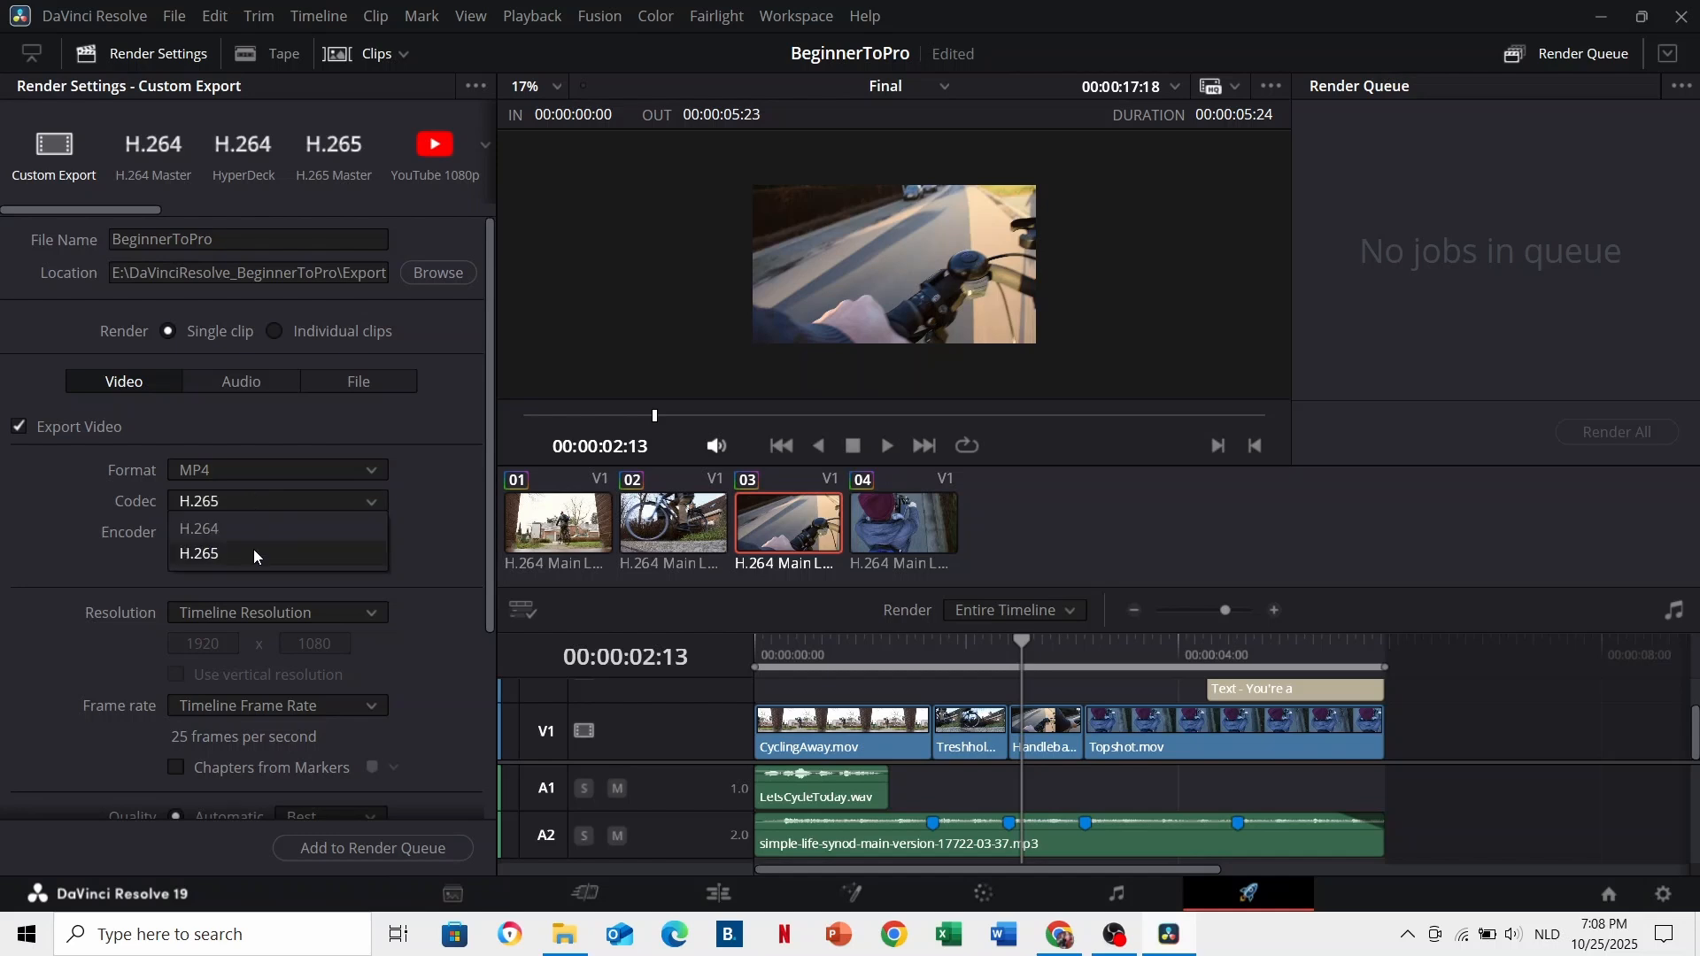
pyautogui.click(253, 504)
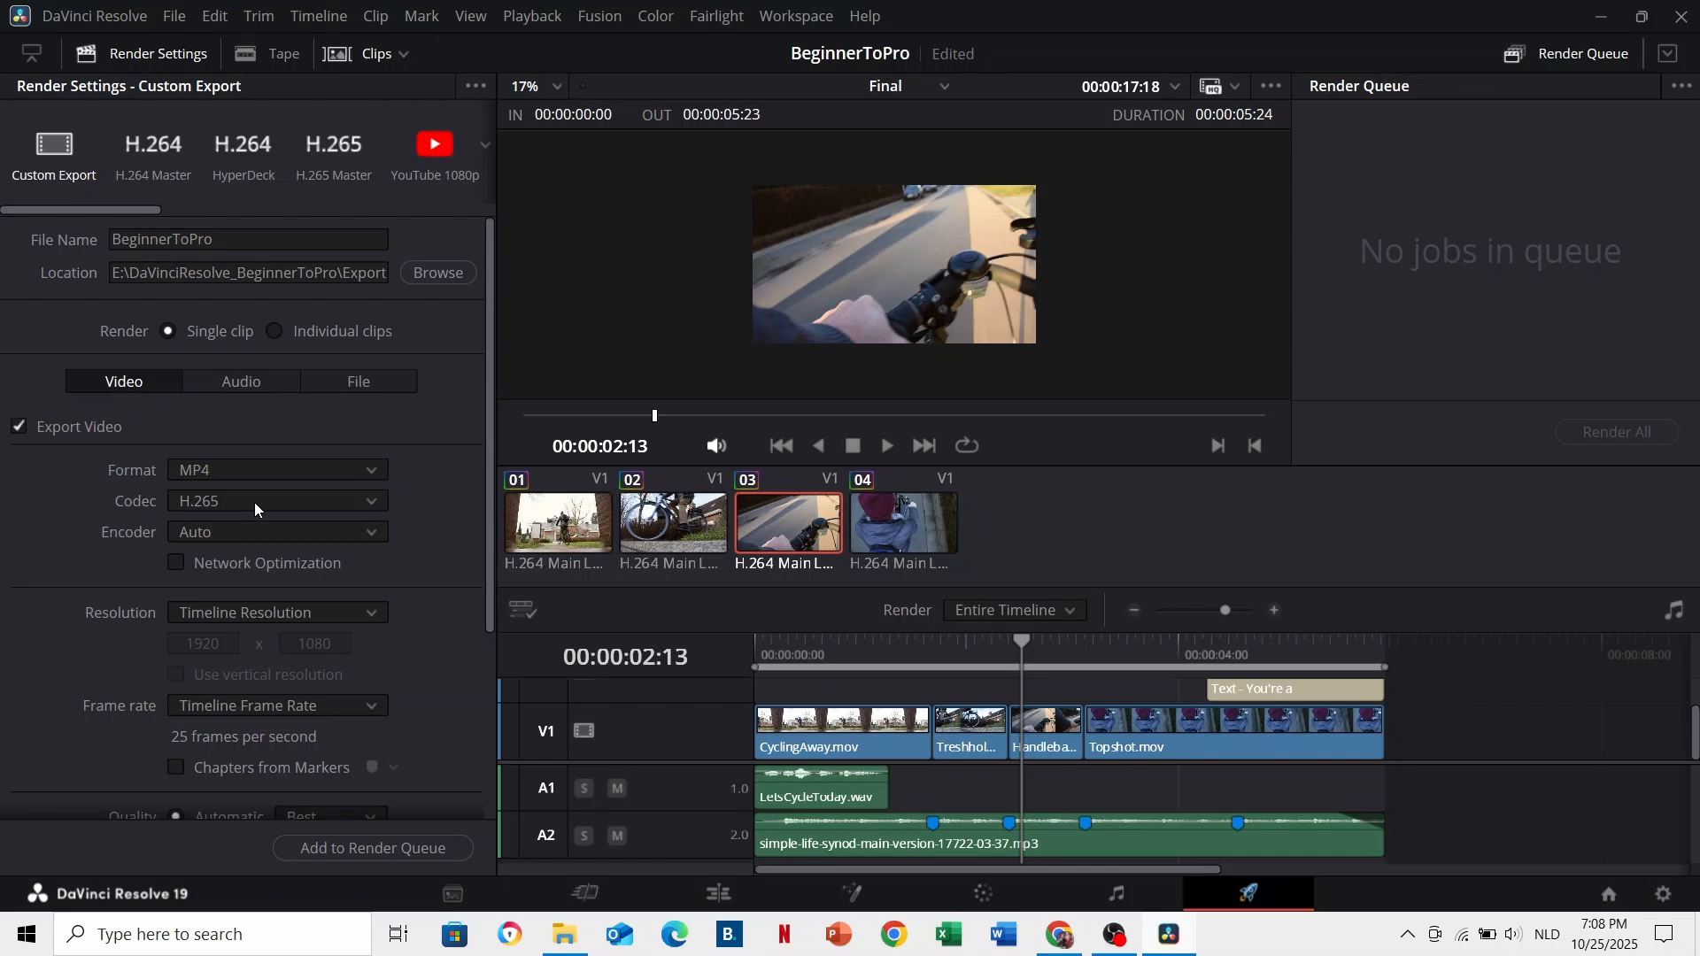
pyautogui.click(253, 502)
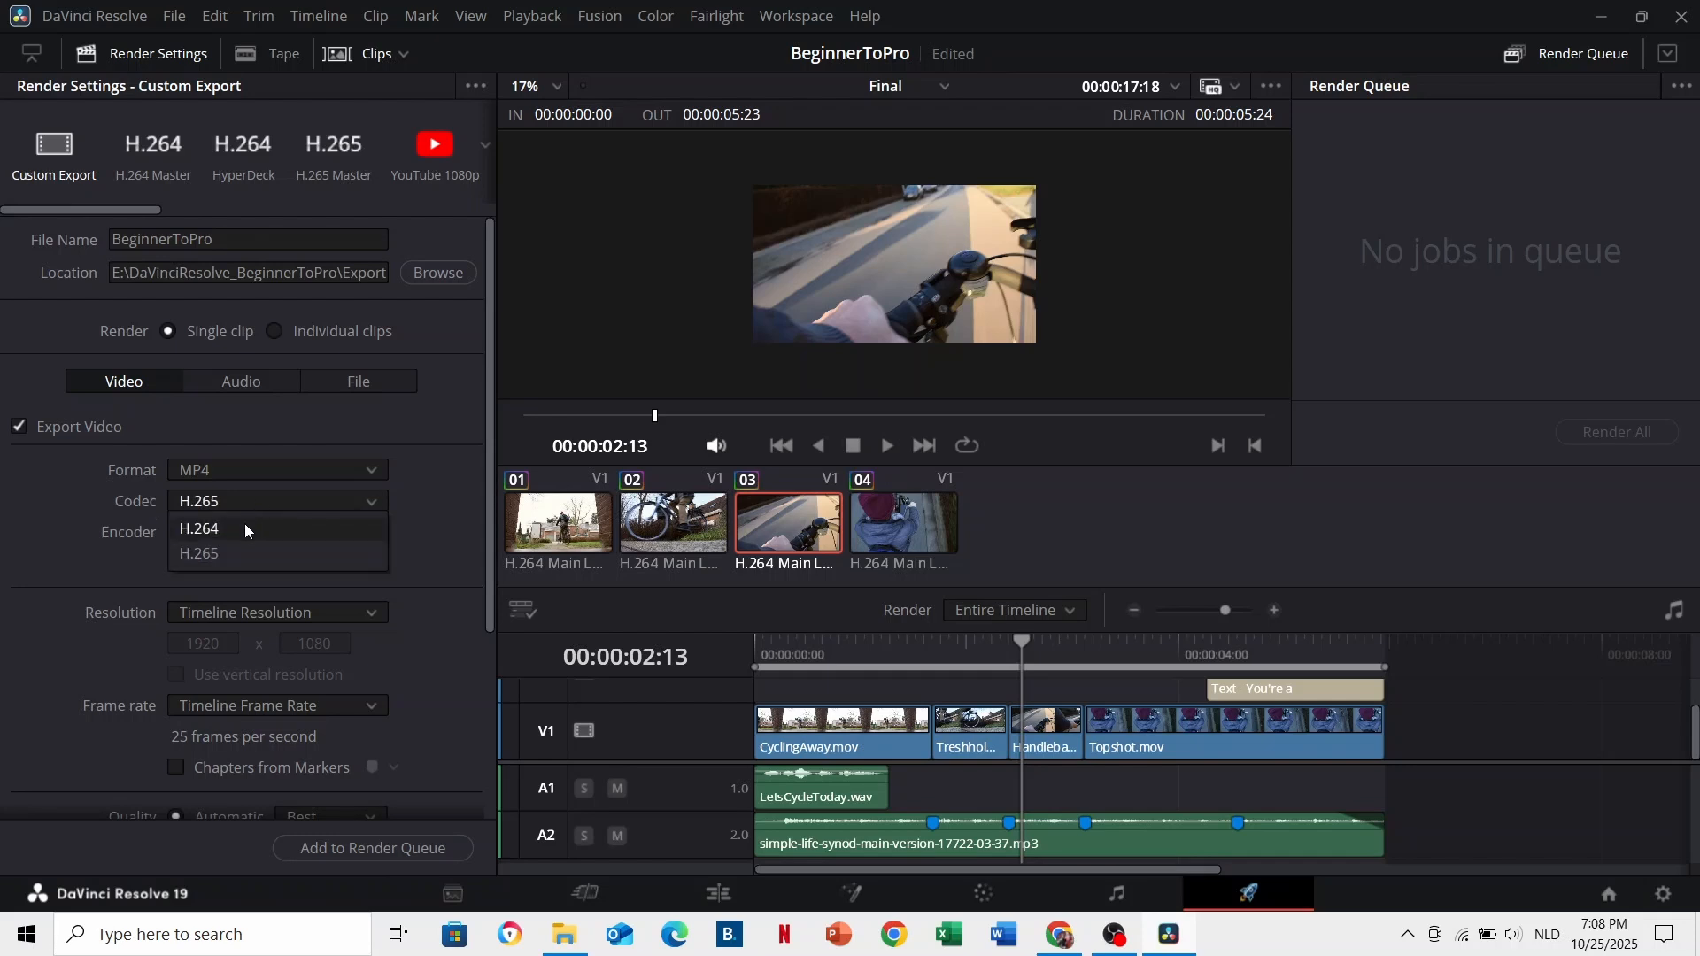
pyautogui.click(246, 528)
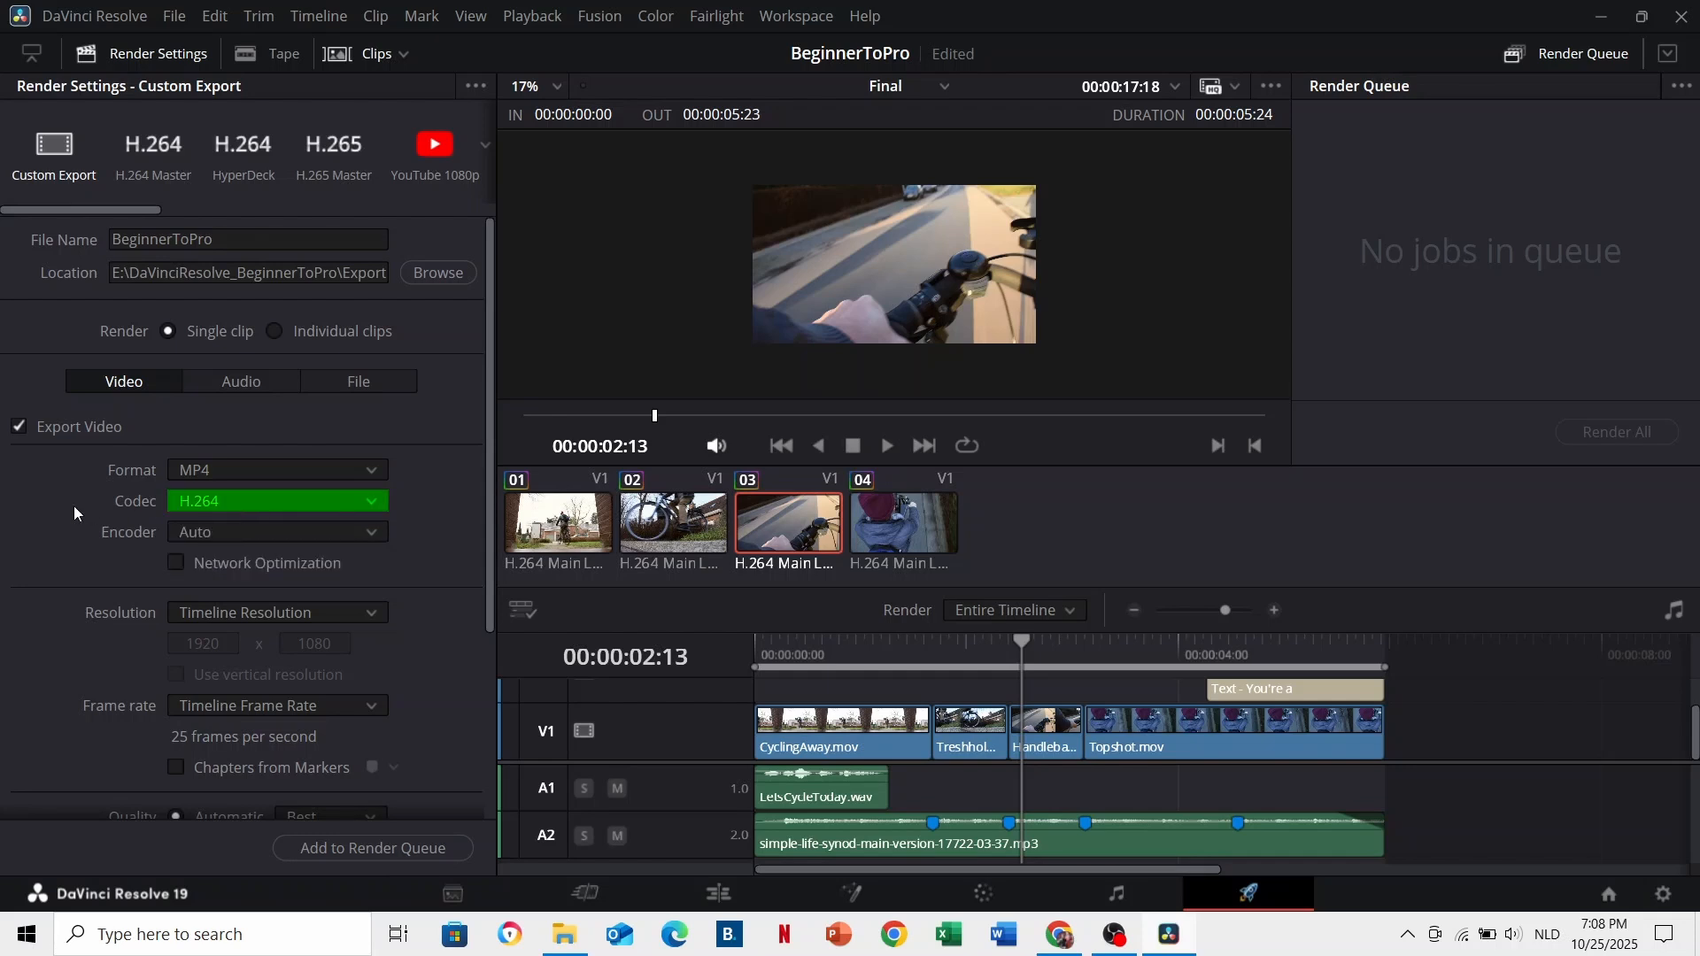
# Step: Force sizing and debayer to highest quality, and add the job to the render queue and render it
pyautogui.scroll(-10, 97, 359)
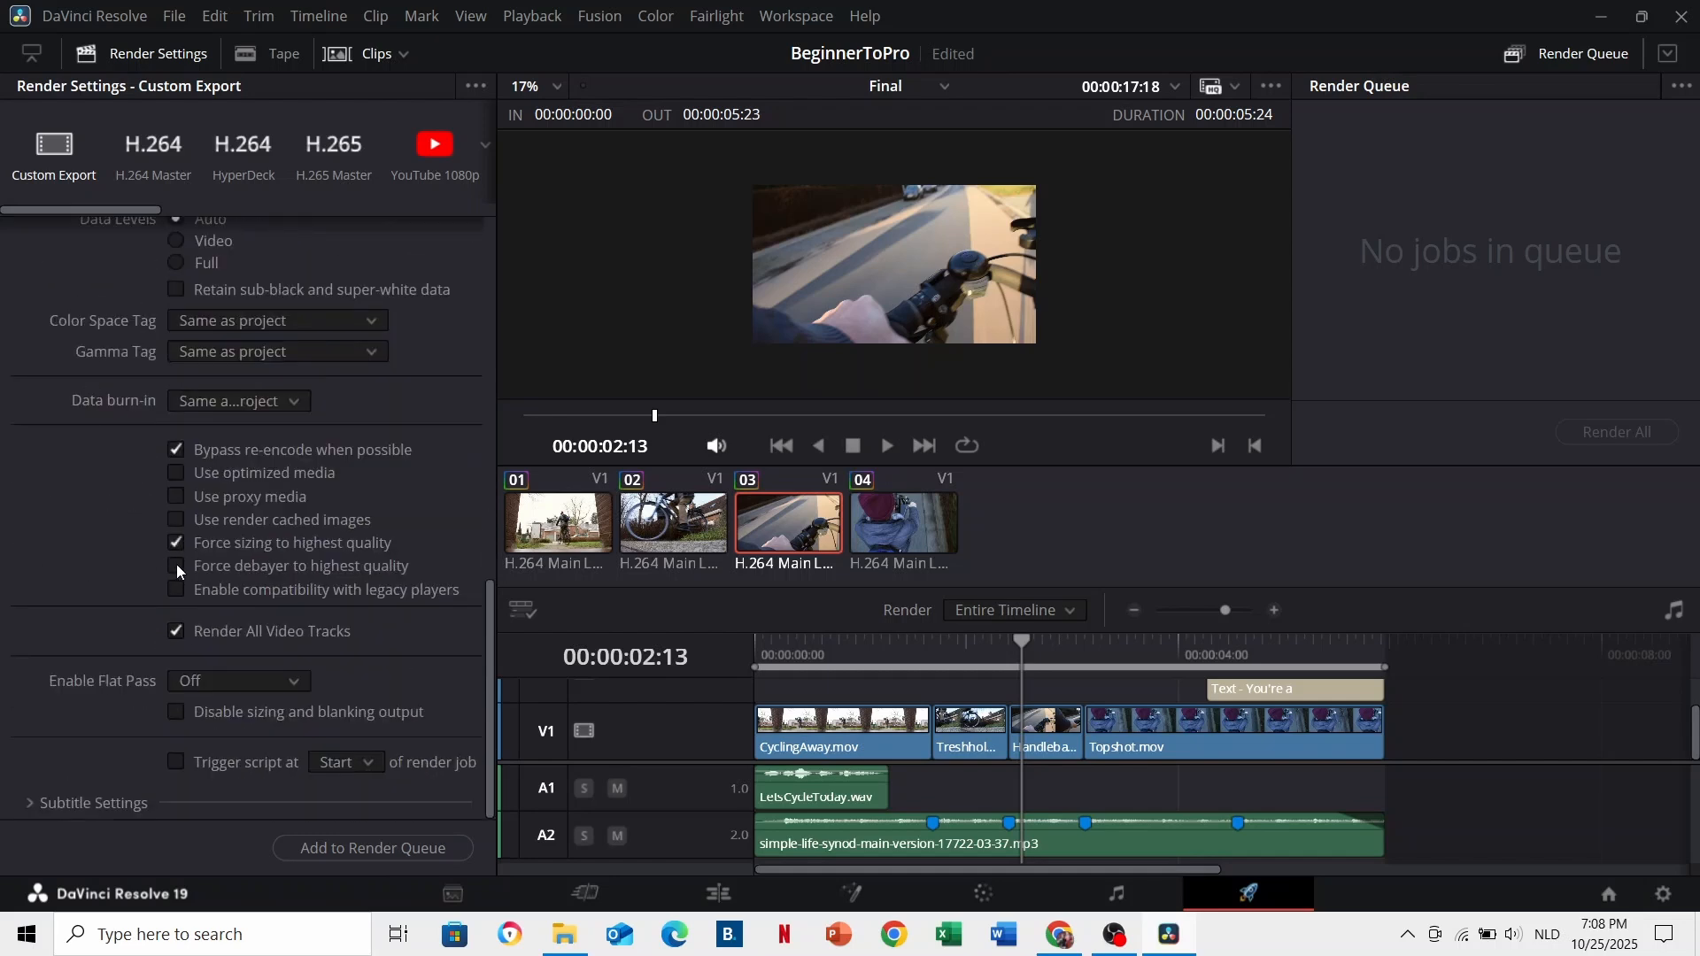
pyautogui.click(375, 850)
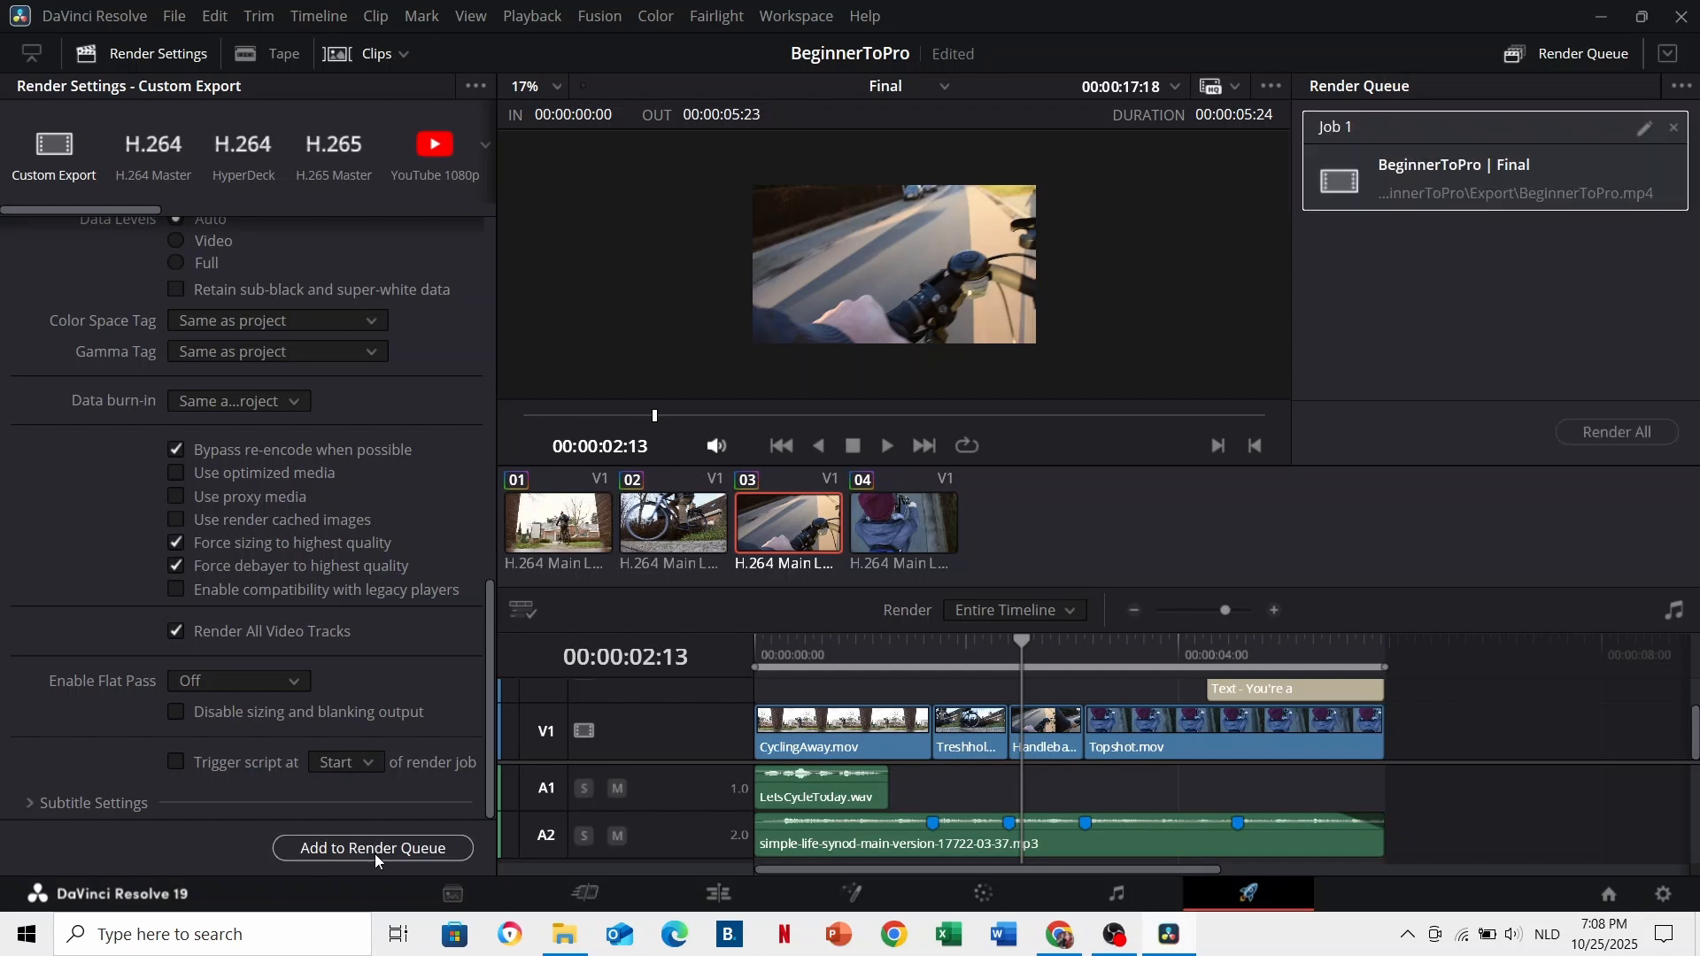
pyautogui.click(1597, 437)
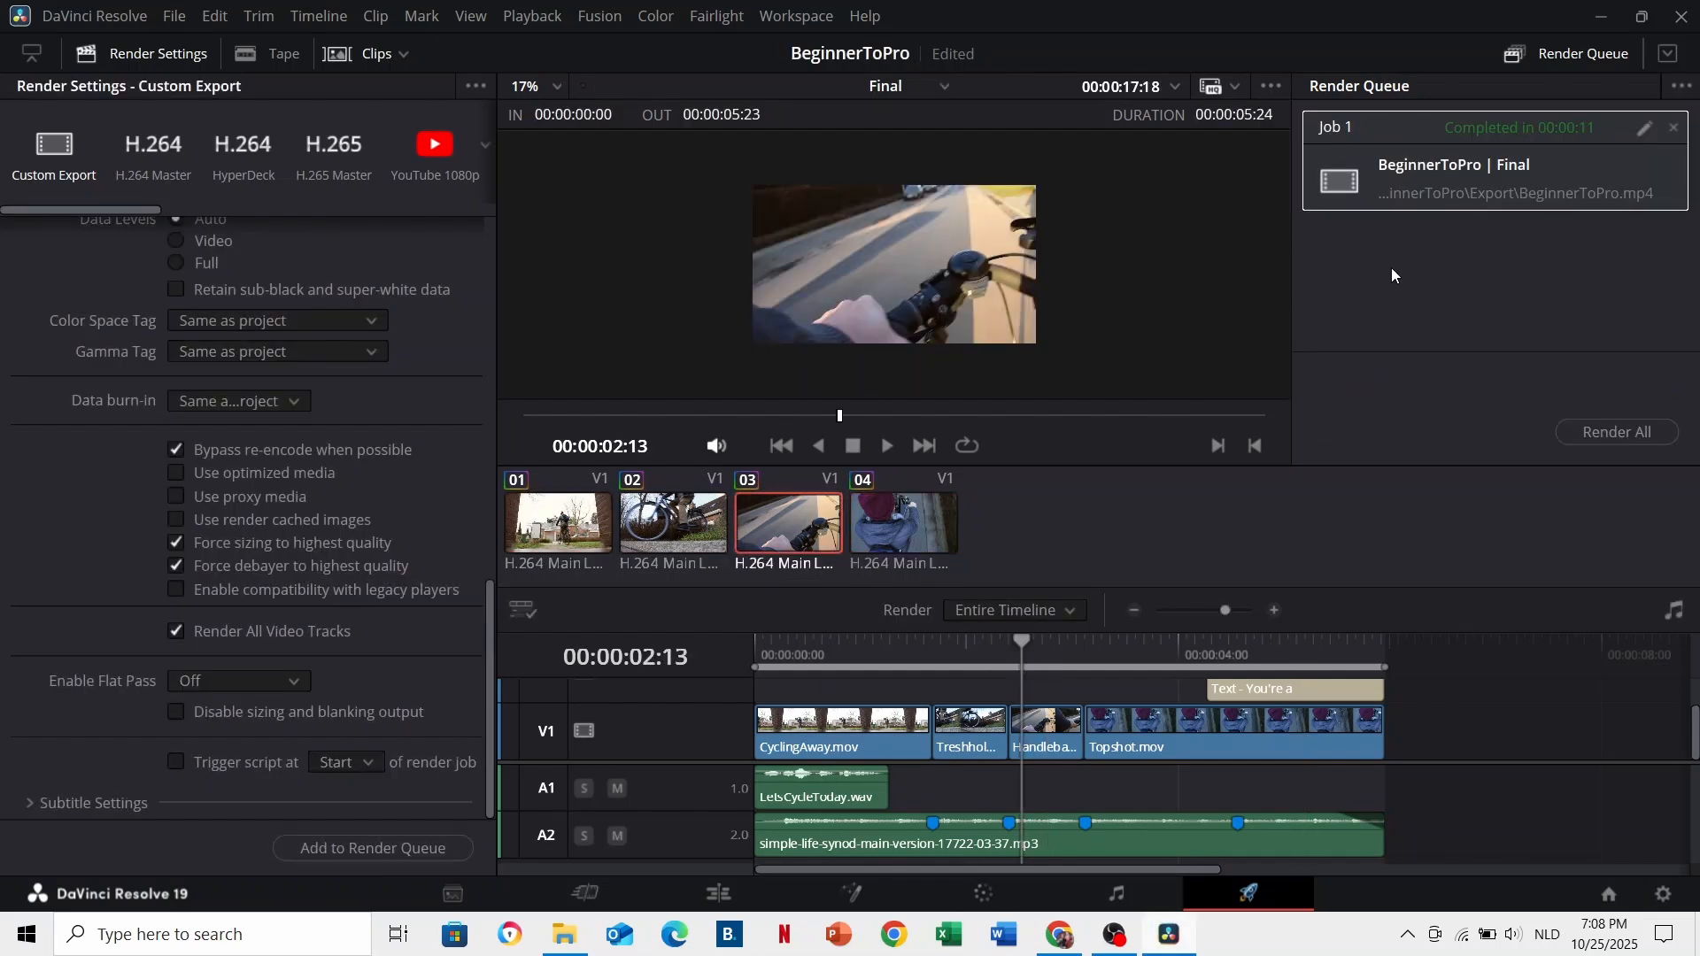
# Step: Open the finished job's file location in File Explorer and play the rendered BeginnerToPro video
pyautogui.rightClick(1428, 146)
pyautogui.click(1479, 182)
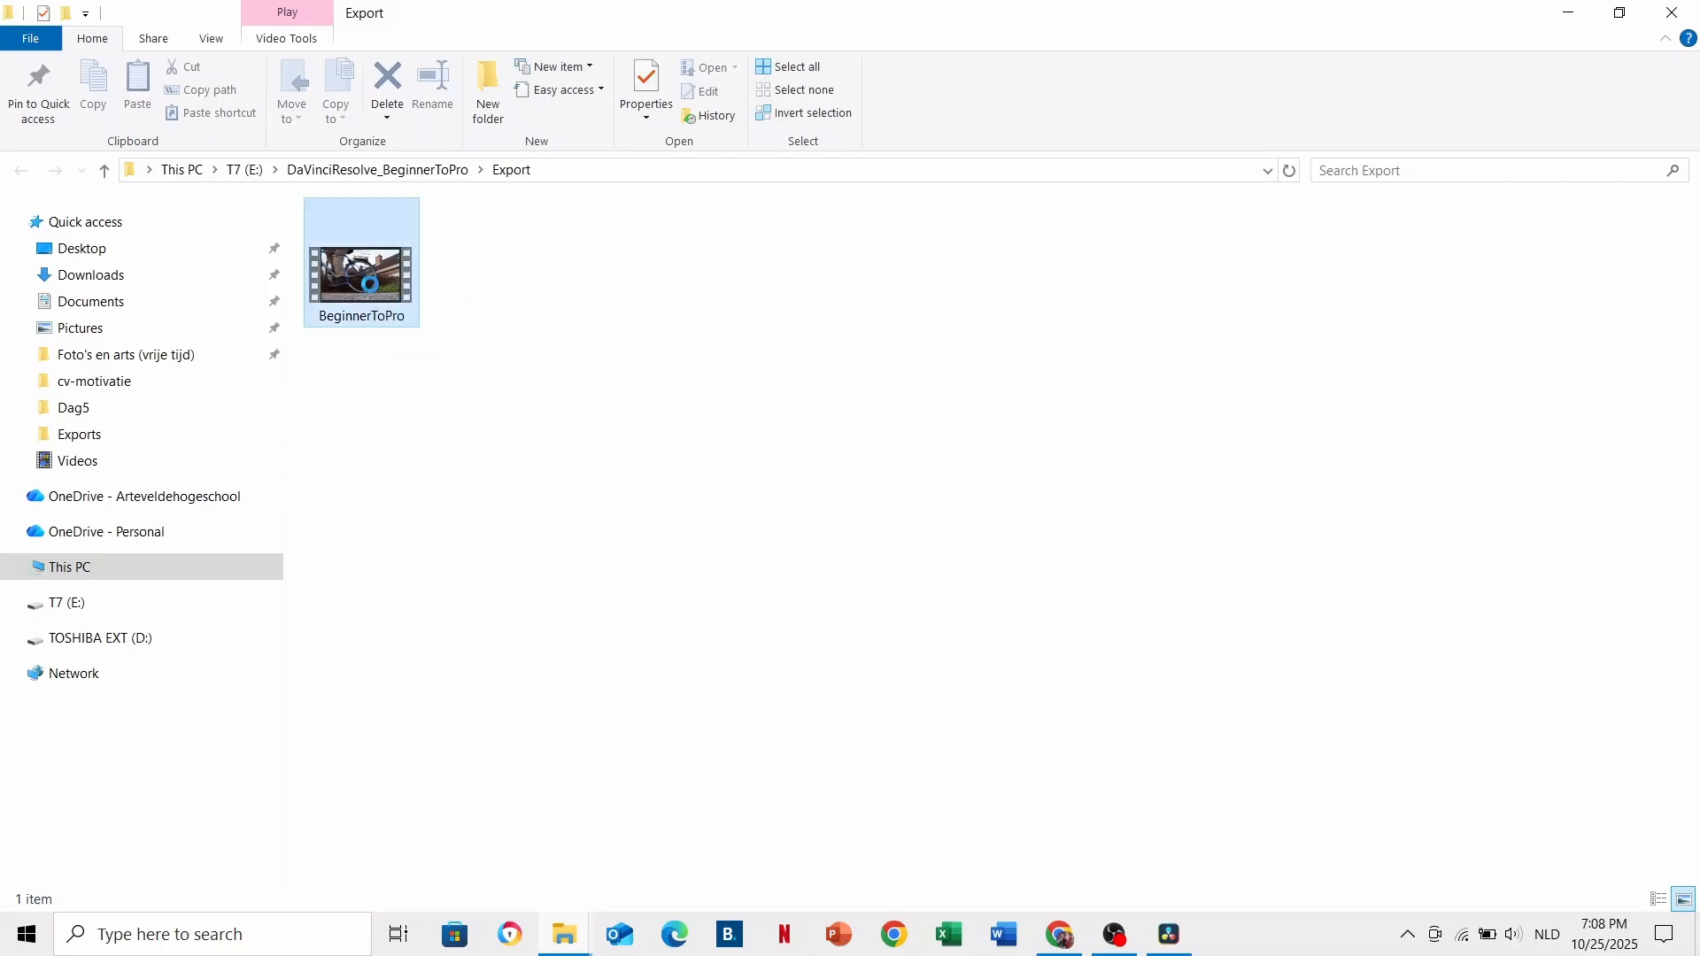
pyautogui.doubleClick(371, 284)
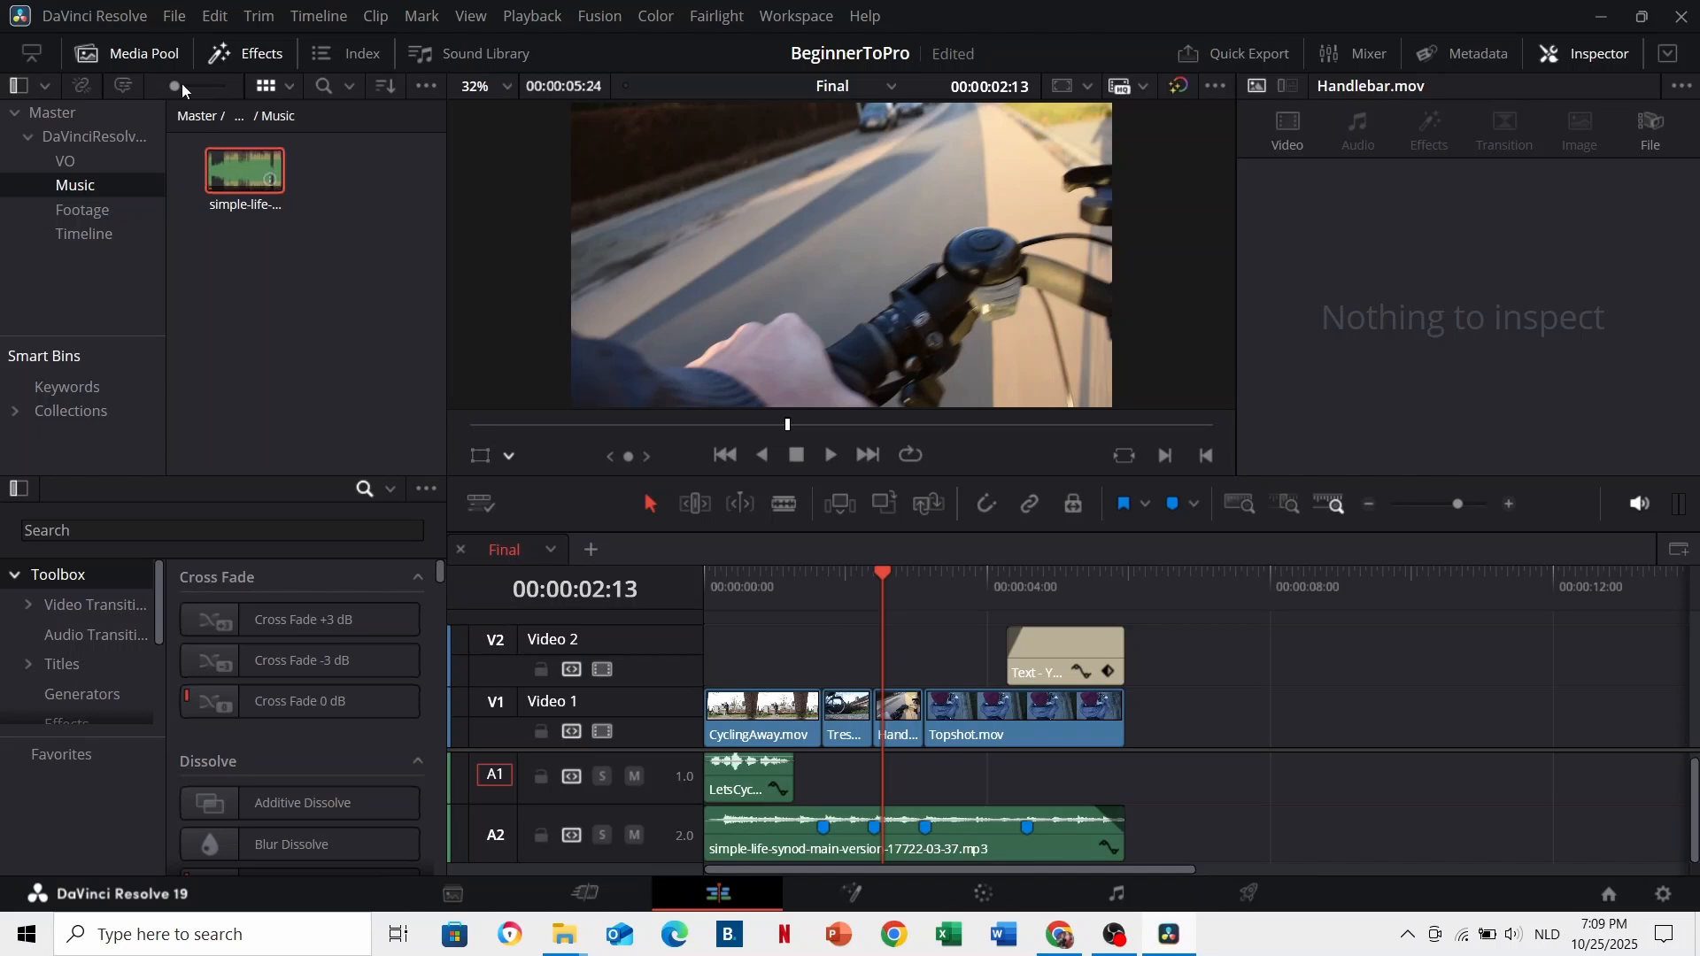
# Step: Save the project, and save a backup copy of it as BeginnerToPro_BU
pyautogui.click(174, 16)
pyautogui.click(277, 213)
pyautogui.click(173, 16)
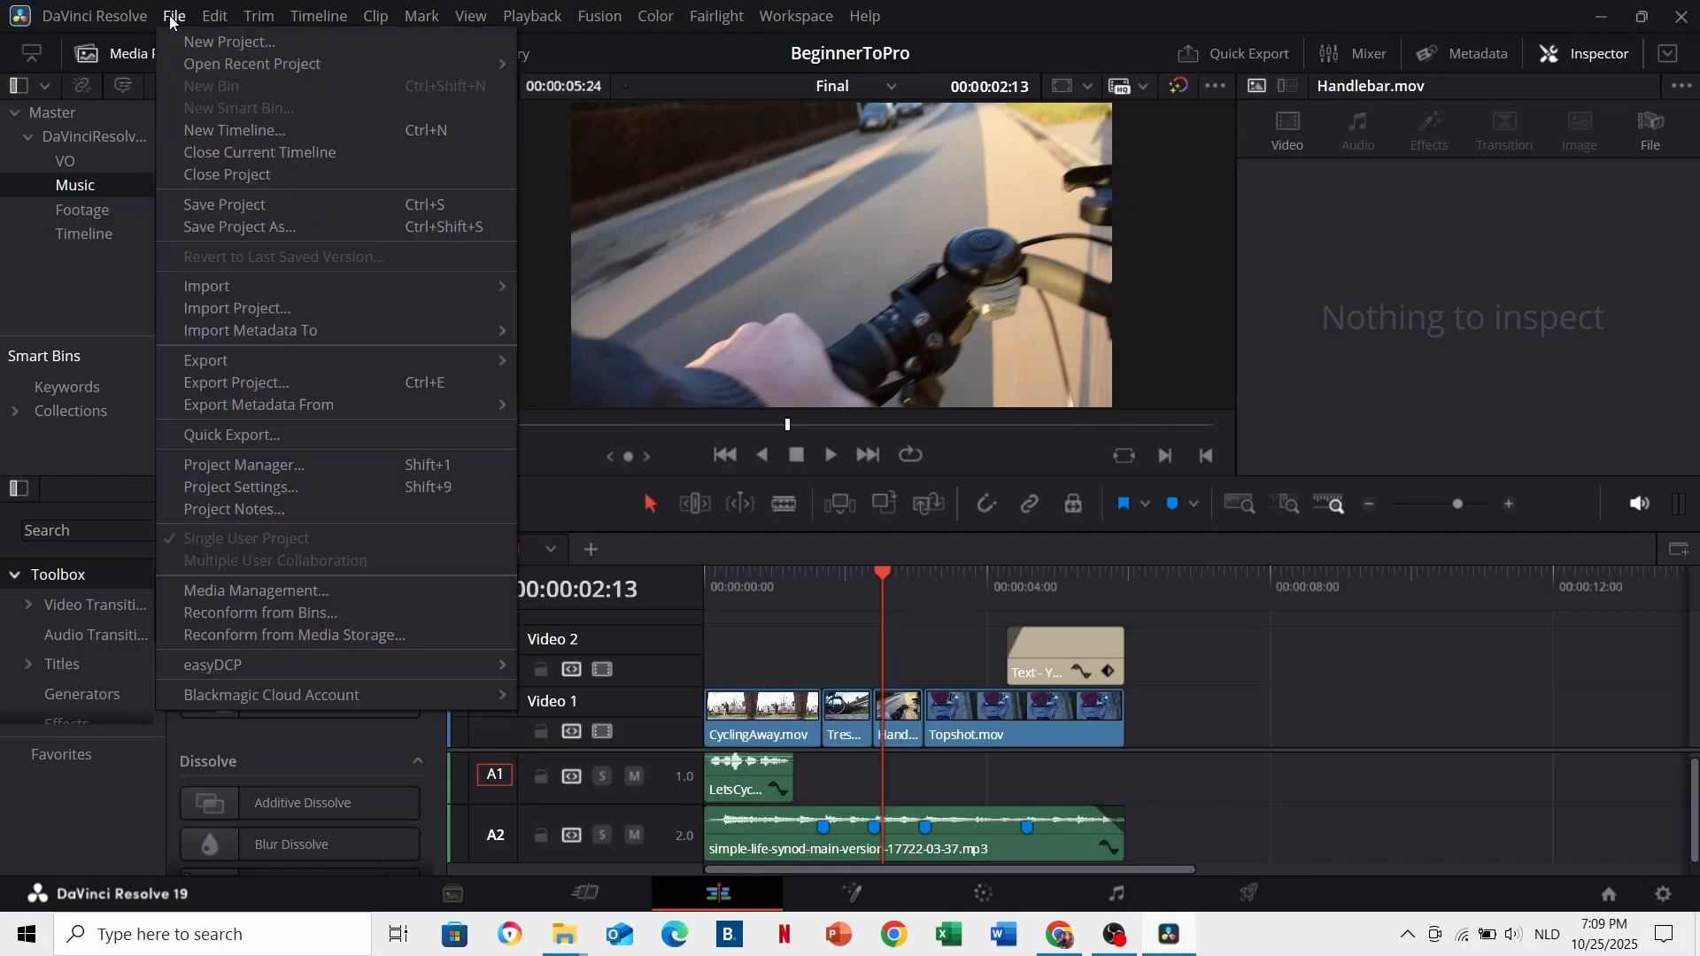
pyautogui.click(301, 227)
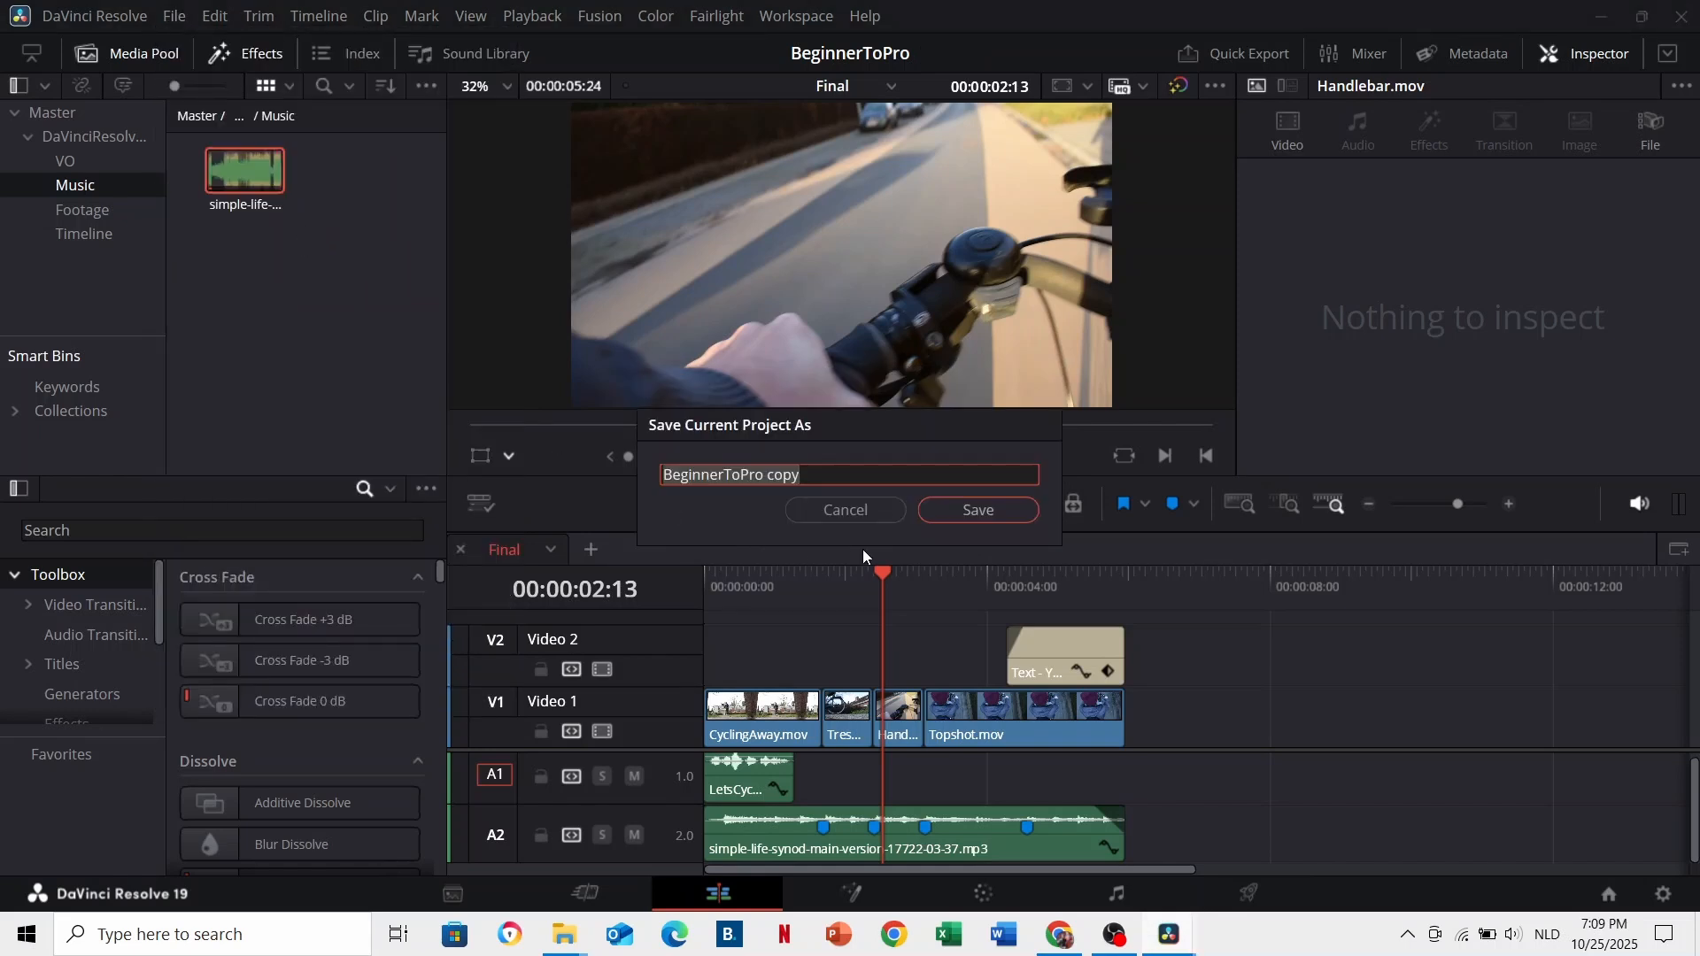
pyautogui.doubleClick(806, 473)
pyautogui.press('BackSpace')
pyautogui.write('_S')
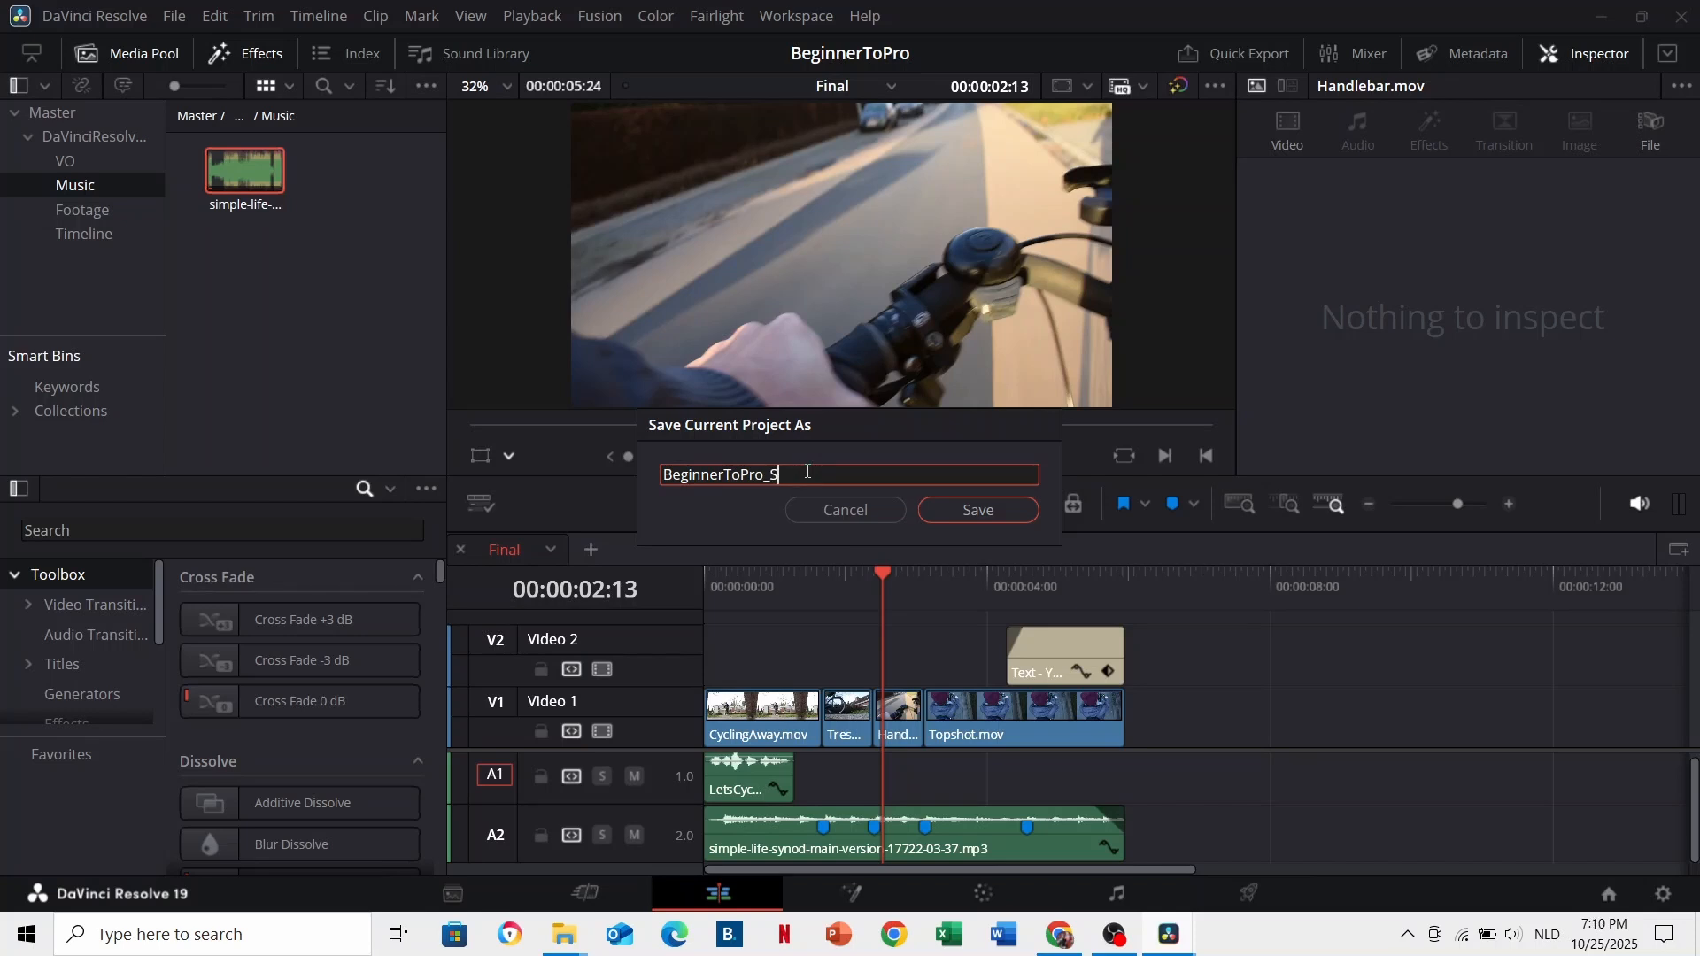
pyautogui.press('BackSpace')
pyautogui.write('BU')
pyautogui.click(979, 510)
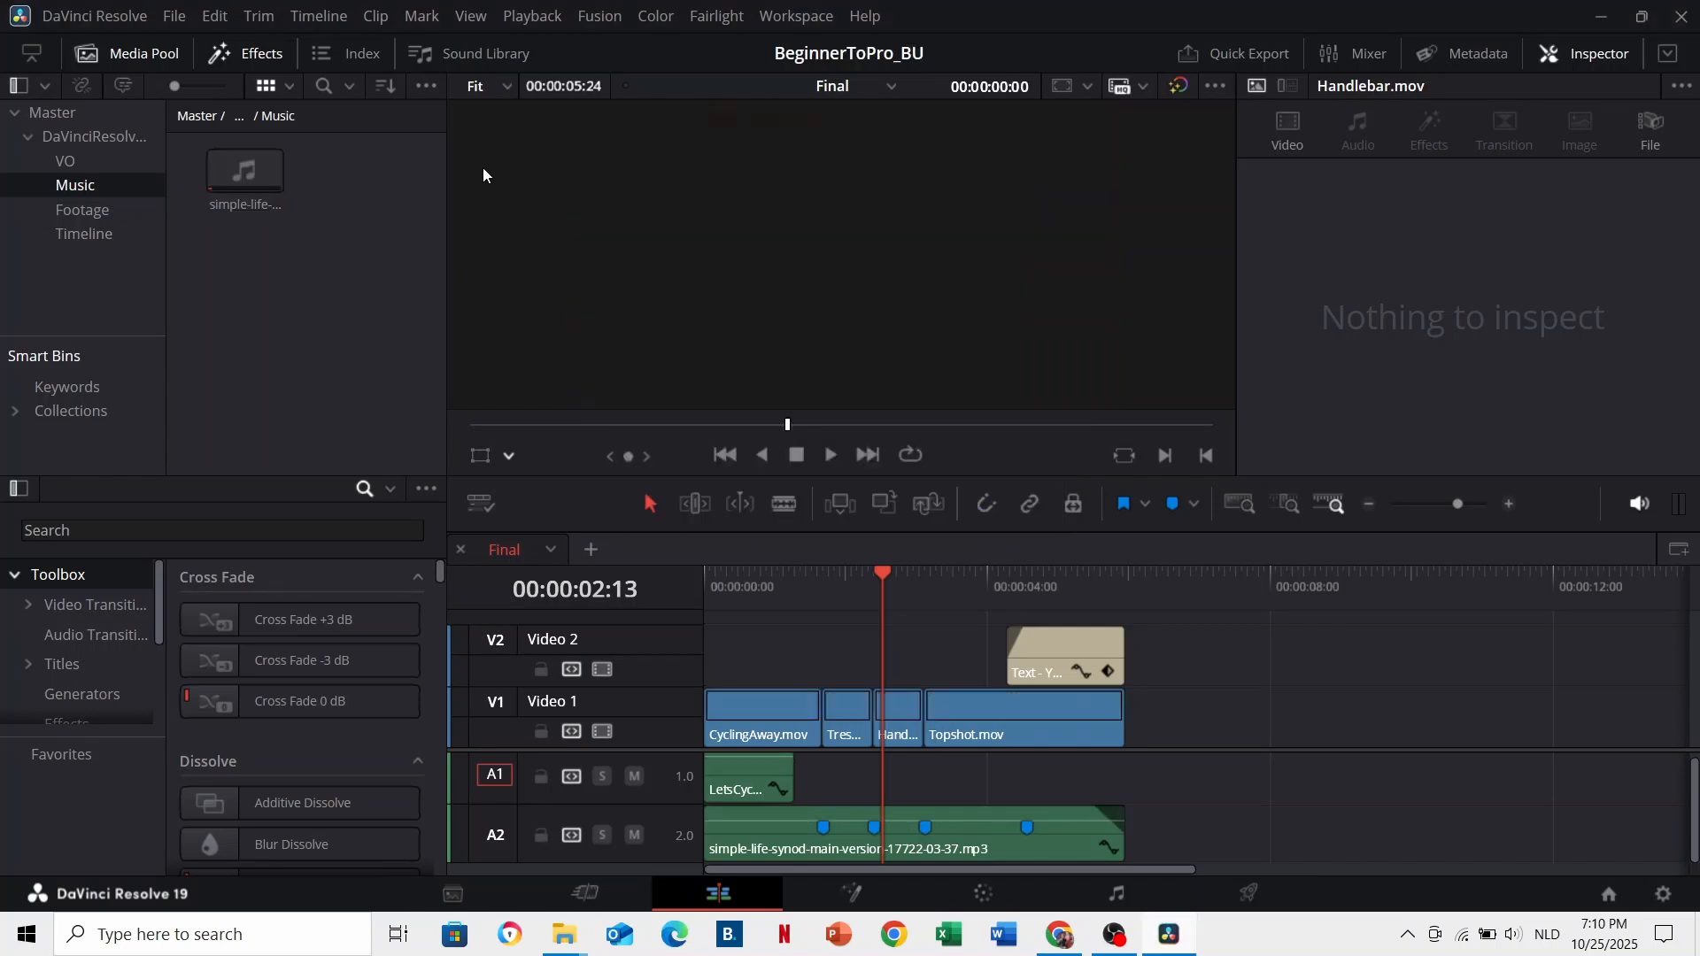
# Step: Reopen the original BeginnerToPro project from the Project Manager
pyautogui.click(1610, 896)
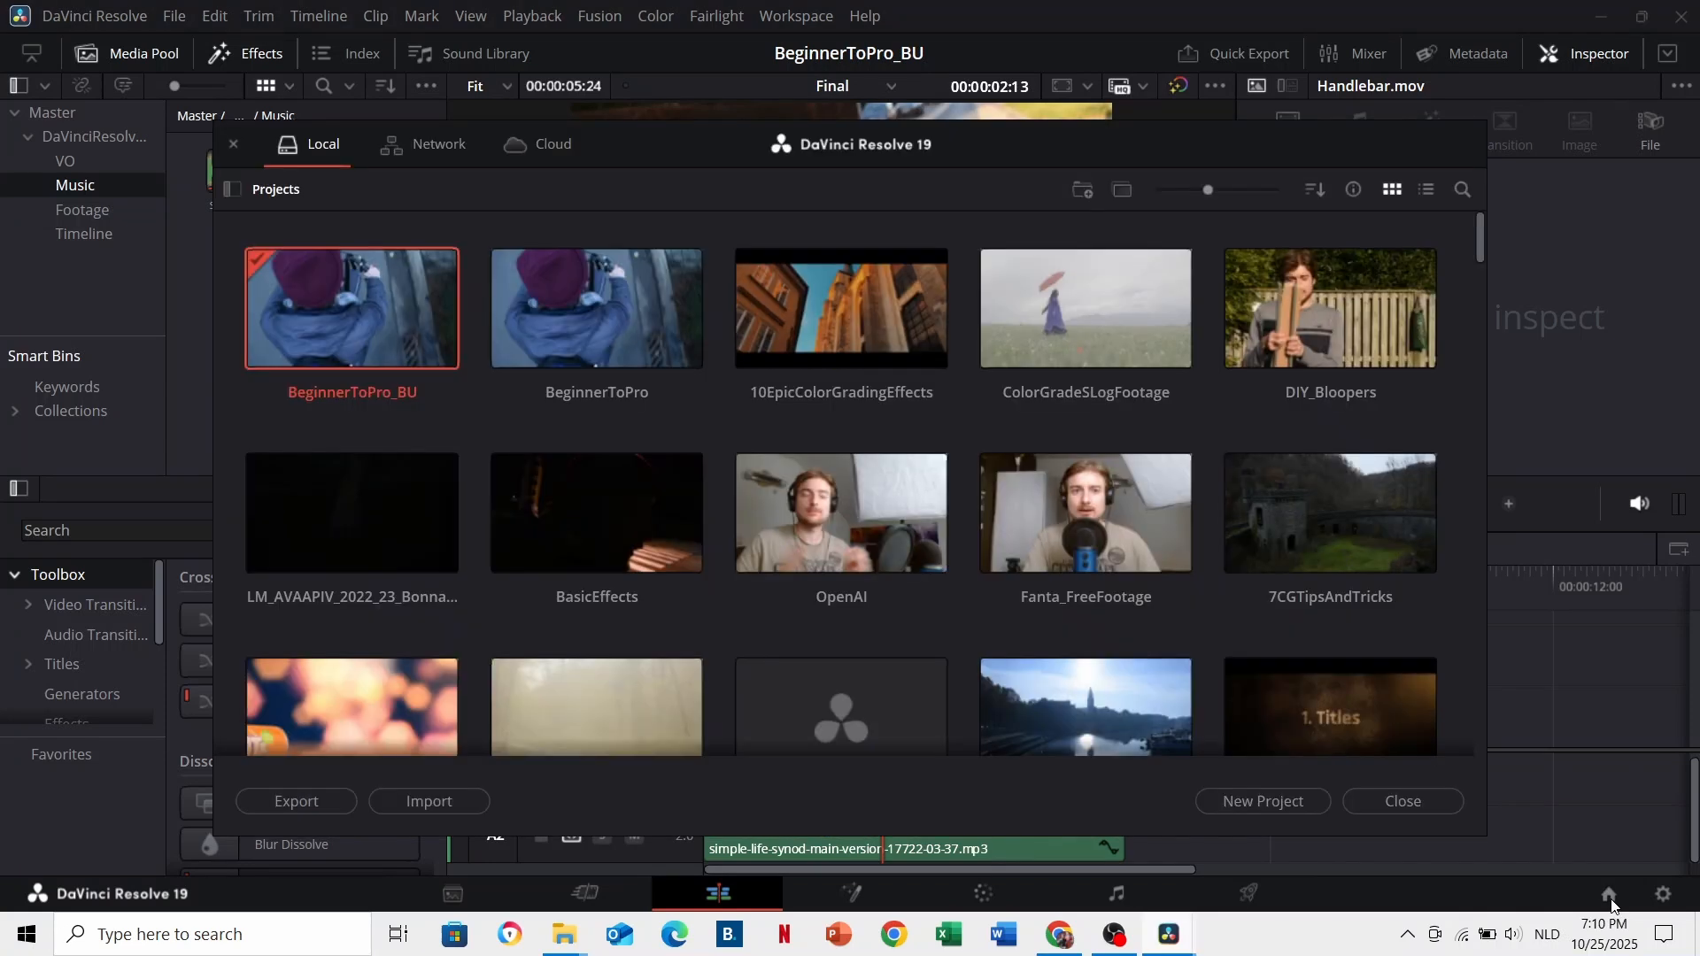
pyautogui.doubleClick(611, 295)
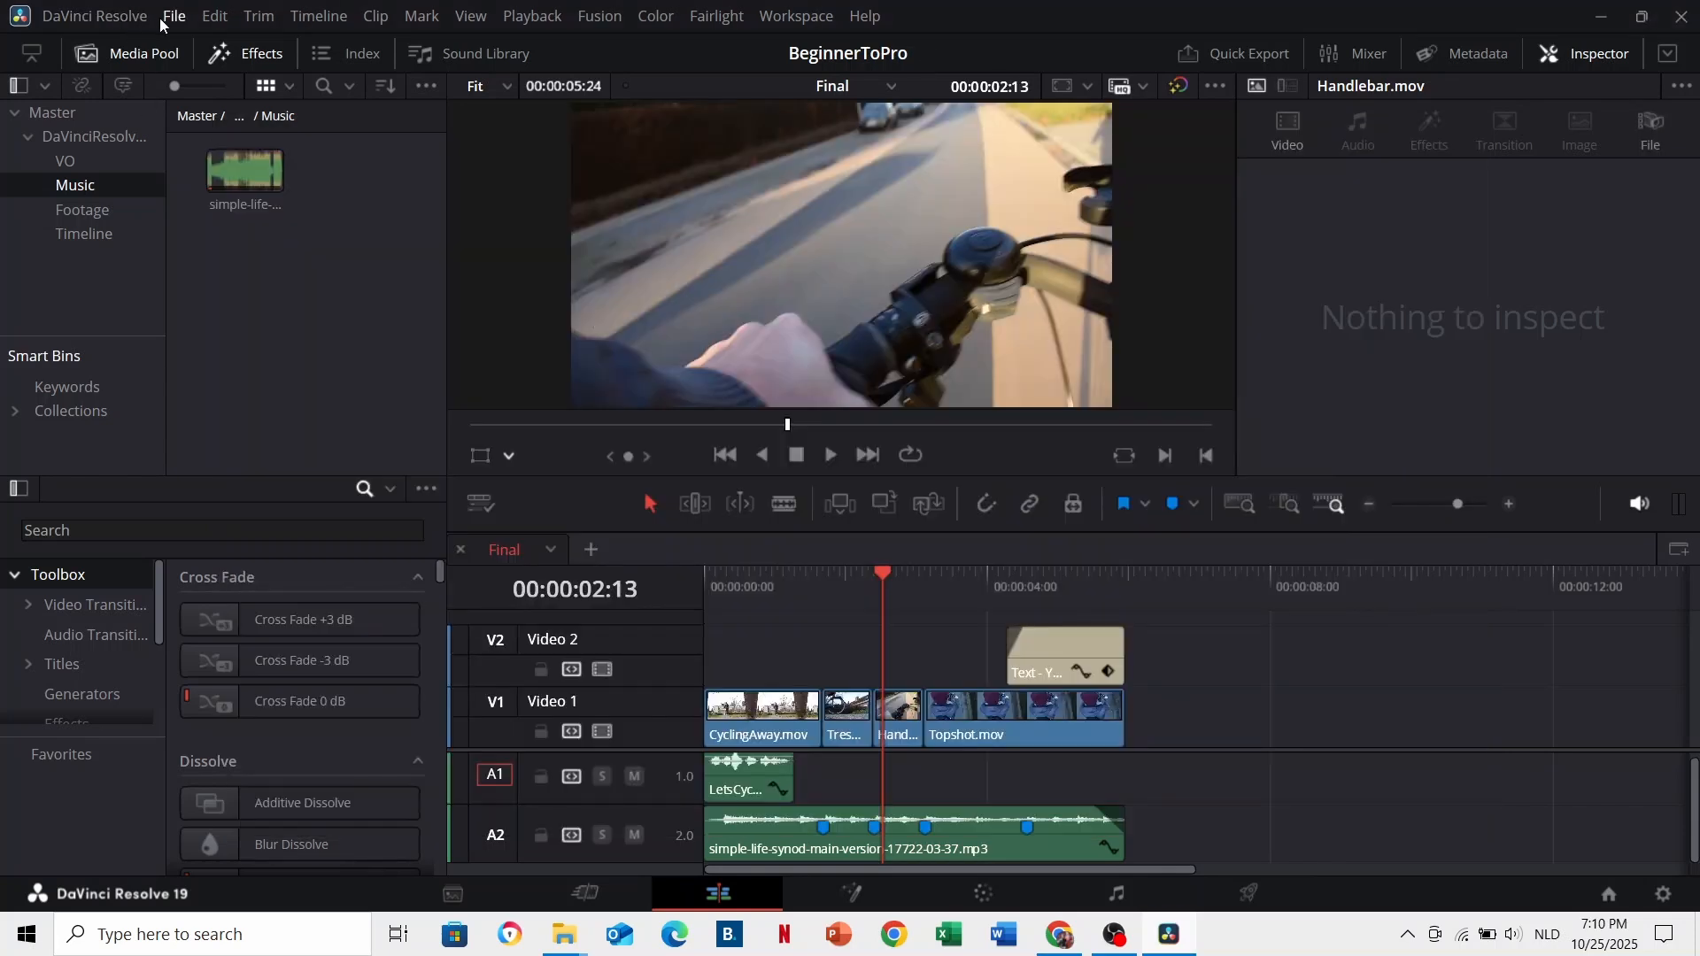
pyautogui.click(164, 20)
pyautogui.click(163, 19)
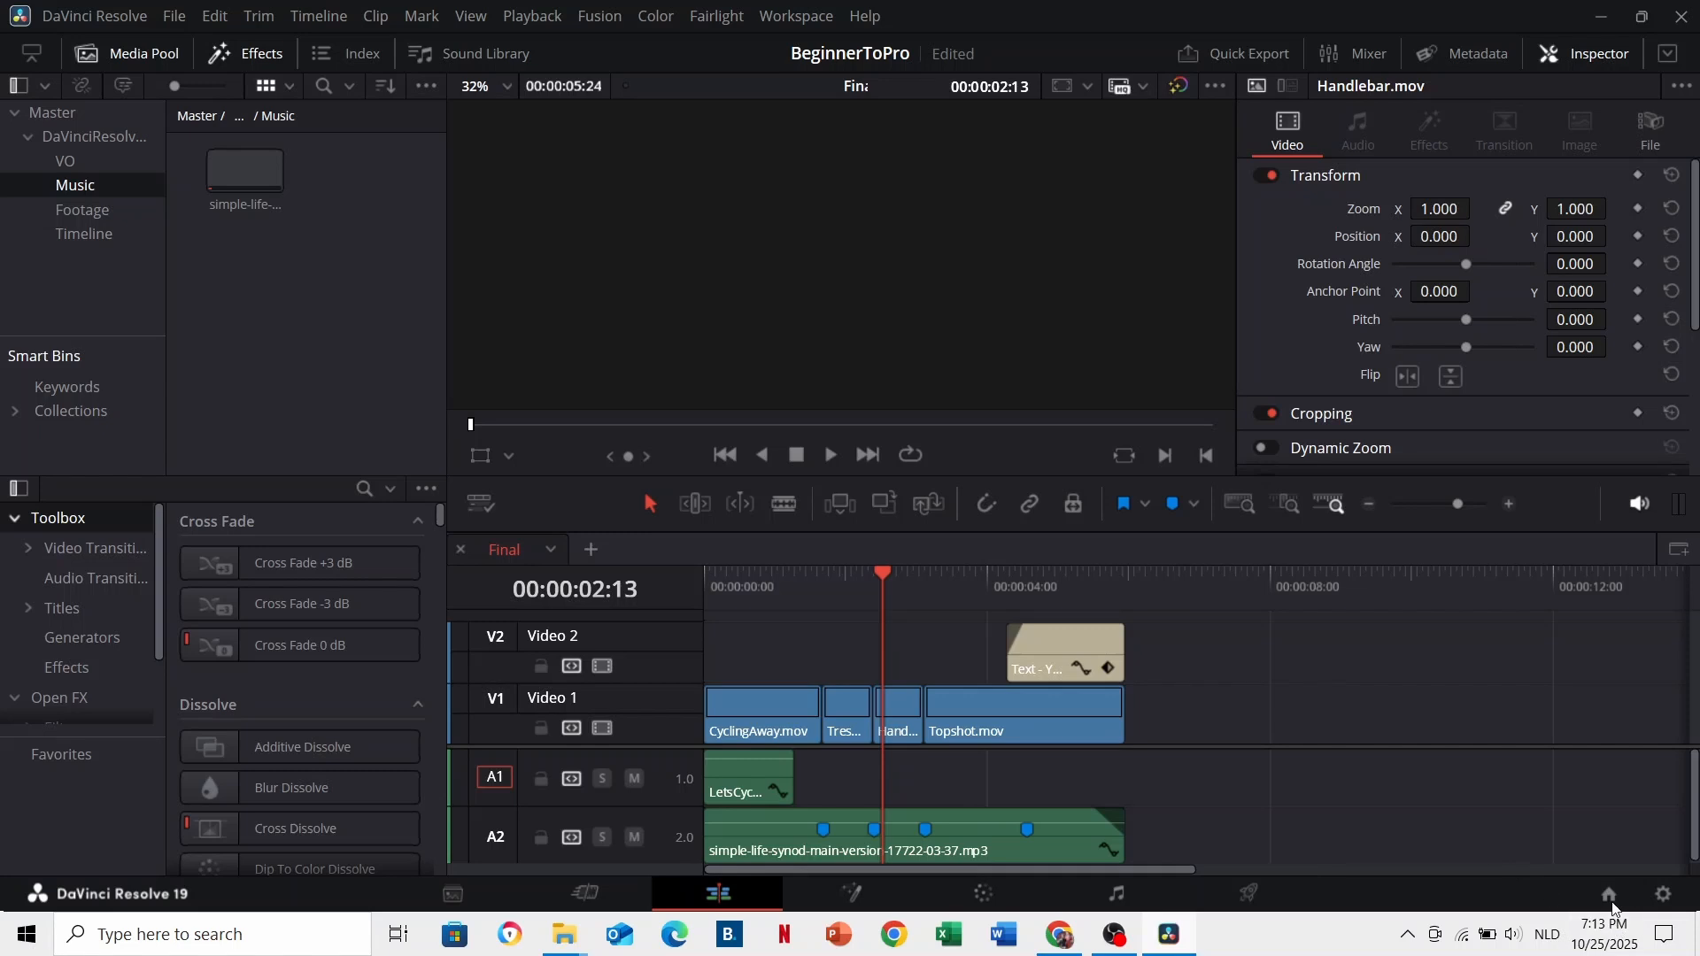
pyautogui.click(1610, 896)
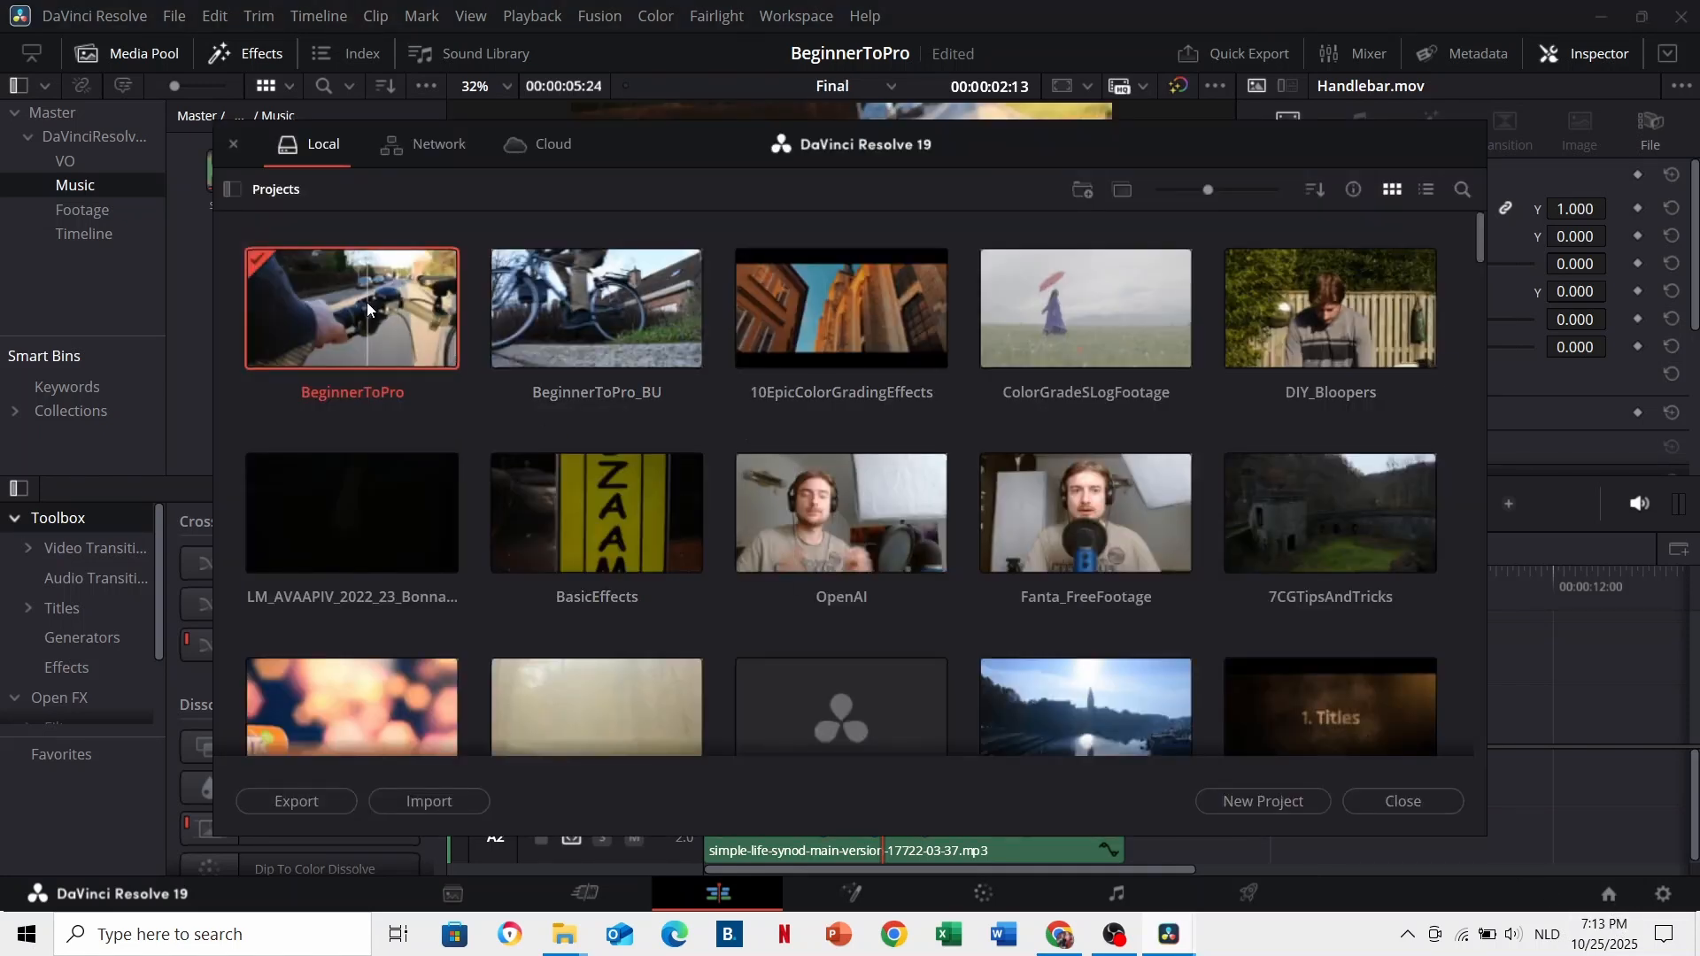
pyautogui.click(1439, 806)
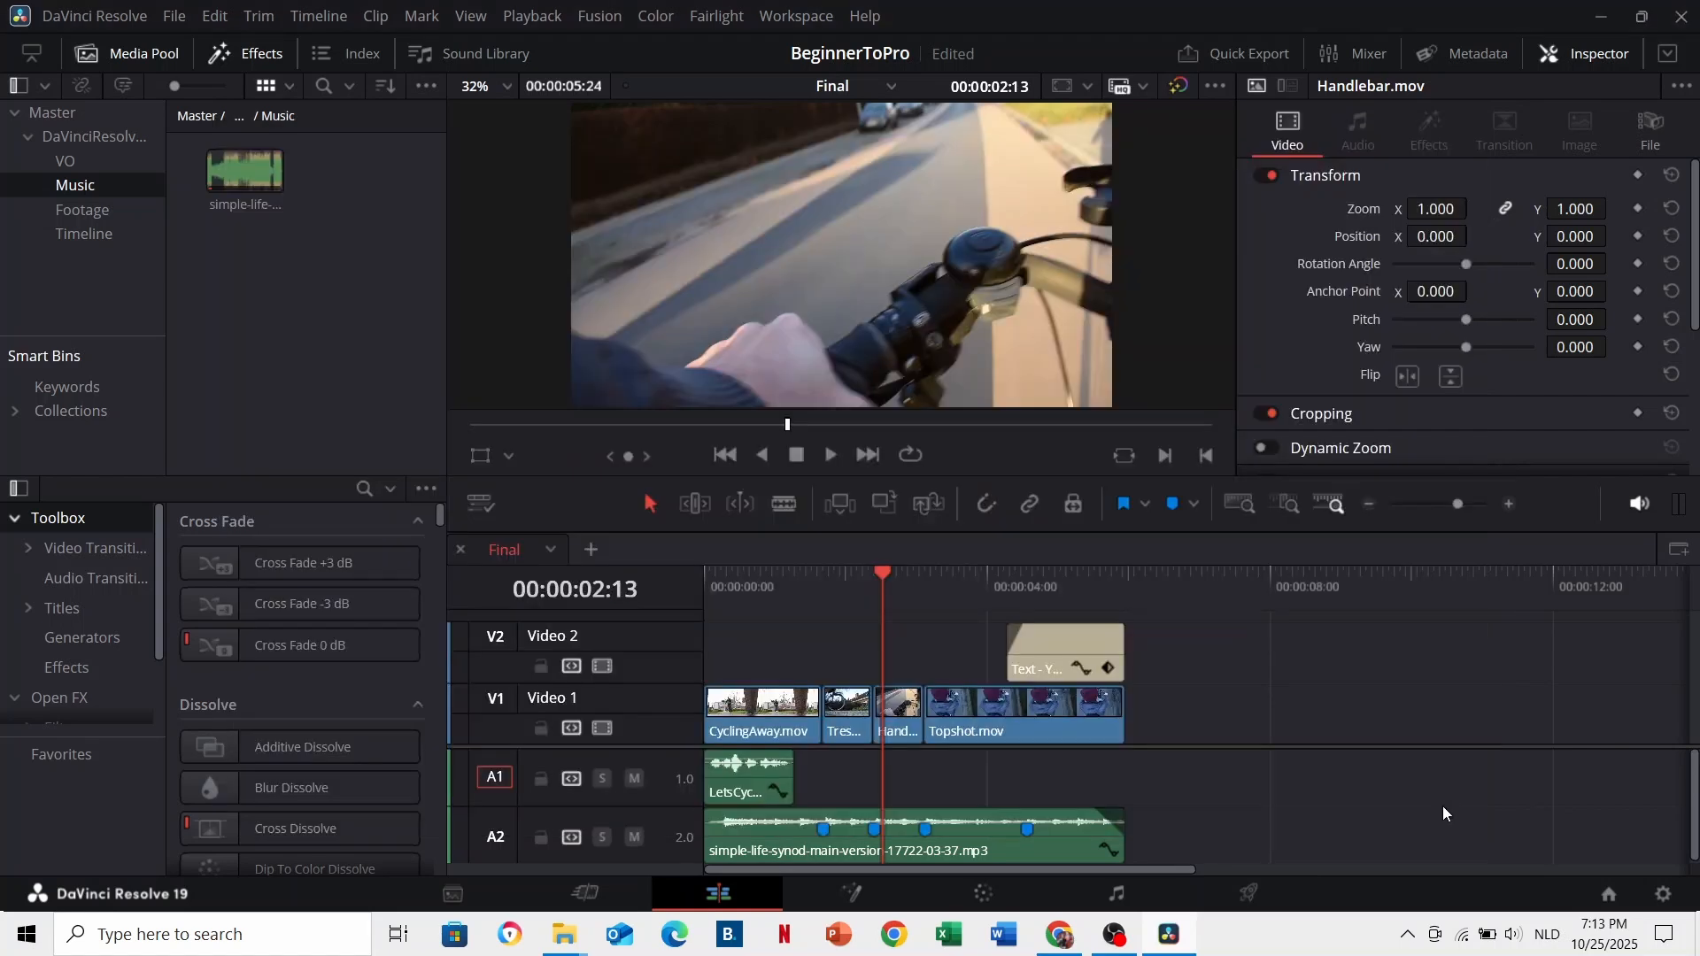
# Step: Start exporting the project file, and create and open a BU folder inside DaVinciResolve_BeginnerToPro as its destination
pyautogui.click(174, 17)
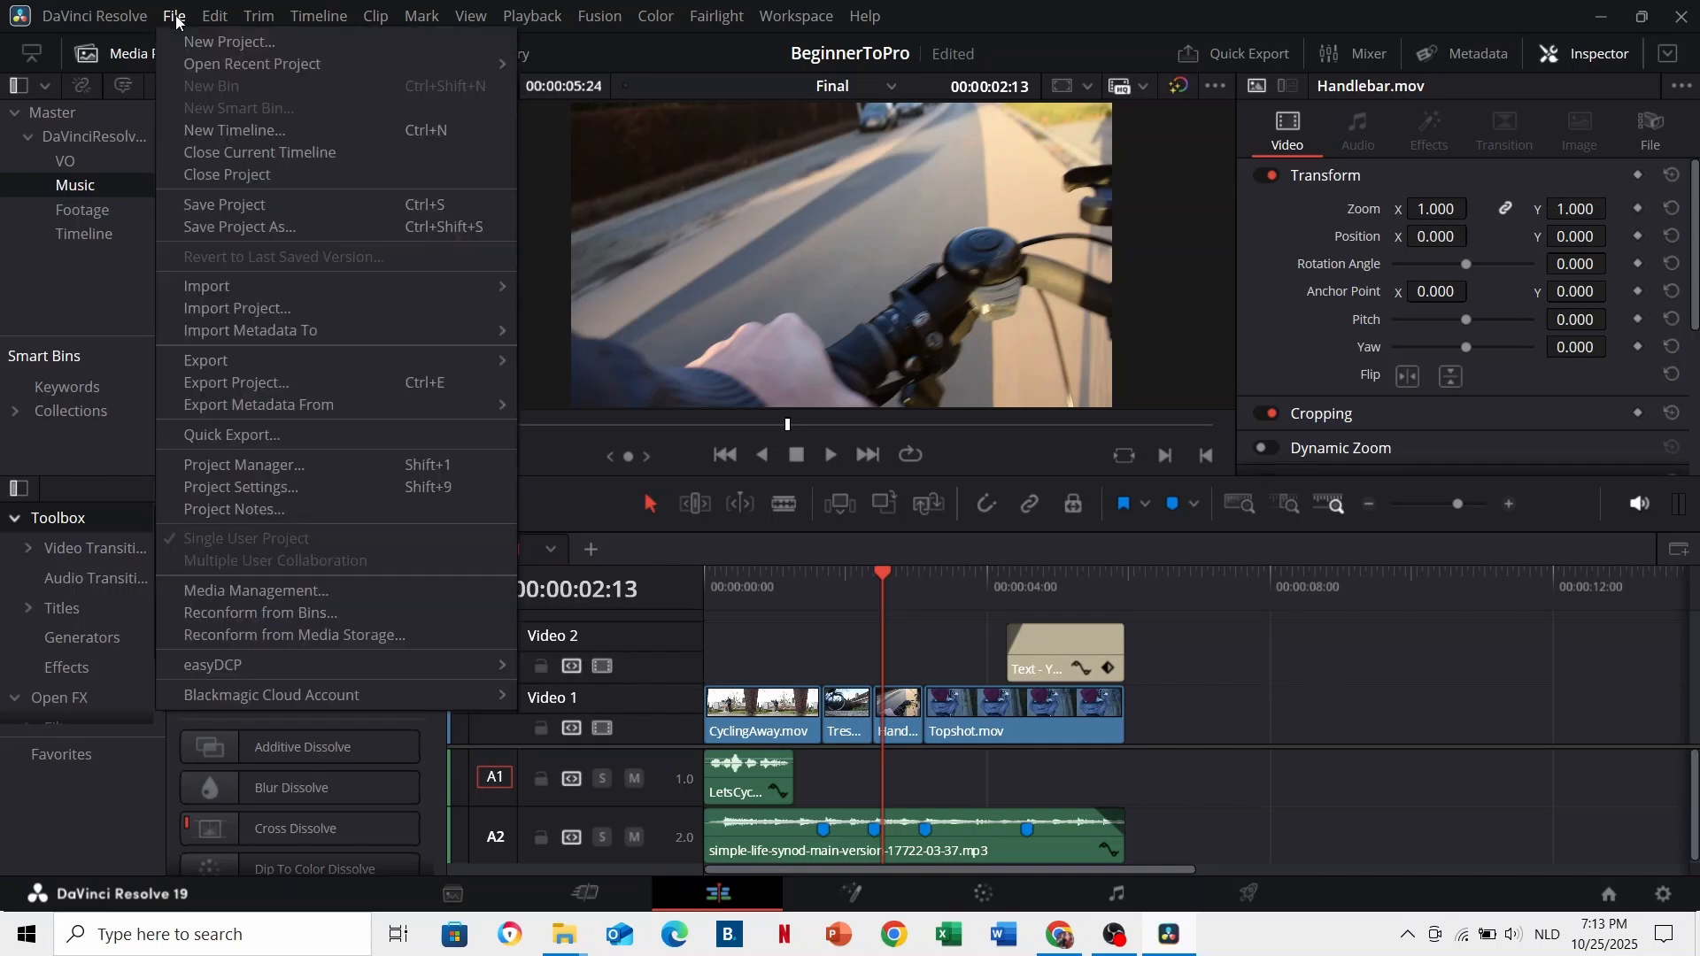
pyautogui.click(314, 381)
pyautogui.rightClick(318, 274)
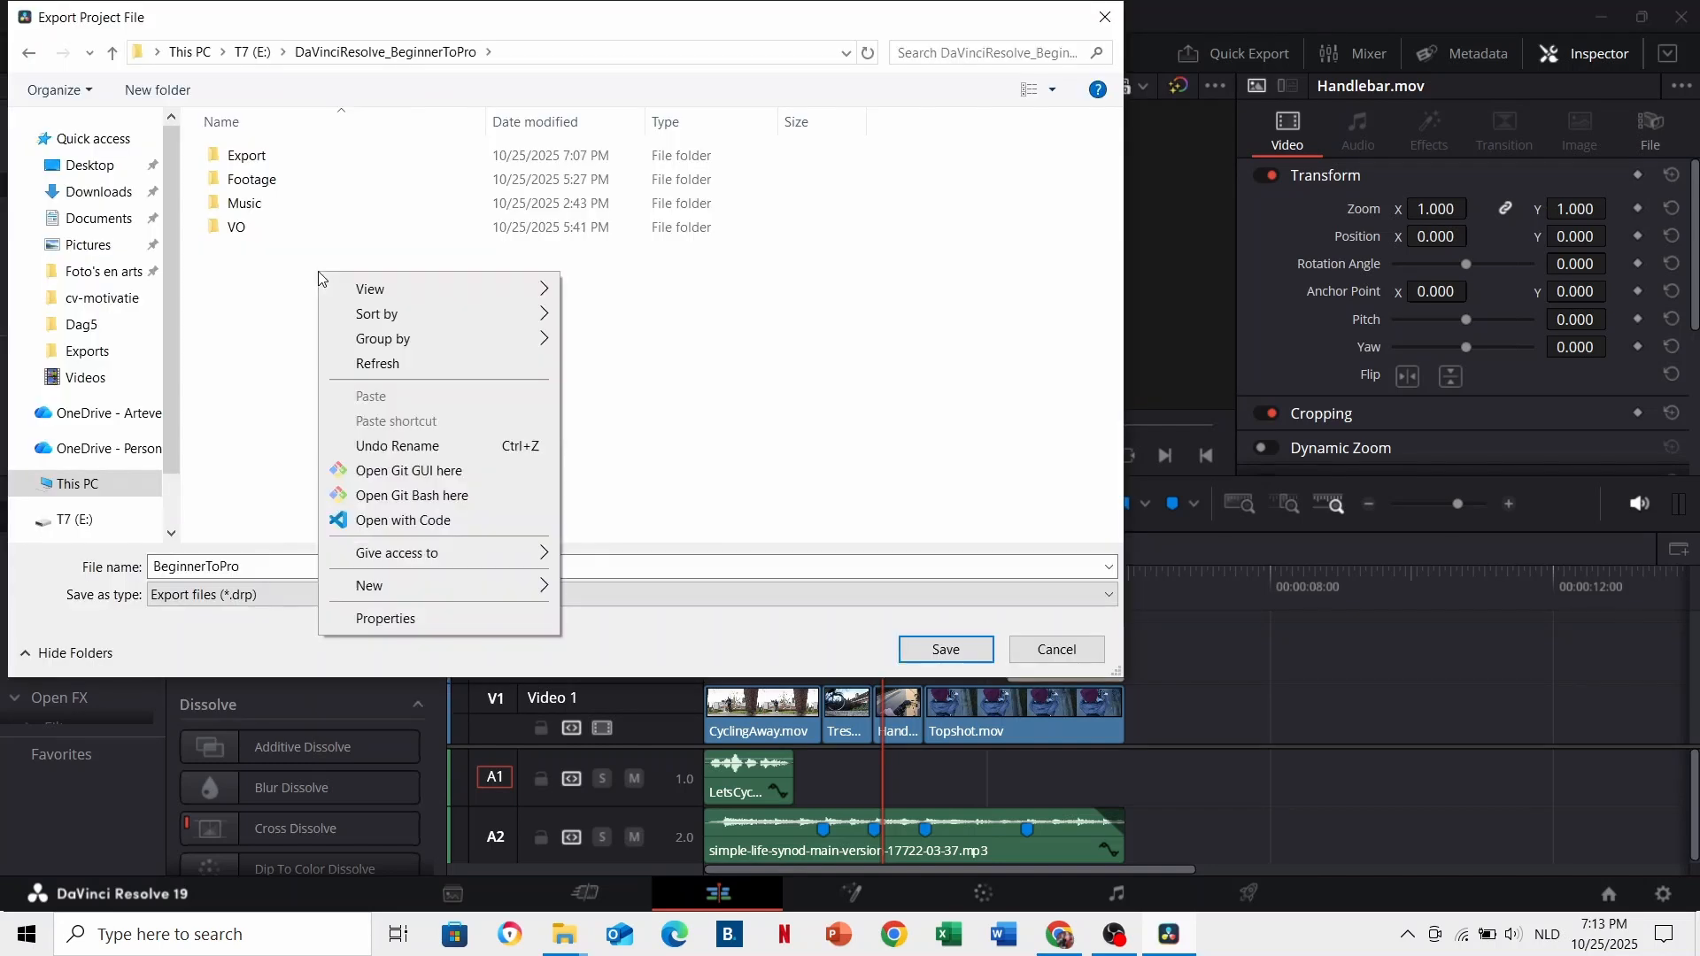
pyautogui.moveTo(416, 586)
pyautogui.click(609, 590)
pyautogui.write('BU')
pyautogui.press('Return')
pyautogui.doubleClick(253, 255)
# Step: Name the exported project file BU_BeginnerToPro and save it in the BU folder
pyautogui.click(231, 570)
pyautogui.press('Home')
pyautogui.write('BU_')
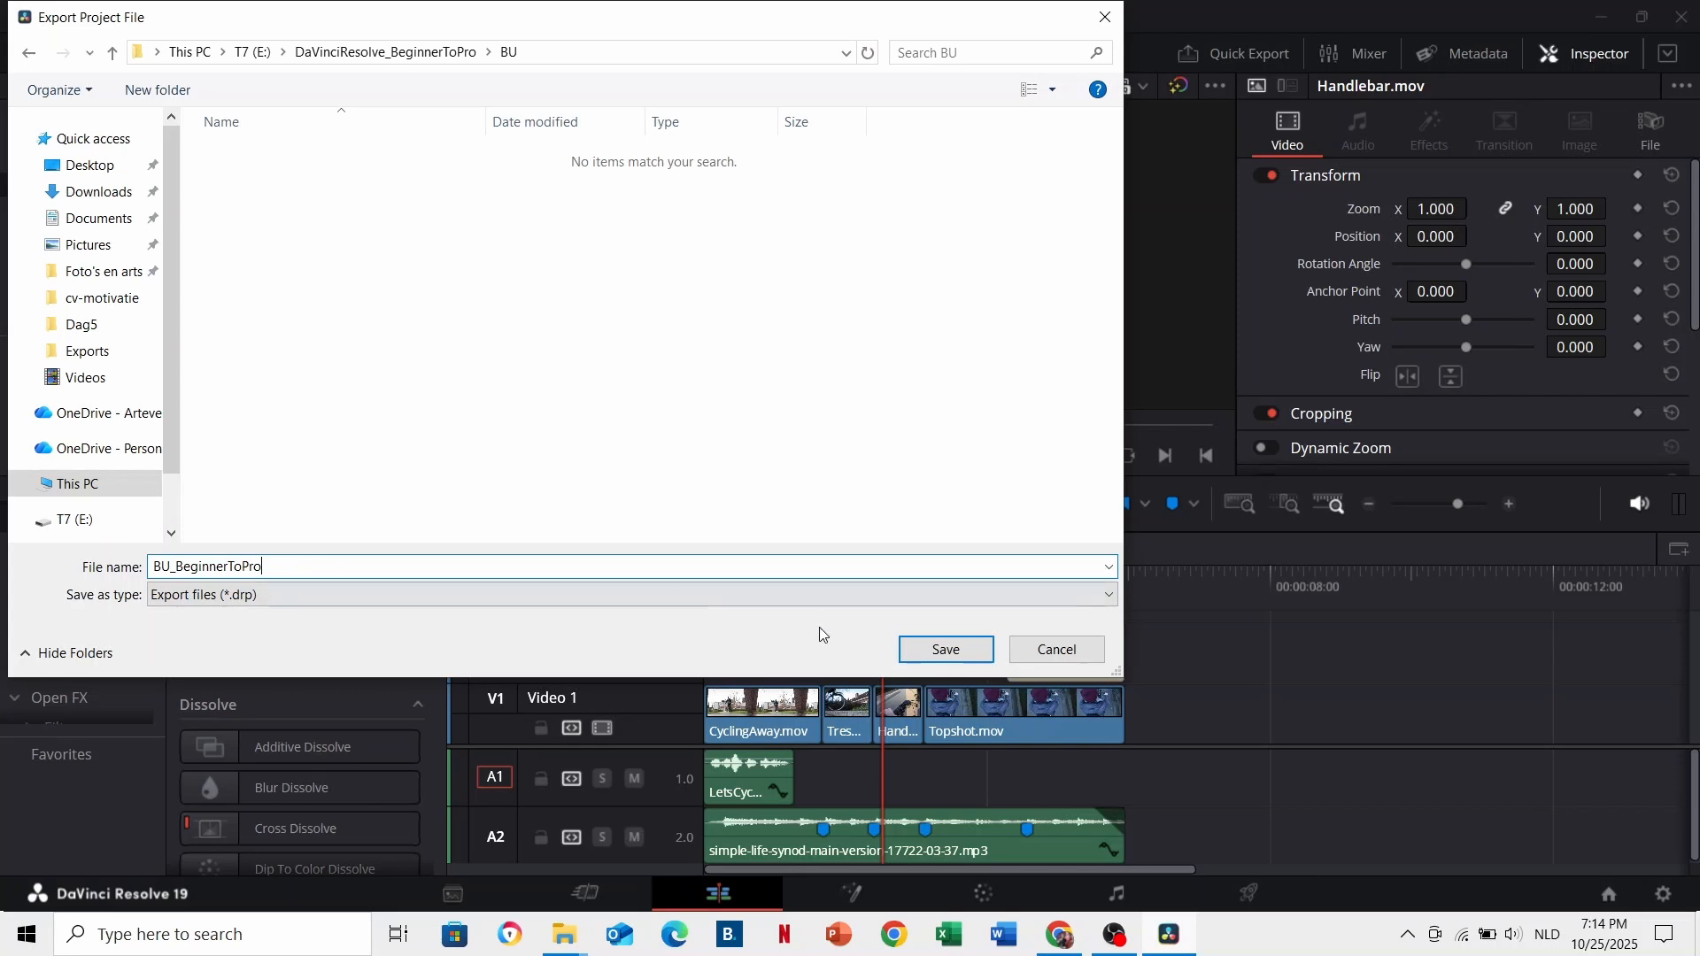
pyautogui.click(938, 641)
# Step: Switch to File Explorer, open the BU folder inside DaVinciResolve_BeginnerToPro and select the BU_BeginnerToPro file
pyautogui.moveTo(564, 934)
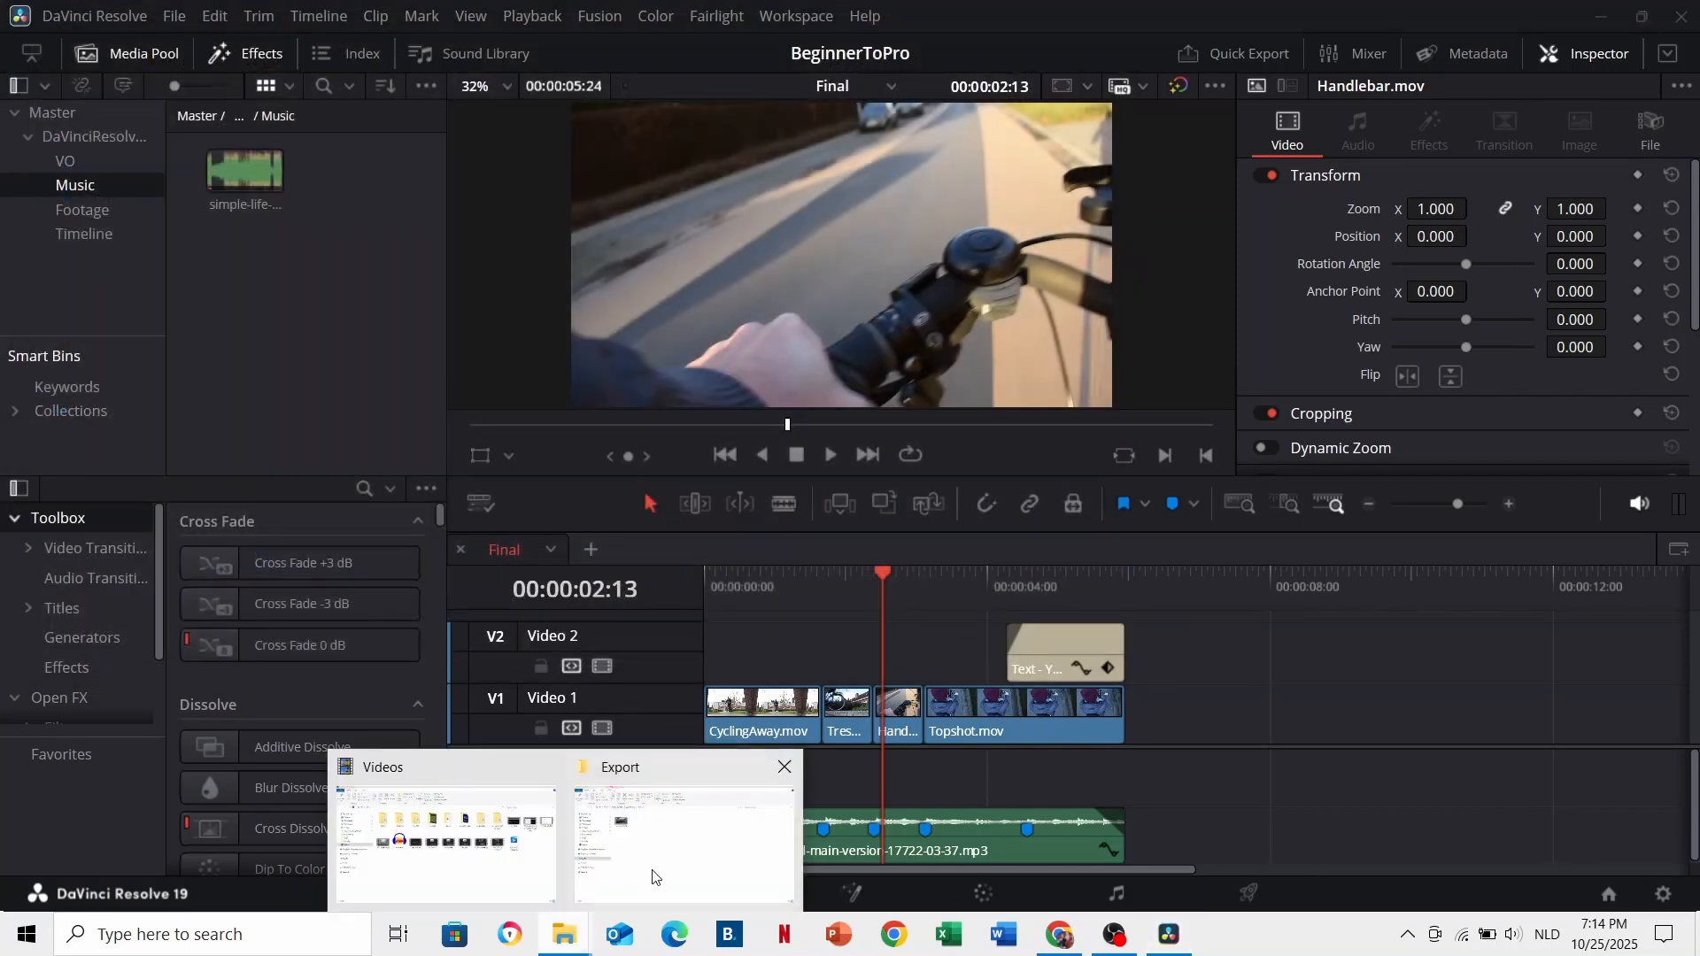
pyautogui.click(652, 877)
pyautogui.click(414, 174)
pyautogui.doubleClick(334, 239)
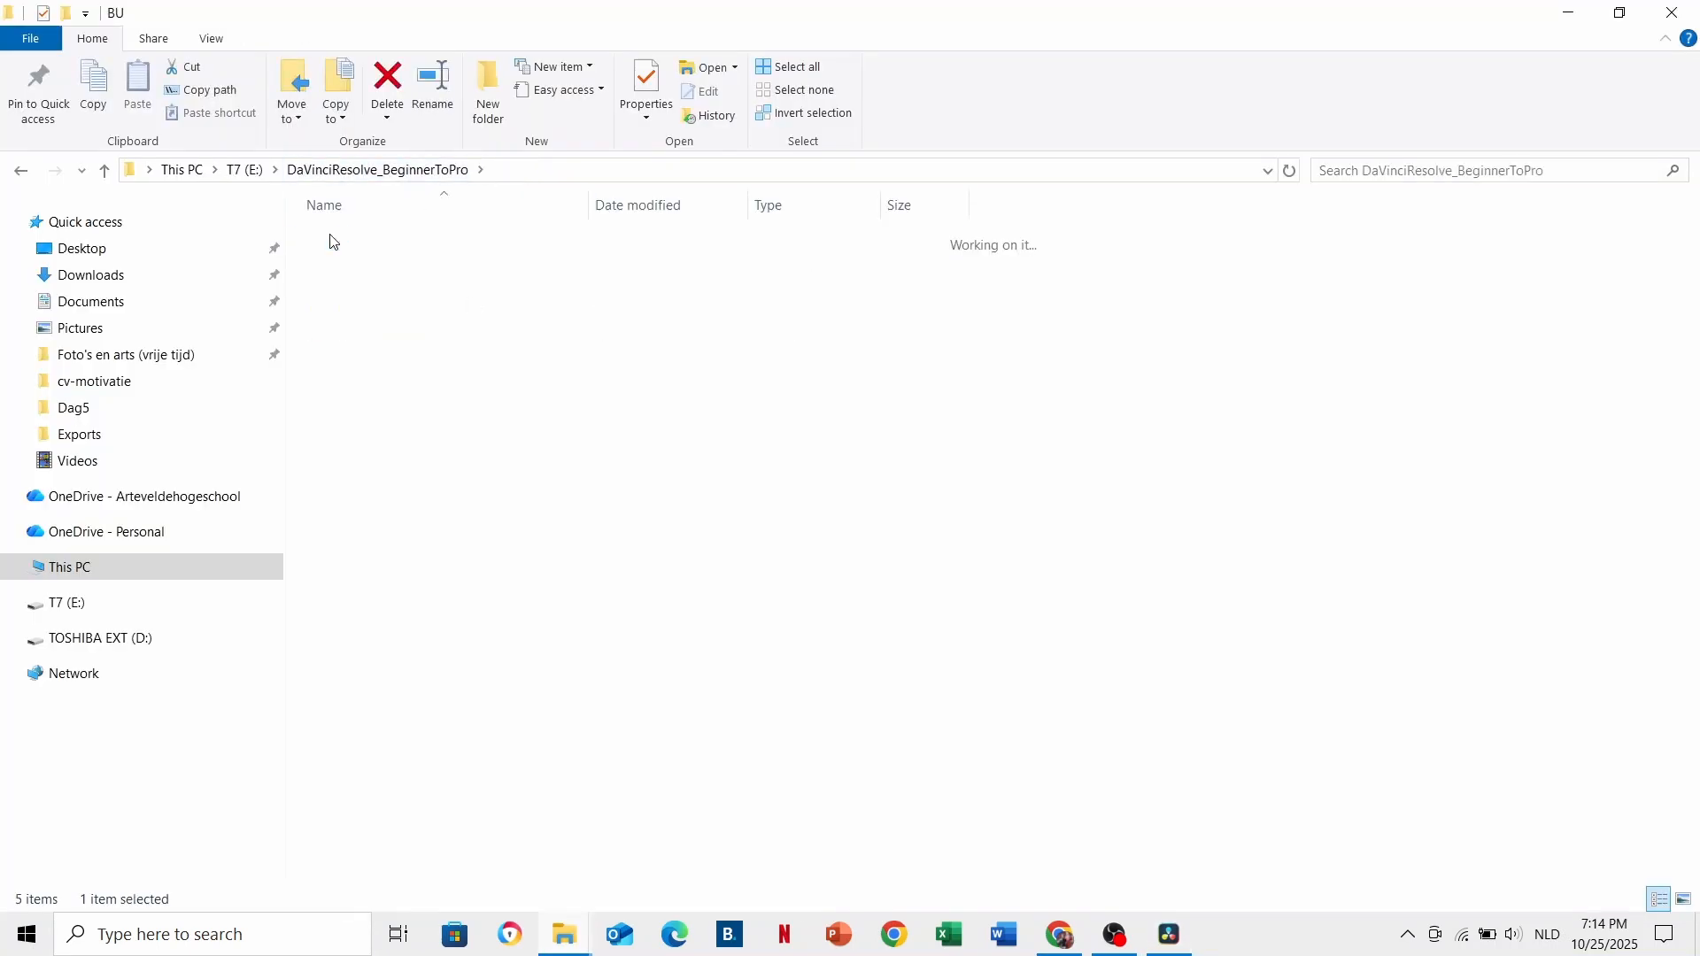
pyautogui.click(387, 243)
# Step: Import the BU_BeginnerToPro file from File Explorer into DaVinci Resolve's Project Manager and open the imported project
pyautogui.click(1620, 12)
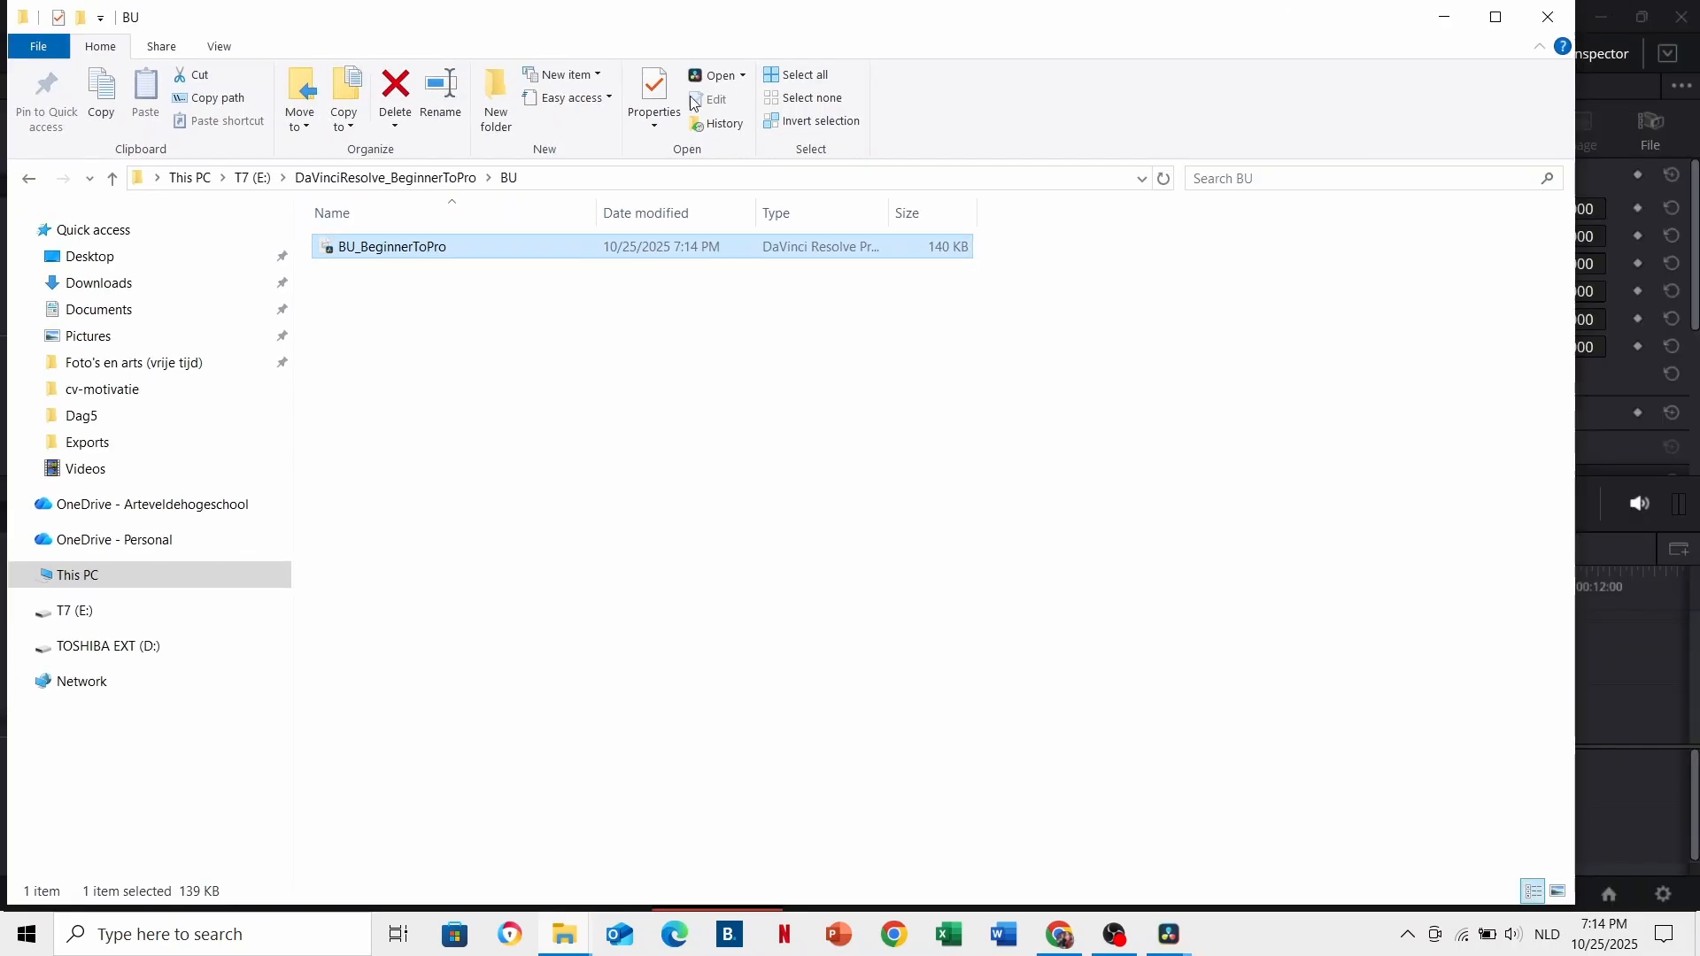
pyautogui.moveTo(736, 27); pyautogui.dragTo(675, 568)
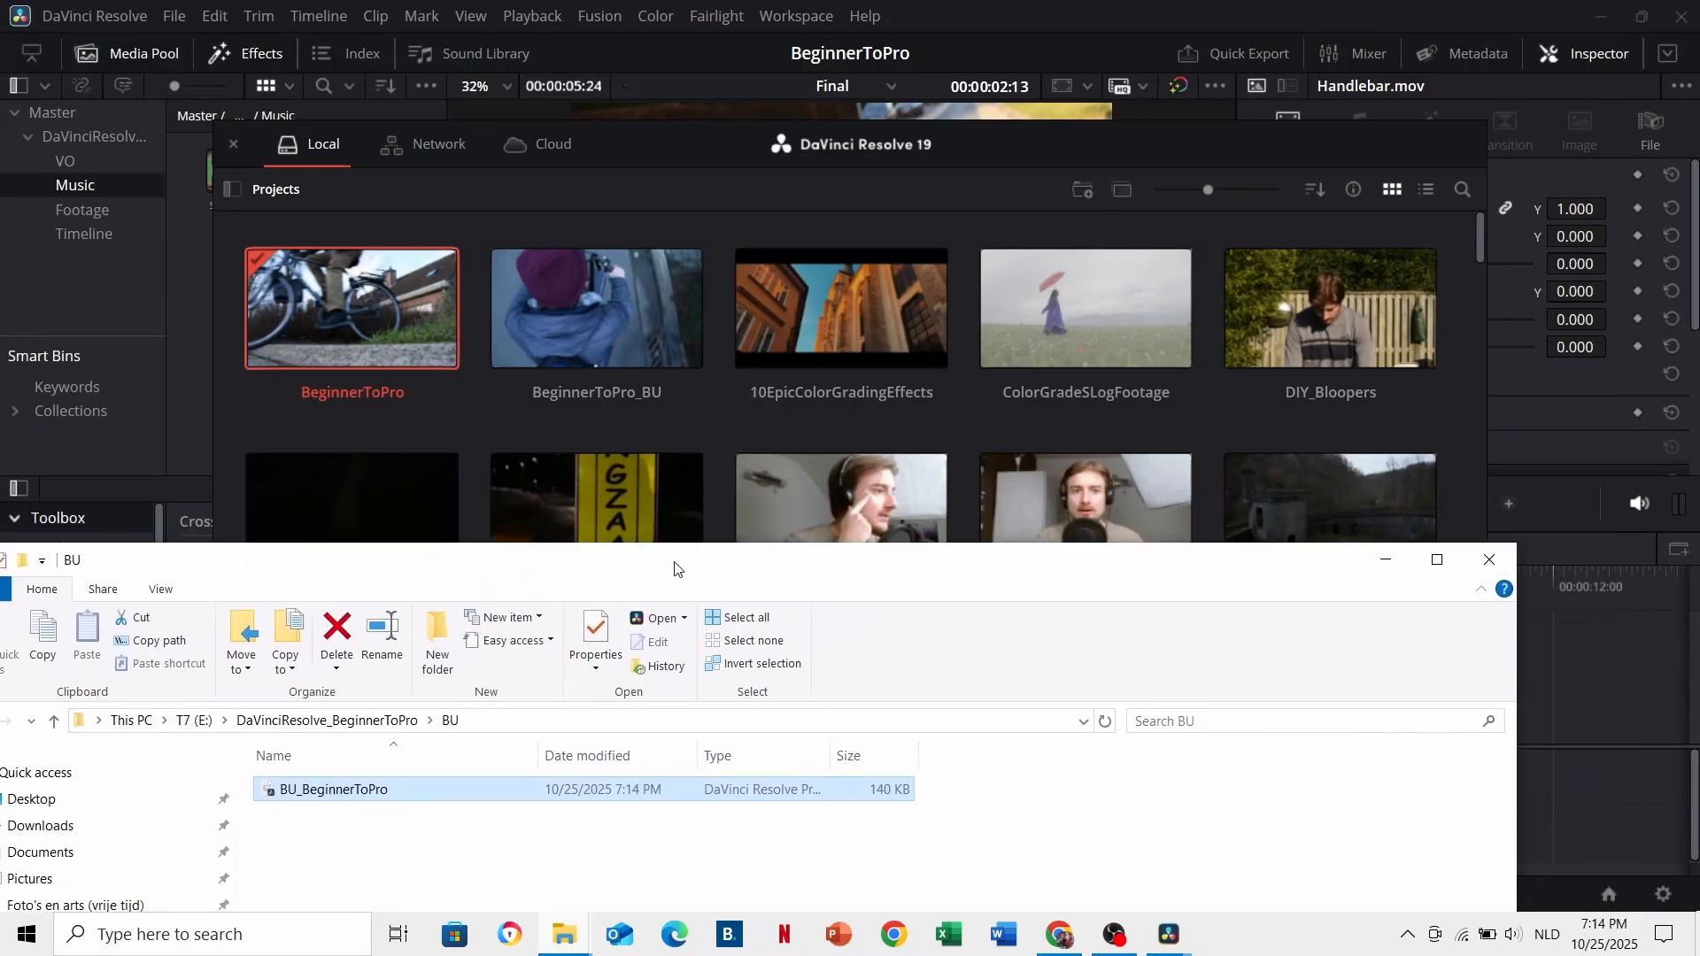
pyautogui.moveTo(342, 800); pyautogui.dragTo(482, 406)
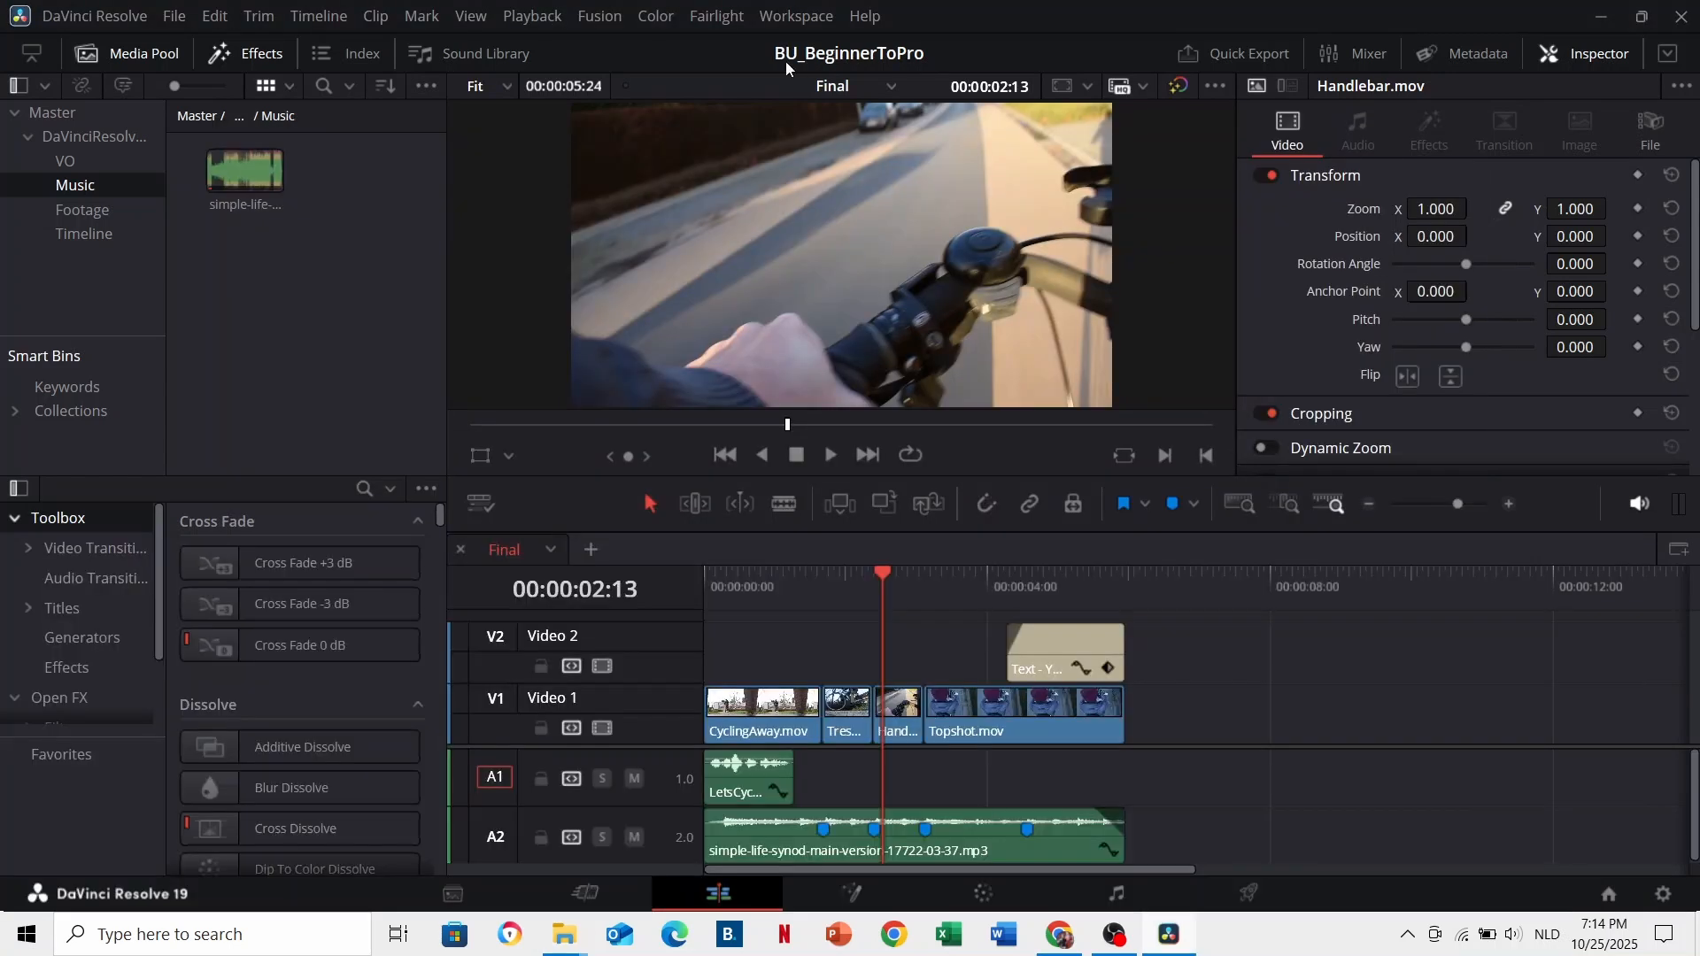
pyautogui.click(1609, 895)
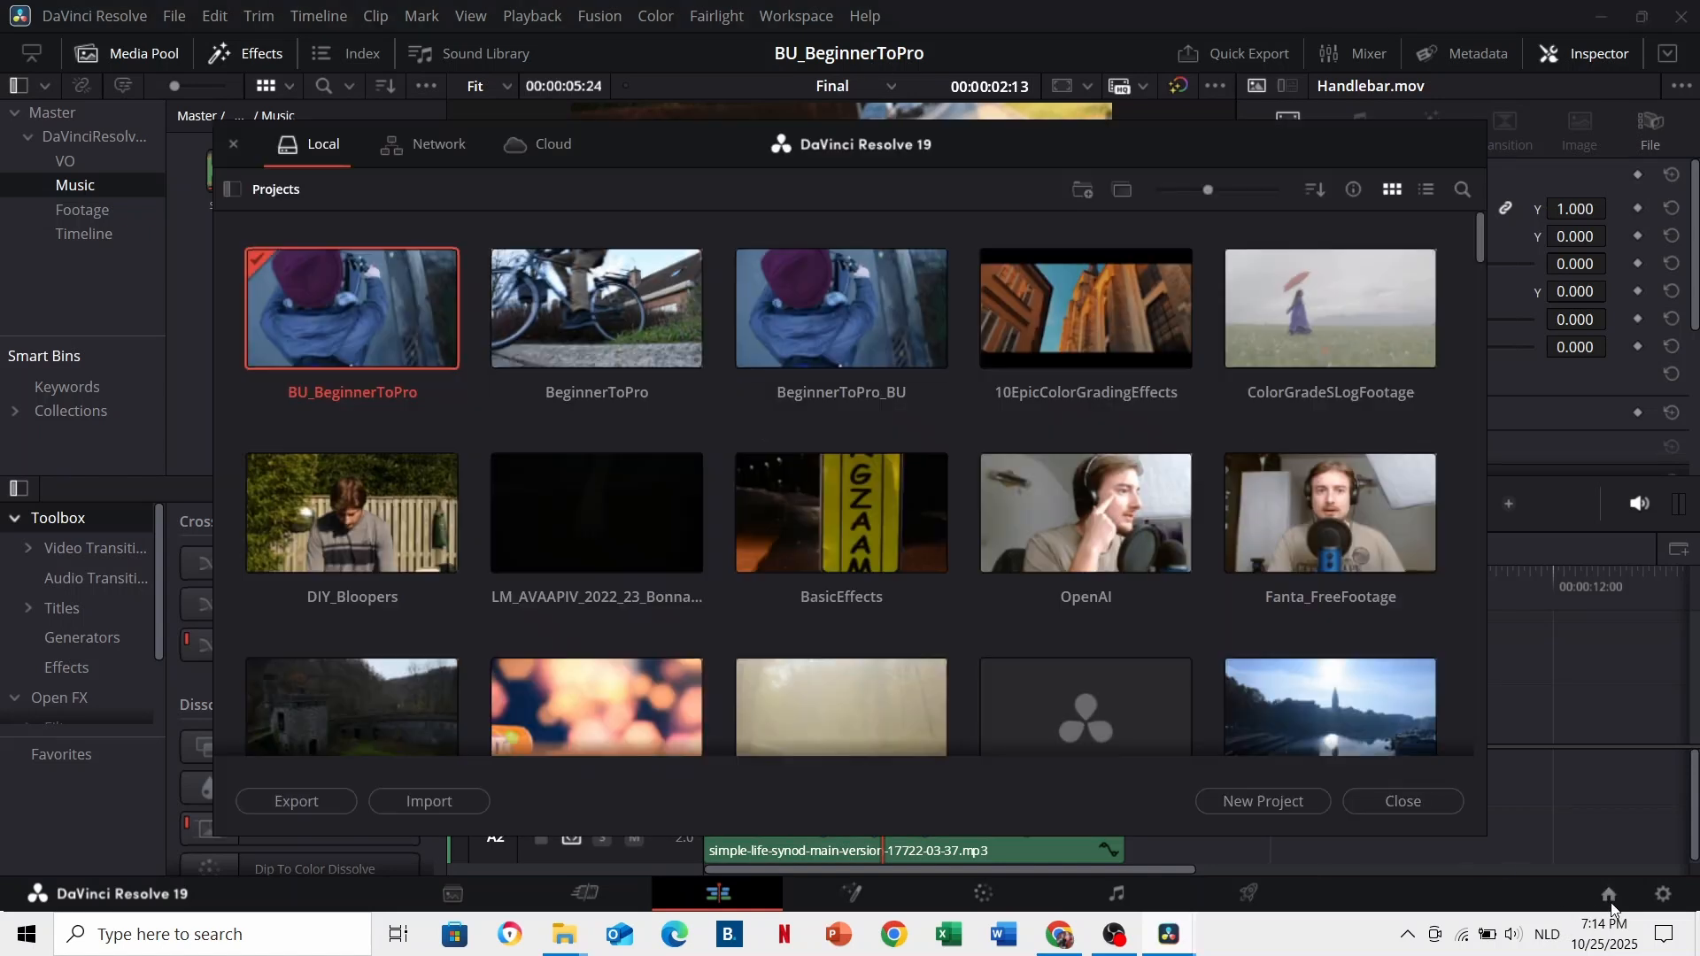
pyautogui.doubleClick(370, 313)
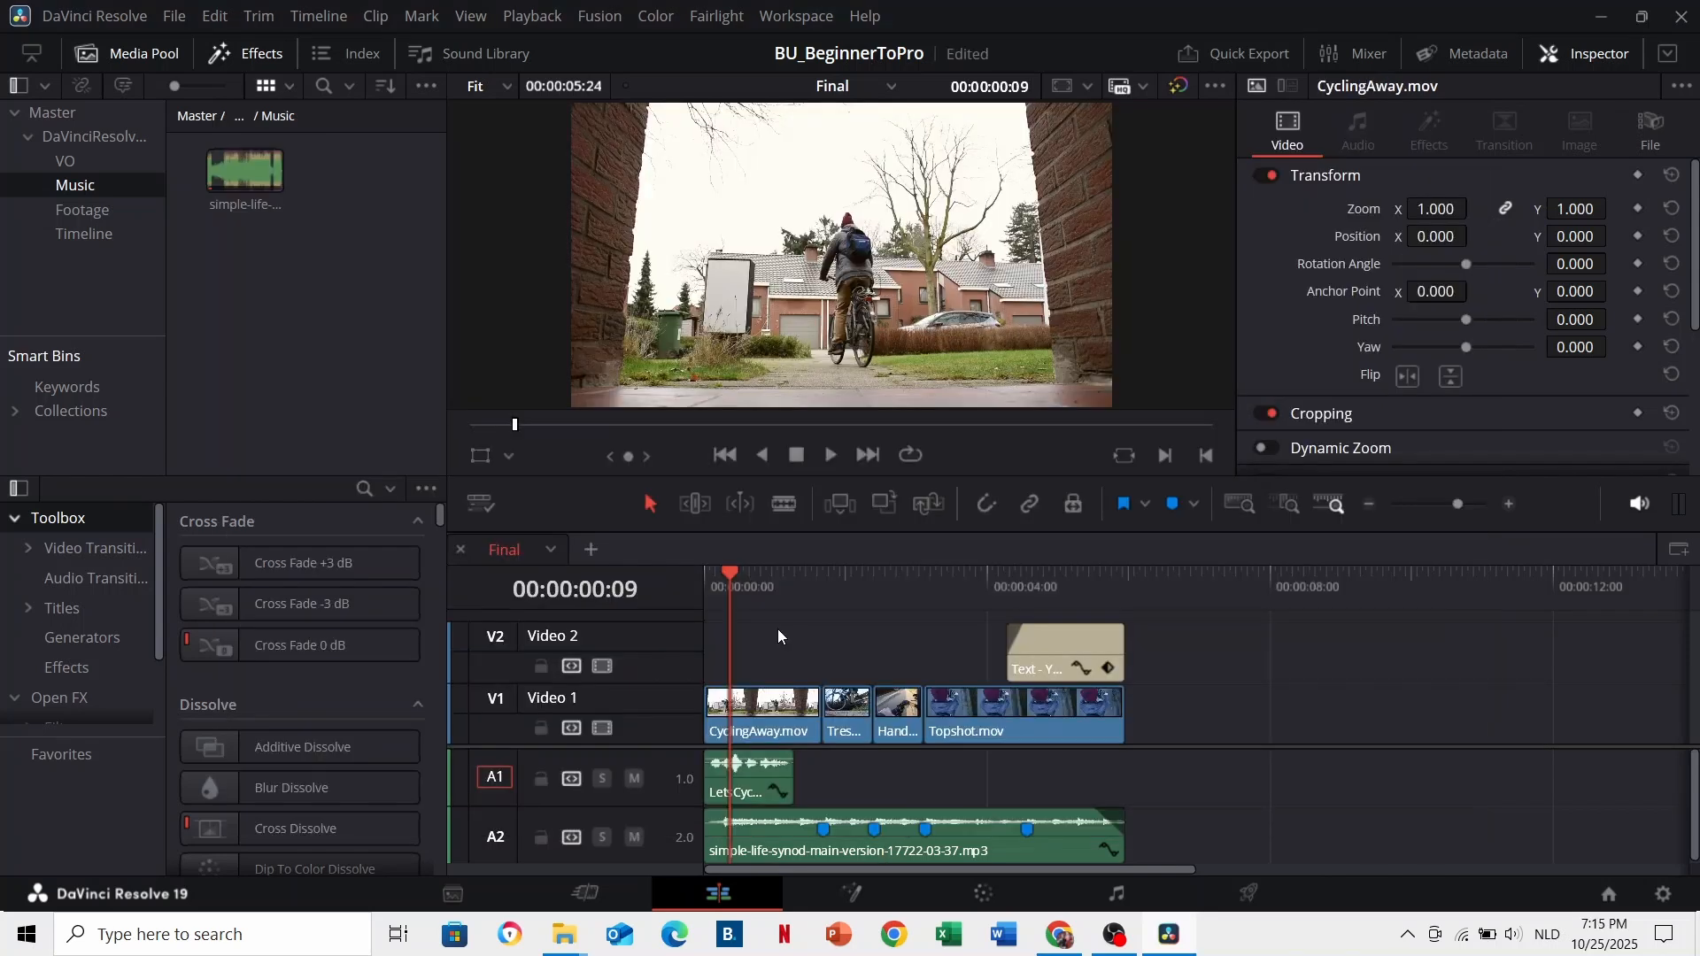